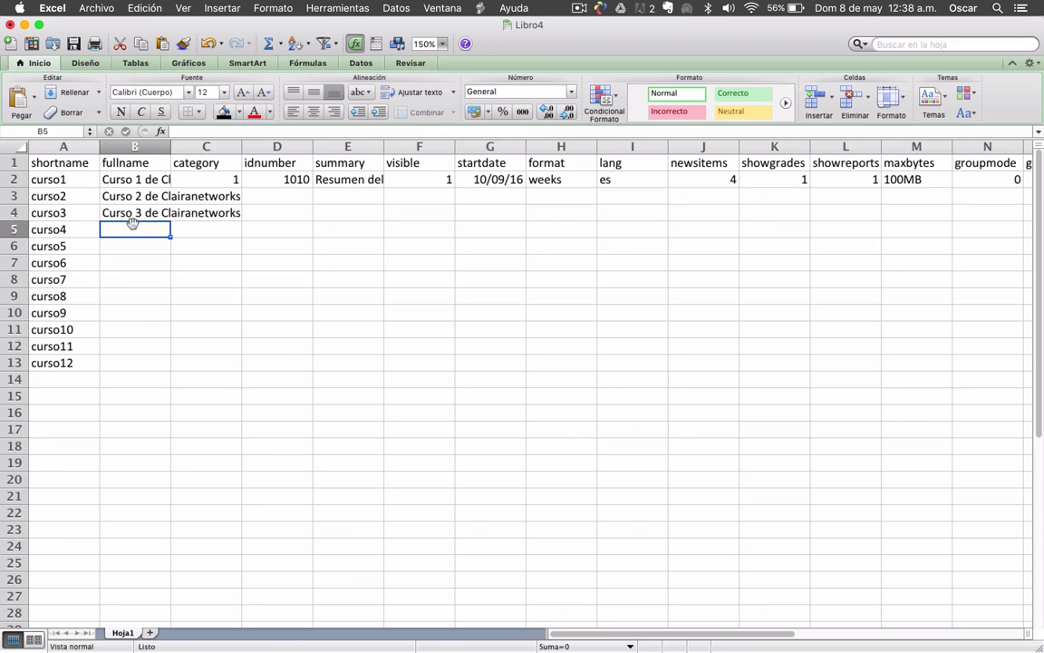
- Enter the full names "Curso 4 de Clairanetworks" in B5 and "Curso 5 de Clairanetworks" in B6
{"action": "type", "text": "Curso 1 de Clairanetworks"}
{"action": "double_click", "coordinate": [138, 230]}
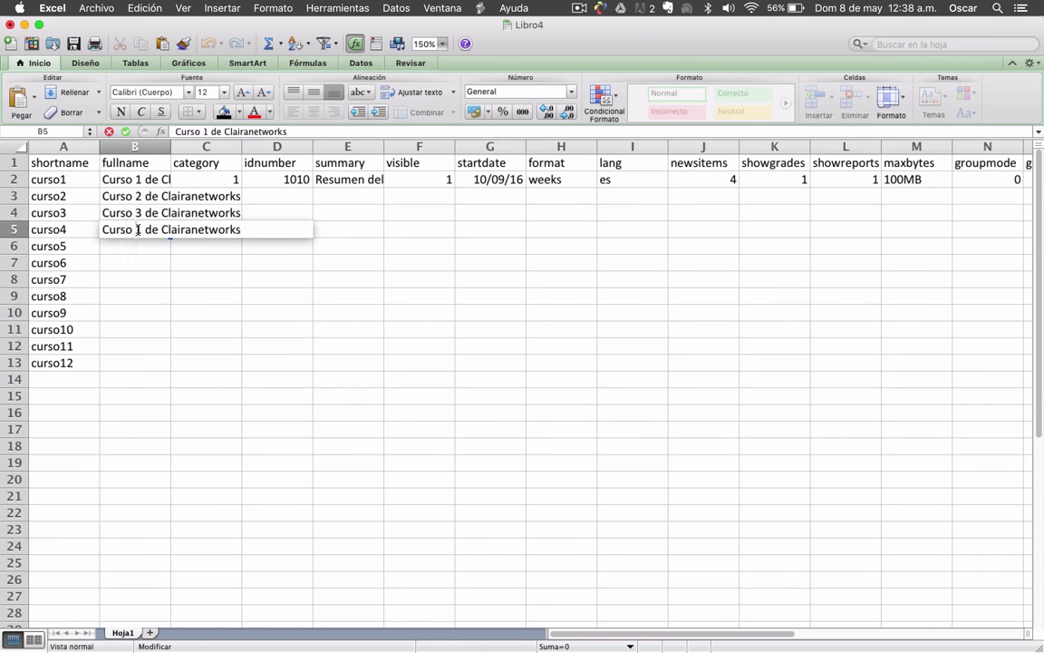
{"action": "key", "text": "BackSpace"}
{"action": "type", "text": "4"}
{"action": "key", "text": "Return"}
{"action": "key", "text": "super+v"}
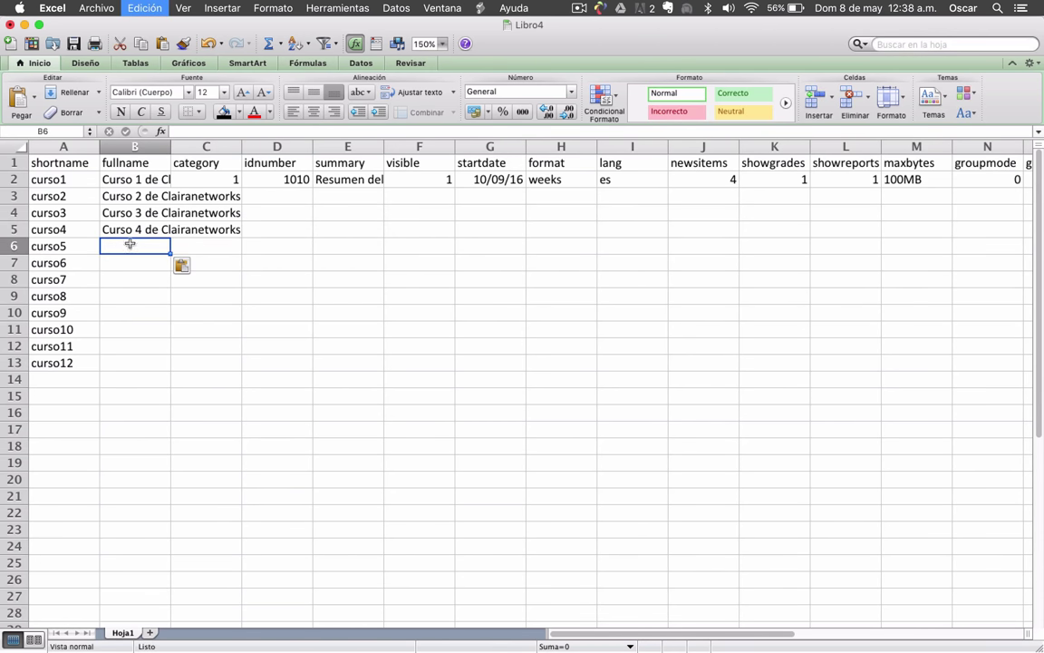
{"action": "double_click", "coordinate": [138, 245]}
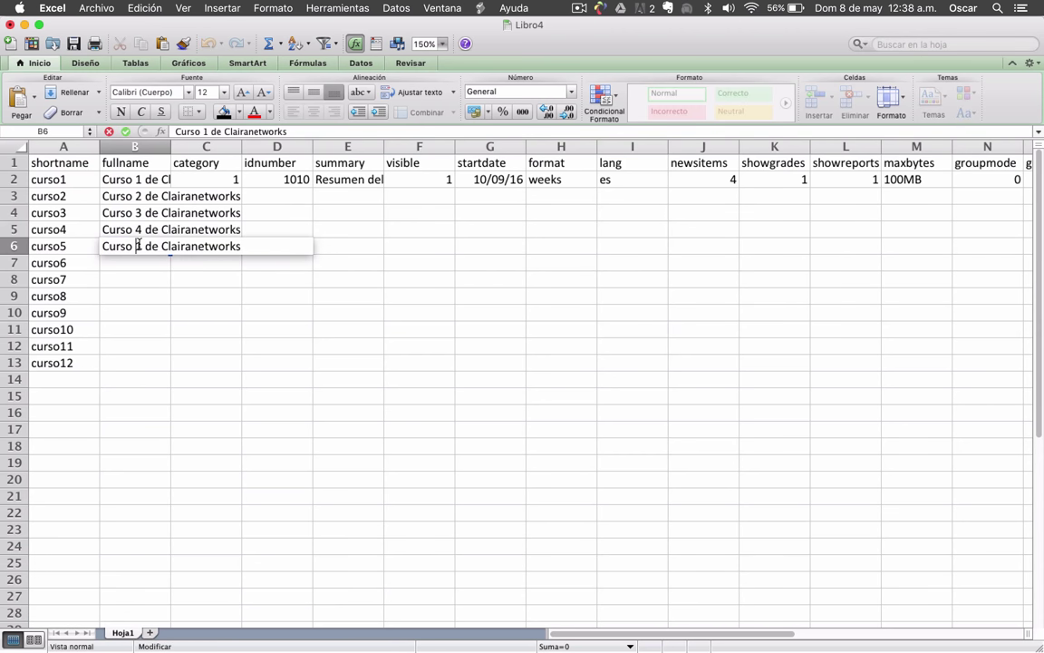
{"action": "key", "text": "BackSpace"}
{"action": "type", "text": "5"}
{"action": "key", "text": "Return"}
- Enter the full names "Curso 6 de Clairanetworks" in B7 and "Curso 7 de Clairanetworks" in B8
{"action": "type", "text": "Curso 1 de Clairanetworks"}
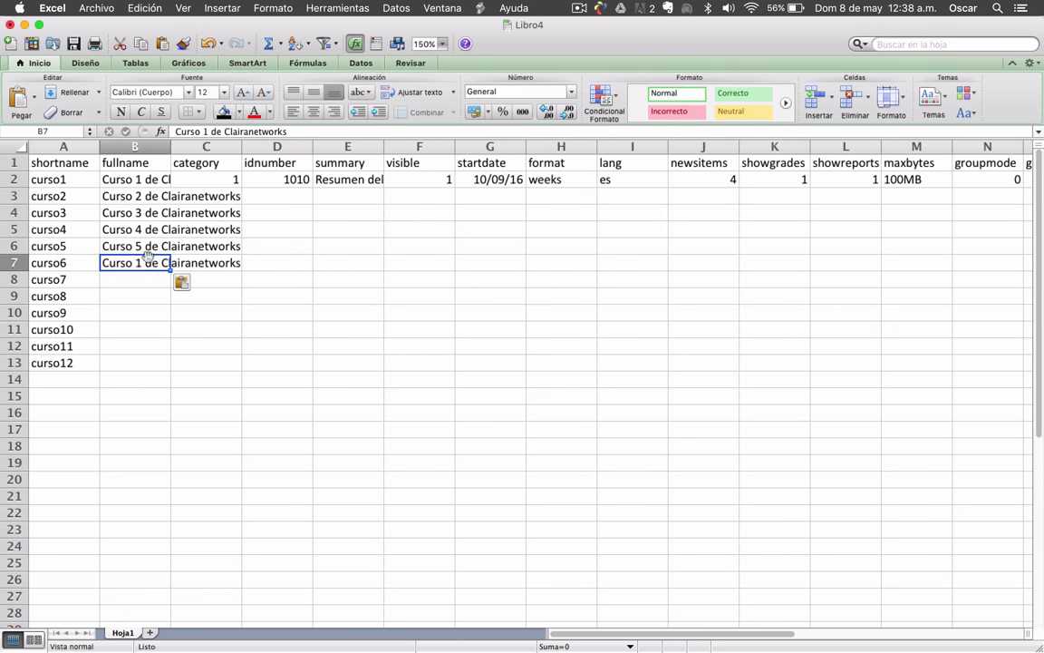
{"action": "double_click", "coordinate": [138, 262]}
{"action": "key", "text": "BackSpace"}
{"action": "type", "text": "6"}
{"action": "key", "text": "Return"}
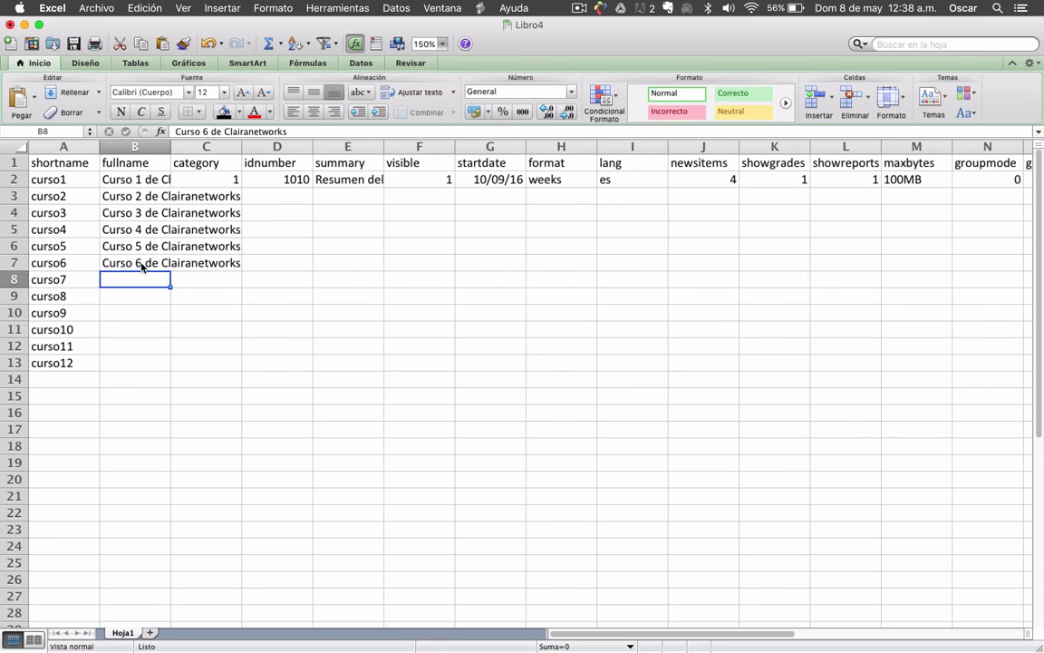
{"action": "type", "text": "Curso 1 de Clairanetworks"}
{"action": "double_click", "coordinate": [138, 279]}
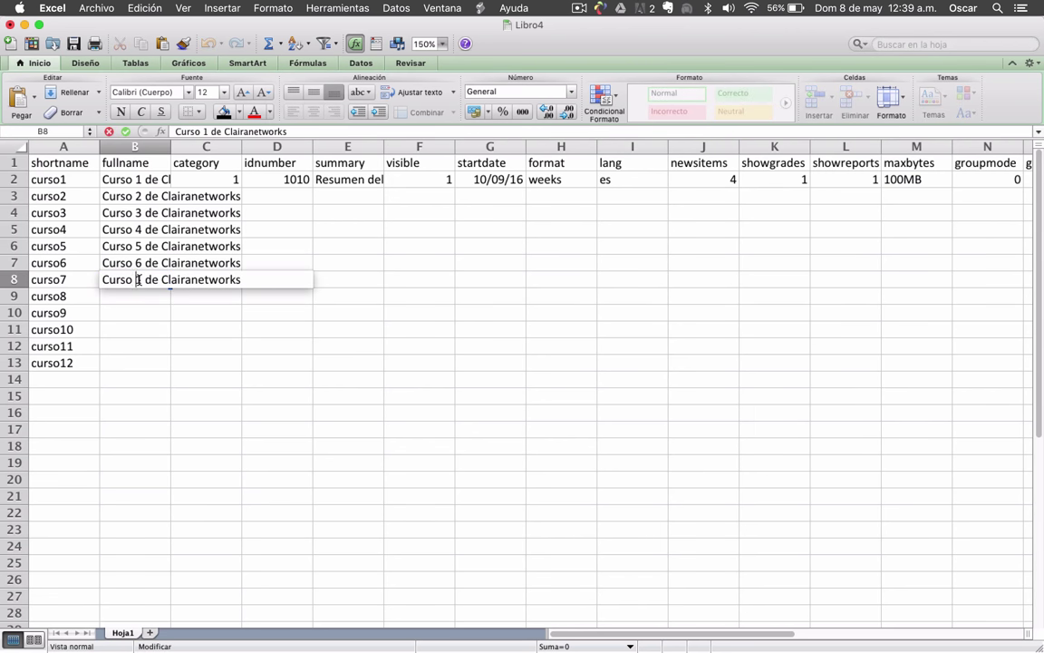
{"action": "key", "text": "BackSpace"}
{"action": "type", "text": "7"}
{"action": "key", "text": "Return"}
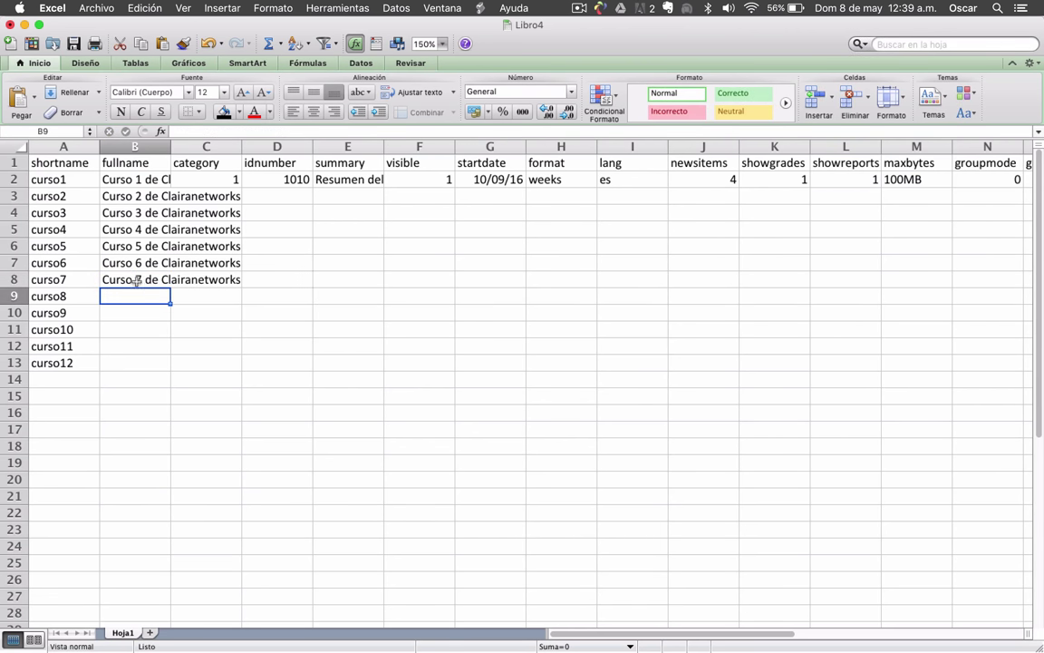
- Enter the full names "Curso 8 de Clairanetworks" in B9 and "Curso 9 de Clairanetworks" in B10
{"action": "type", "text": "Curso 1 de Clairanetworks"}
{"action": "double_click", "coordinate": [140, 296]}
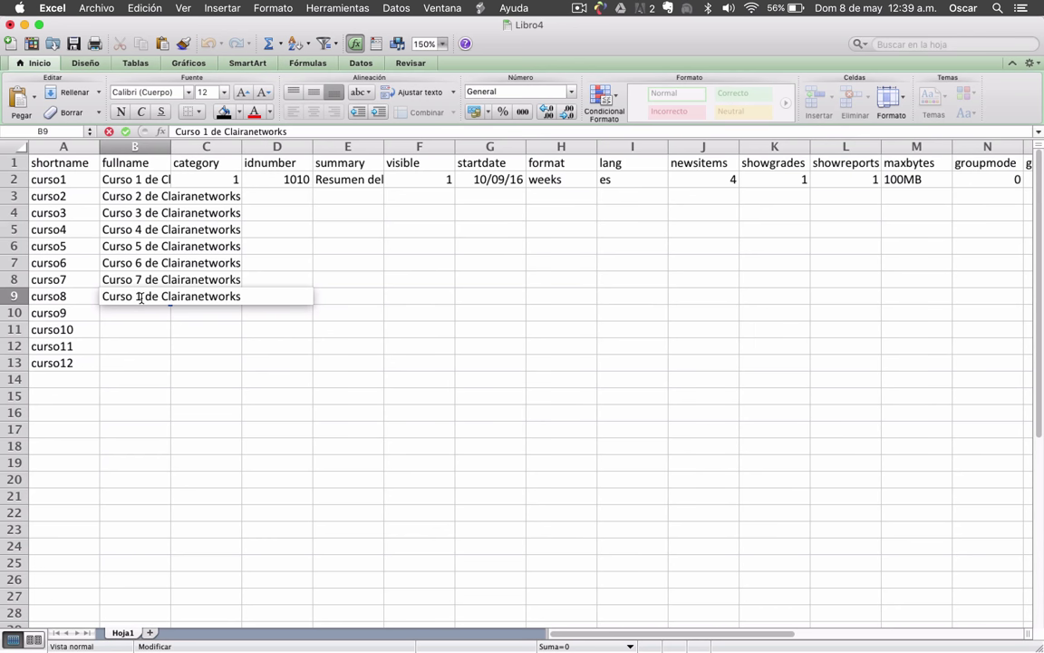
{"action": "key", "text": "BackSpace"}
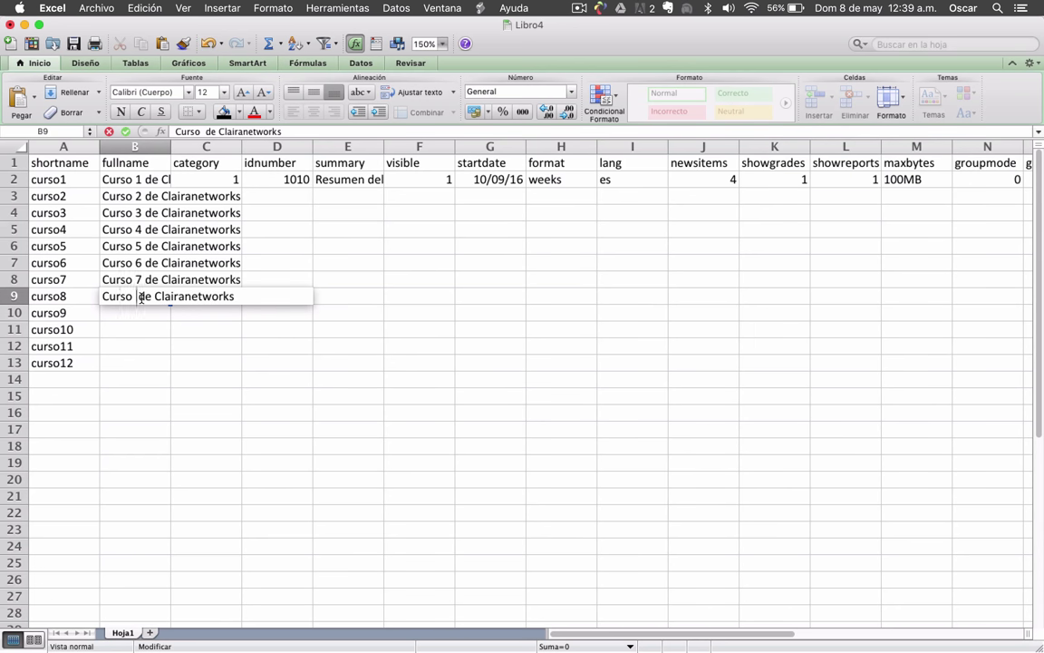
{"action": "type", "text": "8"}
{"action": "key", "text": "Return"}
{"action": "type", "text": "Curso 1 de Clairanetworks"}
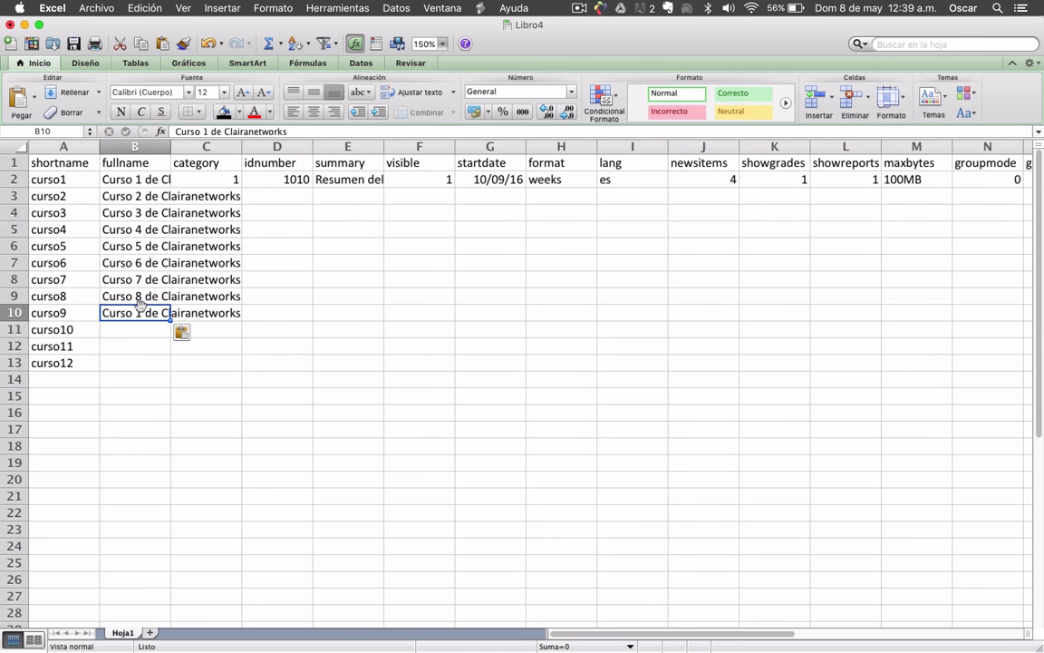
{"action": "double_click", "coordinate": [139, 313]}
{"action": "key", "text": "BackSpace"}
{"action": "type", "text": "9"}
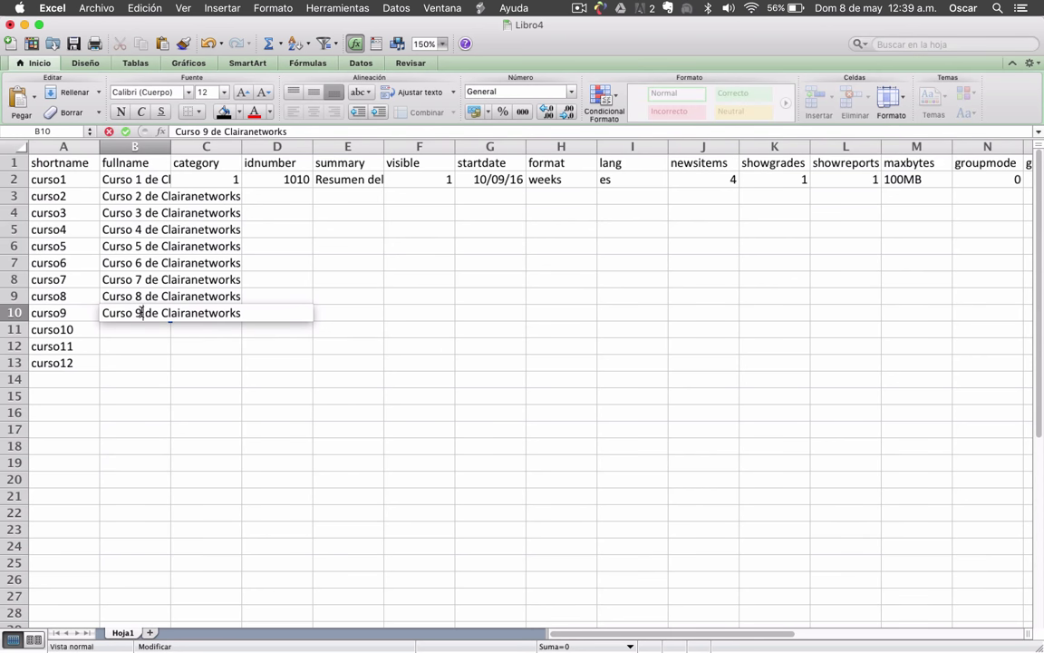
{"action": "key", "text": "Return"}
- Enter the full names "Curso 10 de Clairanetworks" in B11 and "Curso 11 de Clairanetworks" in B12
{"action": "type", "text": "Curso 1 de Clairanetworks"}
{"action": "double_click", "coordinate": [140, 329]}
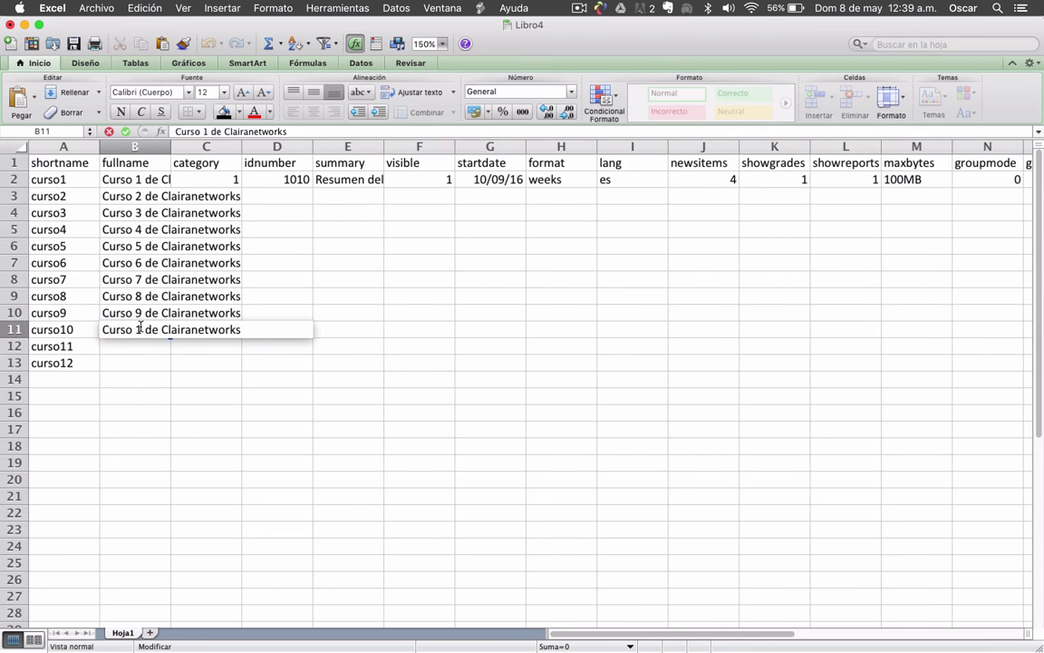
{"action": "type", "text": "0"}
{"action": "key", "text": "Return"}
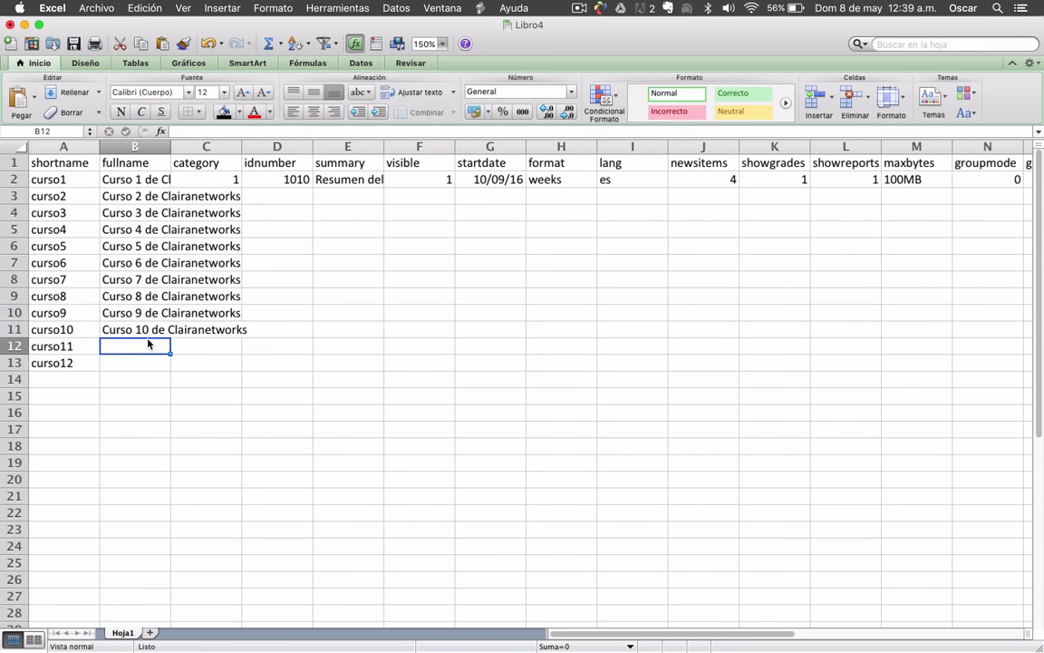
{"action": "type", "text": "Curso 1 de Clairanetworks"}
{"action": "double_click", "coordinate": [141, 345]}
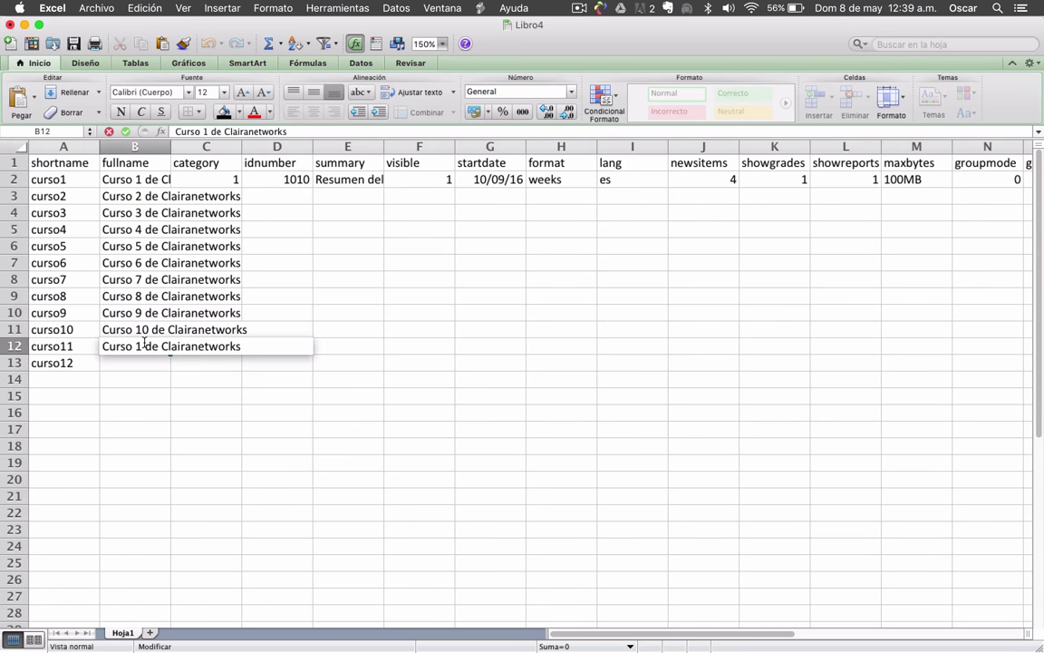
{"action": "type", "text": "1"}
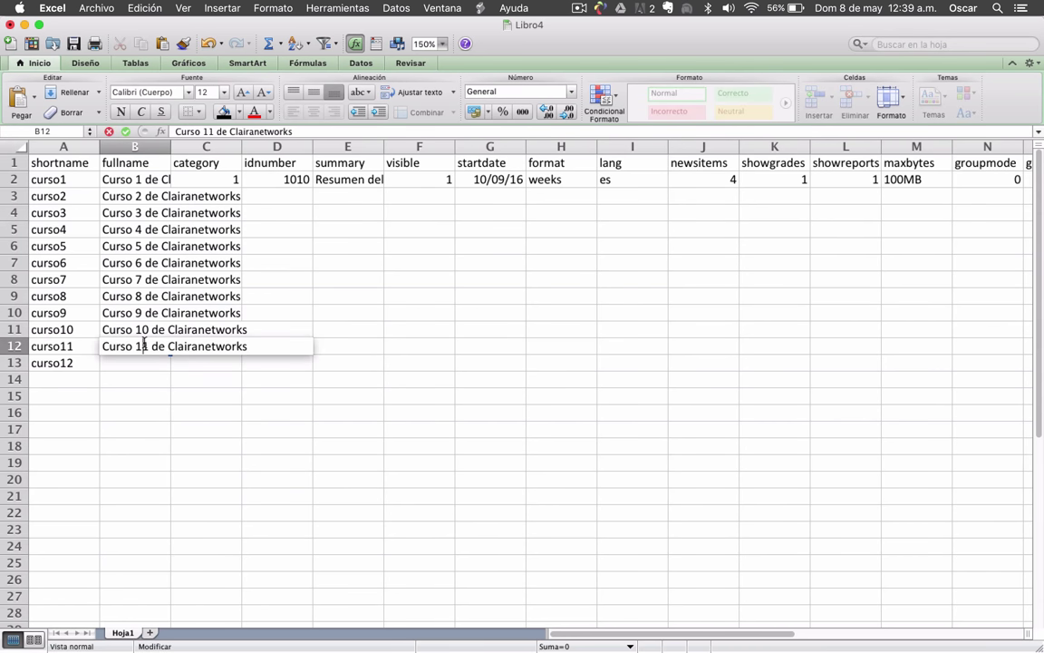
{"action": "key", "text": "Return"}
- Enter the full name "Curso 12 de Clairanetworks" for curso12 in B13
{"action": "type", "text": "Curso 1 de Clairanetworks"}
{"action": "double_click", "coordinate": [139, 363]}
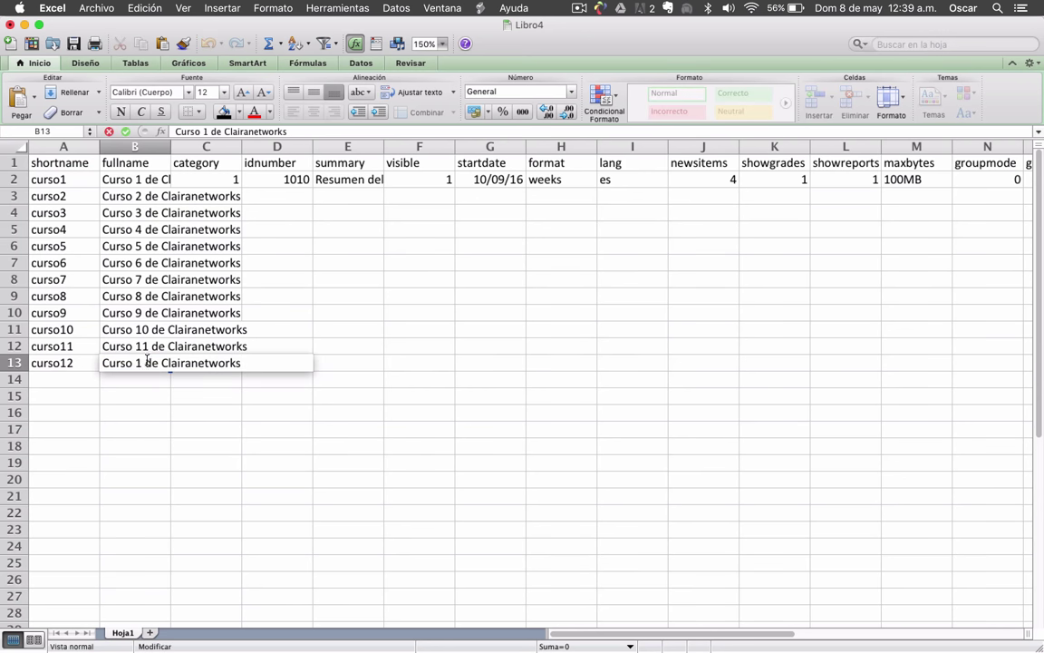
{"action": "type", "text": "2"}
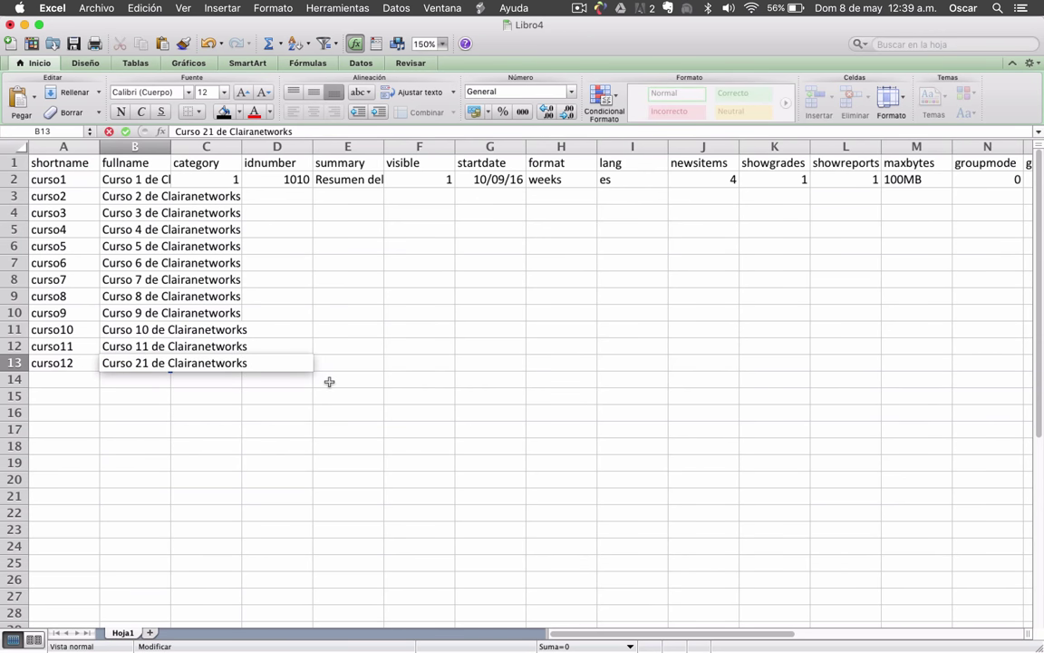
{"action": "key", "text": "BackSpace"}
{"action": "key", "text": "Right"}
{"action": "type", "text": "2"}
{"action": "key", "text": "Return"}
{"action": "key", "text": "Up"}
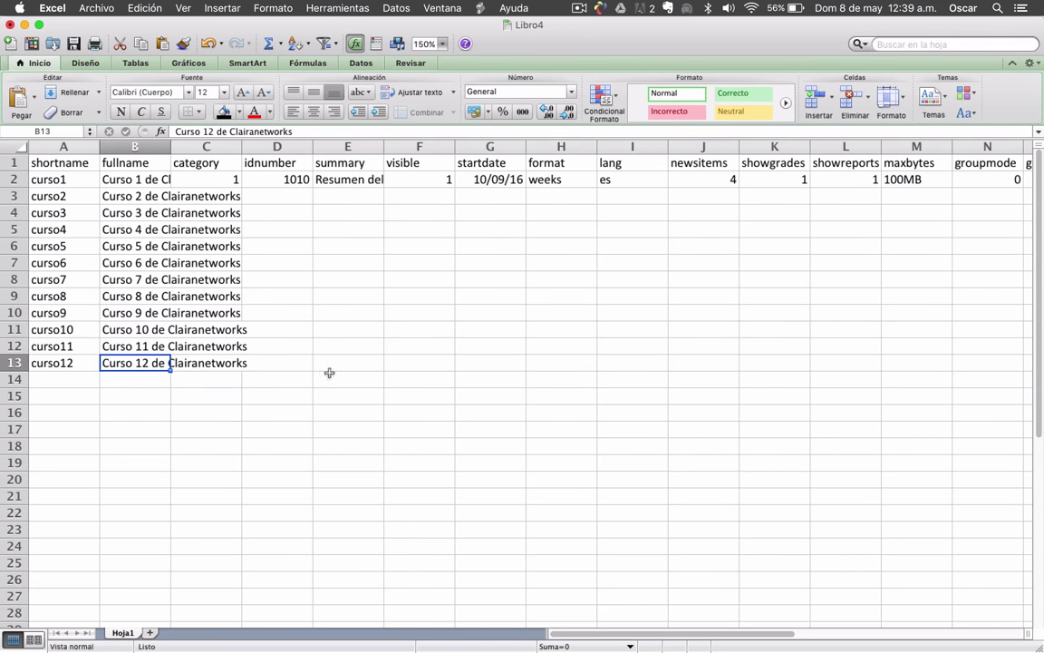
- Assign category 1 to curso2, curso3 and curso4 in cells C3 to C5
{"action": "left_click", "coordinate": [207, 196]}
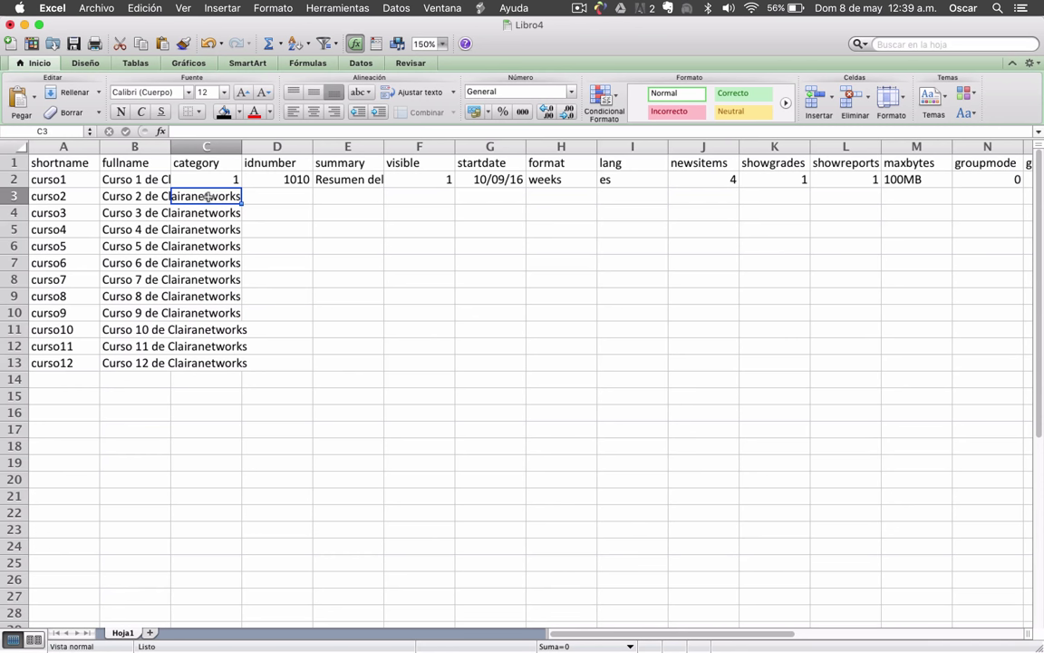
{"action": "type", "text": "1"}
{"action": "key", "text": "Return"}
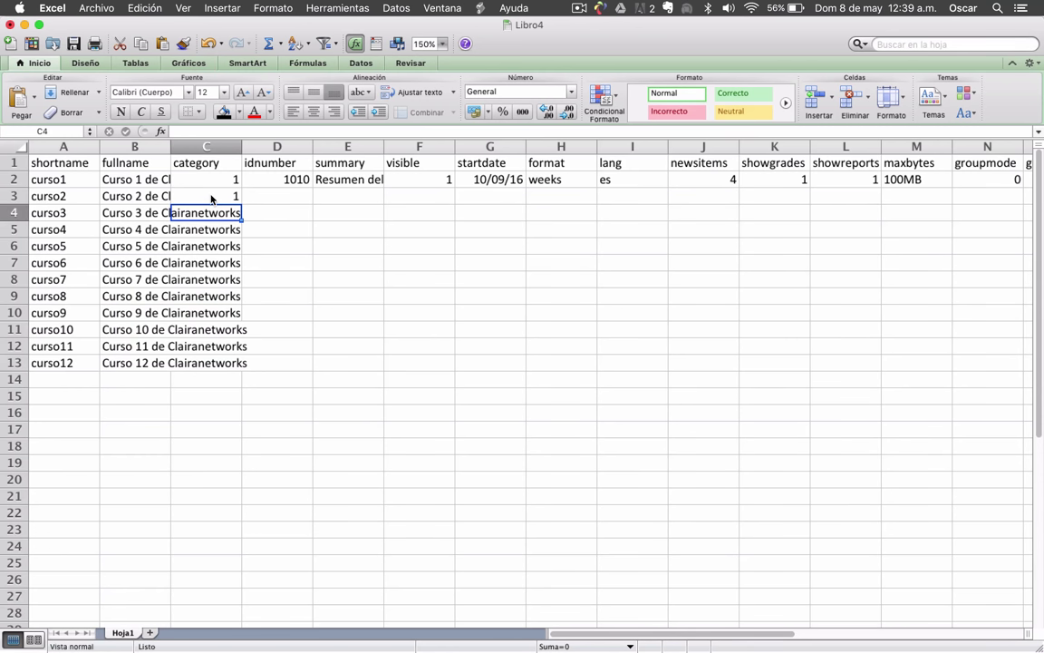
{"action": "type", "text": "1"}
{"action": "key", "text": "Return"}
{"action": "type", "text": "1"}
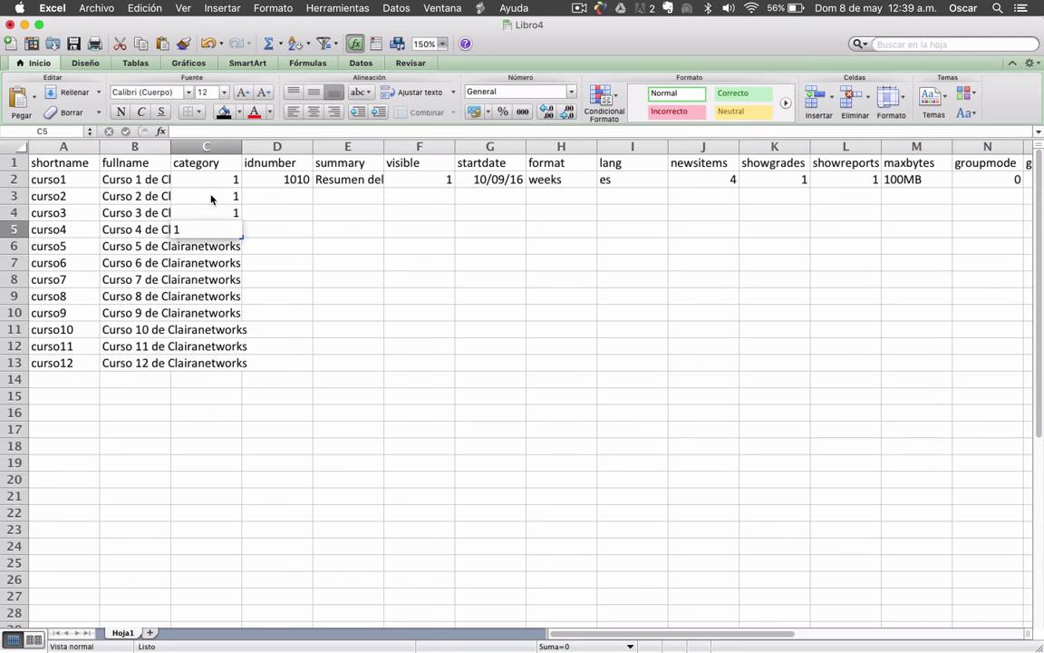
{"action": "key", "text": "Return"}
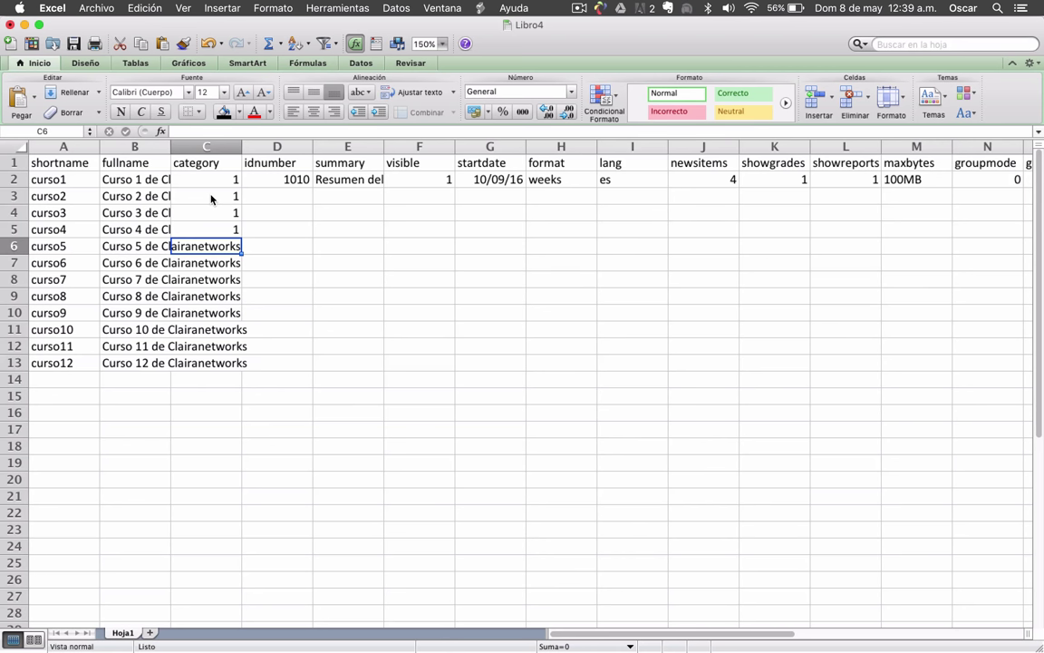
- Assign category 2 to curso5 through curso10 in cells C6 to C11
{"action": "type", "text": "2"}
{"action": "key", "text": "Return"}
{"action": "type", "text": "2"}
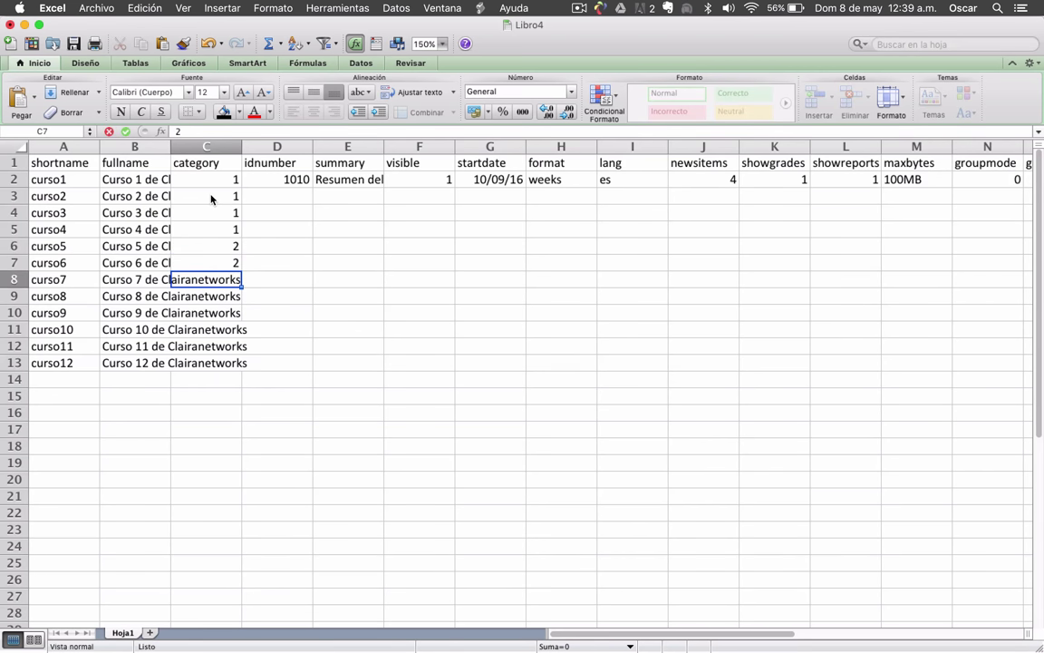
{"action": "key", "text": "Return"}
{"action": "type", "text": "2"}
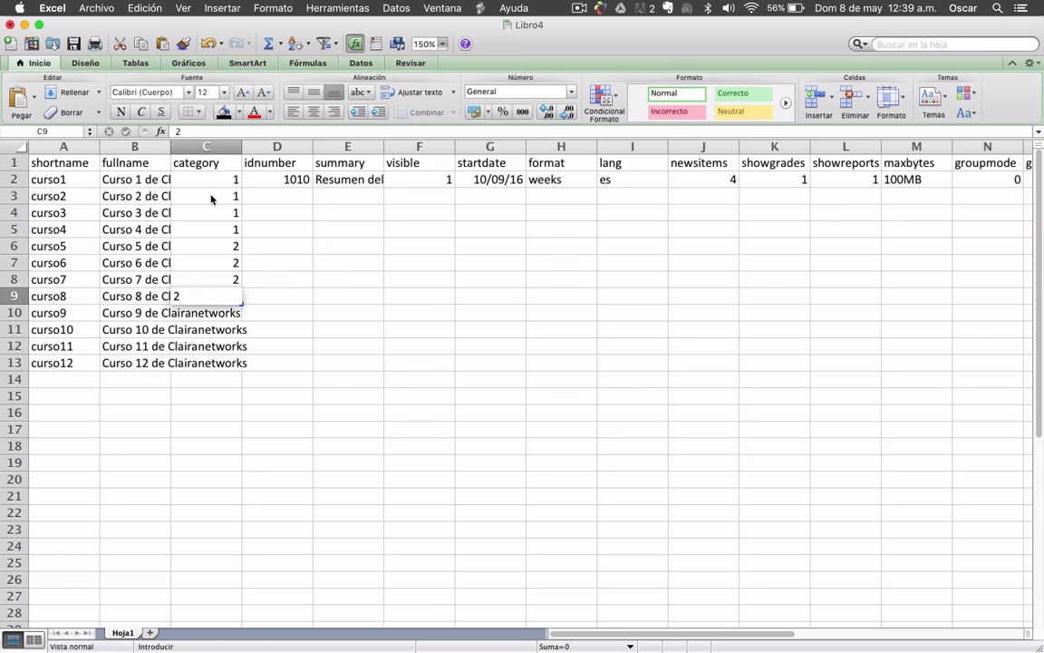
{"action": "key", "text": "Return"}
{"action": "type", "text": "2"}
{"action": "key", "text": "Return"}
{"action": "type", "text": "2"}
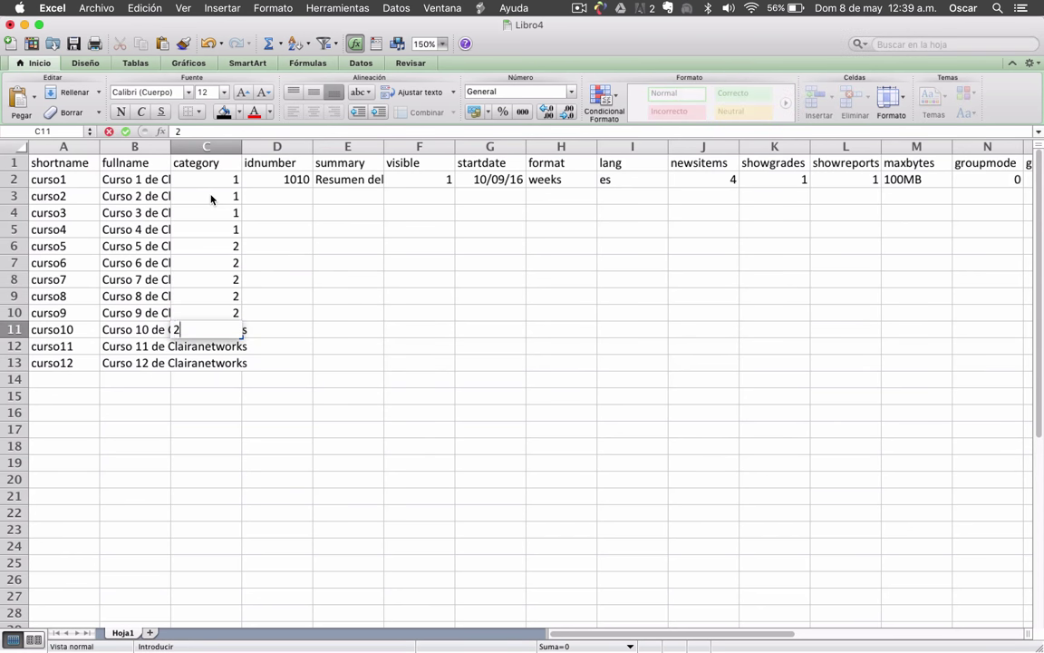
{"action": "key", "text": "Return"}
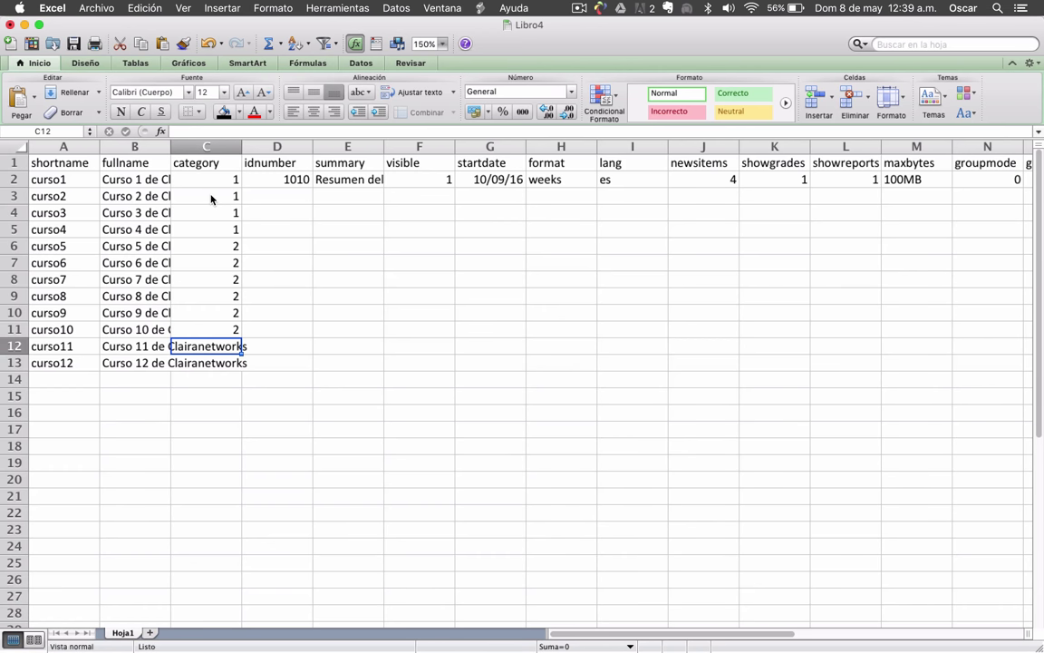
- Check the course categories on the Moodle site in Safari and assign category 3 to curso11 and curso12 in C12 and C13 of the Excel sheet
{"action": "key", "text": "ctrl+Up"}
{"action": "left_click", "coordinate": [338, 426]}
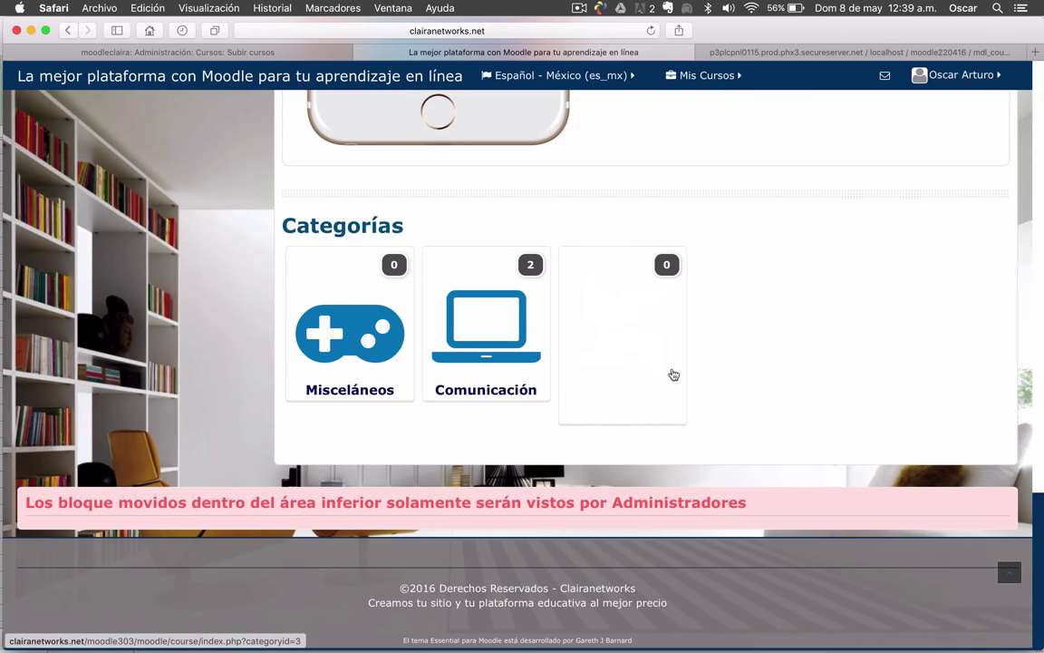
{"action": "key", "text": "ctrl+Up"}
{"action": "left_click", "coordinate": [203, 260]}
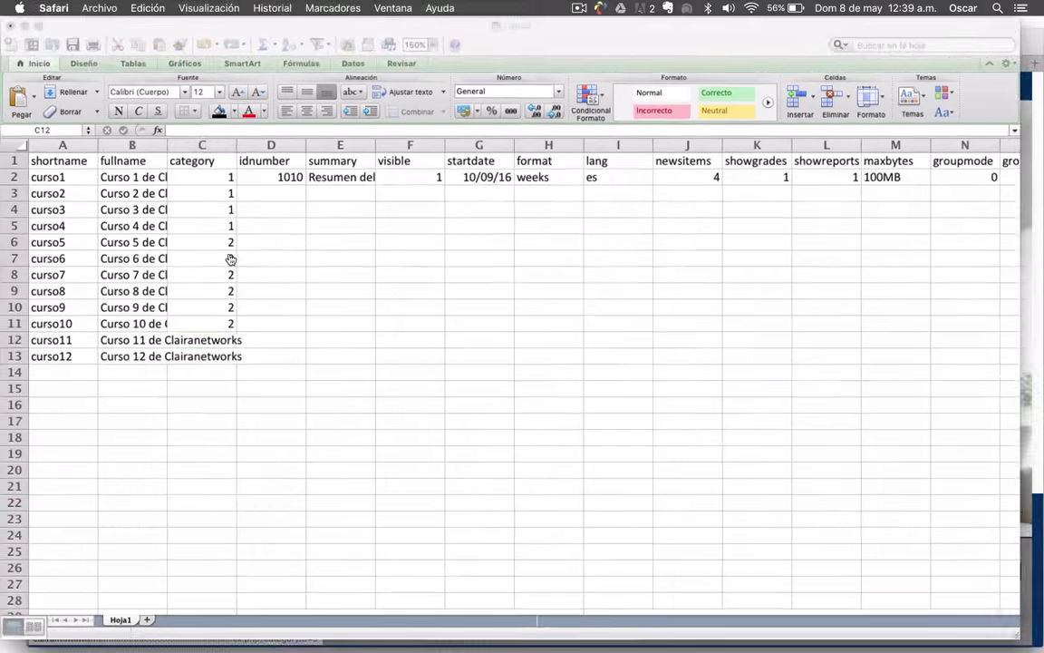
{"action": "type", "text": "3"}
{"action": "key", "text": "Return"}
{"action": "type", "text": "3"}
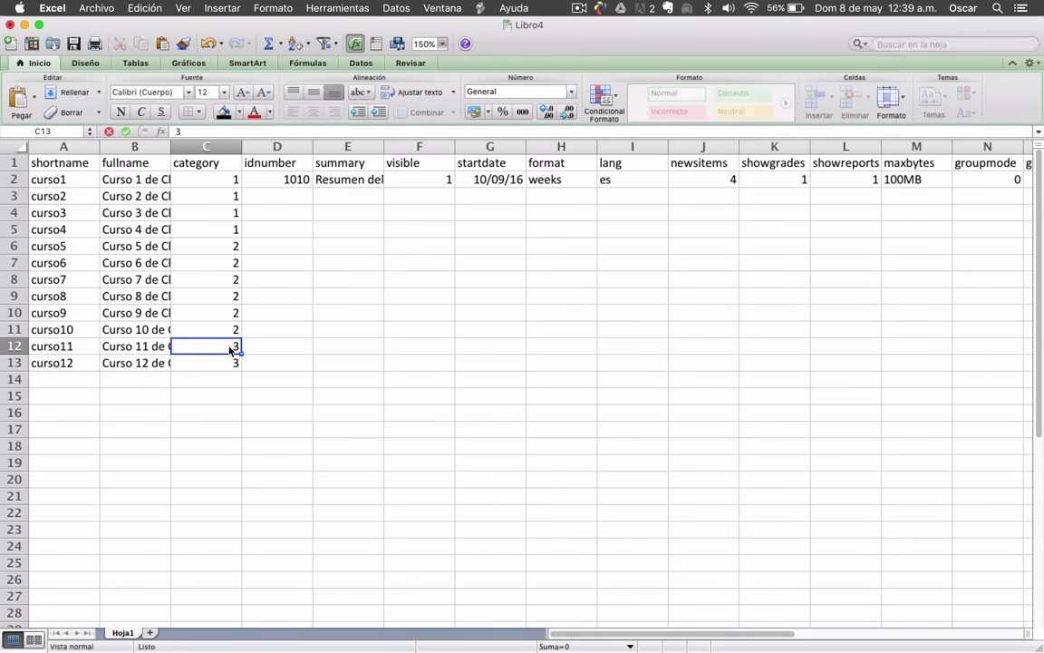
- Enter 1111 as the idnumber of curso2 in cell D3
{"action": "key", "text": "Right"}
{"action": "key", "text": "Up"}
{"action": "key", "text": "Up"}
{"action": "key", "text": "Up"}
{"action": "key", "text": "Up"}
{"action": "key", "text": "Up"}
{"action": "key", "text": "Up"}
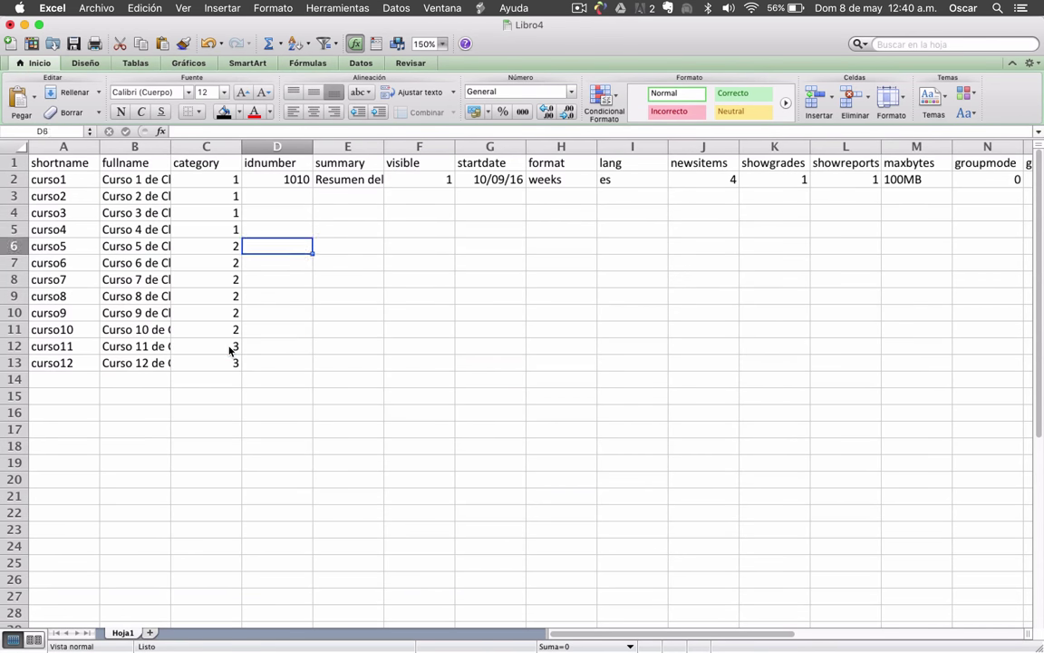
{"action": "key", "text": "Up"}
{"action": "key", "text": "Up"}
{"action": "key", "text": "Up"}
{"action": "key", "text": "Up"}
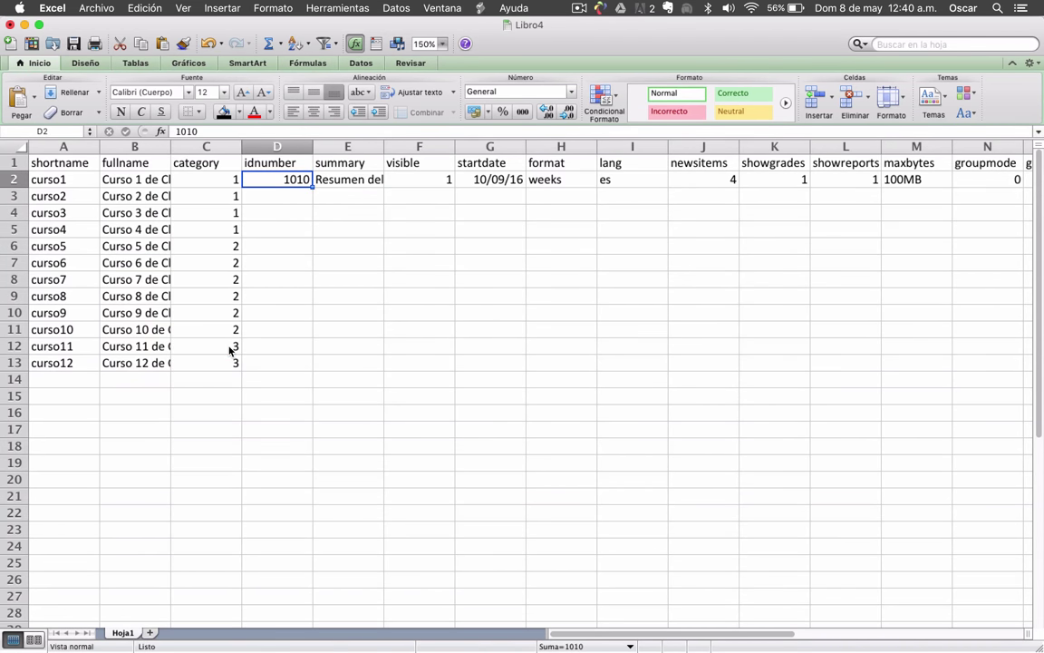
{"action": "key", "text": "Down"}
{"action": "key", "text": "Up"}
{"action": "key", "text": "Down"}
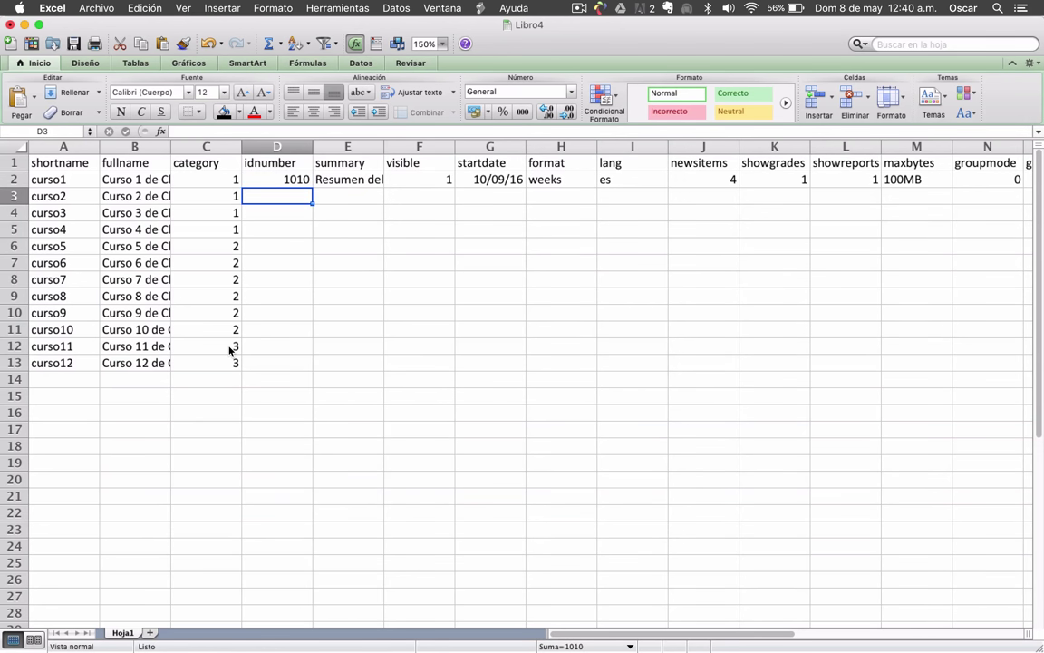
{"action": "type", "text": "1111"}
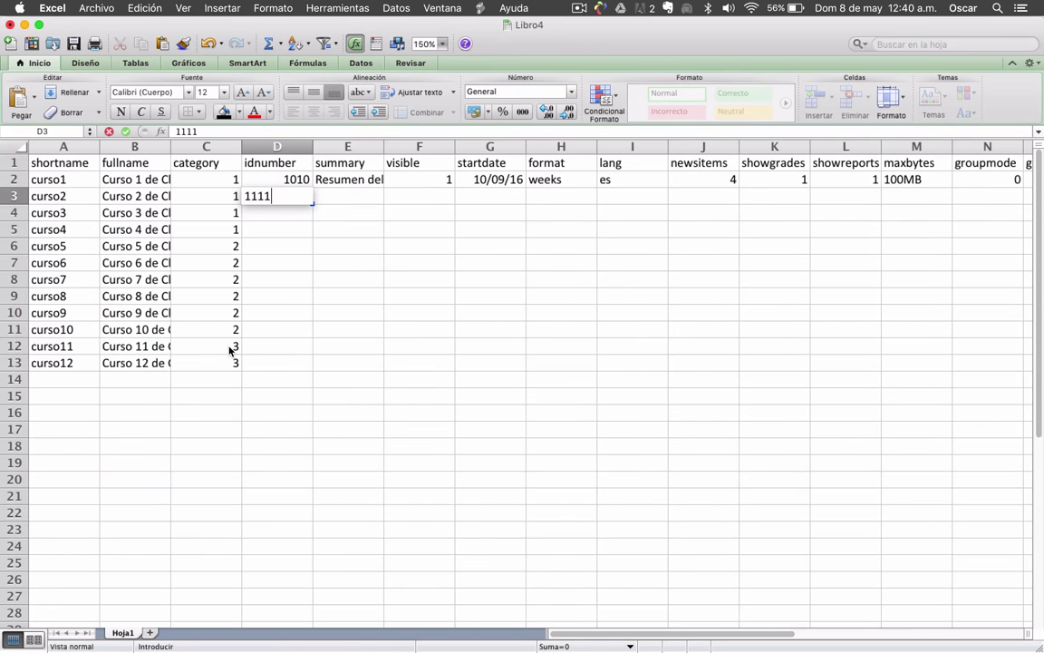
{"action": "key", "text": "Return"}
- Fill the idnumber series from D2:D3 down to curso12 in D13
{"action": "left_click", "coordinate": [286, 180]}
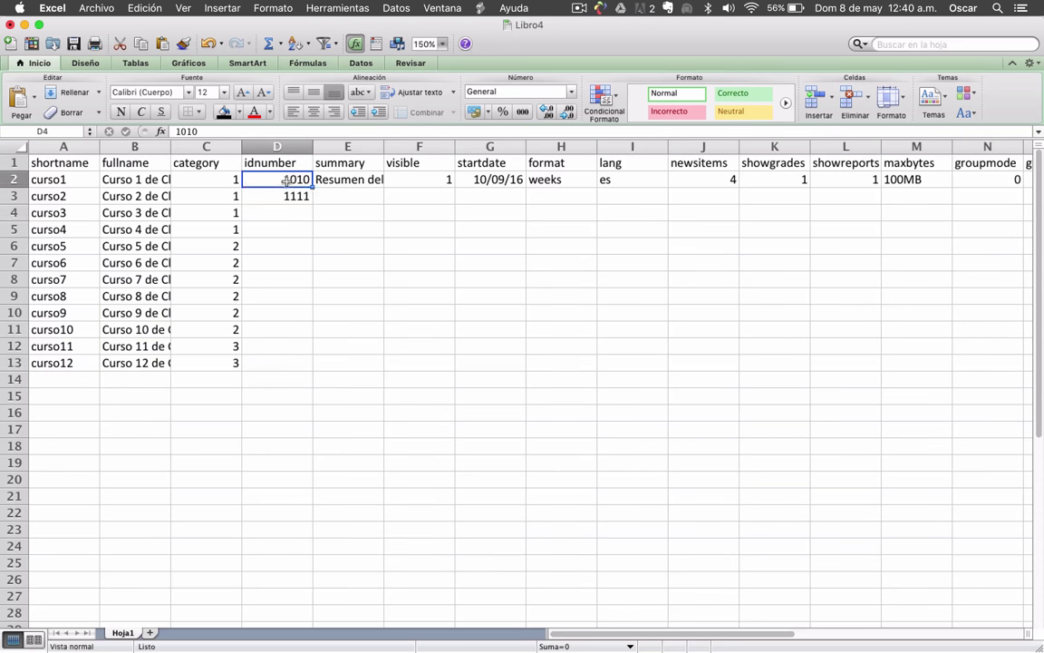
{"action": "left_click_drag", "start_coordinate": [286, 179], "coordinate": [306, 367]}
{"action": "left_click", "coordinate": [277, 212]}
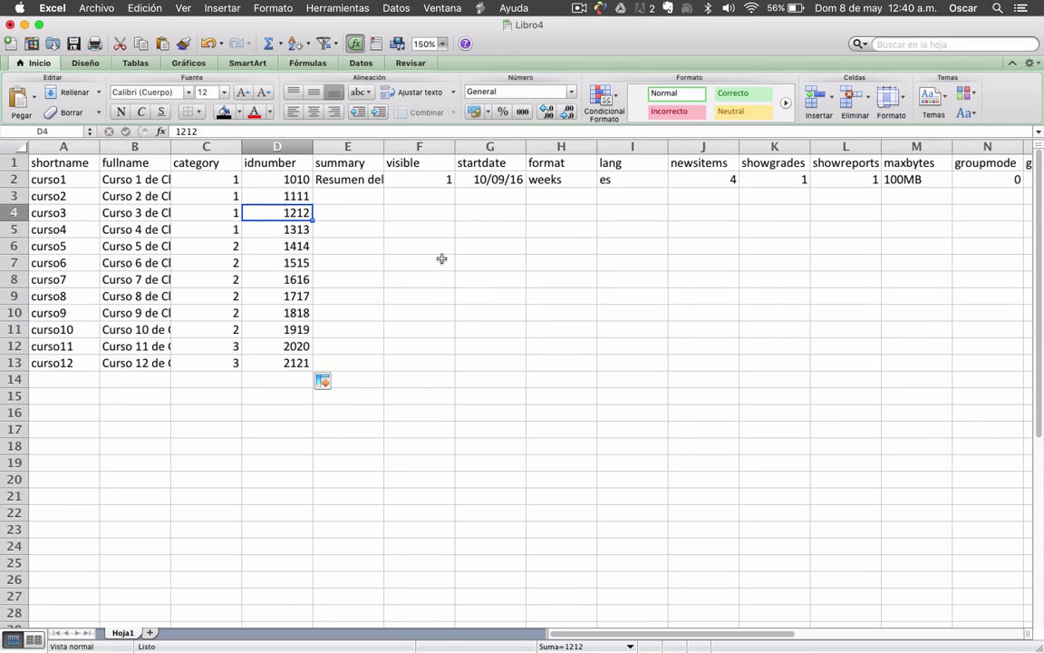
- Review the filled idnumber values in column D down to curso12
{"action": "key", "text": "Down"}
{"action": "key", "text": "Down"}
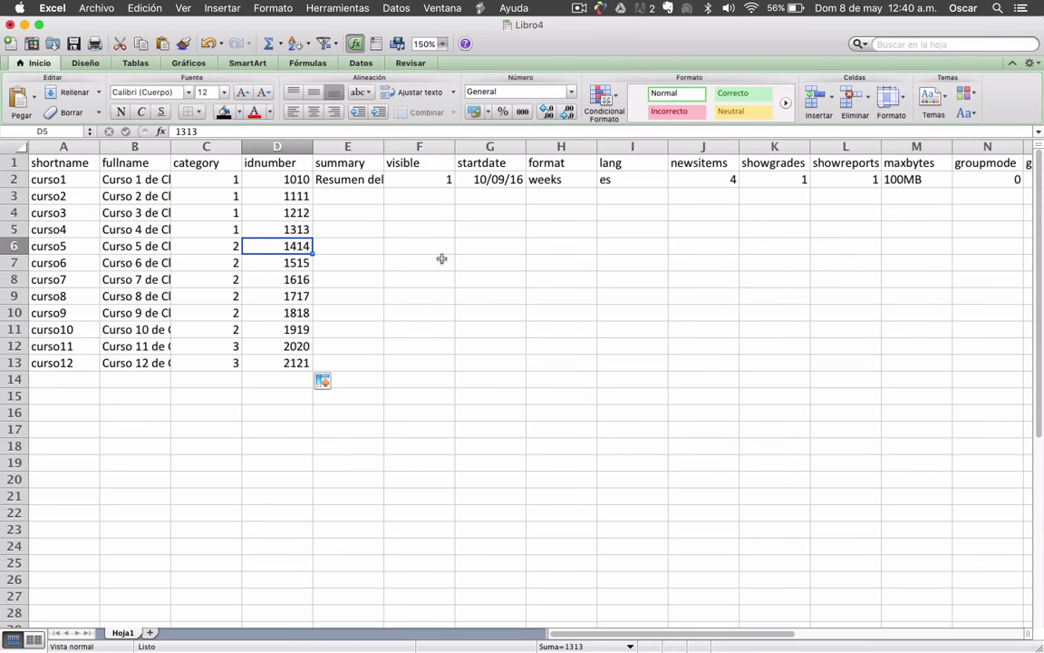
{"action": "key", "text": "Down"}
{"action": "key", "text": "Down"}
{"action": "key", "text": "Down"}
{"action": "key", "text": "Down"}
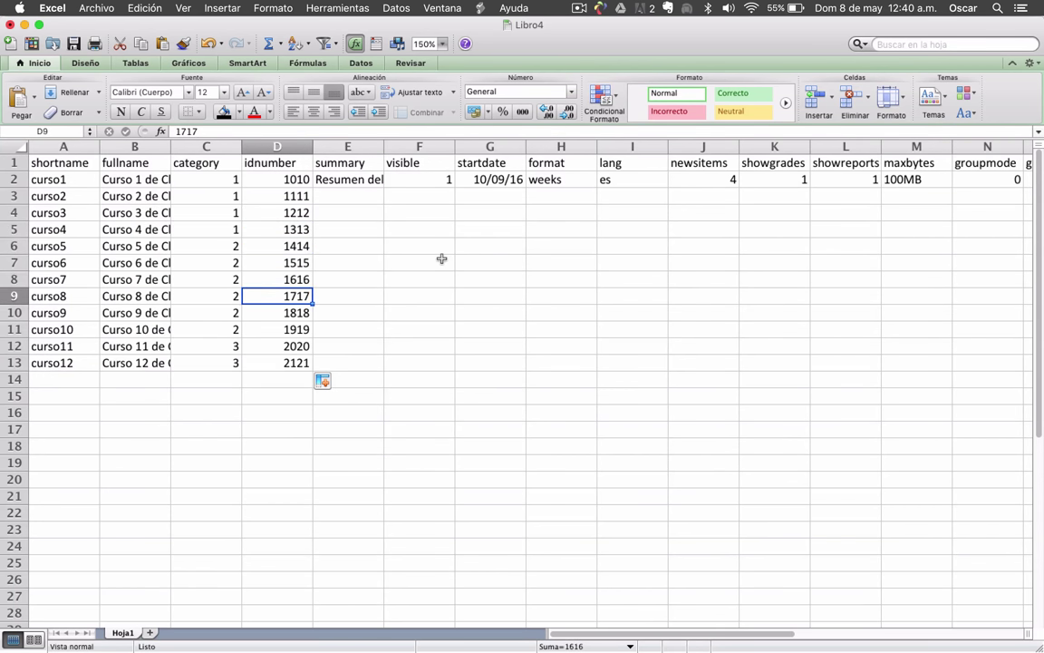
{"action": "key", "text": "Down"}
{"action": "key", "text": "Down"}
{"action": "key", "text": "Down"}
{"action": "key", "text": "Right"}
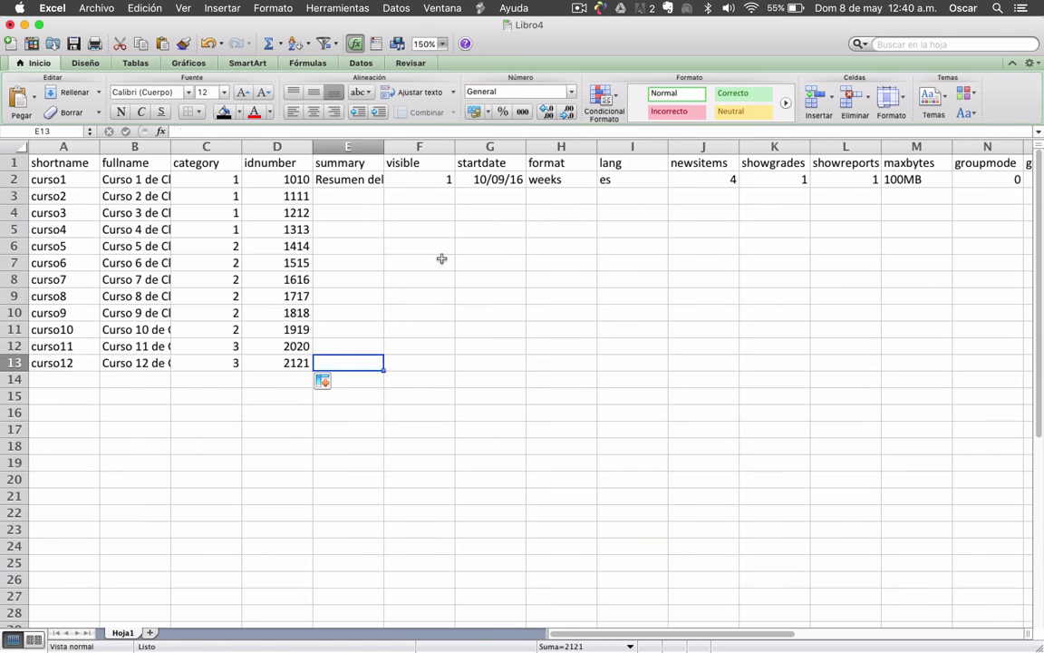
- Fill the curso1 summary text from E2 down to curso12 in E13
{"action": "left_click", "coordinate": [345, 181]}
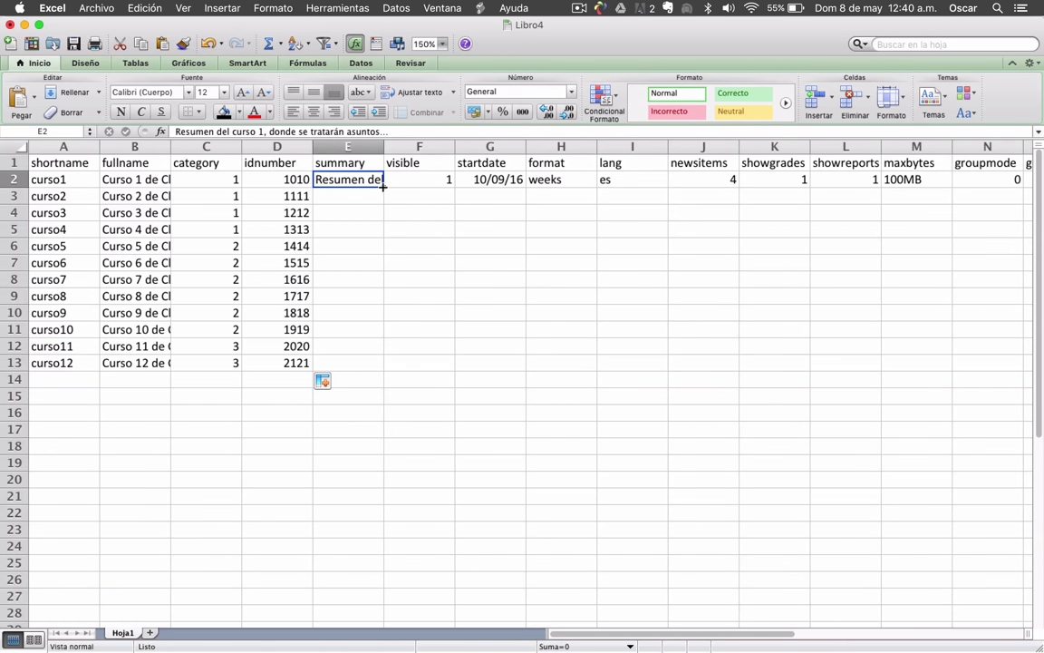
{"action": "left_click_drag", "start_coordinate": [383, 186], "coordinate": [381, 366]}
{"action": "left_click", "coordinate": [375, 247]}
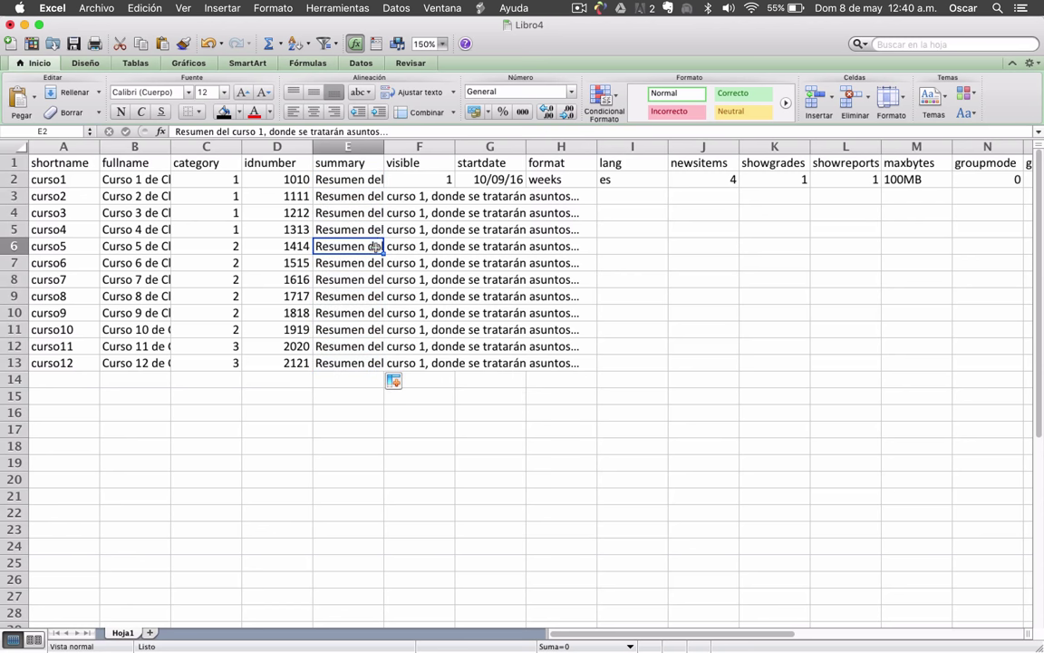
- Change the course number in the summaries of curso2 and curso3, cells E3 and E4, to 2 and 3
{"action": "double_click", "coordinate": [336, 194]}
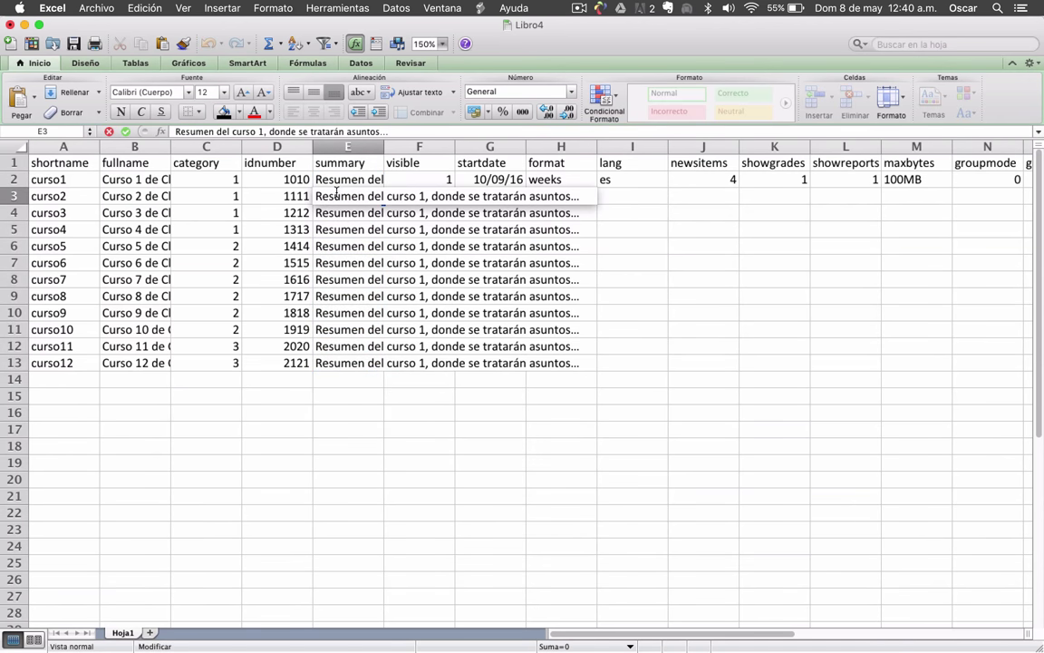
{"action": "double_click", "coordinate": [422, 195]}
{"action": "type", "text": "2"}
{"action": "key", "text": "Return"}
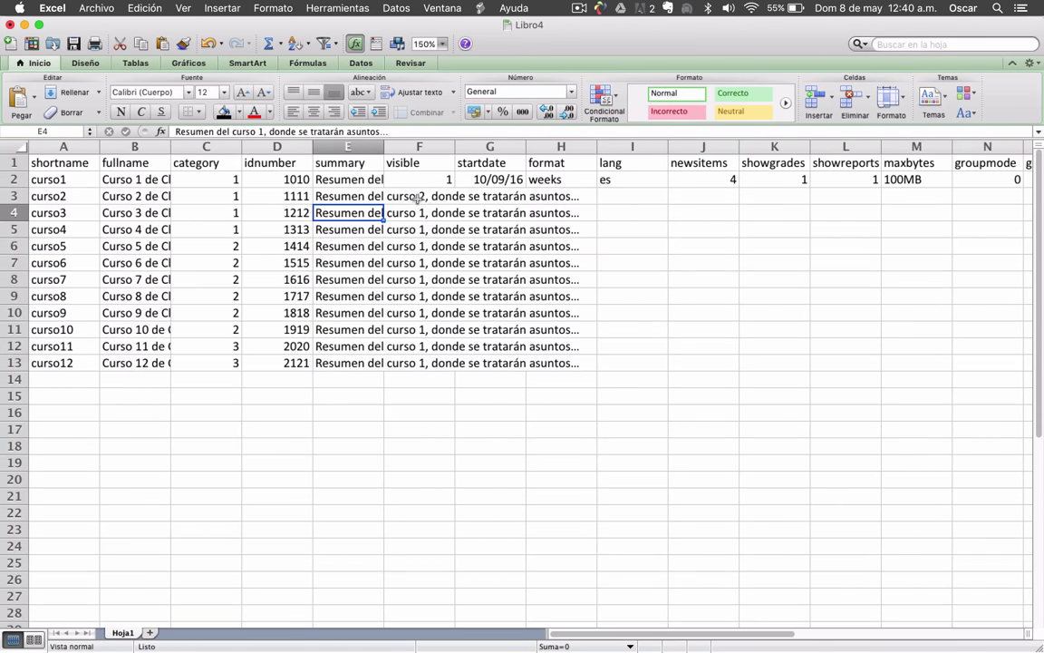
{"action": "double_click", "coordinate": [411, 211]}
{"action": "double_click", "coordinate": [421, 212]}
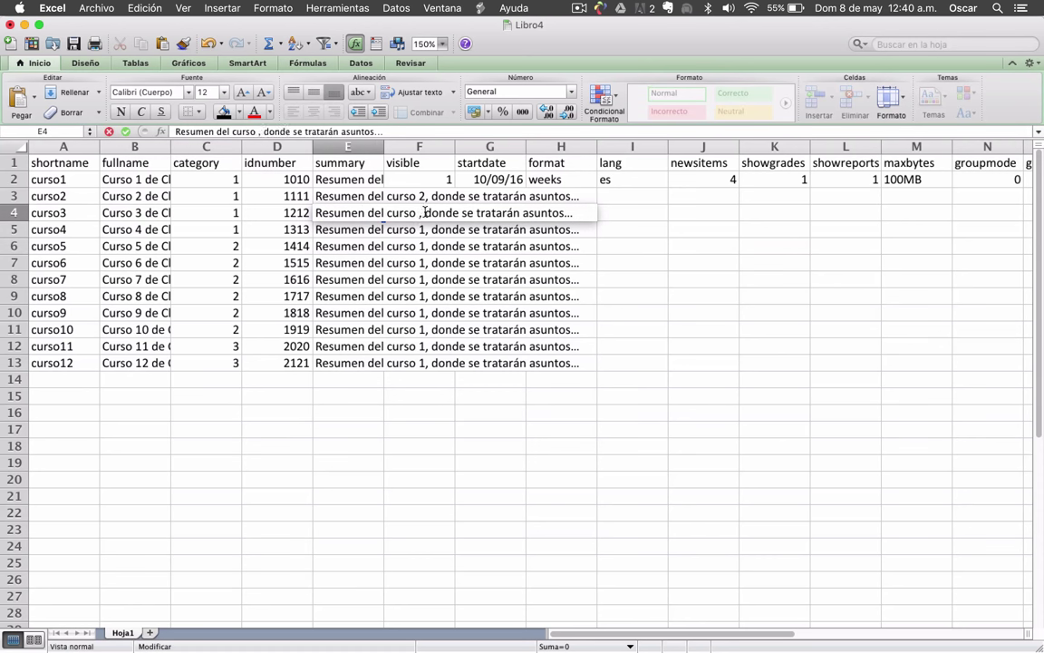
{"action": "type", "text": "3"}
{"action": "key", "text": "Return"}
- Change the course number in the summaries of curso4 and curso5, cells E5 and E6, to 4 and 5
{"action": "double_click", "coordinate": [422, 230]}
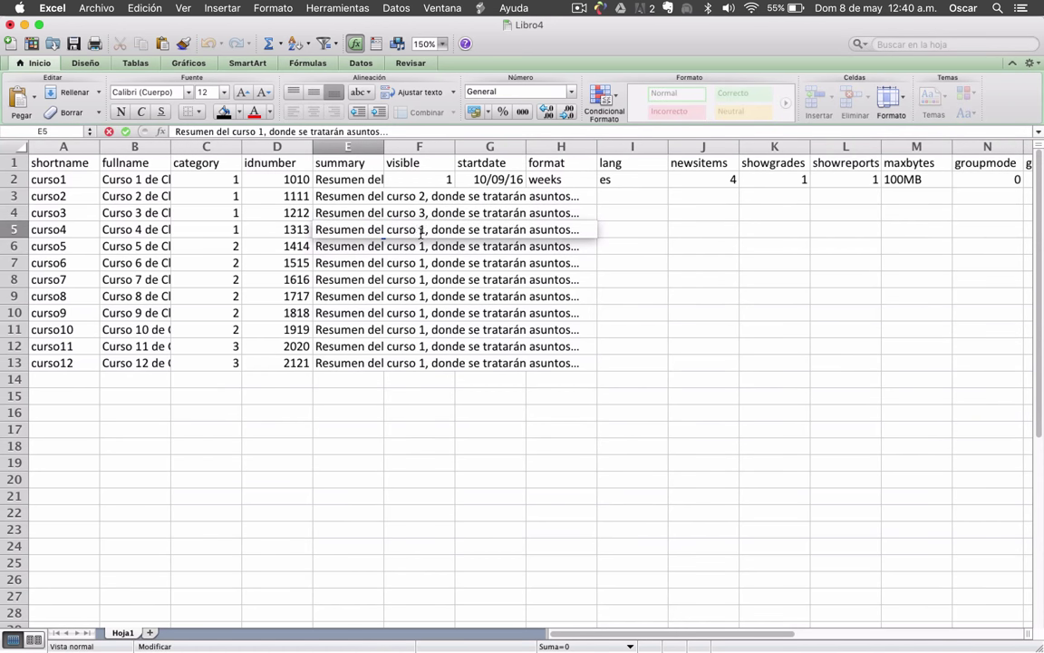
{"action": "key", "text": "BackSpace"}
{"action": "type", "text": "4"}
{"action": "key", "text": "Return"}
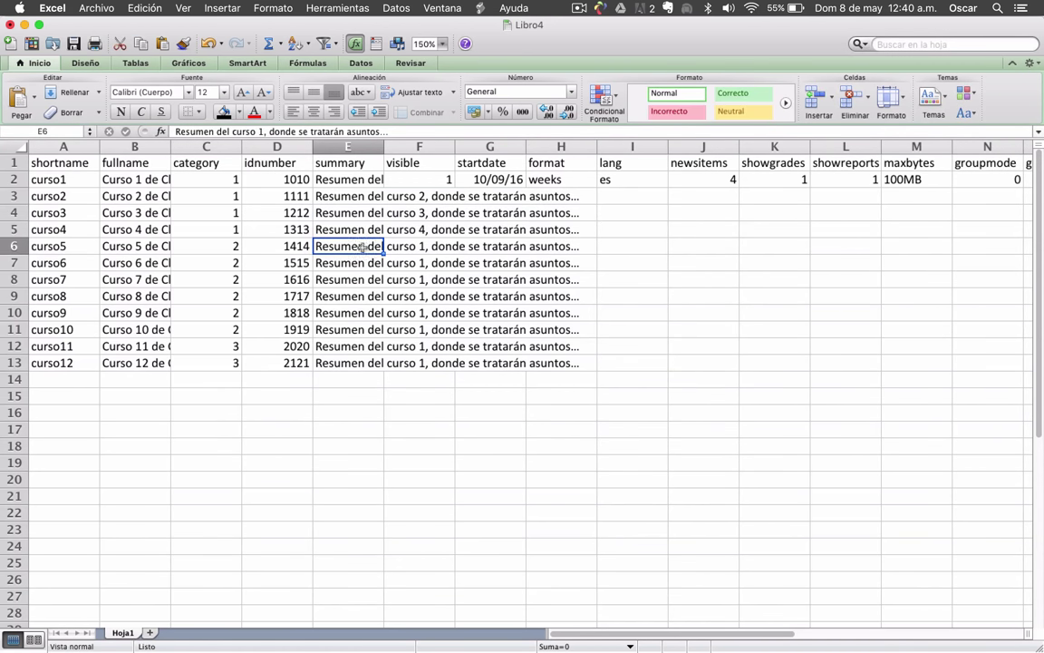
{"action": "double_click", "coordinate": [412, 247]}
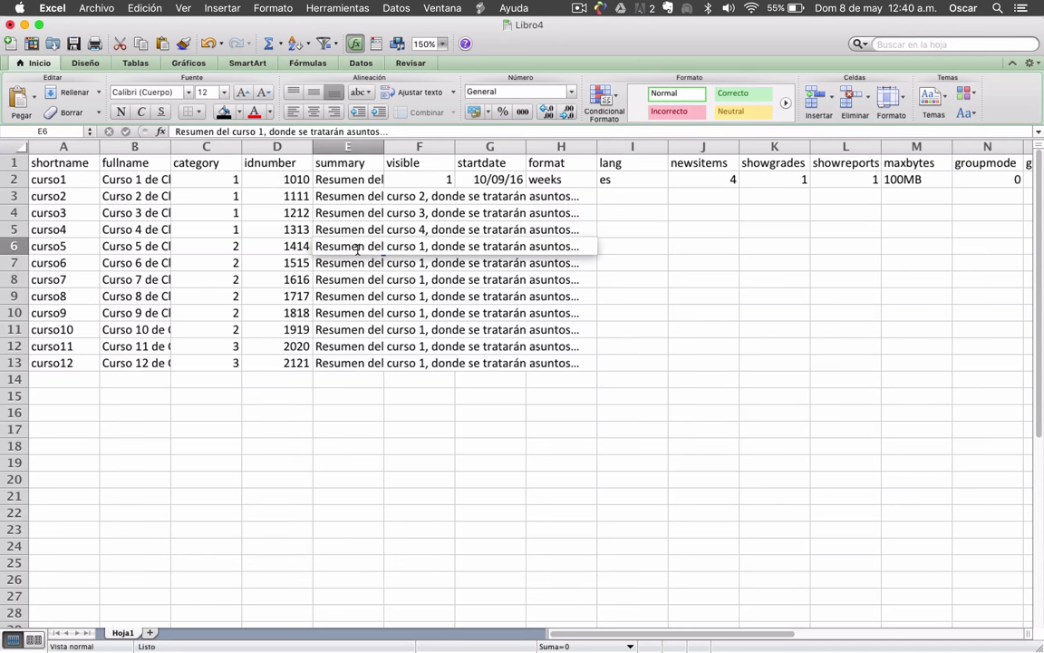
{"action": "key", "text": "BackSpace"}
{"action": "type", "text": "5"}
{"action": "key", "text": "Return"}
- Change the course number in the summaries of curso6 and curso7, cells E7 and E8, to 6 and 7
{"action": "double_click", "coordinate": [411, 263]}
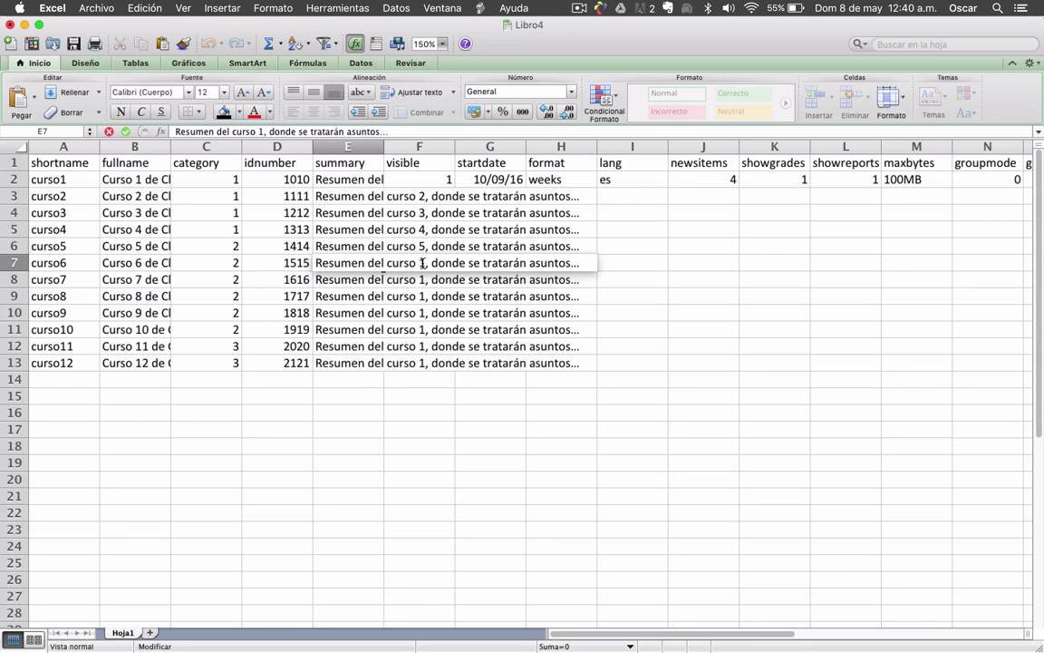
{"action": "key", "text": "BackSpace"}
{"action": "type", "text": "6"}
{"action": "key", "text": "Return"}
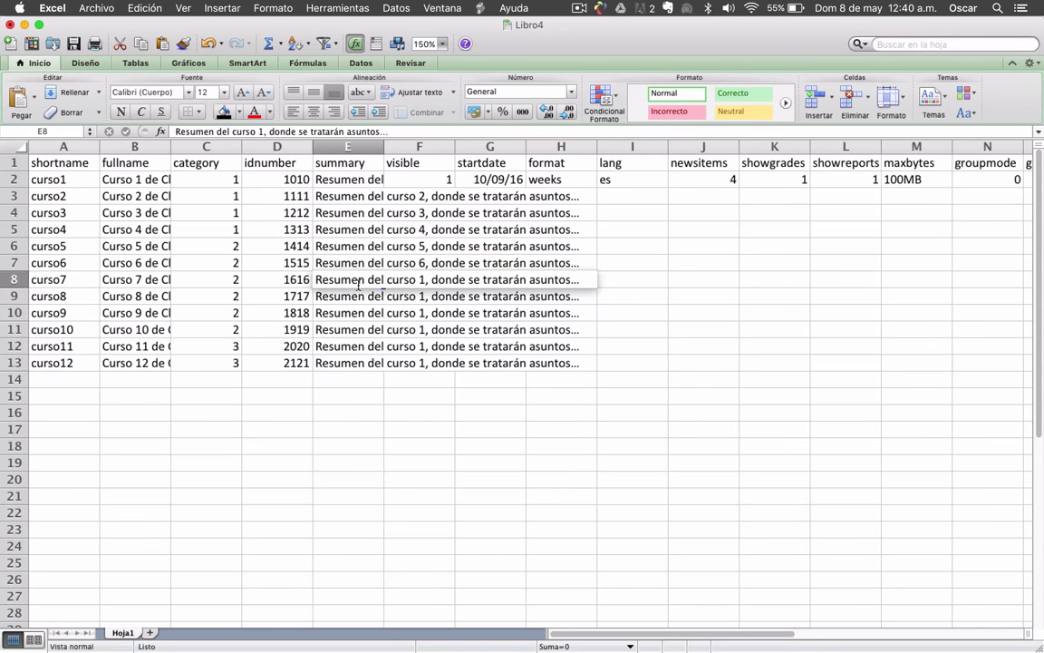
{"action": "double_click", "coordinate": [360, 281]}
{"action": "key", "text": "BackSpace"}
{"action": "type", "text": "6"}
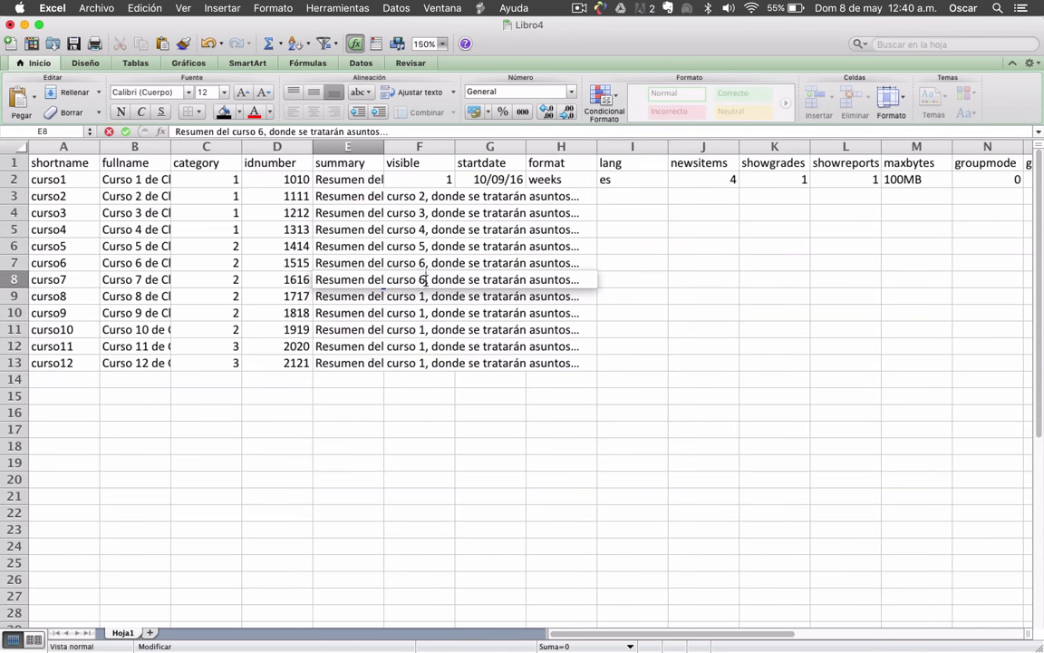
{"action": "key", "text": "BackSpace"}
{"action": "type", "text": "7"}
- Change the course number in the summaries of curso8 and curso9, cells E9 and E10, to 8 and 9
{"action": "double_click", "coordinate": [328, 297]}
{"action": "left_click", "coordinate": [426, 296]}
{"action": "key", "text": "BackSpace"}
{"action": "type", "text": "8"}
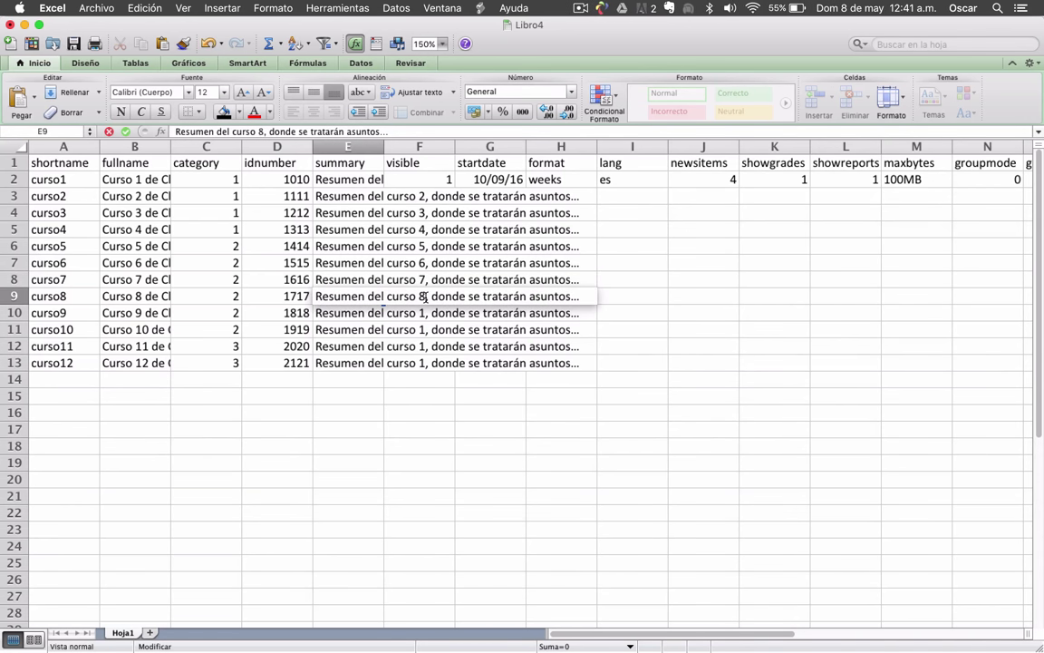
{"action": "key", "text": "Return"}
{"action": "double_click", "coordinate": [430, 313]}
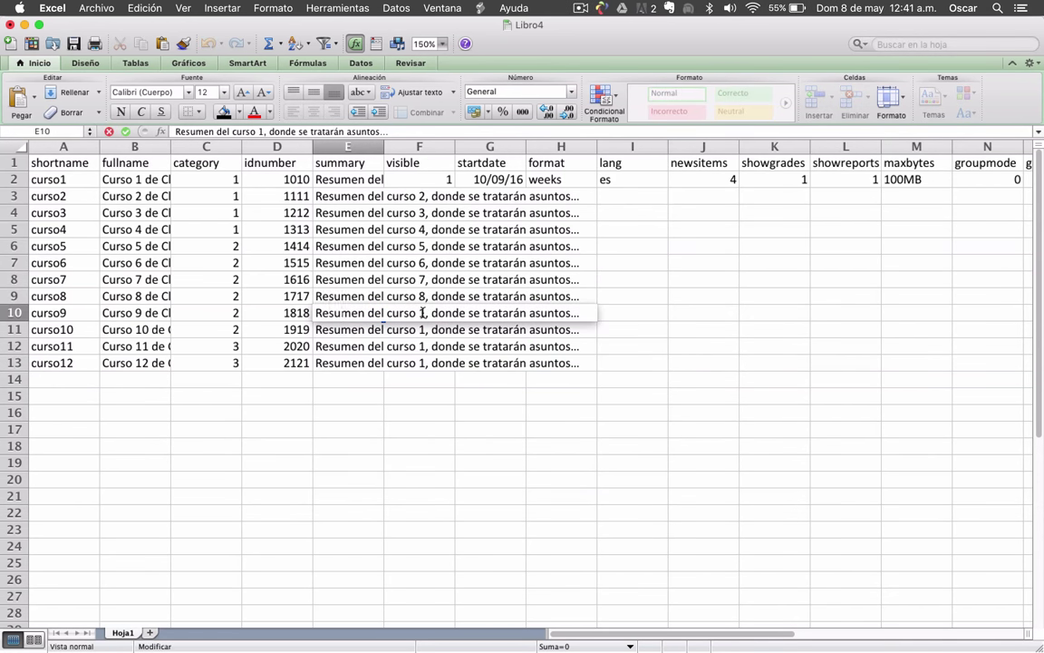
{"action": "key", "text": "BackSpace"}
{"action": "type", "text": "9"}
{"action": "key", "text": "Return"}
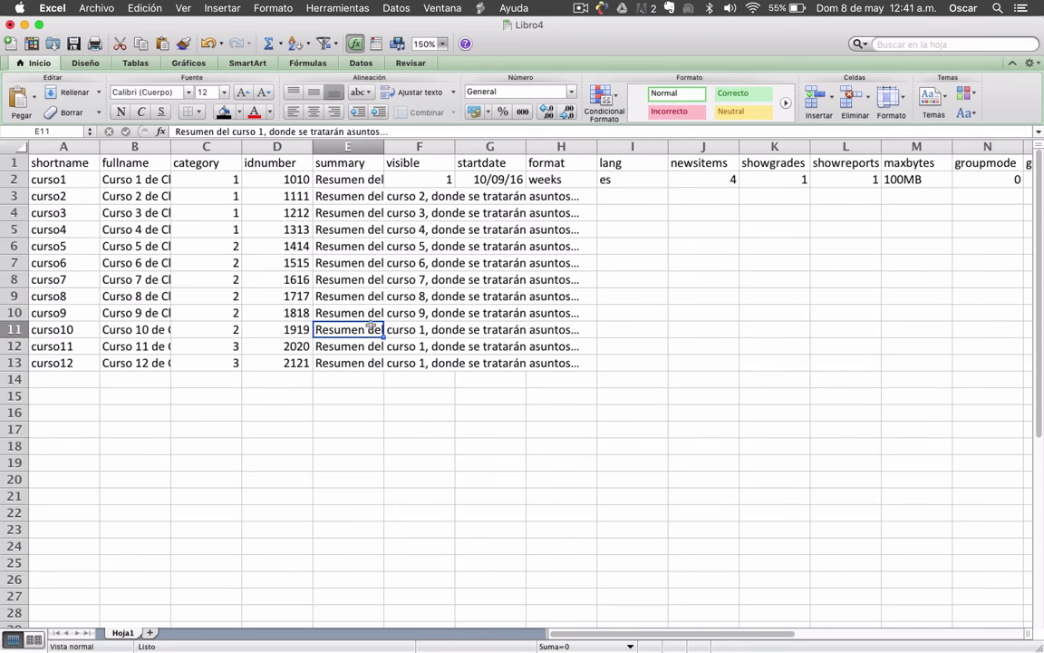
- Change the course number in the summaries of curso10 and curso11, cells E11 and E12, to 10 and 11
{"action": "double_click", "coordinate": [352, 330]}
{"action": "left_click", "coordinate": [423, 330]}
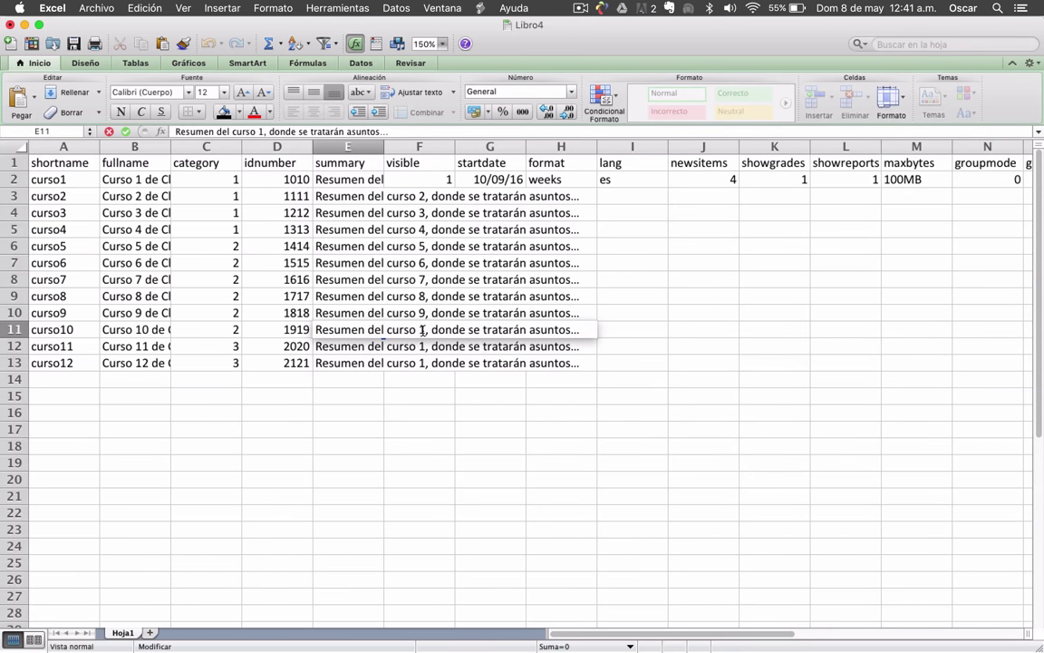
{"action": "type", "text": "0"}
{"action": "key", "text": "Return"}
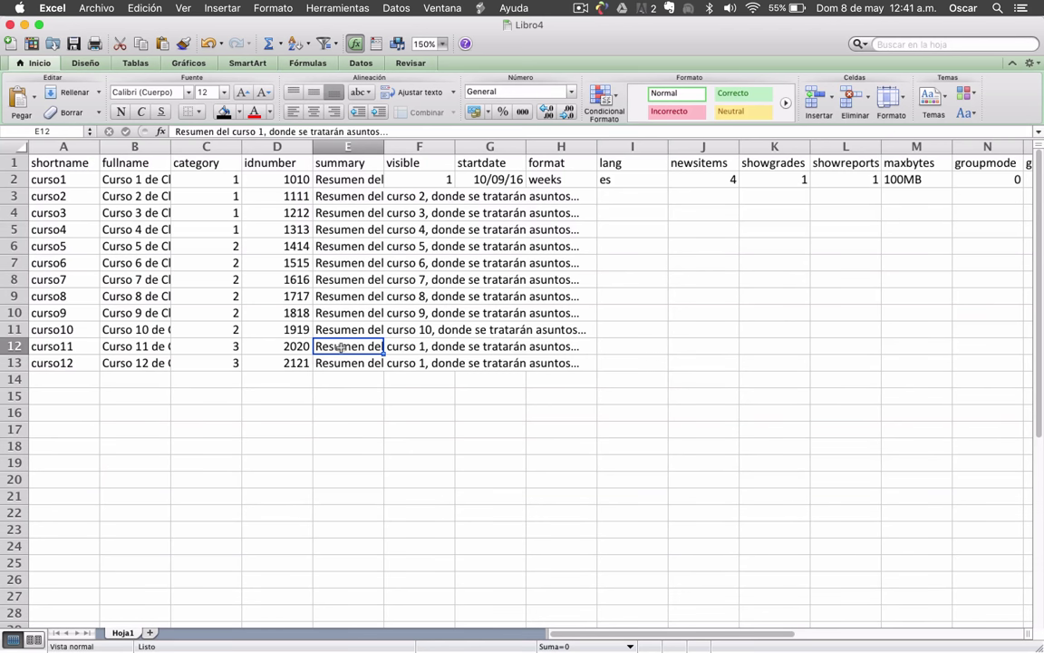
{"action": "double_click", "coordinate": [342, 346]}
{"action": "left_click", "coordinate": [423, 346]}
{"action": "type", "text": "1"}
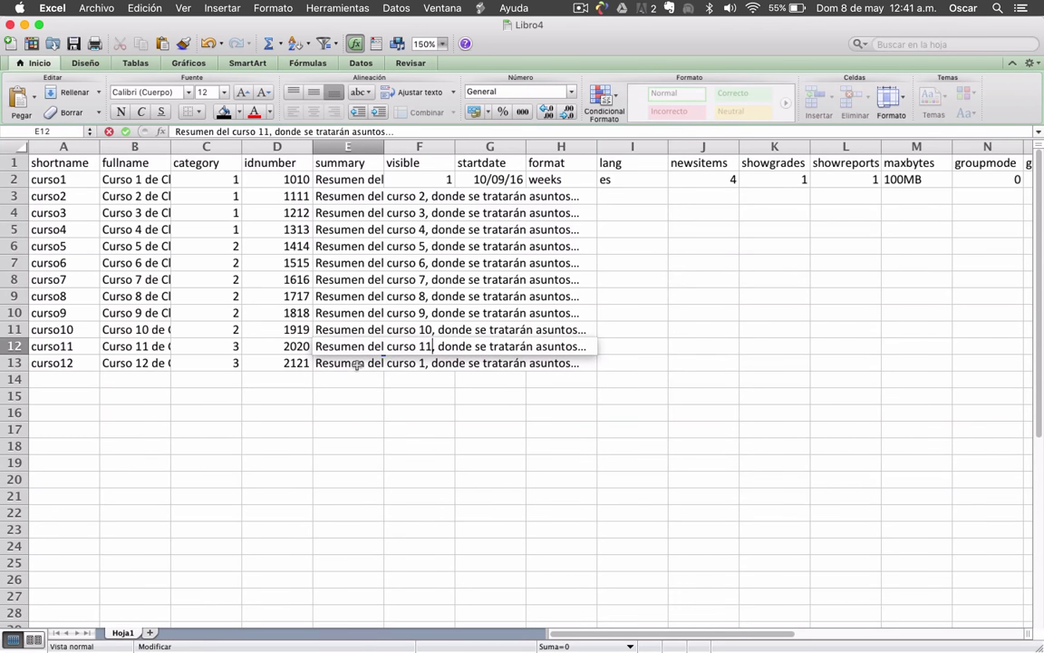
{"action": "key", "text": "Return"}
- Change the course number in the curso12 summary in cell E13 to 12
{"action": "double_click", "coordinate": [361, 363]}
{"action": "left_click", "coordinate": [425, 363]}
{"action": "type", "text": "2"}
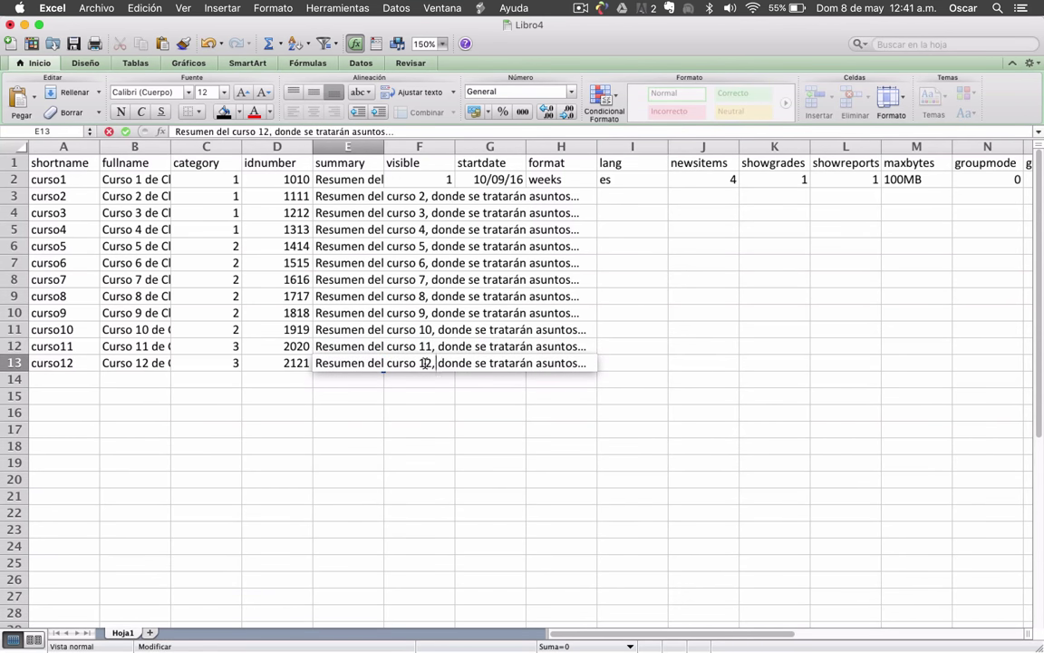
{"action": "key", "text": "Return"}
{"action": "key", "text": "Up"}
{"action": "key", "text": "Right"}
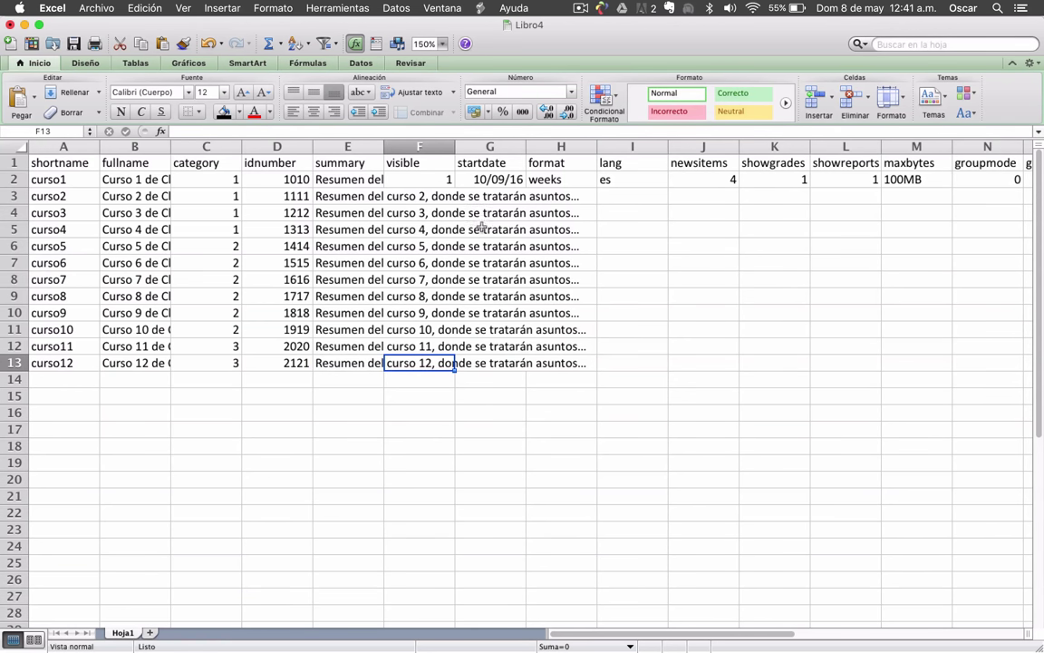
- Enter 1 as the visible value of curso2 and curso3 in cells F3 and F4
{"action": "left_click", "coordinate": [431, 182]}
{"action": "key", "text": "Return"}
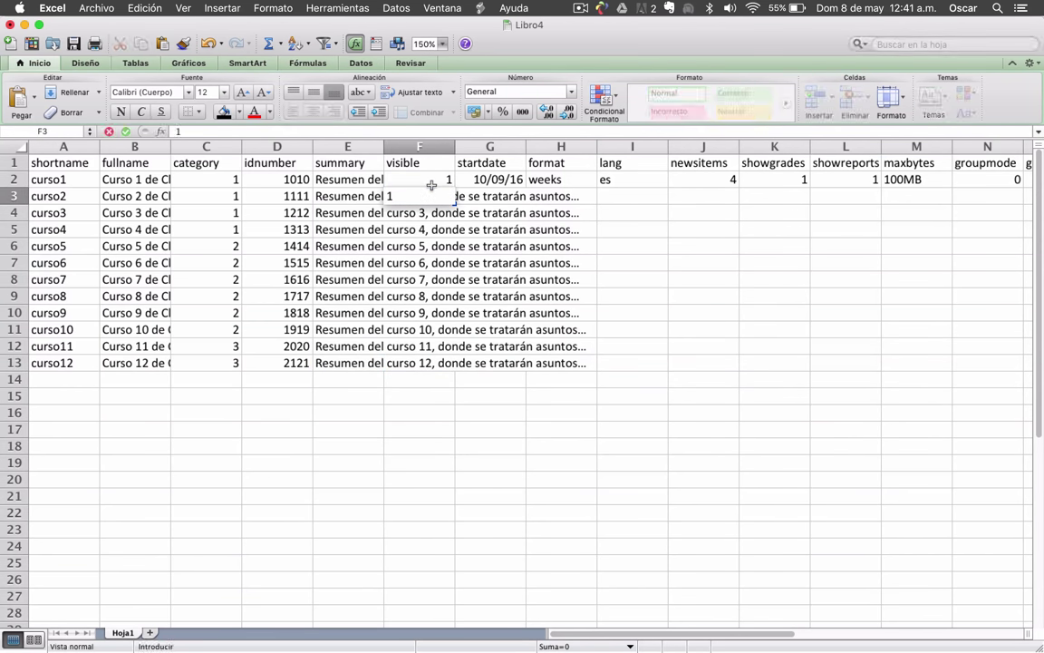
{"action": "type", "text": "1"}
{"action": "key", "text": "Return"}
{"action": "type", "text": "1"}
{"action": "key", "text": "Return"}
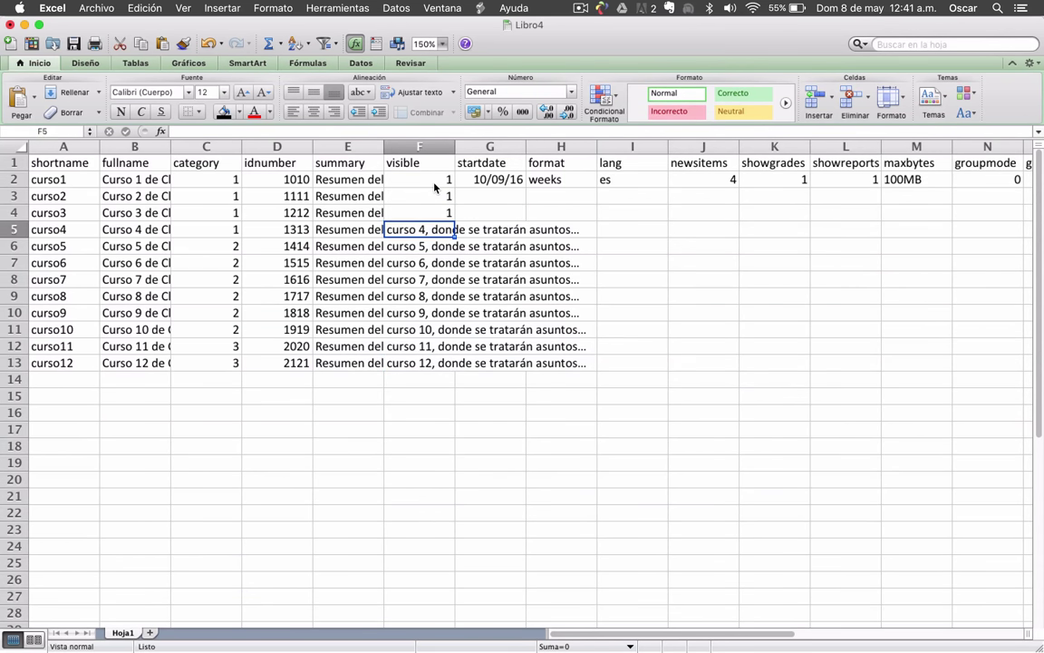
- Enter 0 as the visible value of curso4, curso5 and curso6 in cells F5 to F7
{"action": "type", "text": "0"}
{"action": "key", "text": "Return"}
{"action": "type", "text": "0"}
{"action": "key", "text": "Return"}
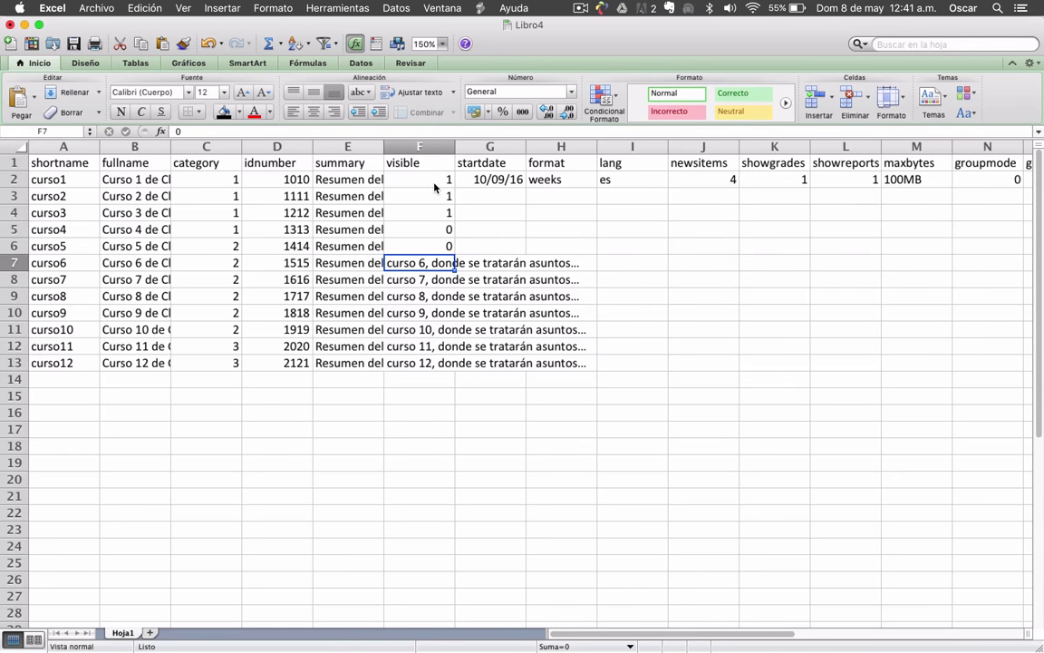
{"action": "type", "text": "0"}
{"action": "key", "text": "Return"}
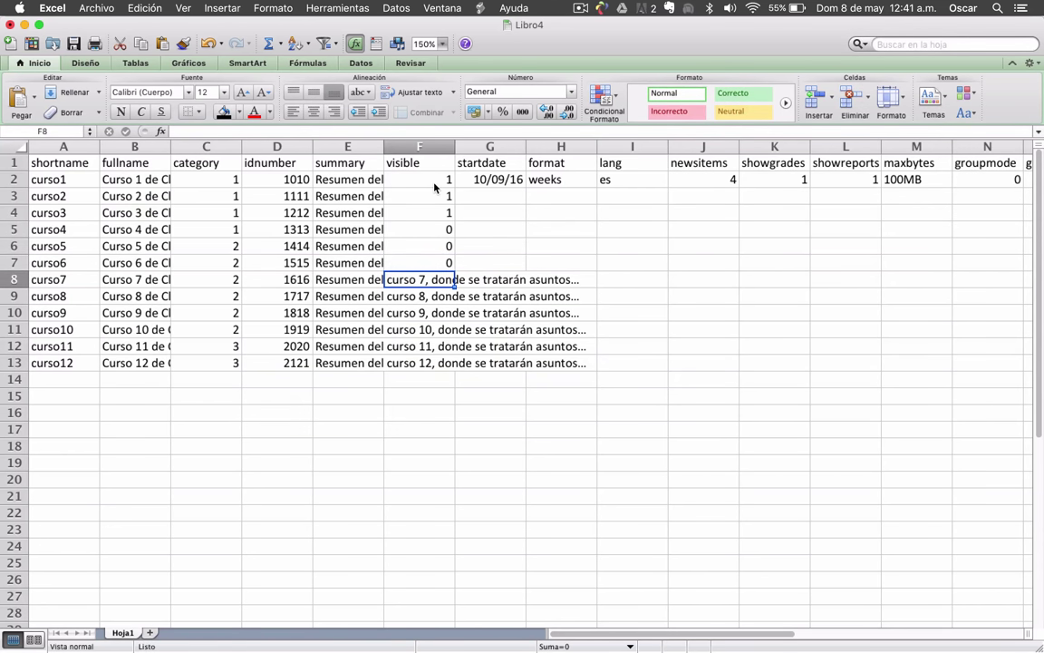
- Set visible to 1 for curso7 and curso8 in F8 and F9, and to 0 for curso9 and curso10 in F10 and F11
{"action": "type", "text": "1"}
{"action": "key", "text": "Return"}
{"action": "type", "text": "1"}
{"action": "key", "text": "Return"}
{"action": "type", "text": "0"}
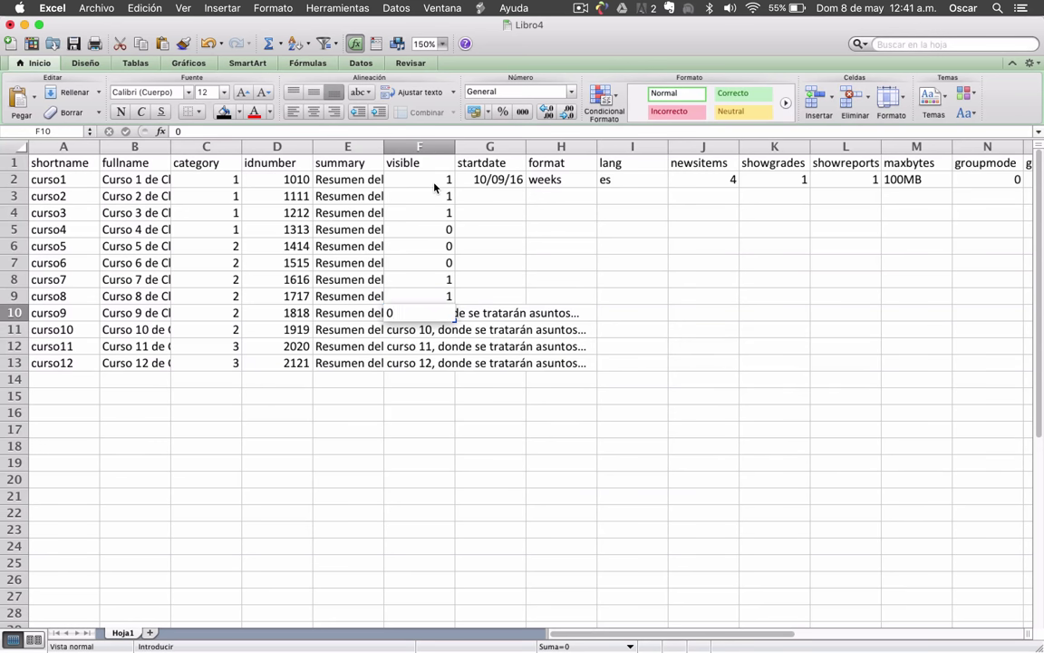
{"action": "key", "text": "Return"}
{"action": "type", "text": "0"}
{"action": "key", "text": "Return"}
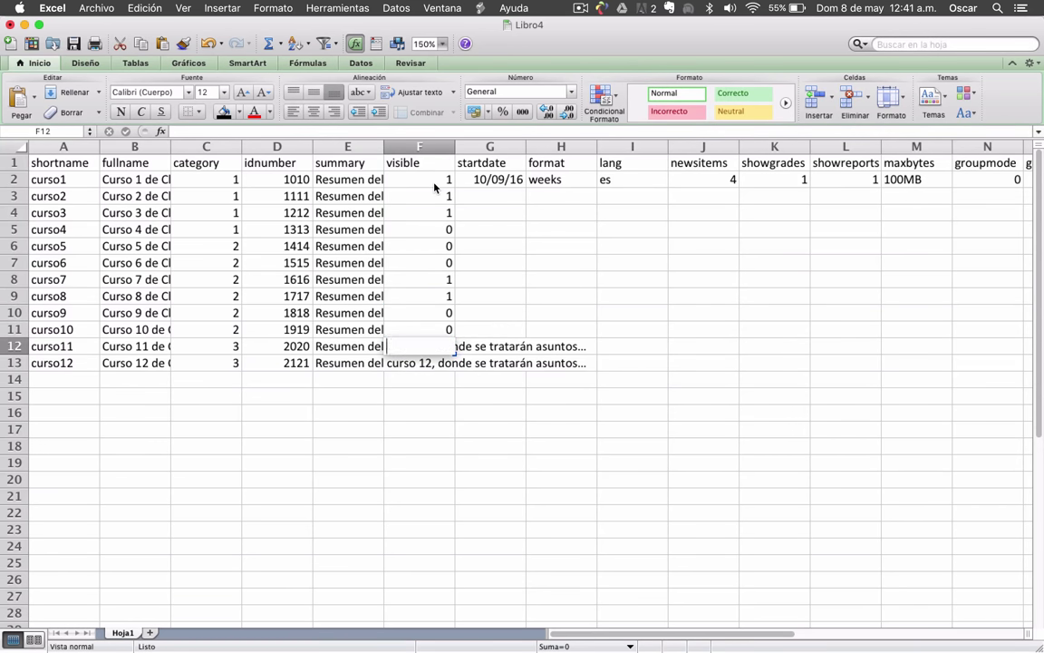
- Enter 1 as the visible value of curso11 and curso12 in cells F12 and F13
{"action": "type", "text": "1"}
{"action": "key", "text": "Return"}
{"action": "type", "text": "1"}
{"action": "key", "text": "Return"}
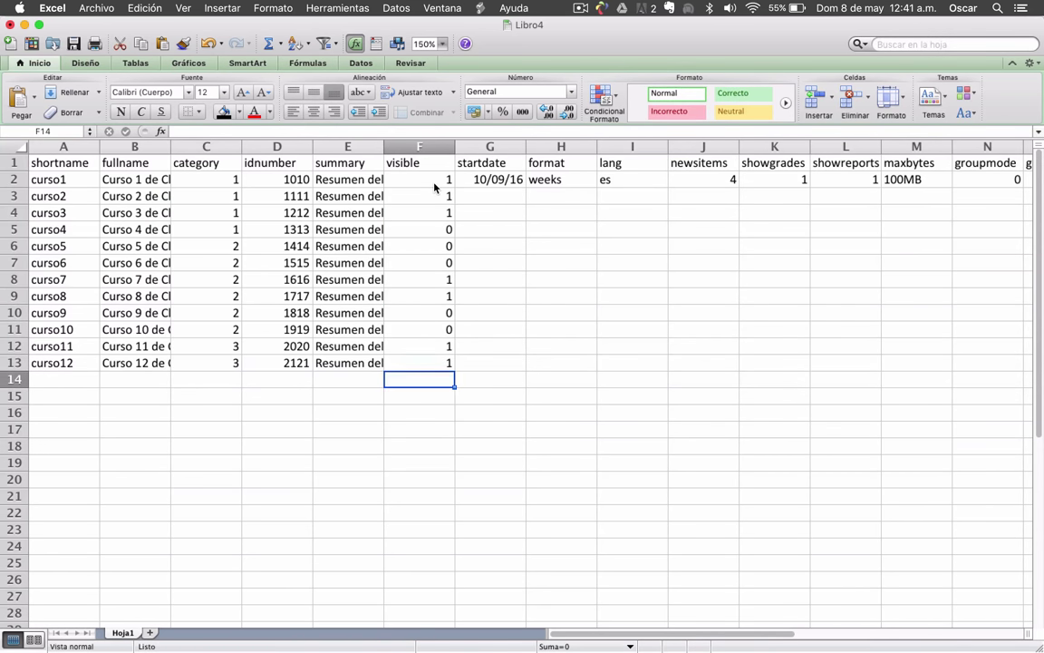
{"action": "key", "text": "Up"}
{"action": "left_click", "coordinate": [397, 177]}
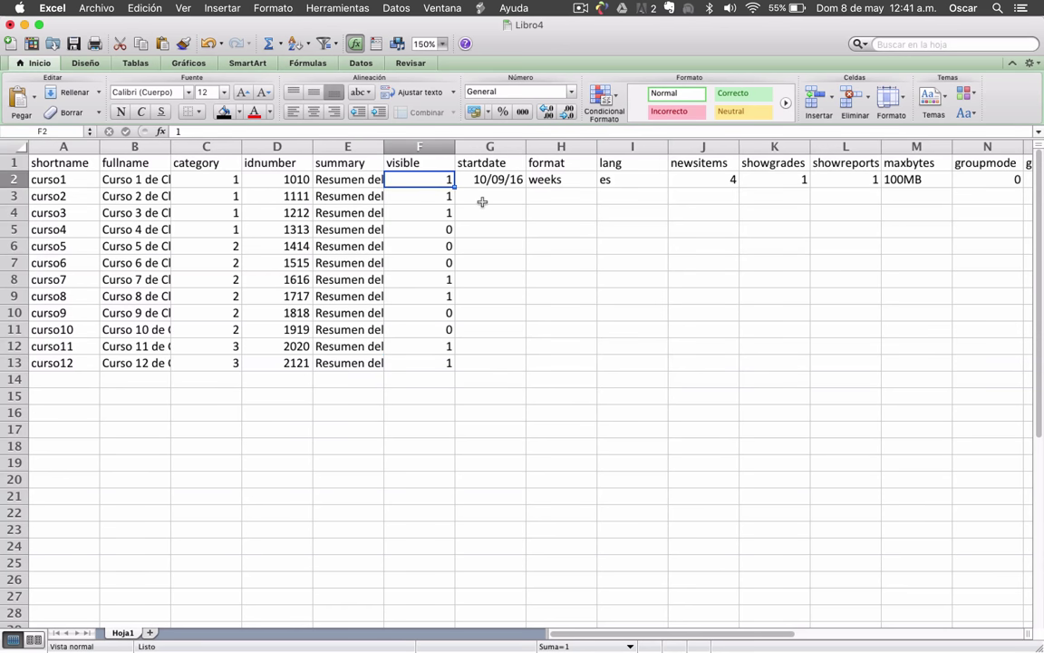
{"action": "key", "text": "super+s"}
{"action": "key", "text": "super+shift+d"}
{"action": "type", "text": "c"}
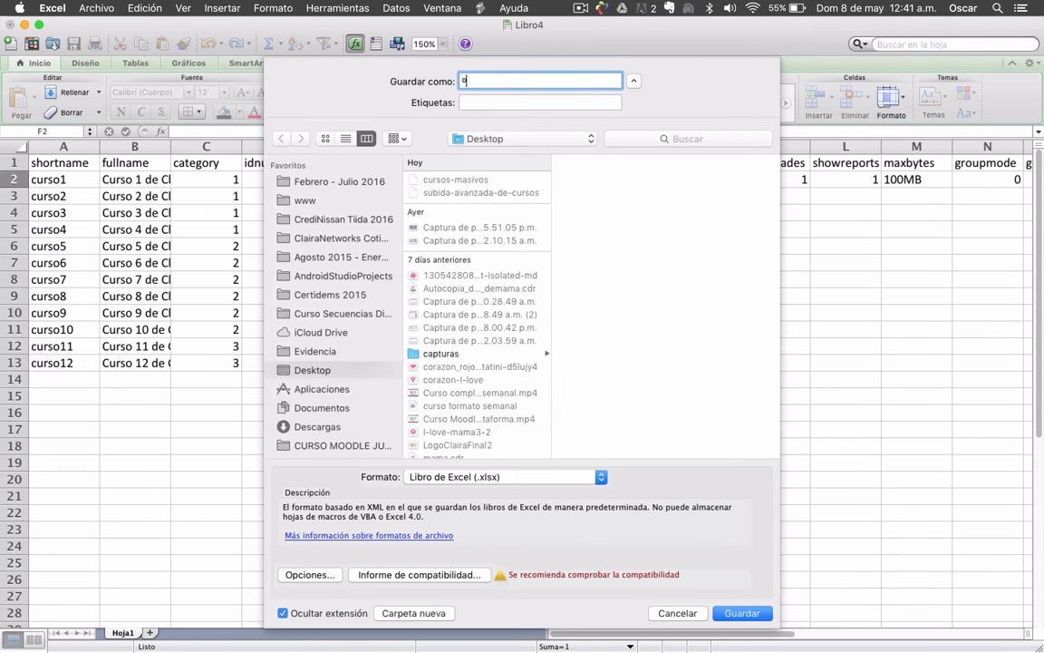
{"action": "key", "text": "Escape"}
- Enter 07/15/2016 as the startdate of curso2 in cell G3
{"action": "left_click", "coordinate": [476, 196]}
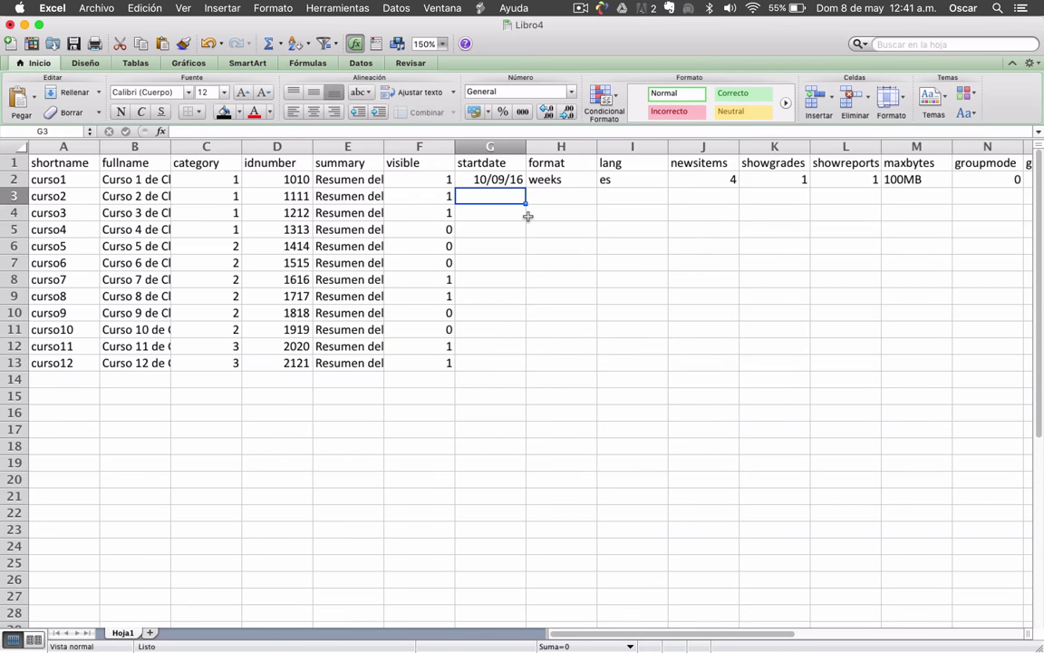
{"action": "type", "text": "07/15"}
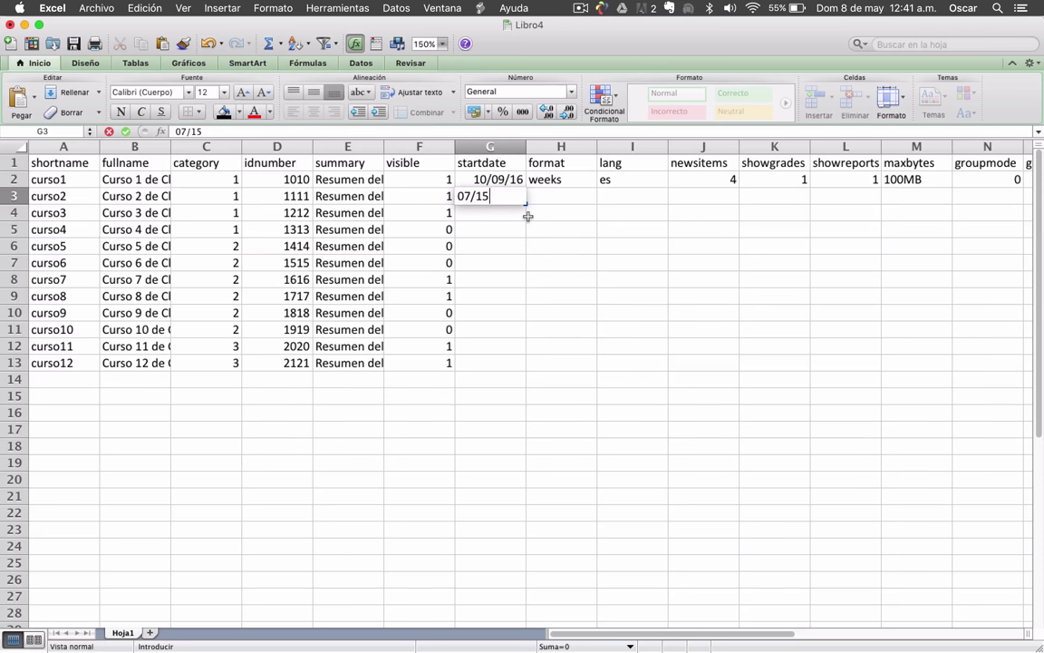
{"action": "type", "text": "/2016"}
{"action": "key", "text": "Return"}
{"action": "key", "text": "Up"}
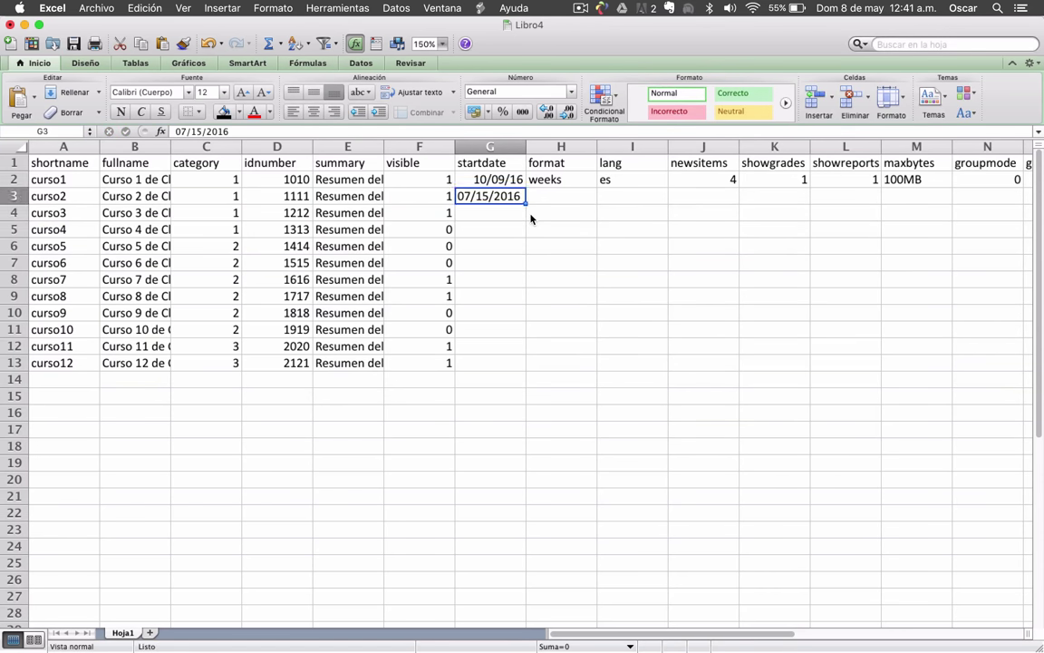
{"action": "left_click", "coordinate": [484, 209]}
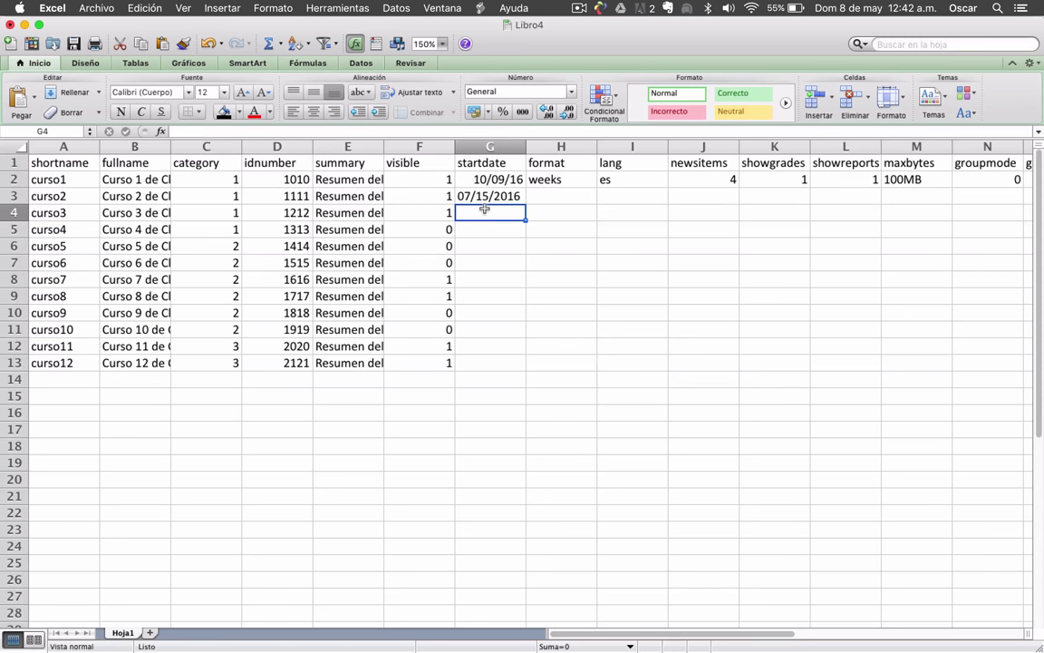
- Enter 05/09/2016 as the startdate of curso3 in cell G4
{"action": "type", "text": "05"}
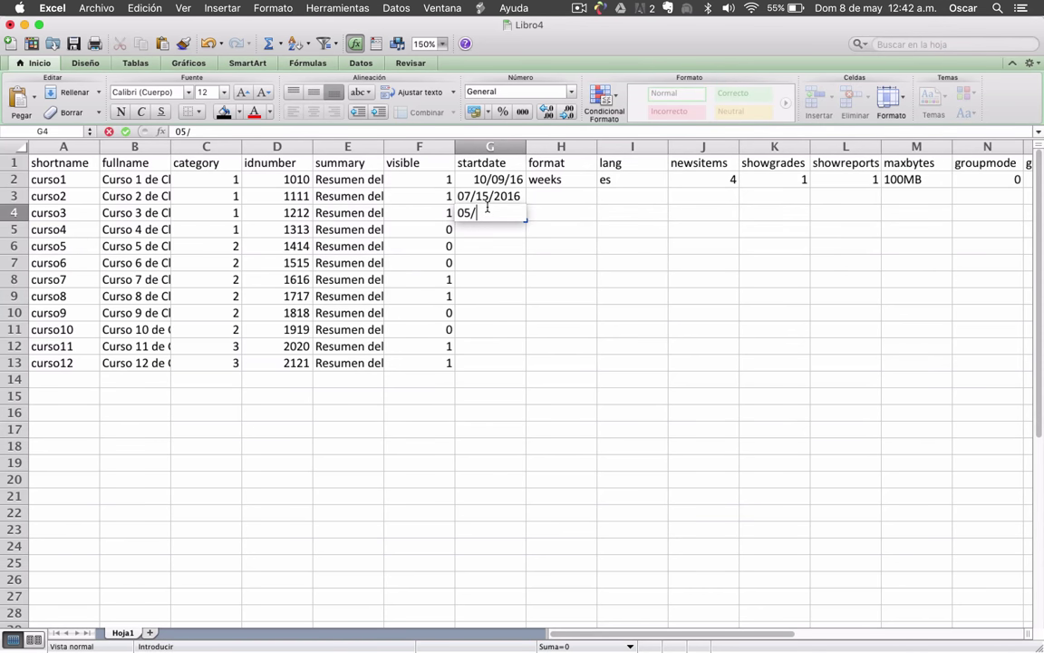
{"action": "type", "text": "/09/2016"}
{"action": "key", "text": "Return"}
{"action": "left_click", "coordinate": [488, 211]}
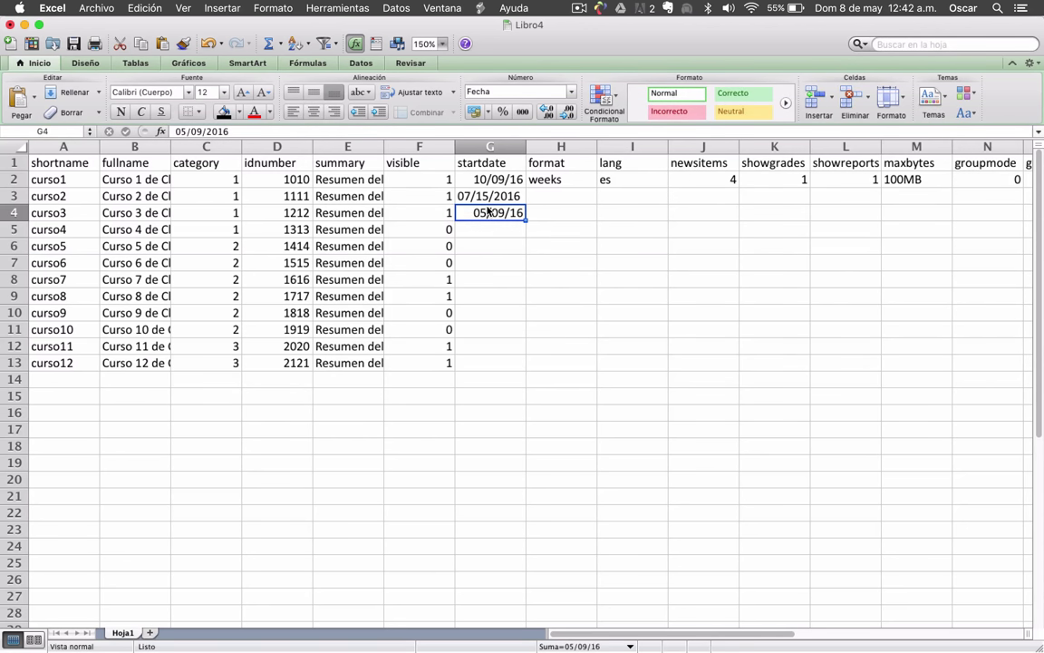
- Copy the curso3 startdate from G4 into cells G5 to G9 for curso4 through curso8
{"action": "left_click", "coordinate": [482, 234]}
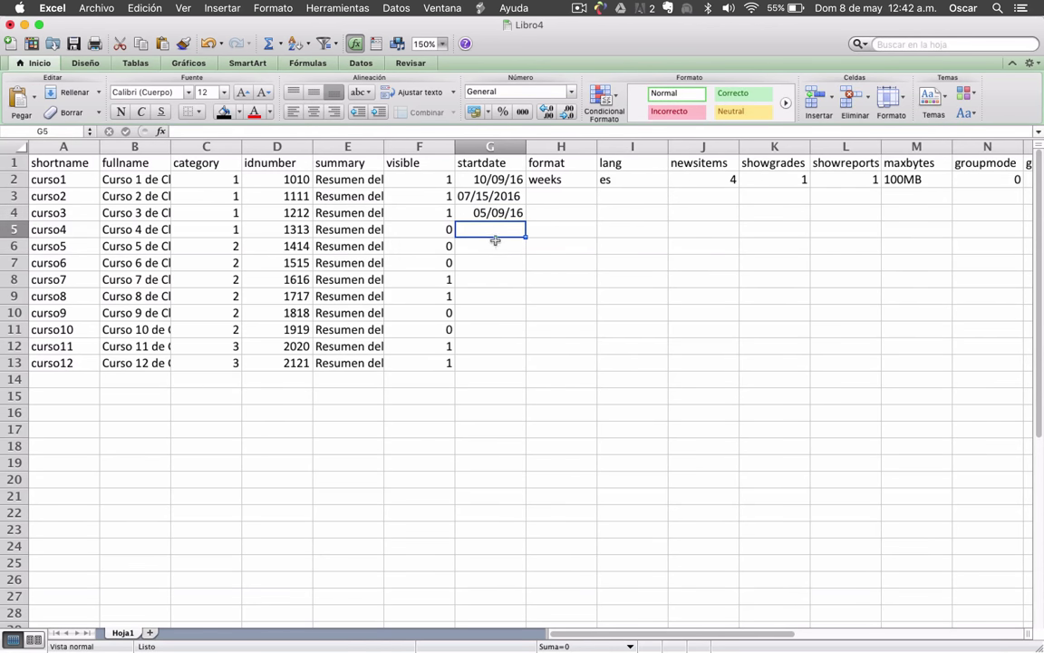
{"action": "left_click", "coordinate": [495, 220]}
{"action": "key", "text": "super+c"}
{"action": "key", "text": "Down"}
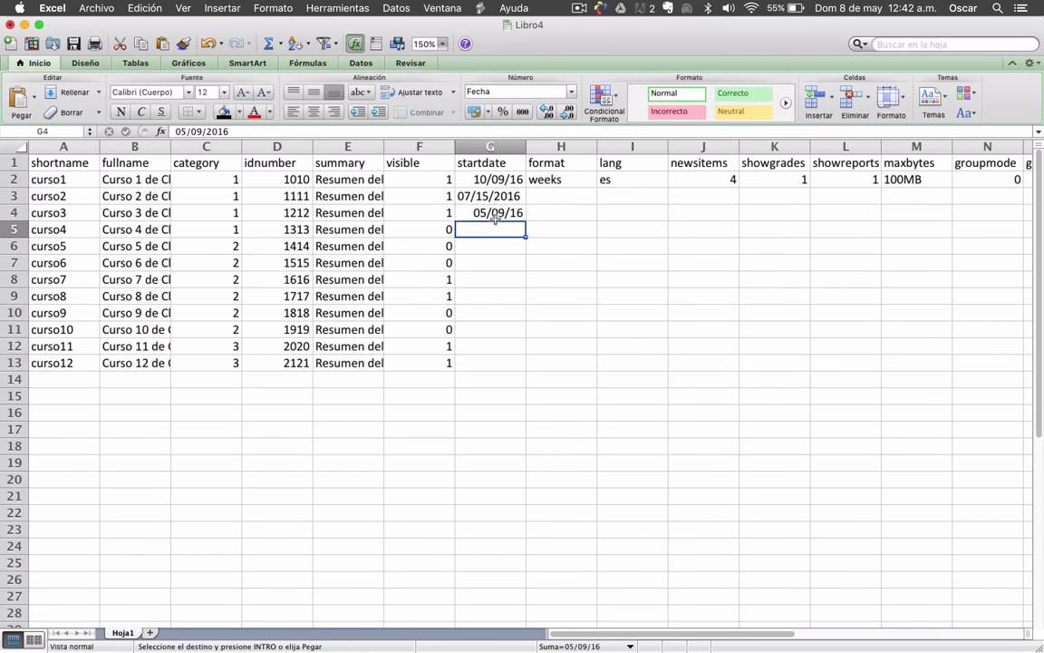
{"action": "key", "text": "super+v"}
{"action": "key", "text": "Down"}
{"action": "key", "text": "super+v"}
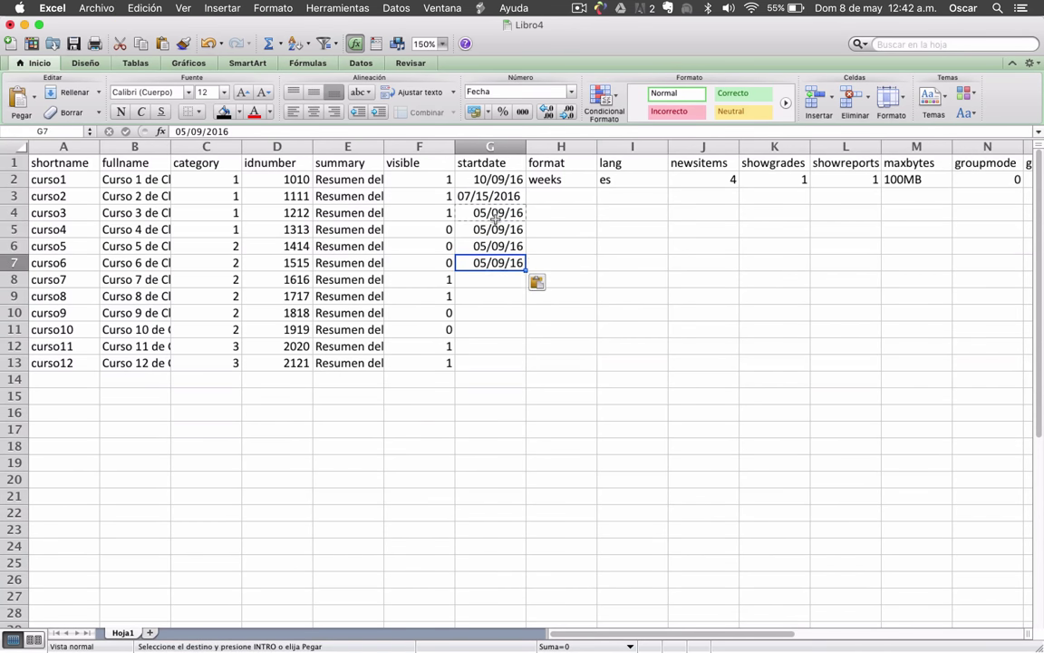
{"action": "key", "text": "Down"}
{"action": "key", "text": "super+v"}
{"action": "key", "text": "Down"}
{"action": "key", "text": "super+v"}
{"action": "key", "text": "Down"}
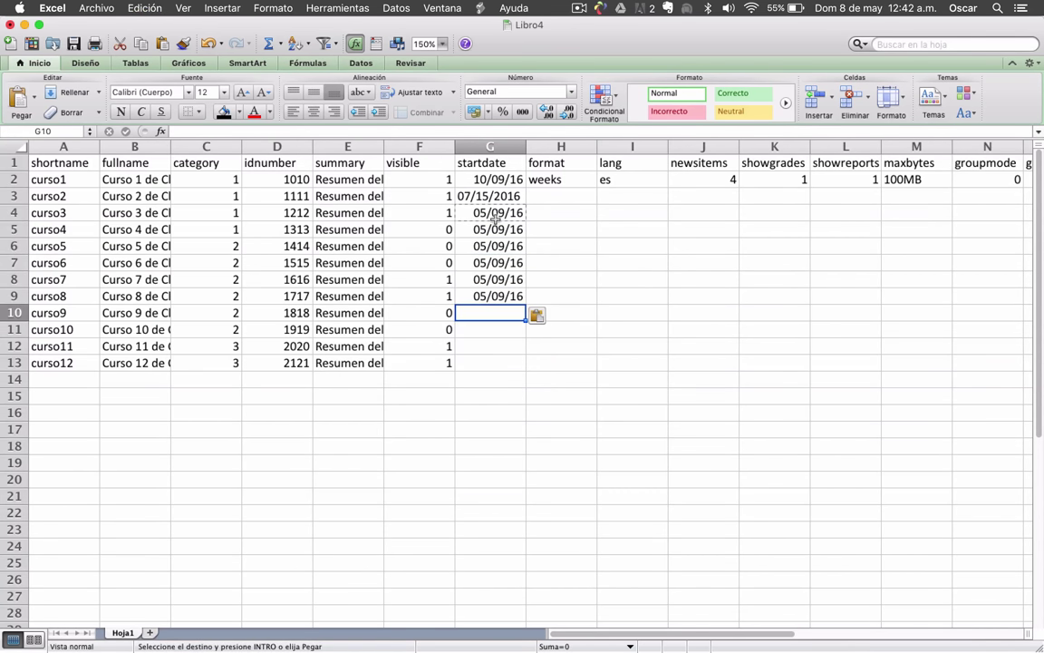
- Enter 05/10/16 as the startdate of curso9 in cell G10, reusing the copied date with its day changed to 10
{"action": "double_click", "coordinate": [496, 311]}
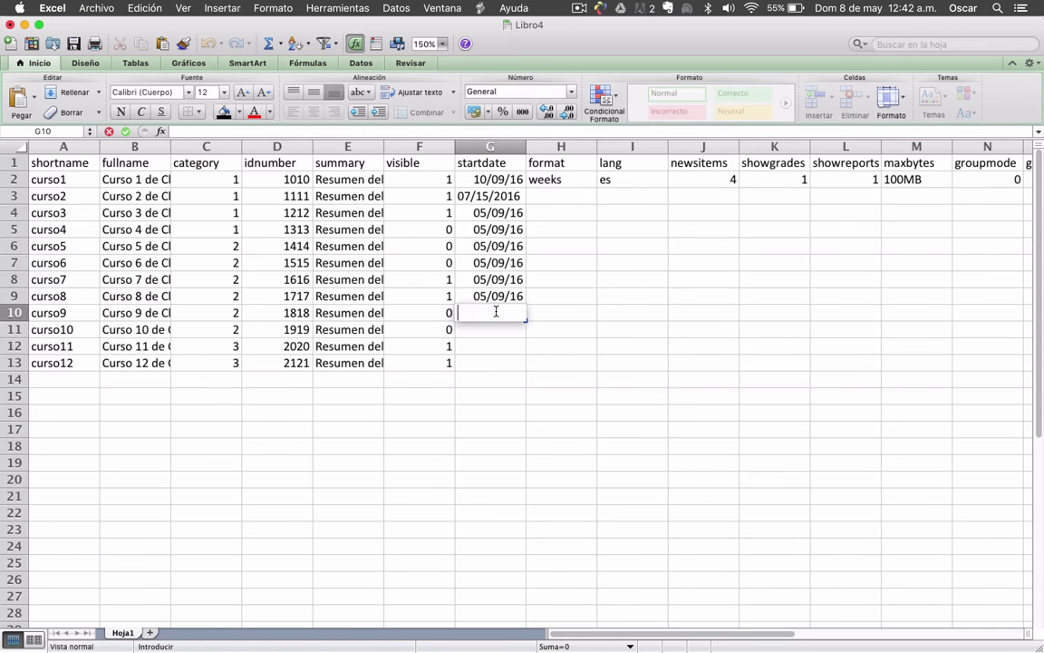
{"action": "key", "text": "super+v"}
{"action": "left_click", "coordinate": [487, 313]}
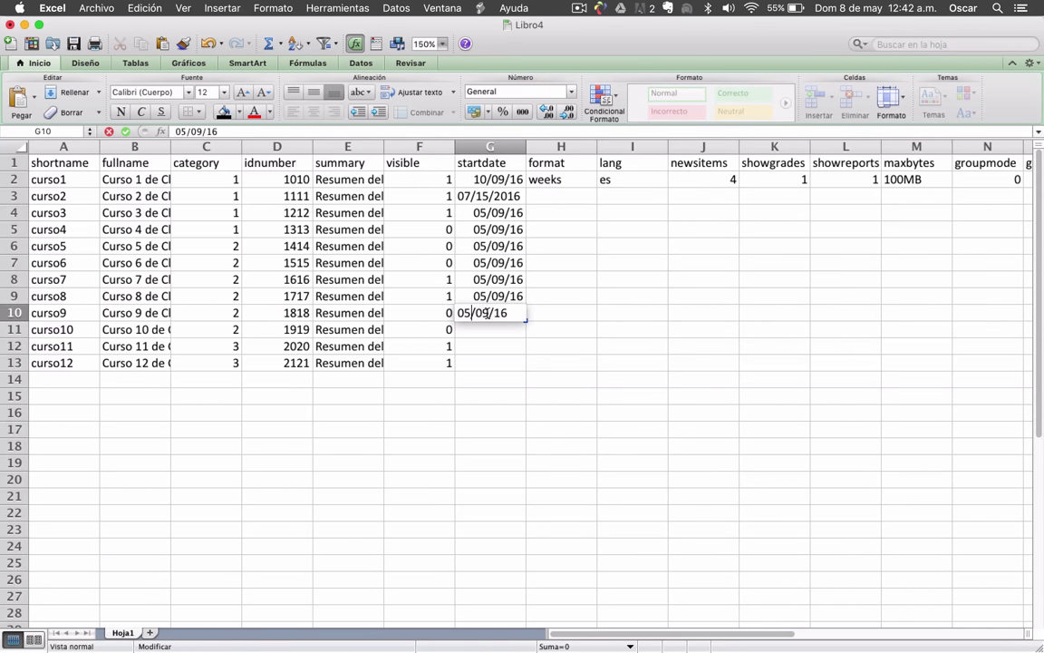
{"action": "key", "text": "BackSpace"}
{"action": "type", "text": "10"}
{"action": "key", "text": "Return"}
- Copy the curso9 startdate from G10 into cells G11 to G13 for curso10 through curso12
{"action": "key", "text": "Up"}
{"action": "key", "text": "ctrl+c"}
{"action": "key", "text": "Down"}
{"action": "key", "text": "ctrl+v"}
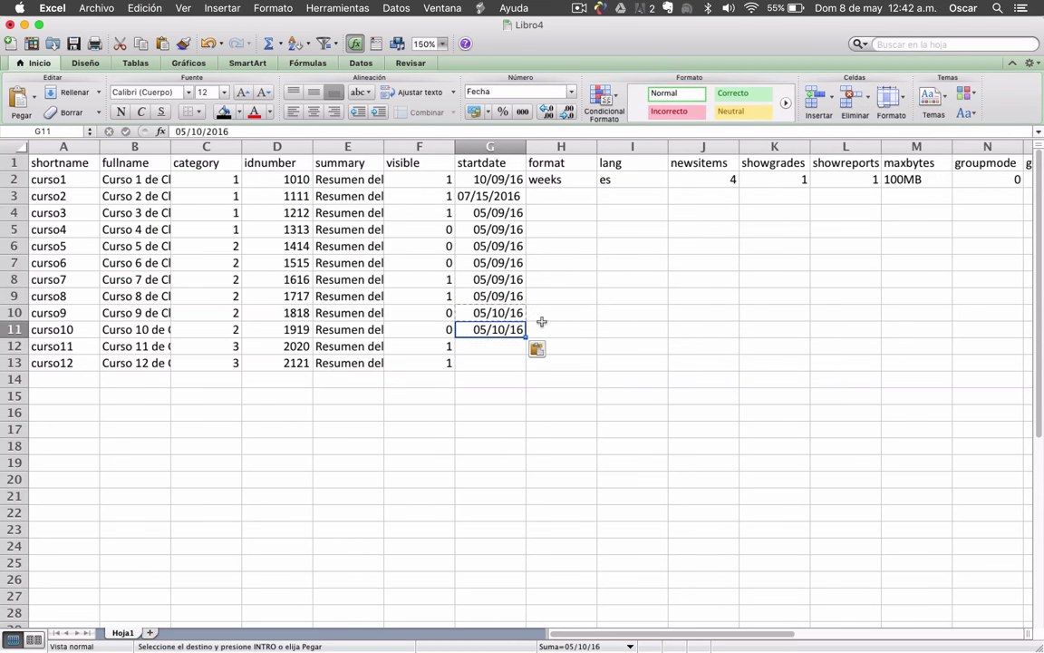
{"action": "key", "text": "Down"}
{"action": "key", "text": "ctrl+v"}
{"action": "key", "text": "Down"}
{"action": "key", "text": "ctrl+v"}
{"action": "key", "text": "Right"}
- Copy the format value weeks from H2 into cells H3 to H7 for curso2 through curso6
{"action": "left_click", "coordinate": [572, 302]}
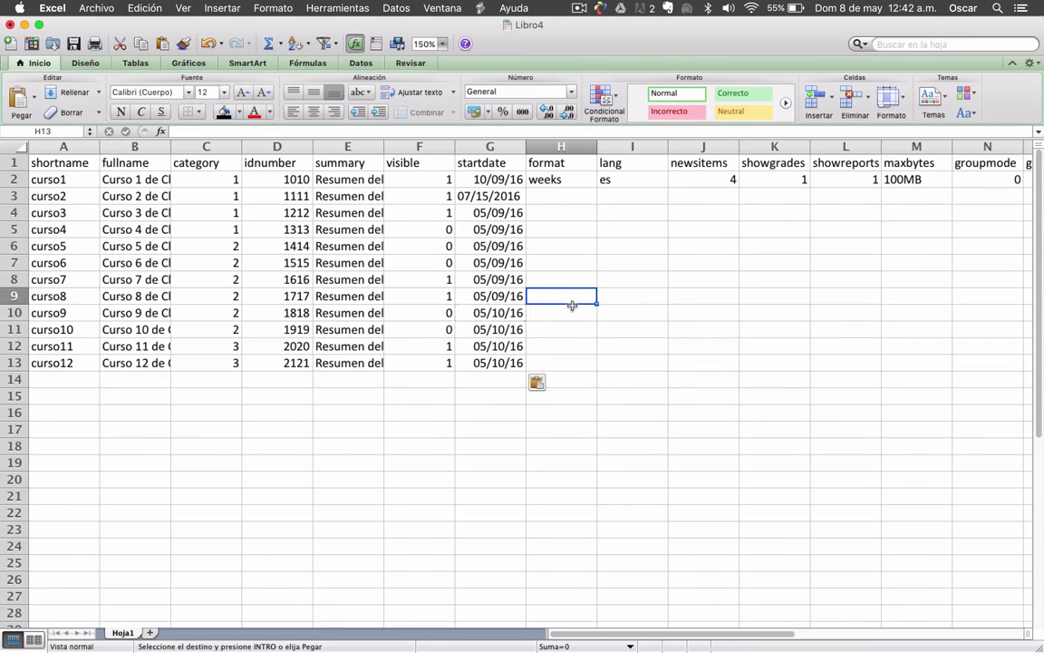
{"action": "left_click", "coordinate": [562, 197]}
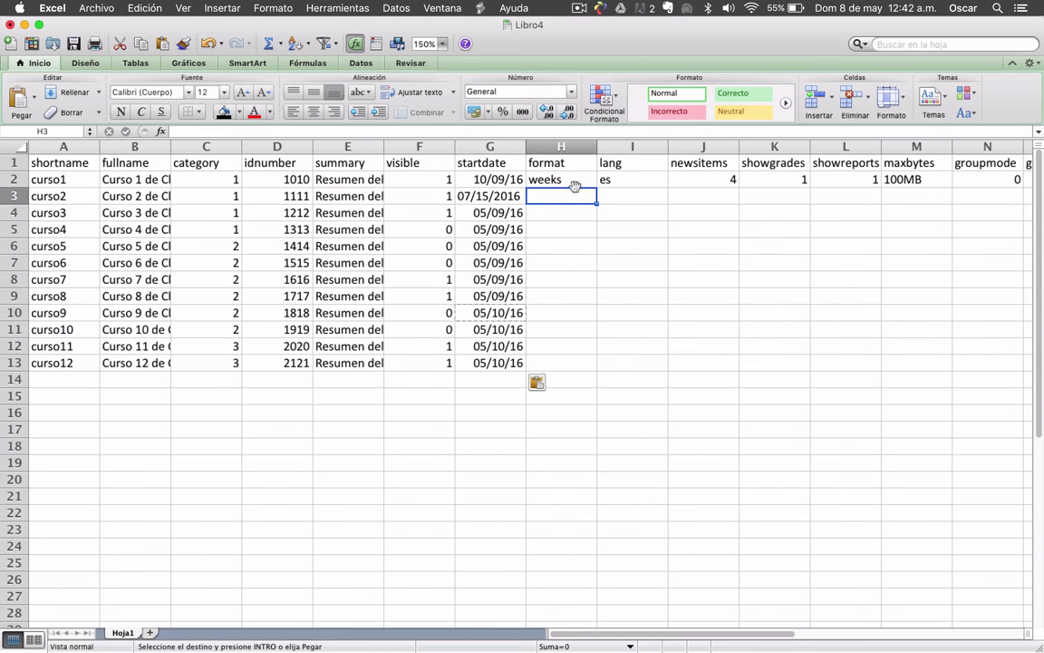
{"action": "left_click", "coordinate": [566, 183]}
{"action": "key", "text": "ctrl+c"}
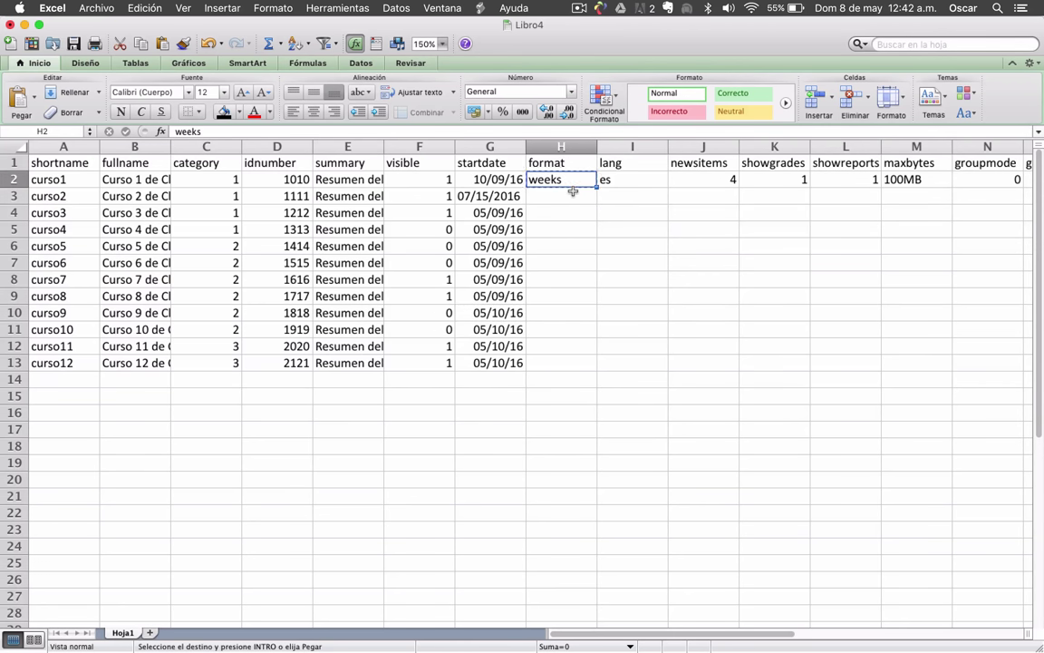
{"action": "key", "text": "Down"}
{"action": "key", "text": "ctrl+v"}
{"action": "key", "text": "Down"}
{"action": "key", "text": "ctrl+v"}
{"action": "key", "text": "Down"}
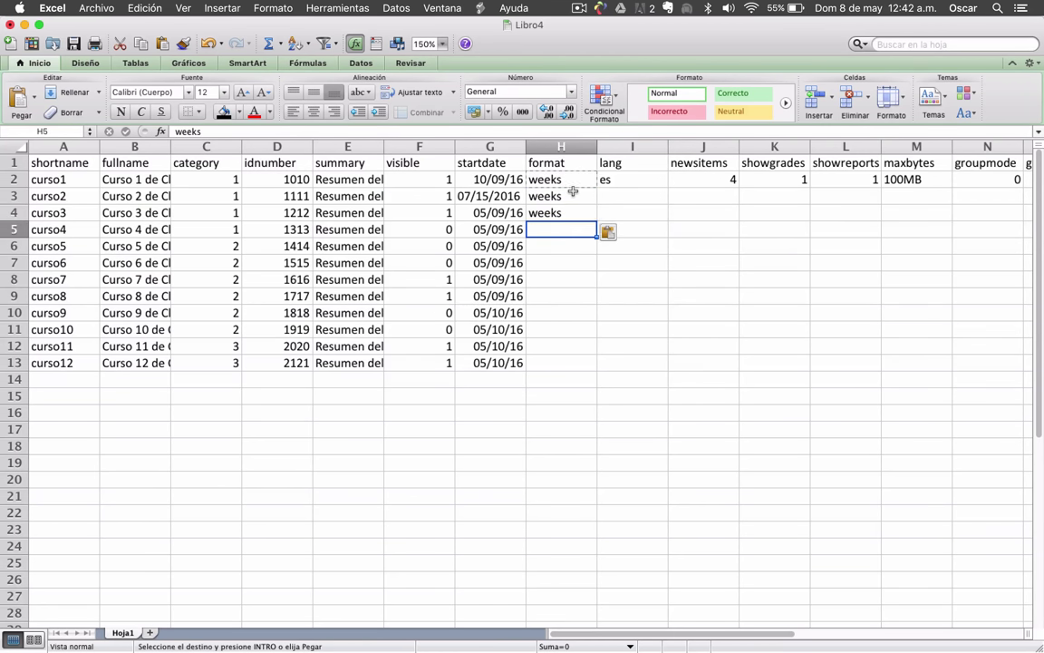
{"action": "key", "text": "ctrl+v"}
{"action": "key", "text": "Down"}
{"action": "key", "text": "ctrl+v"}
{"action": "key", "text": "Down"}
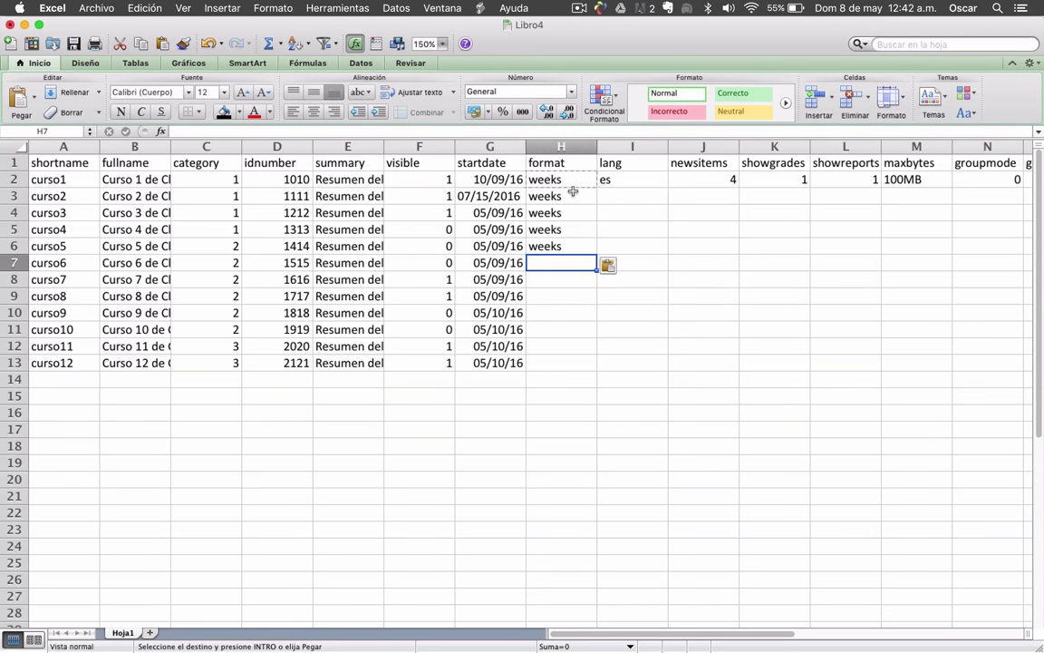
{"action": "key", "text": "ctrl+v"}
{"action": "key", "text": "Down"}
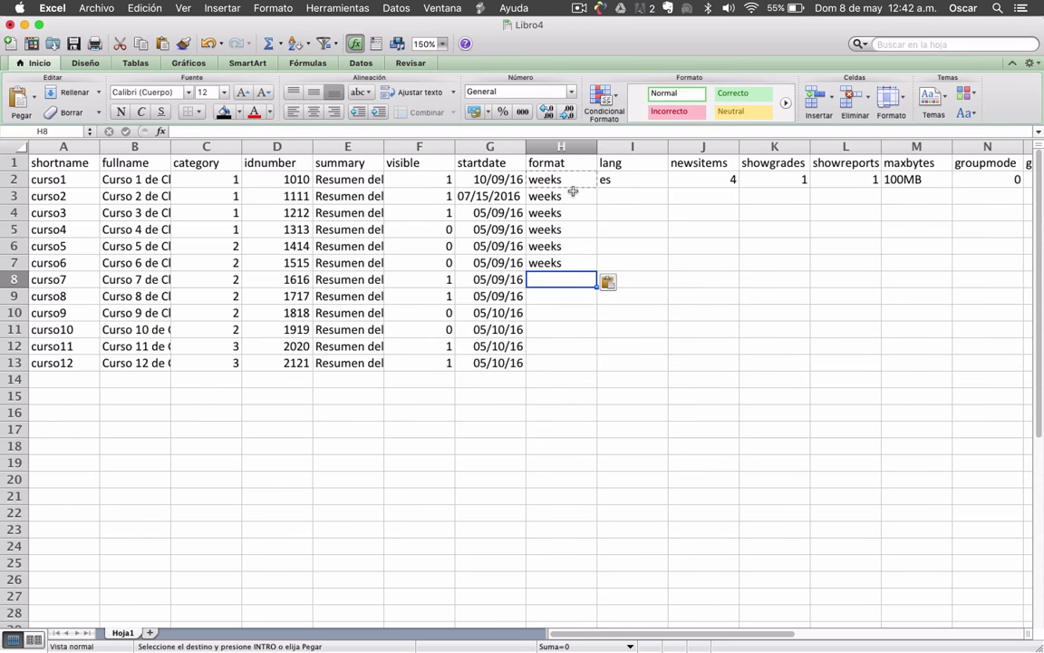
- Enter topics as the format of curso7 in cell H8
{"action": "type", "text": "to"}
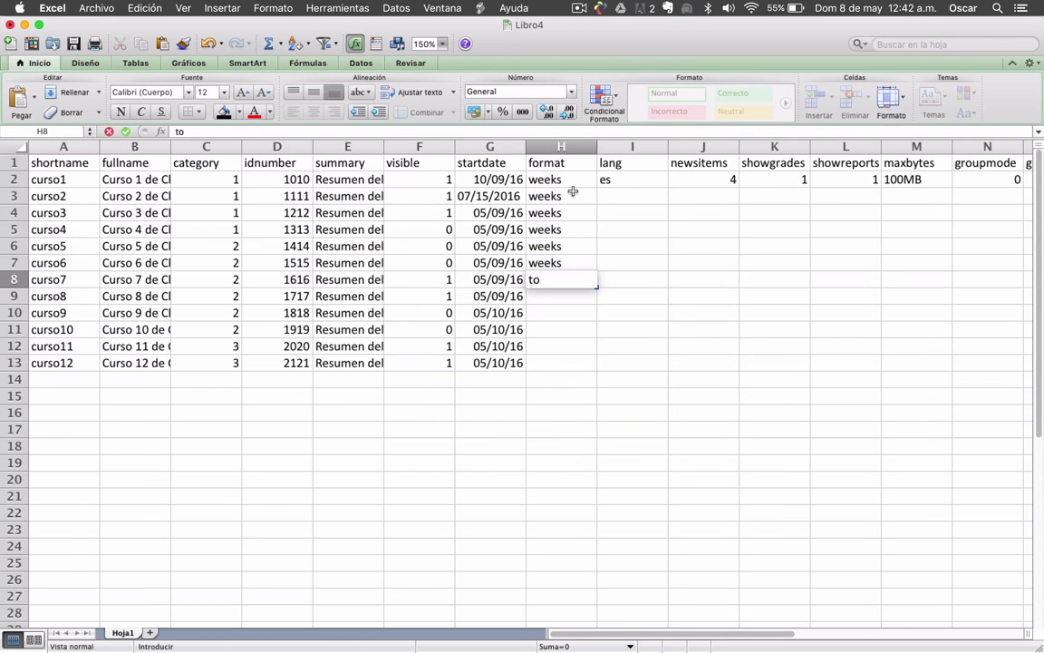
{"action": "type", "text": "pics"}
{"action": "key", "text": "Return"}
- Copy the format value topics from H8 into cells H9 to H13 for curso8 through curso12
{"action": "key", "text": "Up"}
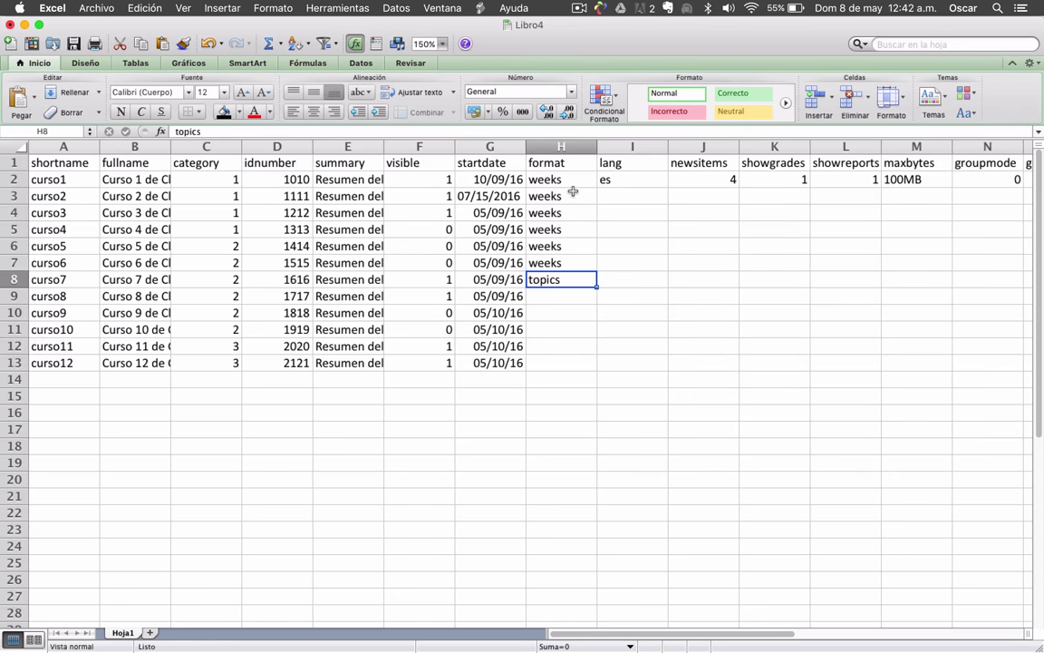
{"action": "key", "text": "ctrl+c"}
{"action": "key", "text": "Down"}
{"action": "key", "text": "ctrl+v"}
{"action": "key", "text": "Down"}
{"action": "key", "text": "ctrl+v"}
{"action": "key", "text": "Down"}
{"action": "key", "text": "ctrl+v"}
{"action": "key", "text": "Down"}
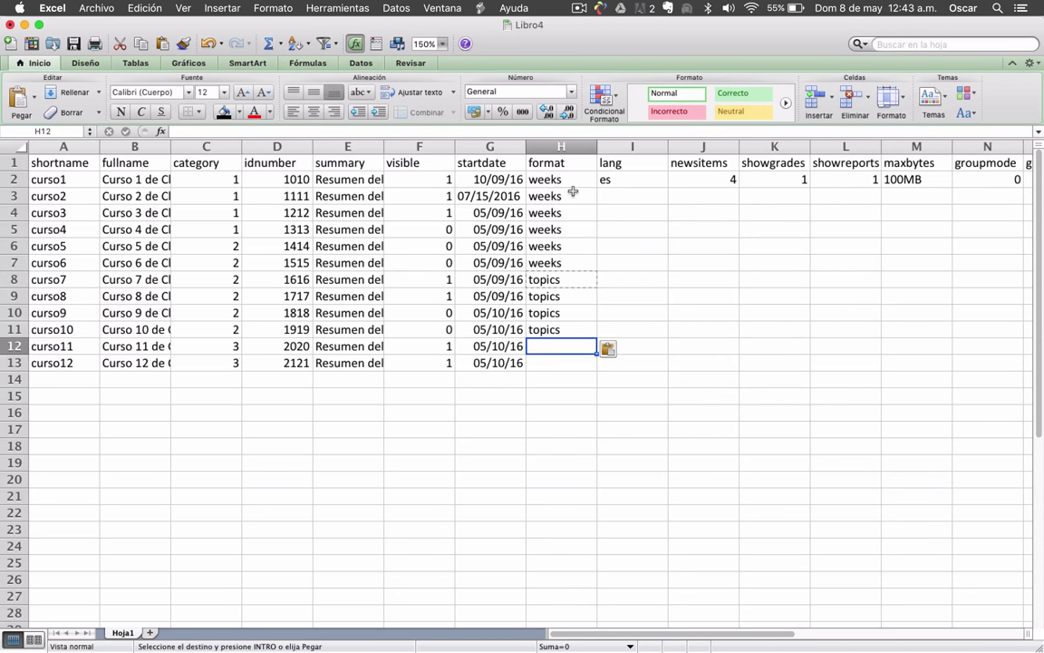
{"action": "key", "text": "ctrl+v"}
{"action": "key", "text": "Down"}
{"action": "key", "text": "ctrl+v"}
- Enter es as the lang value of curso2 through curso6 in cells I3 to I7
{"action": "key", "text": "Right"}
{"action": "key", "text": "Up"}
{"action": "key", "text": "Up"}
{"action": "key", "text": "Up"}
{"action": "key", "text": "Up"}
{"action": "key", "text": "Up"}
{"action": "key", "text": "Up"}
{"action": "key", "text": "Up"}
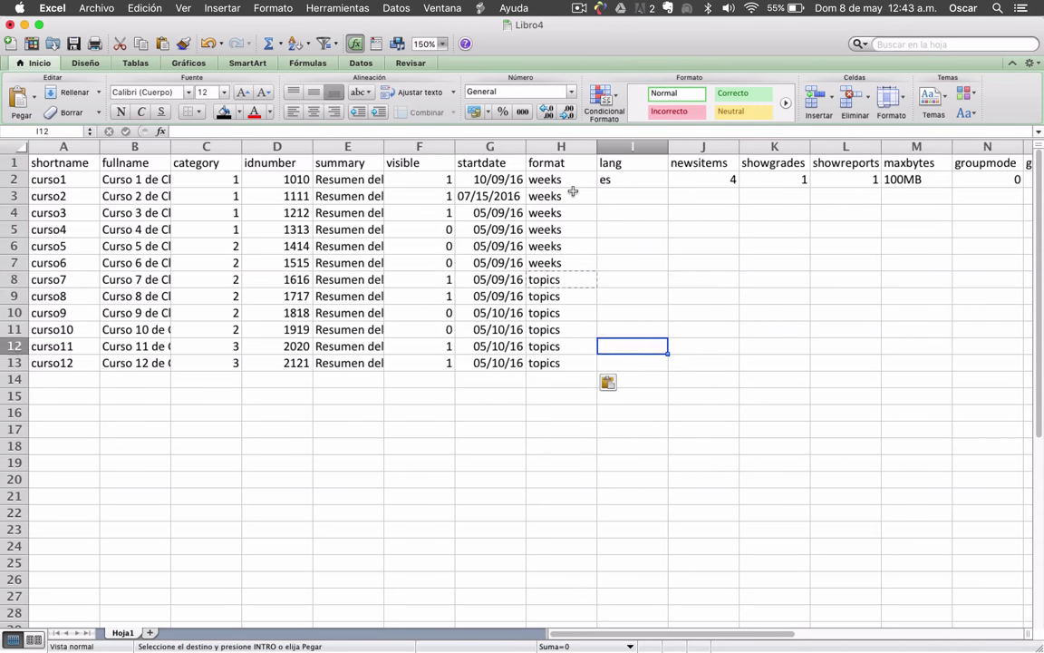
{"action": "key", "text": "Up"}
{"action": "key", "text": "Up"}
{"action": "key", "text": "Up"}
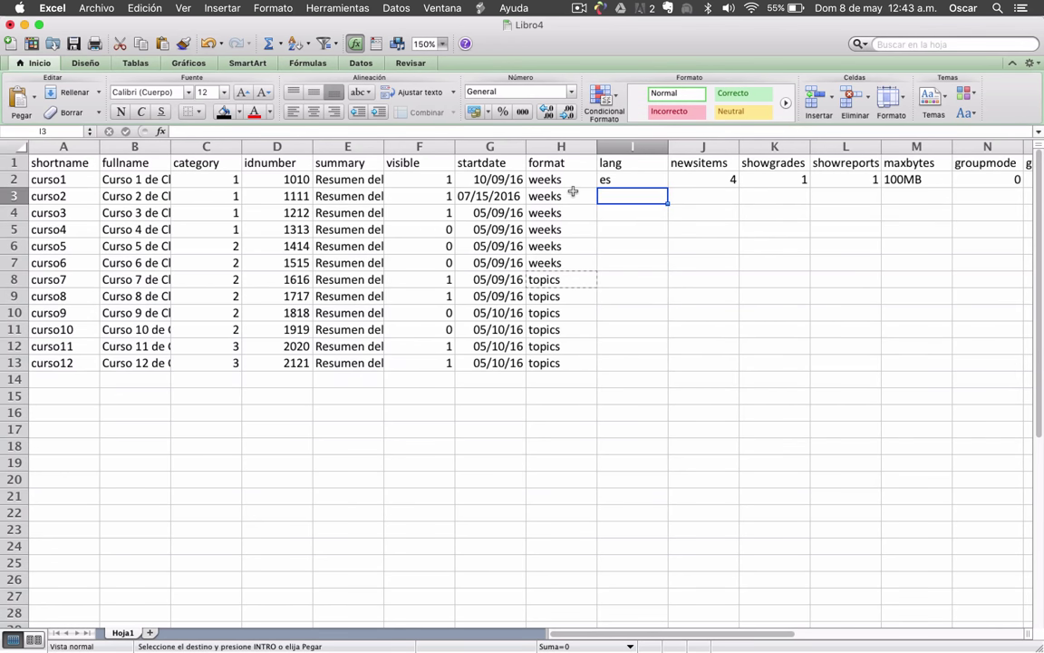
{"action": "type", "text": "es"}
{"action": "key", "text": "Return"}
{"action": "type", "text": "es"}
{"action": "key", "text": "Return"}
{"action": "type", "text": "es"}
{"action": "key", "text": "Return"}
{"action": "type", "text": "es"}
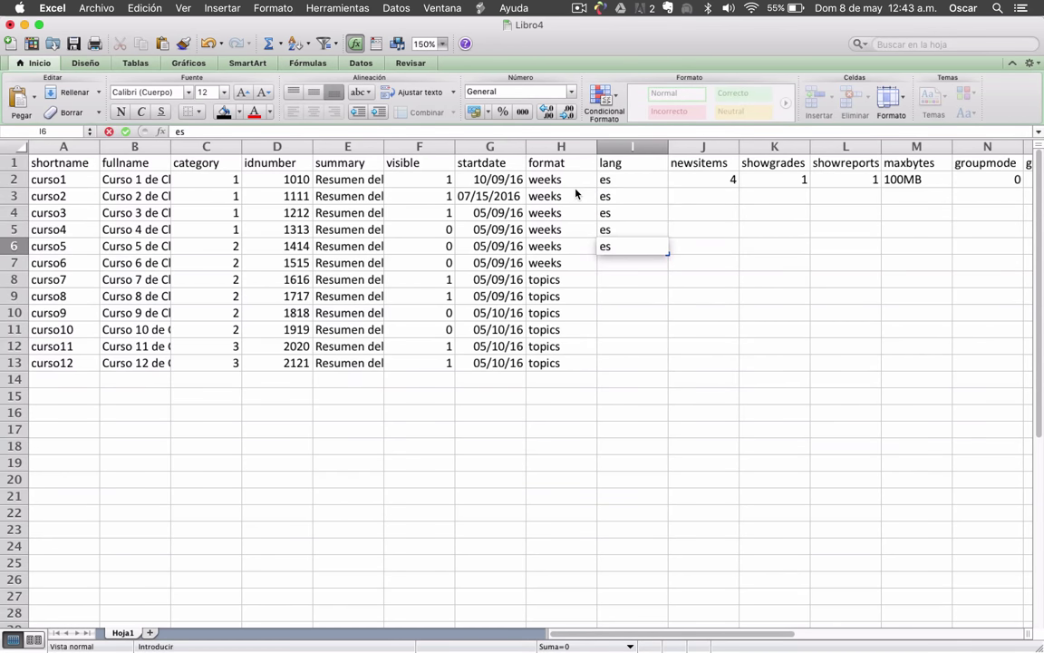
{"action": "key", "text": "Return"}
{"action": "type", "text": "es"}
{"action": "key", "text": "Return"}
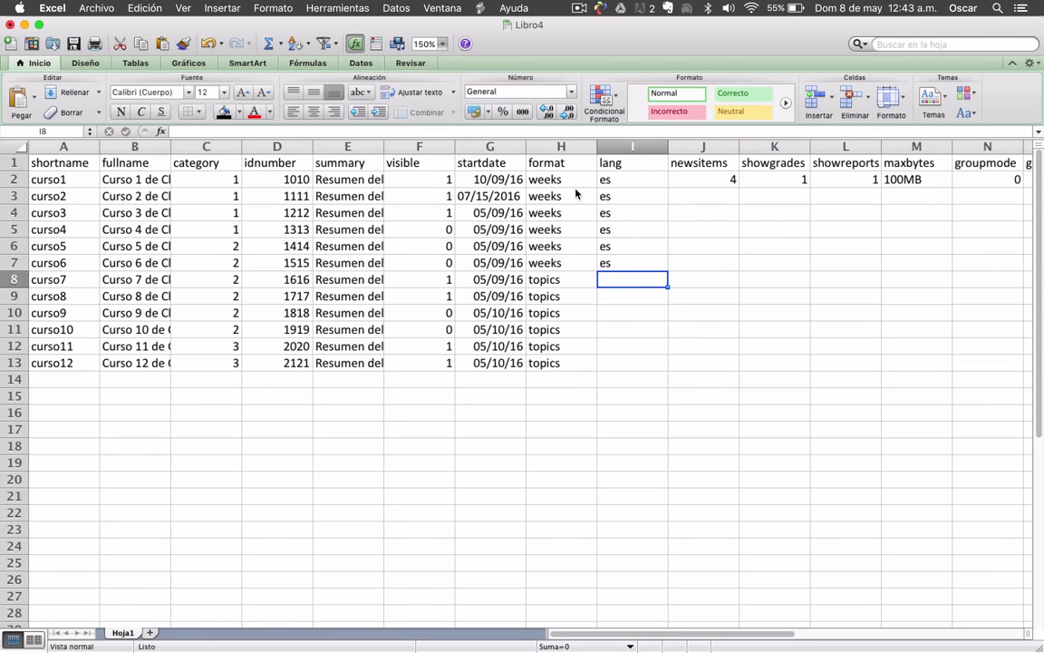
- Enter en as the lang value of curso7 through curso12 in cells I8 to I13
{"action": "type", "text": "en"}
{"action": "key", "text": "Return"}
{"action": "type", "text": "en"}
{"action": "key", "text": "Return"}
{"action": "type", "text": "e"}
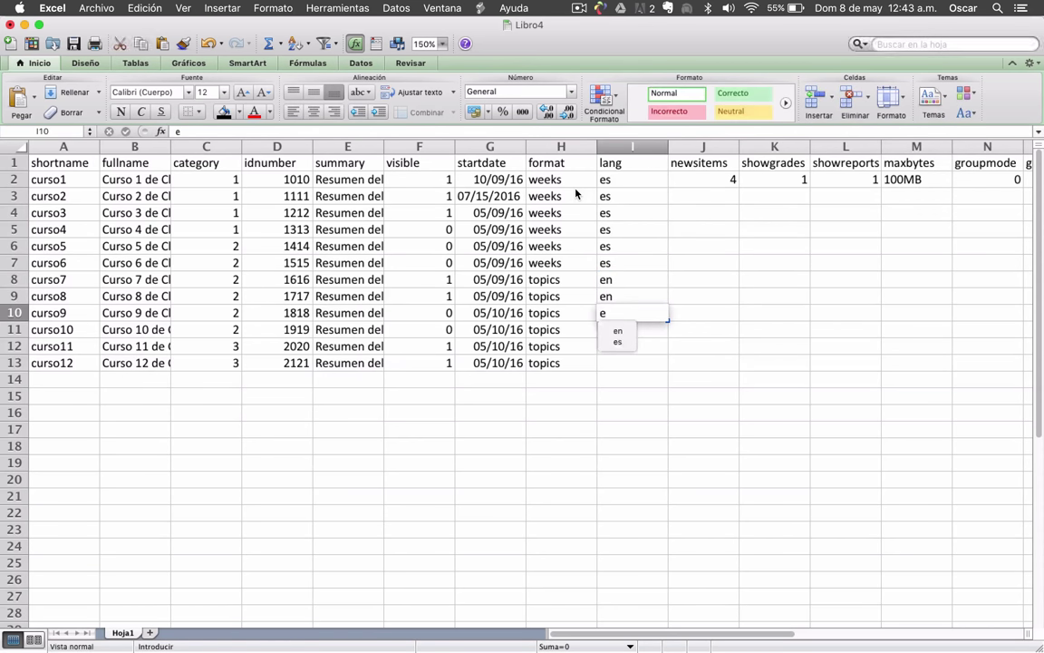
{"action": "type", "text": "n"}
{"action": "key", "text": "Return"}
{"action": "type", "text": "en"}
{"action": "key", "text": "Return"}
{"action": "type", "text": "en"}
{"action": "key", "text": "Return"}
{"action": "type", "text": "en"}
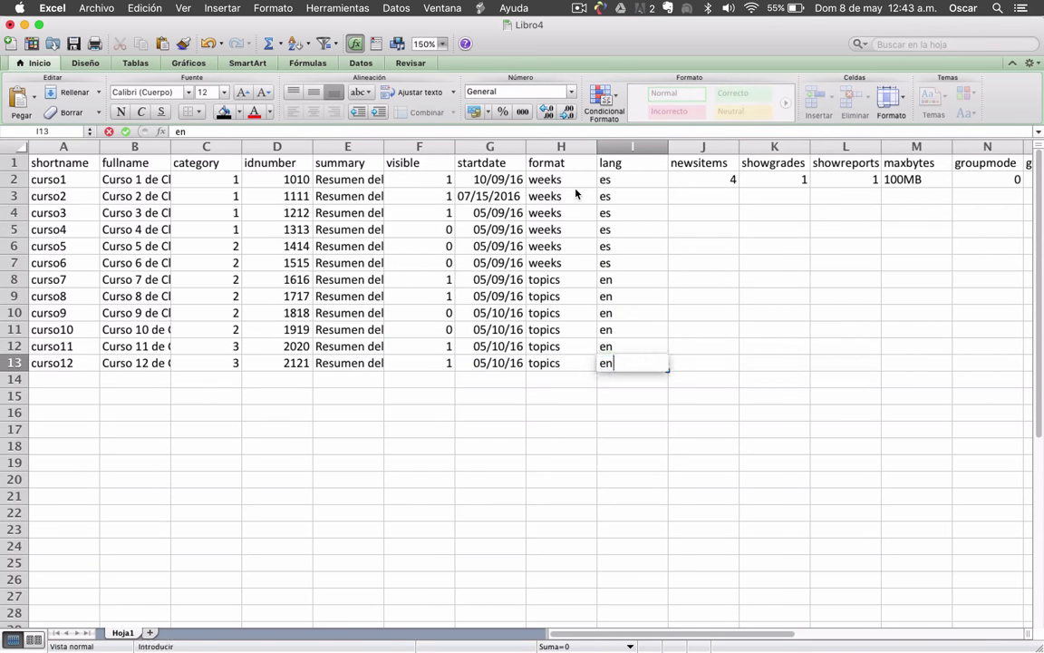
{"action": "key", "text": "Return"}
{"action": "key", "text": "super+s"}
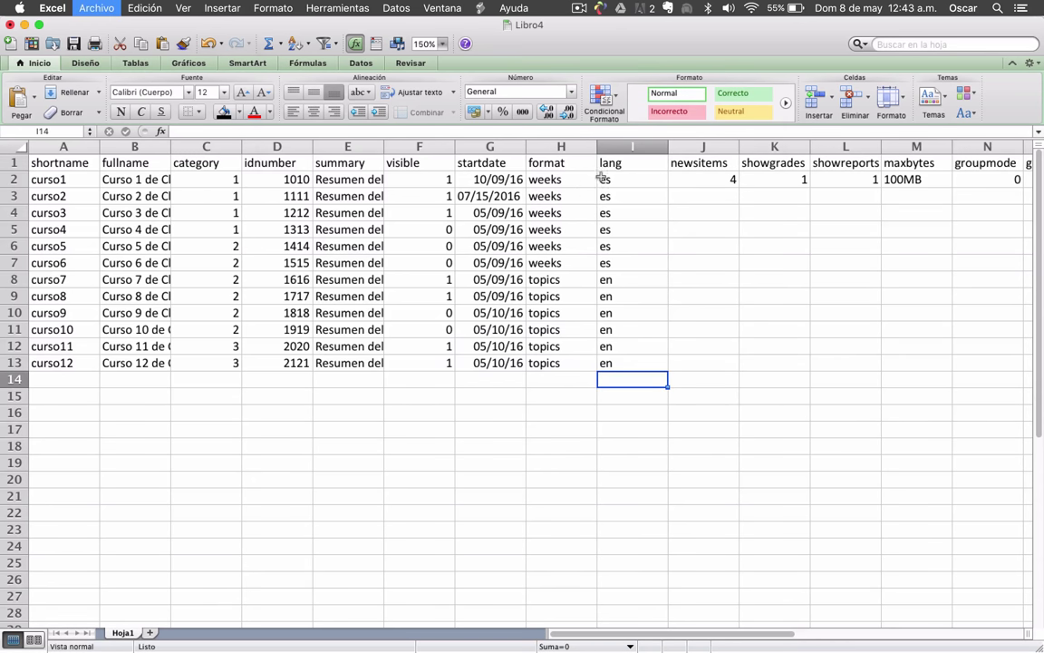
{"action": "key", "text": "Escape"}
- Enter the newsitems values 2, 3, 4, 1 and 2 for curso2 through curso6 in cells J3 to J7
{"action": "left_click", "coordinate": [705, 194]}
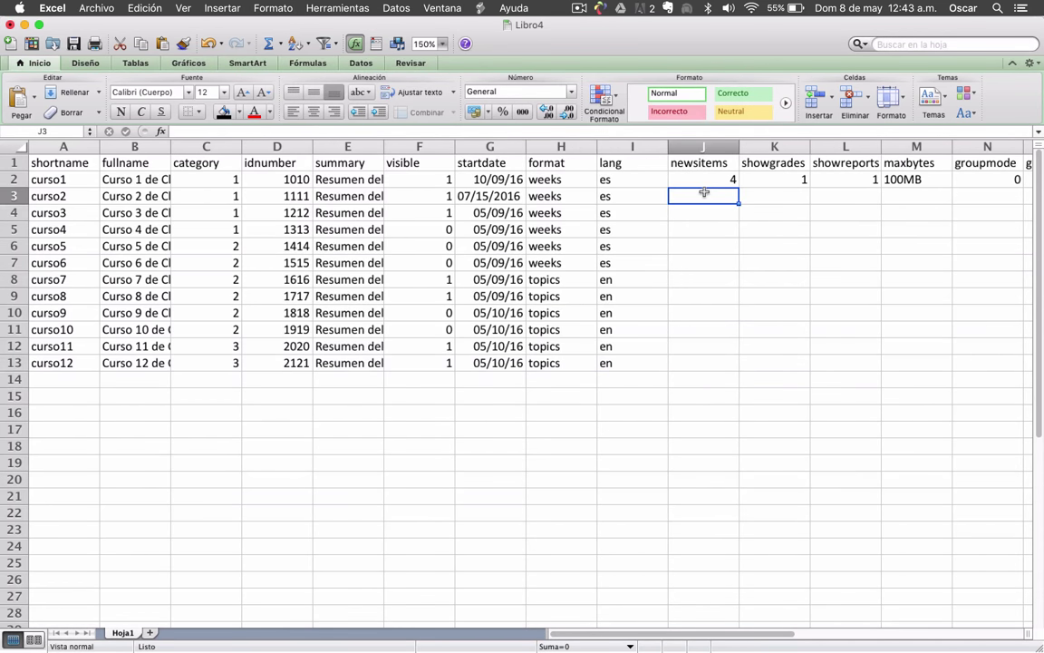
{"action": "type", "text": "2"}
{"action": "key", "text": "Return"}
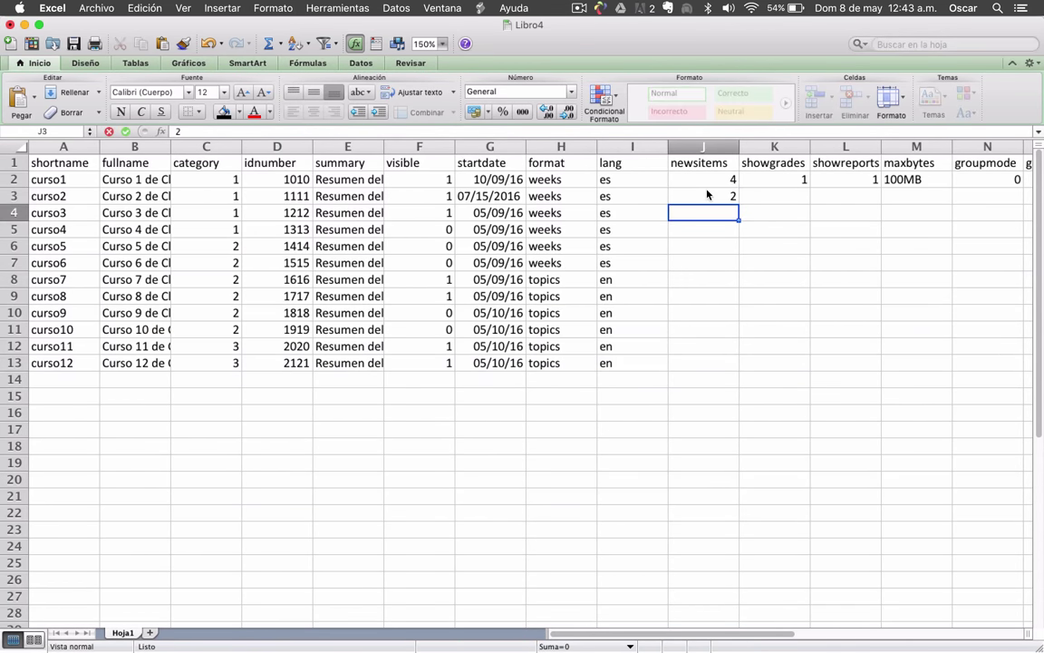
{"action": "type", "text": "3"}
{"action": "key", "text": "Return"}
{"action": "type", "text": "4"}
{"action": "key", "text": "Return"}
{"action": "type", "text": "1"}
{"action": "key", "text": "Return"}
{"action": "type", "text": "2"}
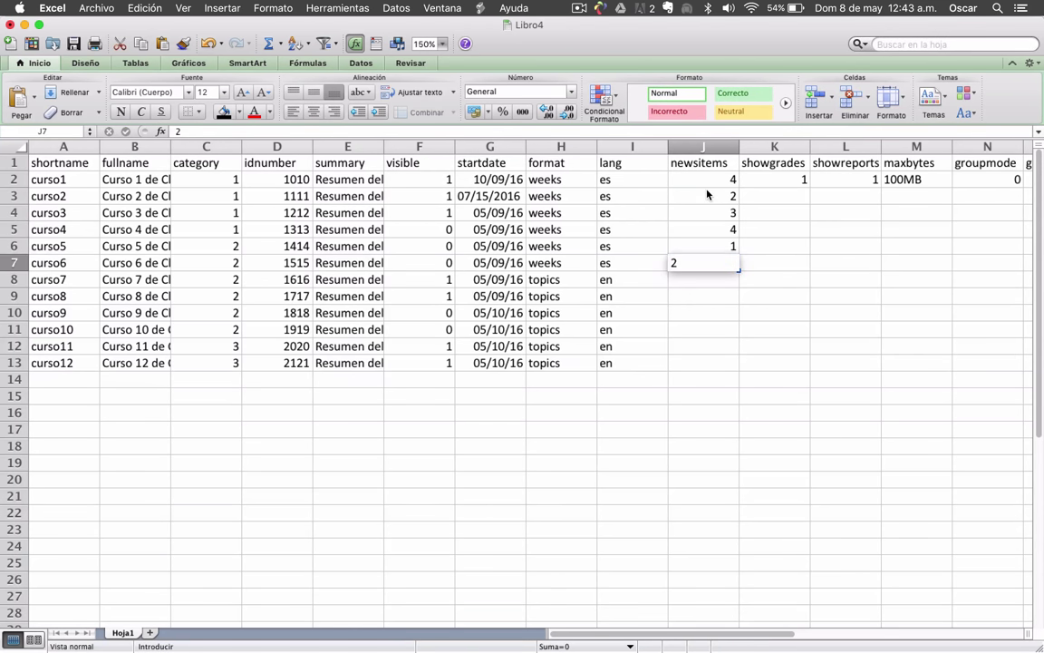
{"action": "key", "text": "Return"}
- Enter the newsitems values 5, 4, 6, 5, 4 and 3 for curso7 through curso12 in cells J8 to J13
{"action": "type", "text": "5"}
{"action": "key", "text": "Return"}
{"action": "type", "text": "4"}
{"action": "key", "text": "Return"}
{"action": "type", "text": "6"}
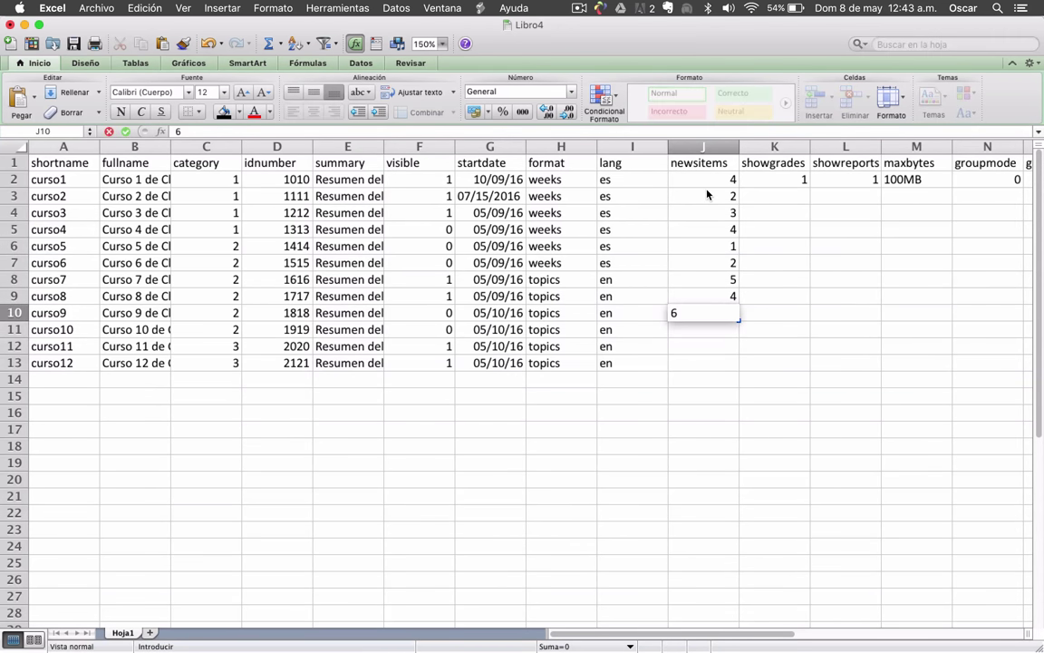
{"action": "key", "text": "Return"}
{"action": "type", "text": "5"}
{"action": "key", "text": "Return"}
{"action": "type", "text": "4"}
{"action": "key", "text": "Return"}
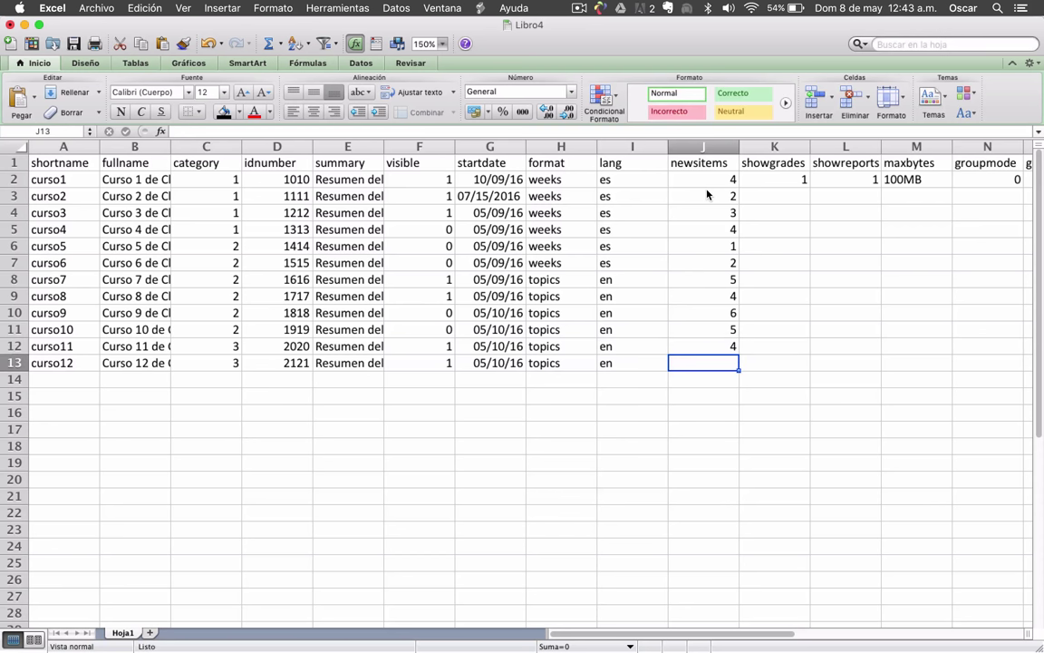
{"action": "type", "text": "3"}
{"action": "key", "text": "Tab"}
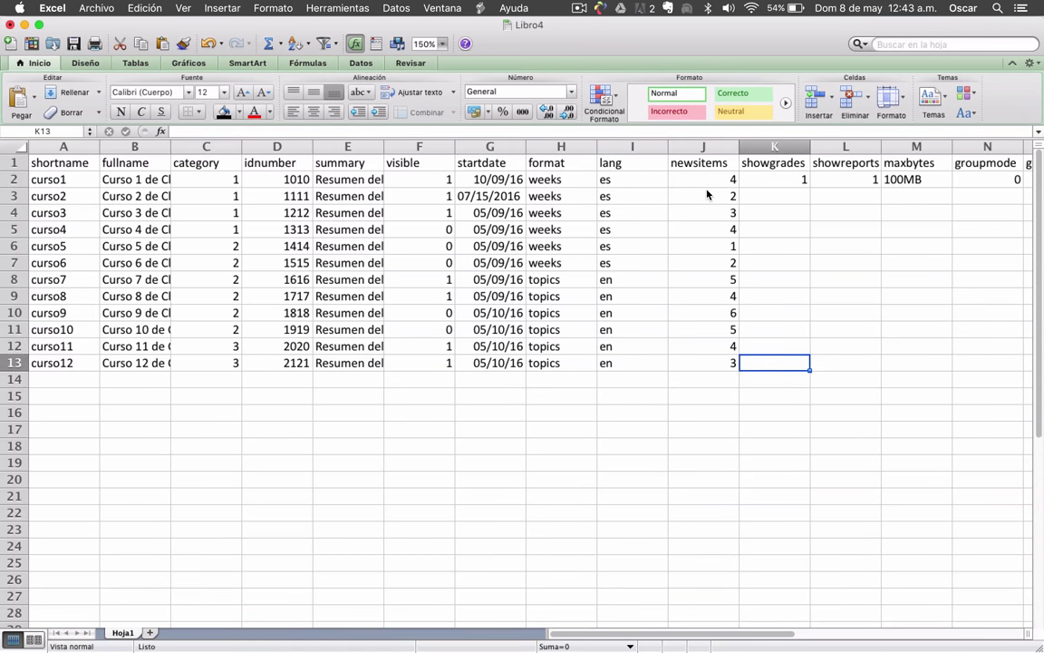
- Enter 1 as the showgrades value of curso2, curso3 and curso4 in cells K3 to K5
{"action": "scroll", "coordinate": [601, 243], "scroll_direction": "right", "scroll_amount": 3}
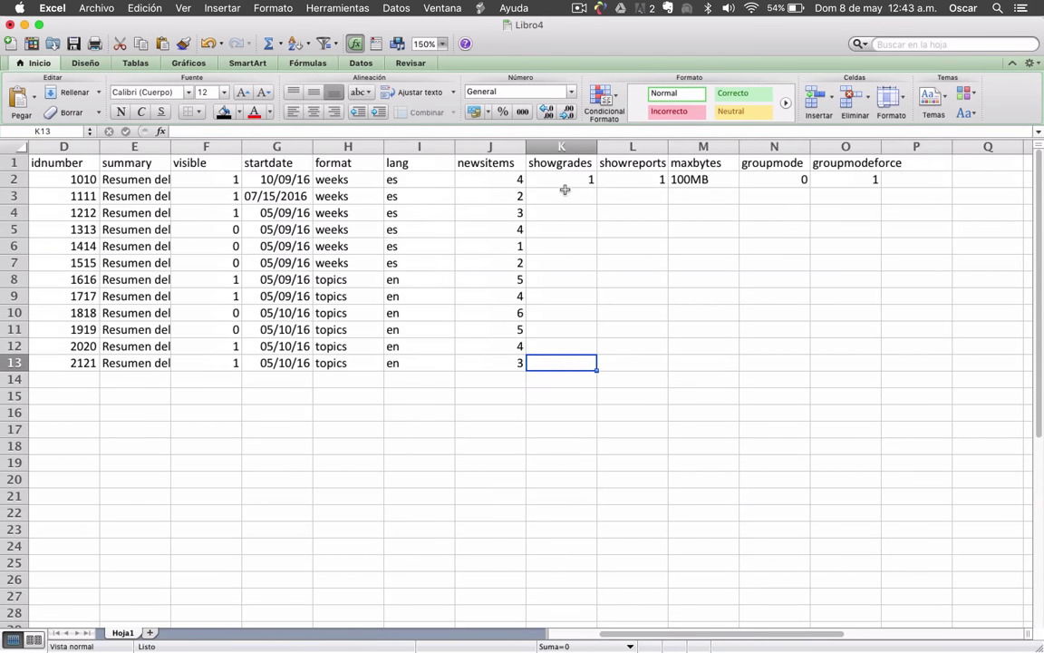
{"action": "left_click", "coordinate": [565, 192]}
{"action": "key", "text": "Up"}
{"action": "key", "text": "Down"}
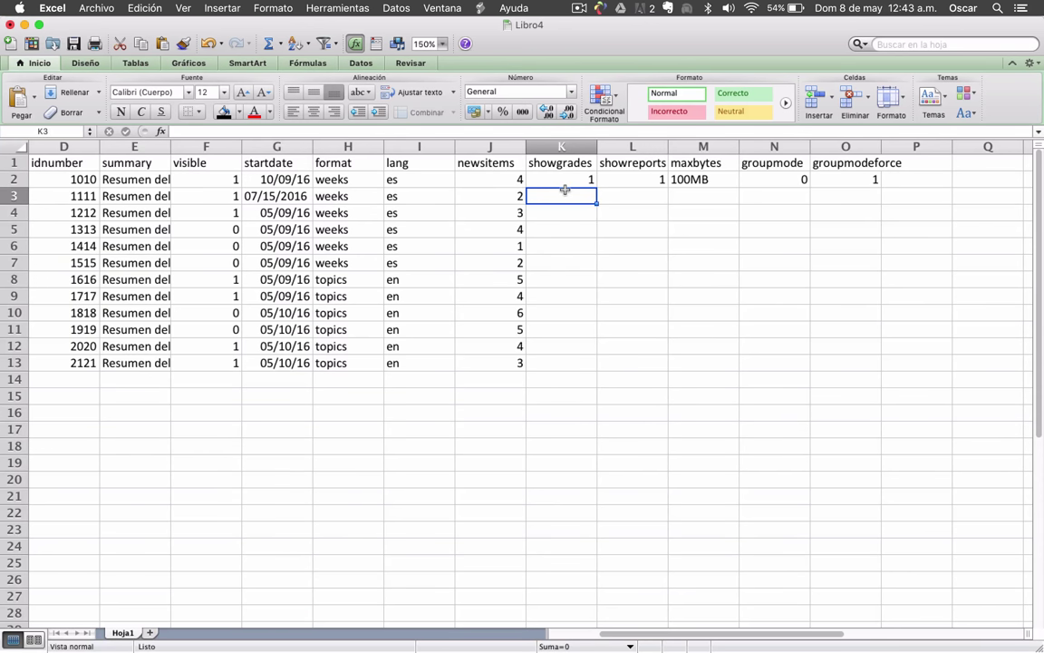
{"action": "type", "text": "1"}
{"action": "key", "text": "Return"}
{"action": "type", "text": "1"}
{"action": "key", "text": "Return"}
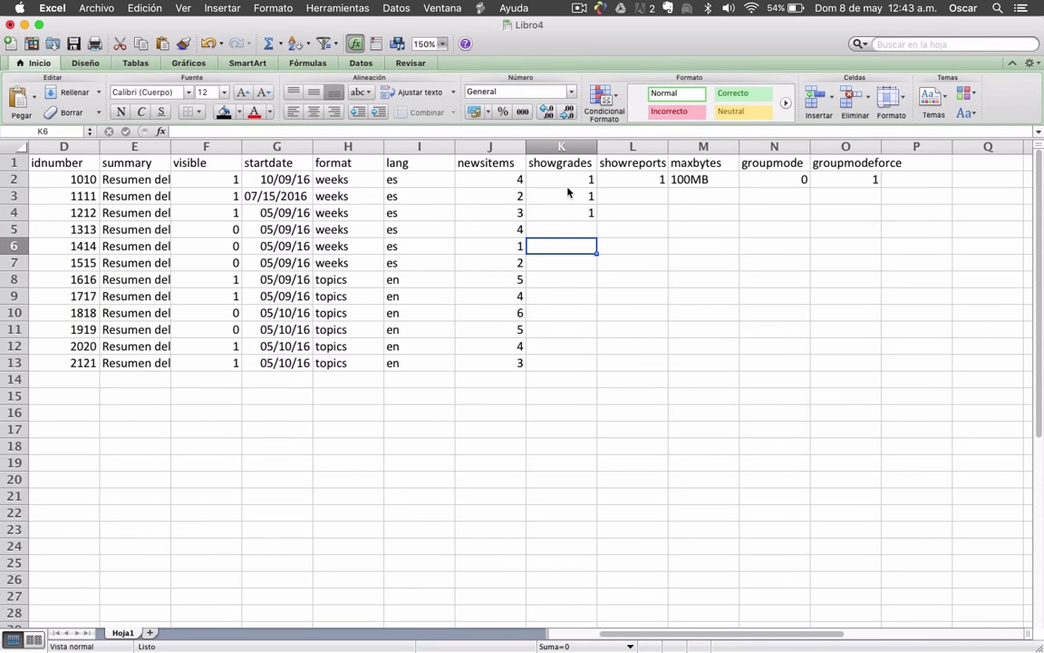
{"action": "type", "text": "1"}
{"action": "key", "text": "Return"}
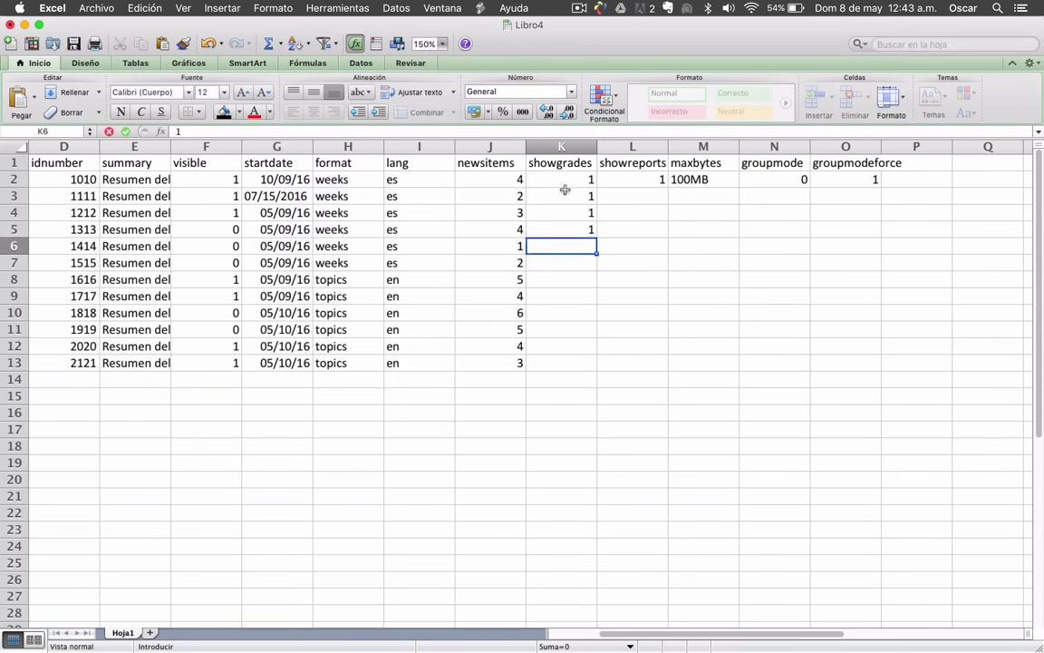
- Enter 1 as the showgrades value of curso5 through curso10 in cells K6 to K11
{"action": "type", "text": "1"}
{"action": "key", "text": "Return"}
{"action": "type", "text": "1"}
{"action": "key", "text": "Return"}
{"action": "type", "text": "1"}
{"action": "key", "text": "Return"}
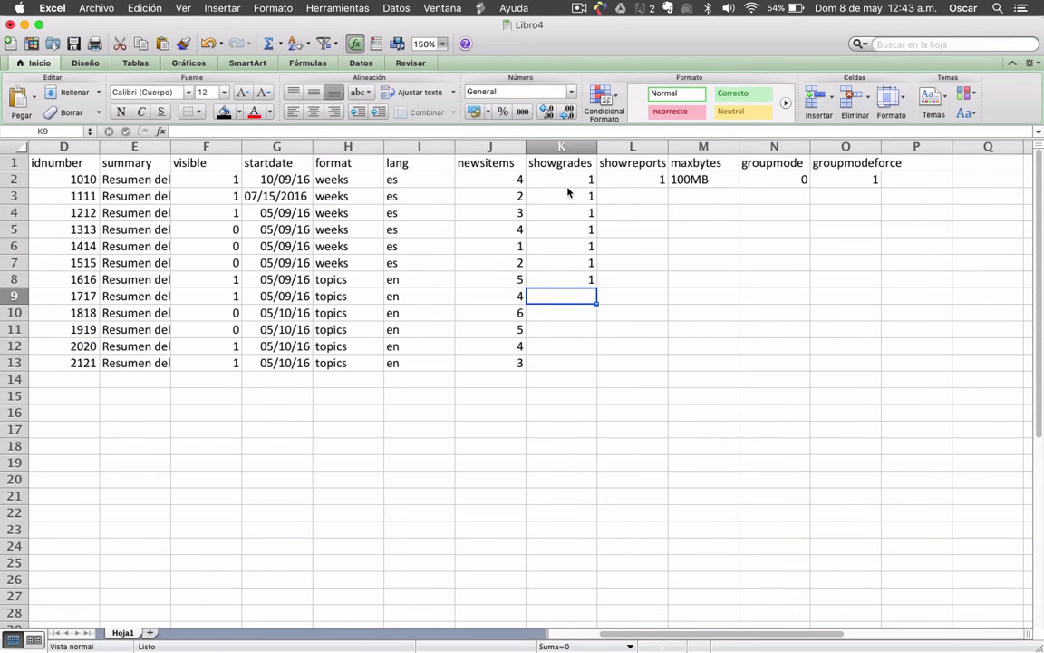
{"action": "type", "text": "1"}
{"action": "key", "text": "Return"}
{"action": "type", "text": "1"}
{"action": "key", "text": "Return"}
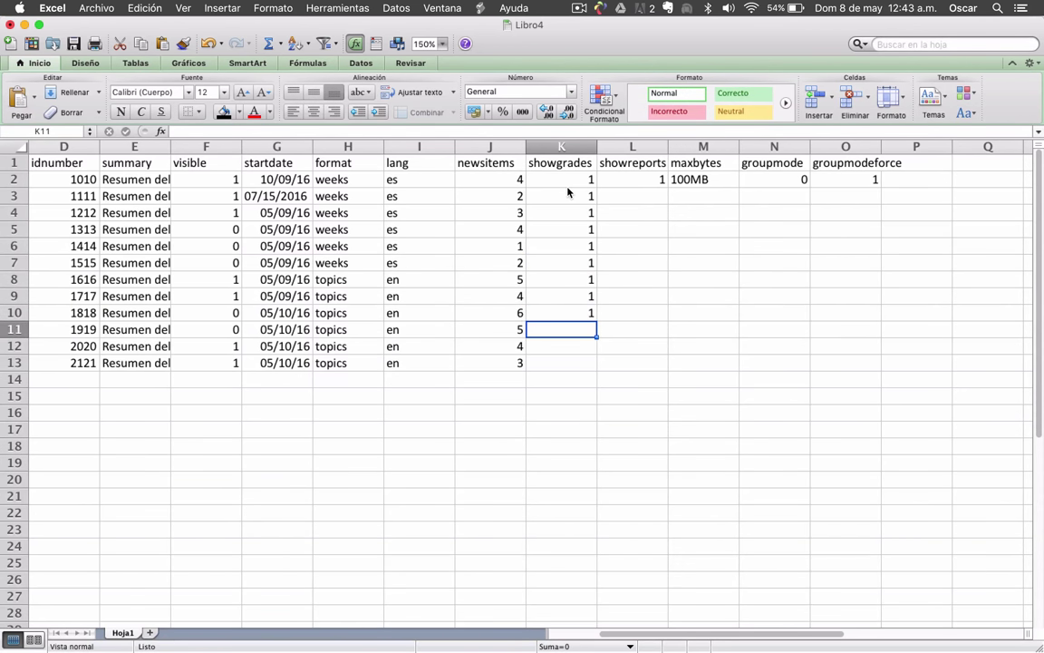
{"action": "type", "text": "1"}
{"action": "key", "text": "Return"}
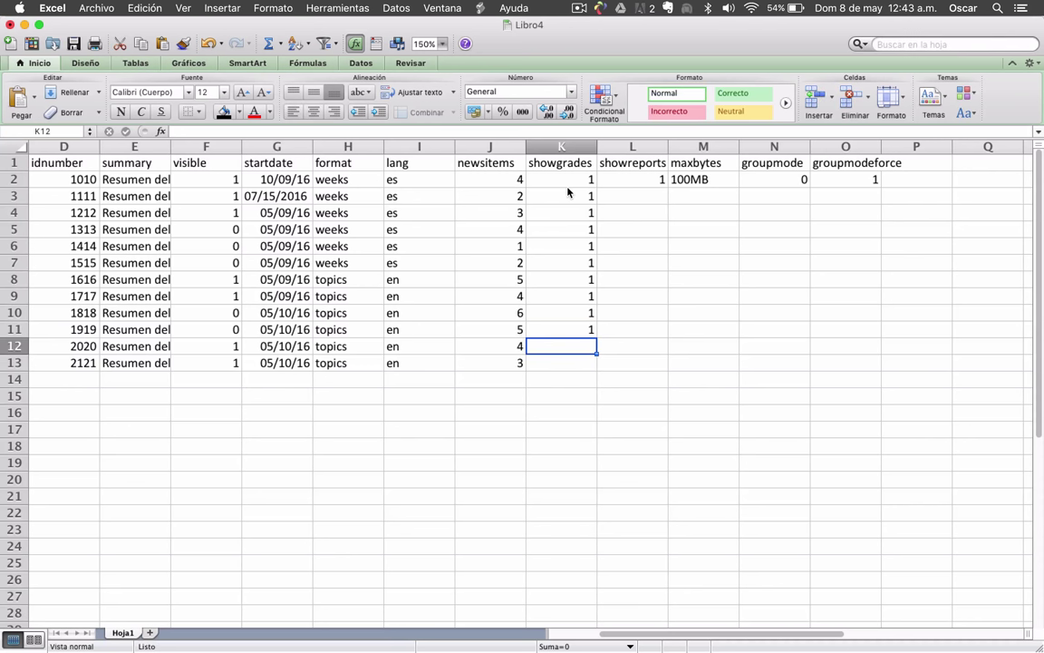
- Enter 0 as the showgrades value of curso11 and curso12 in cells K12 and K13
{"action": "type", "text": "0"}
{"action": "key", "text": "Return"}
{"action": "type", "text": "0"}
{"action": "key", "text": "Right"}
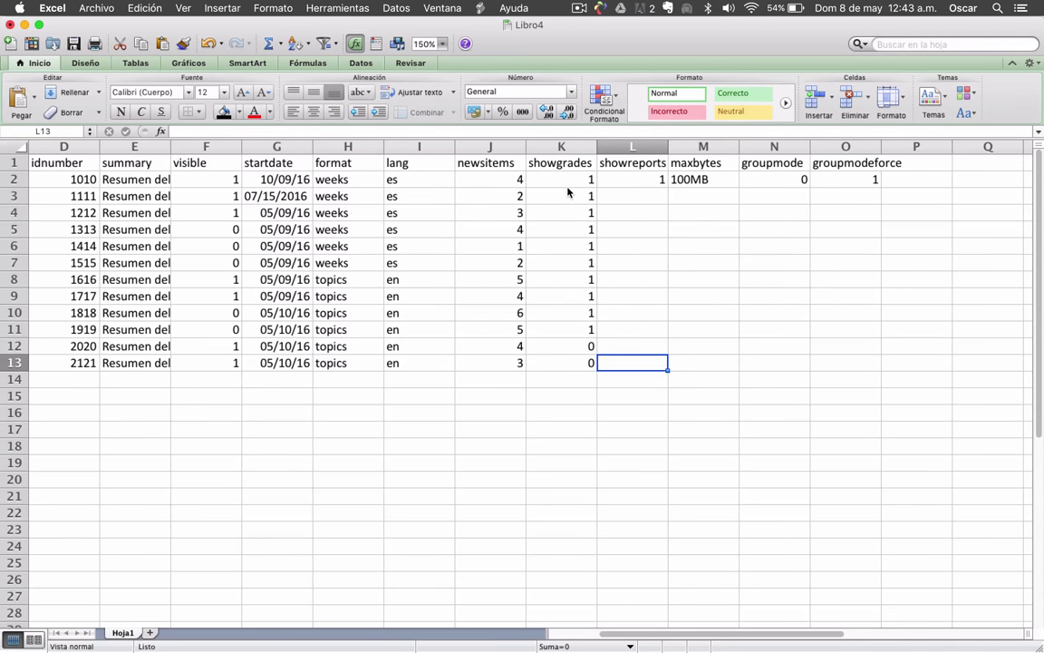
- Enter 1 as the showreports value of curso2 through curso12 in cells L3 to L13
{"action": "key", "text": "Up"}
{"action": "key", "text": "Up"}
{"action": "key", "text": "Up"}
{"action": "key", "text": "Up"}
{"action": "key", "text": "Up"}
{"action": "key", "text": "Up"}
{"action": "key", "text": "Up"}
{"action": "key", "text": "Up"}
{"action": "key", "text": "Up"}
{"action": "key", "text": "Up"}
{"action": "key", "text": "Up"}
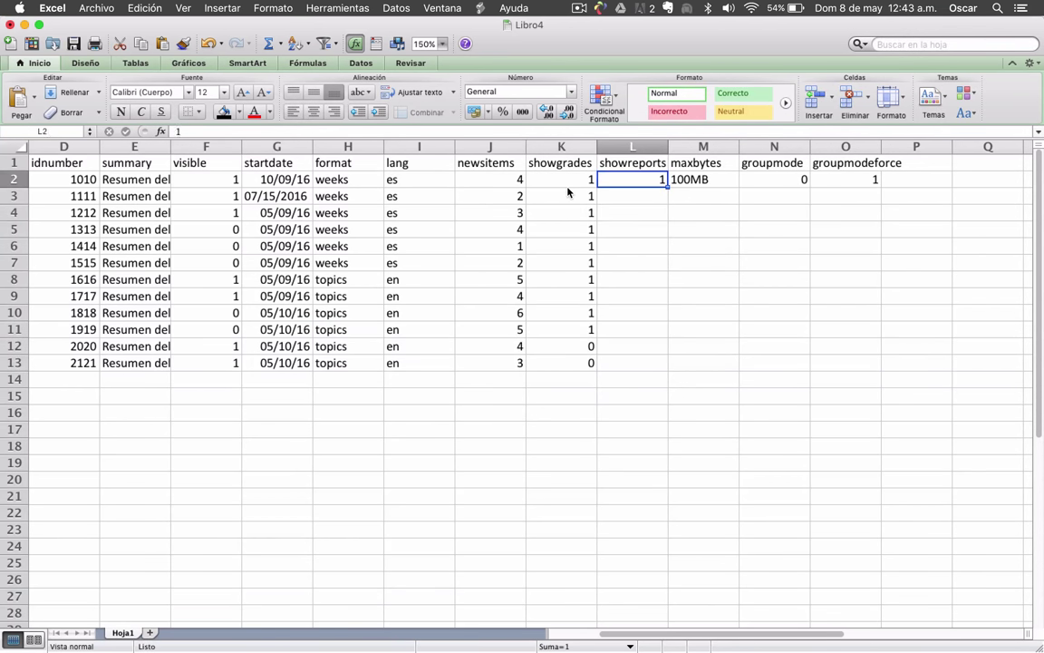
{"action": "key", "text": "Down"}
{"action": "type", "text": "1"}
{"action": "key", "text": "Return"}
{"action": "type", "text": "1"}
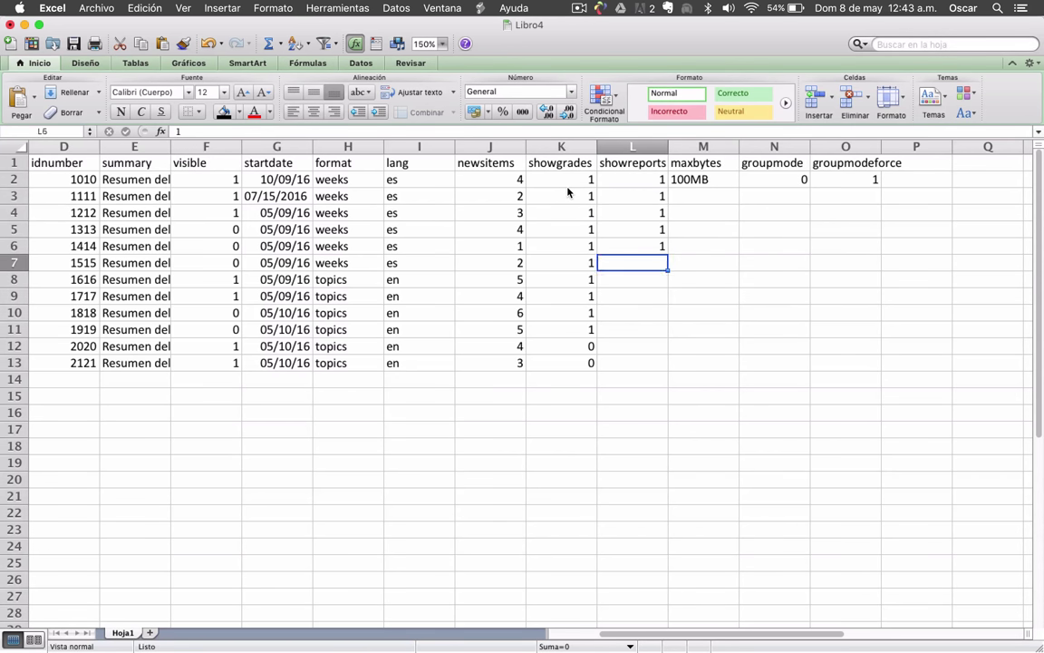
{"action": "type", "text": " 1 1 1 1 11"}
{"action": "key", "text": "Return"}
{"action": "type", "text": "1 1 1 1"}
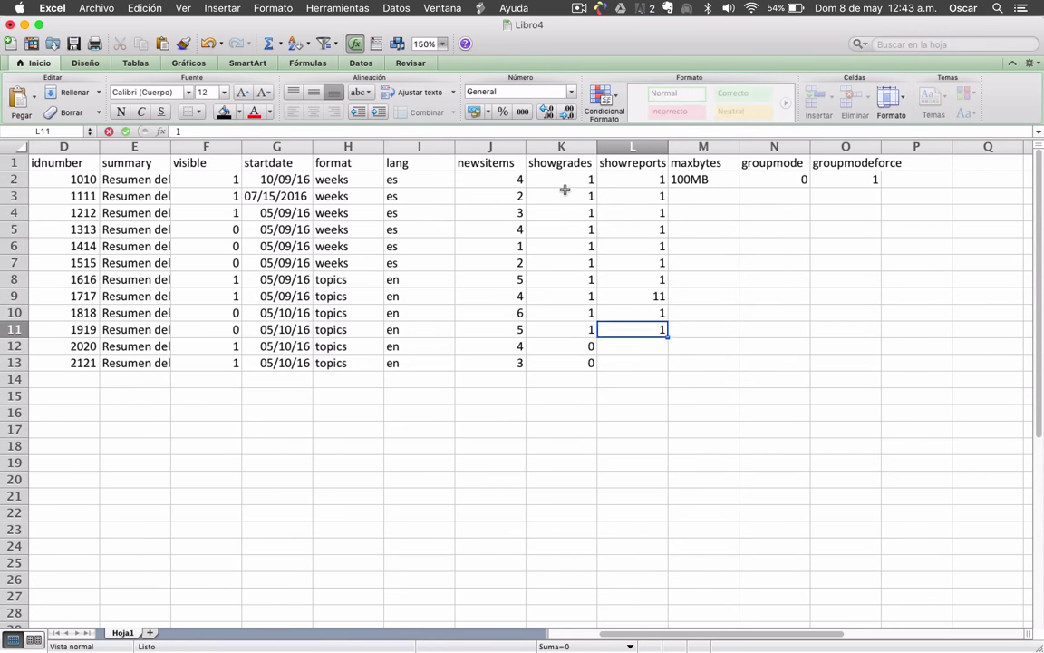
{"action": "key", "text": "Return"}
- Correct the showreports value of curso8 in cell L9 to 1
{"action": "key", "text": "Up"}
{"action": "key", "text": "Up"}
{"action": "key", "text": "Up"}
{"action": "key", "text": "Up"}
{"action": "key", "text": "Up"}
{"action": "type", "text": "1"}
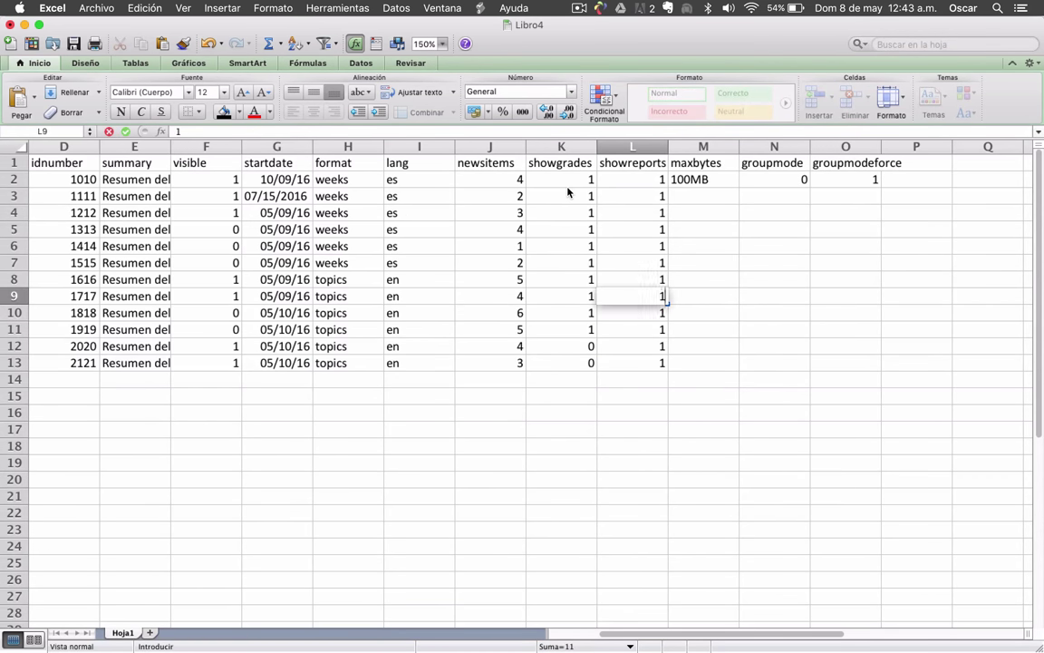
{"action": "left_click", "coordinate": [698, 196]}
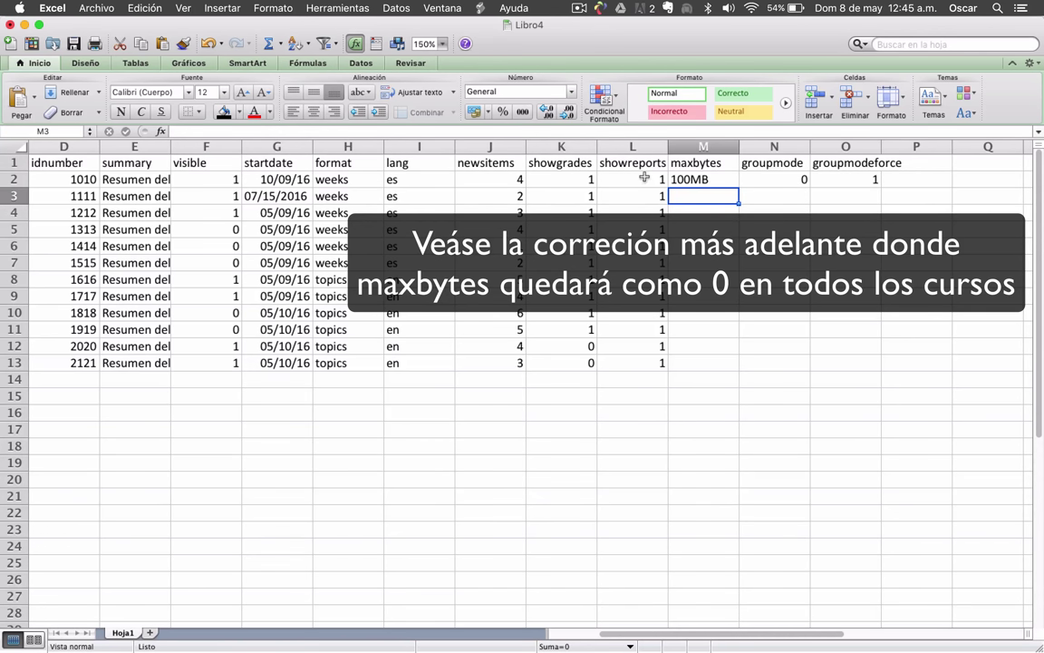
- Enter the maxbytes values 60MB, 1MB and 90MB for curso2, curso3 and curso4 in cells M3 to M5
{"action": "left_click", "coordinate": [714, 179]}
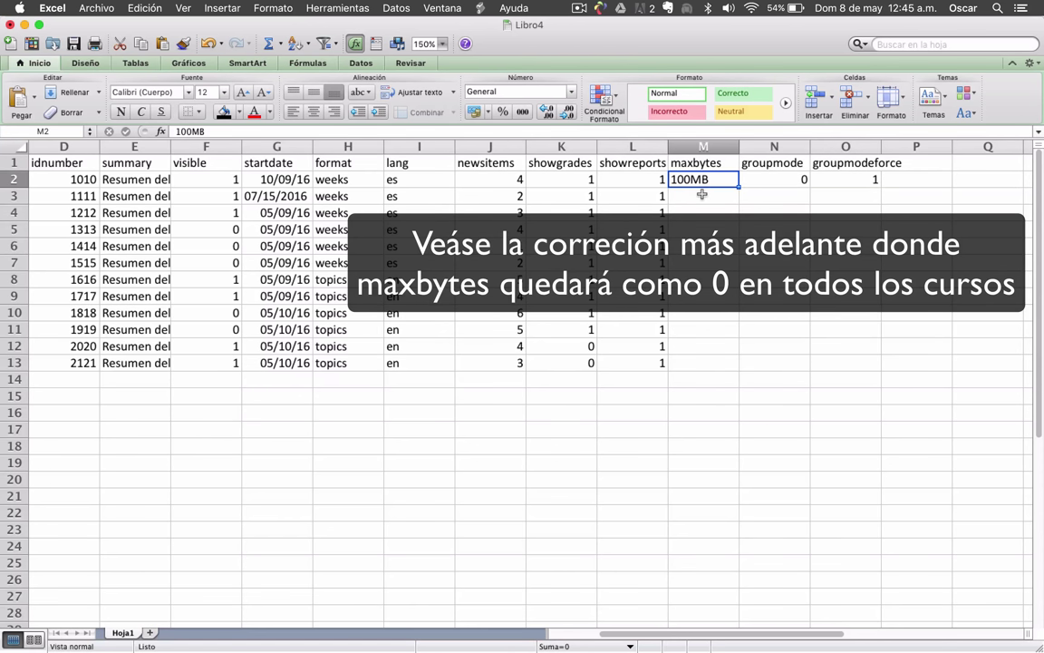
{"action": "key", "text": "Return"}
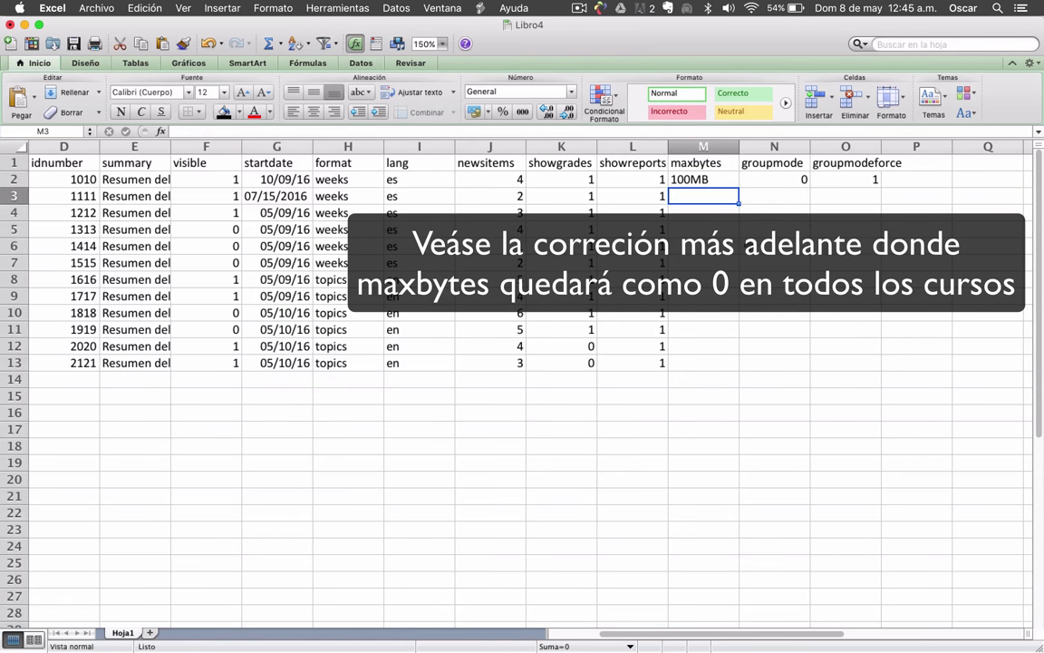
{"action": "type", "text": "60MB"}
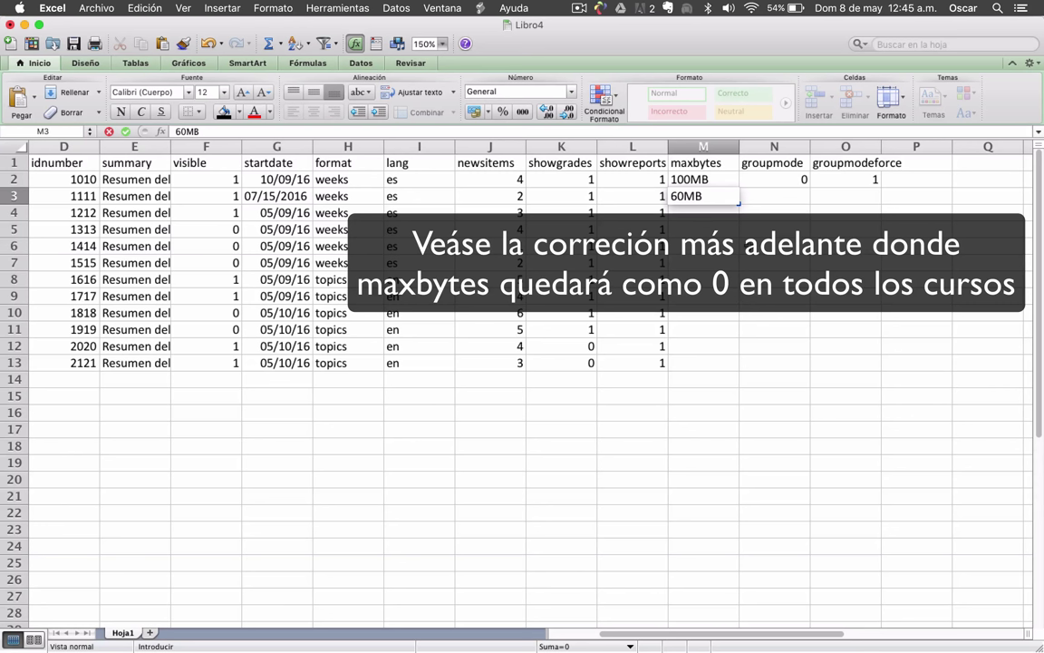
{"action": "key", "text": "Return"}
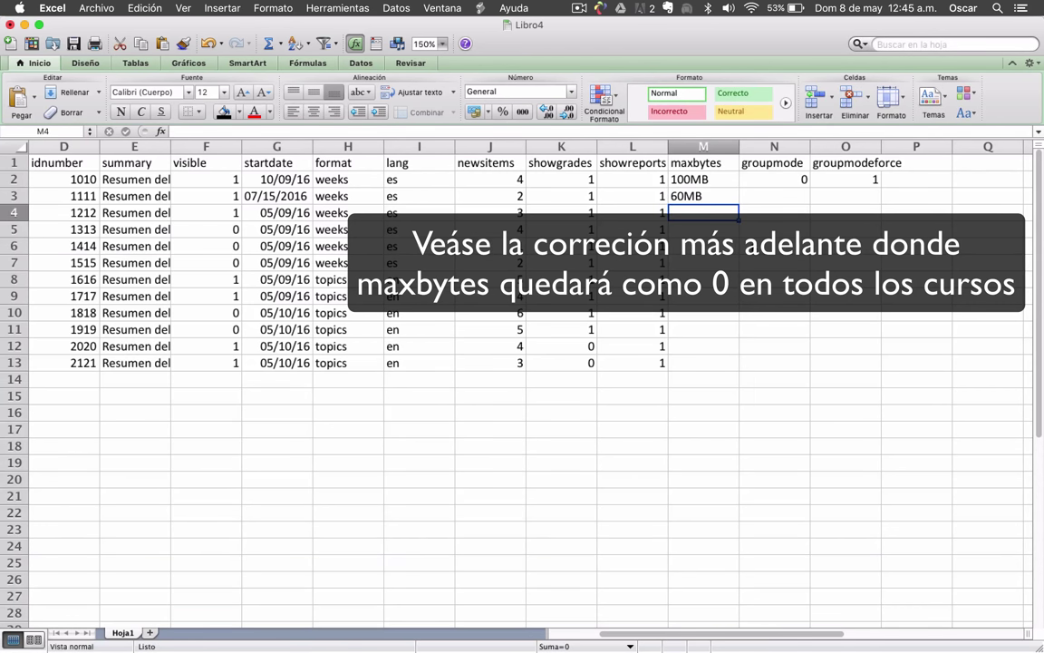
{"action": "type", "text": "1MB"}
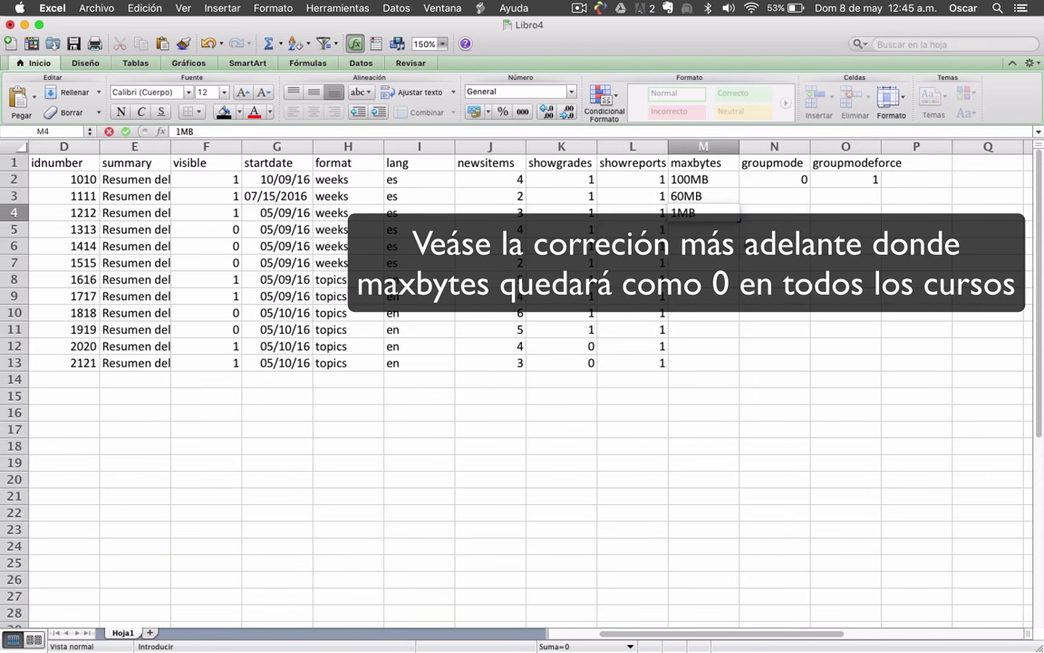
{"action": "key", "text": "Return"}
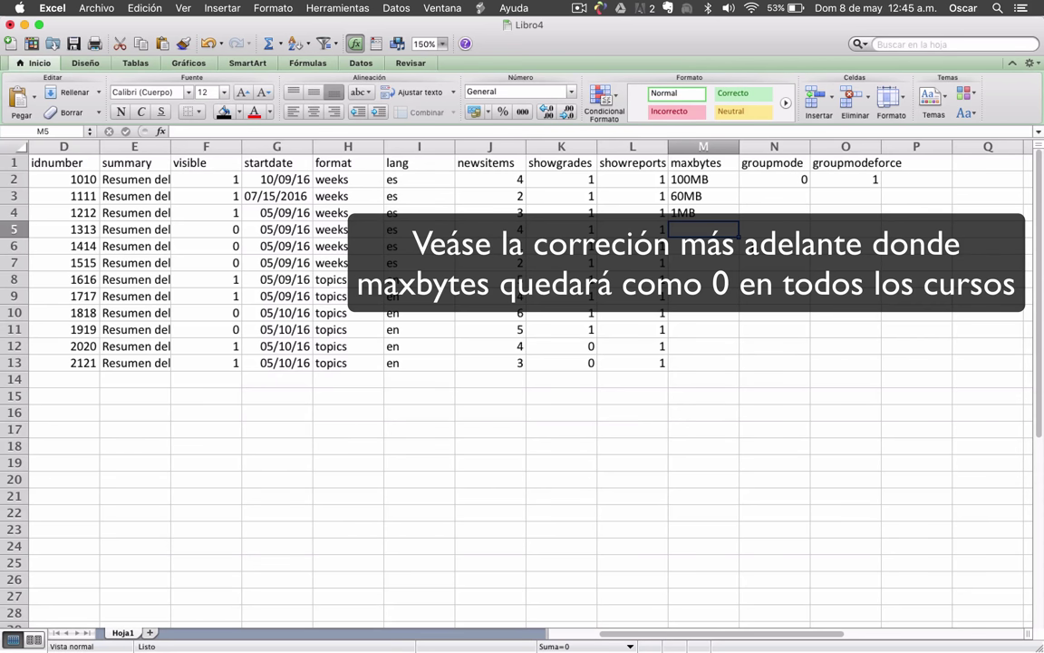
{"action": "type", "text": "90"}
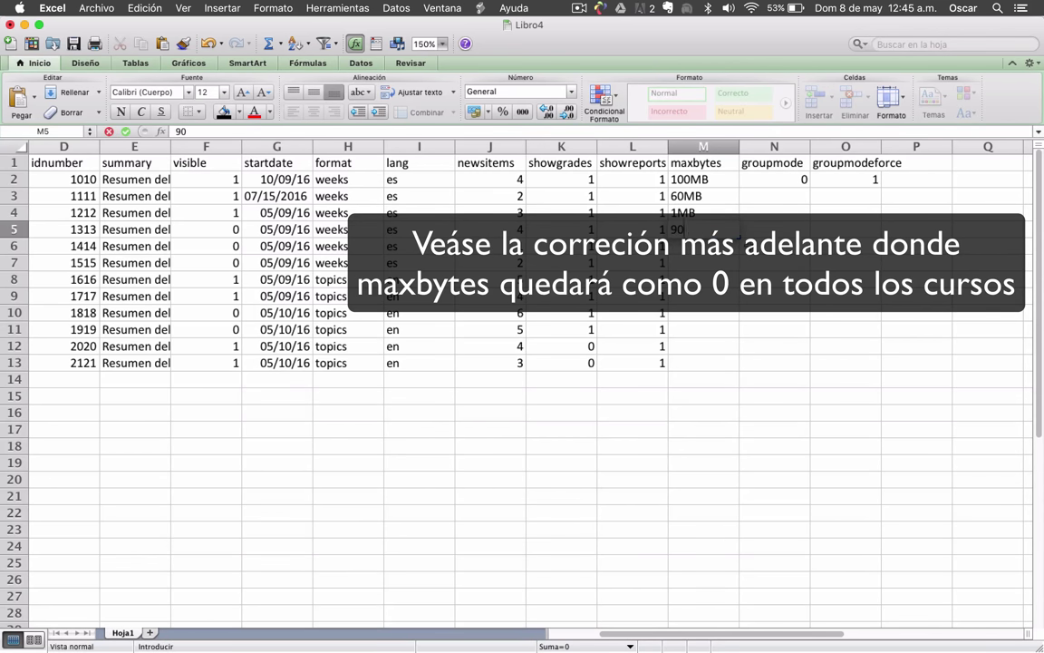
{"action": "type", "text": "MB"}
{"action": "key", "text": "Return"}
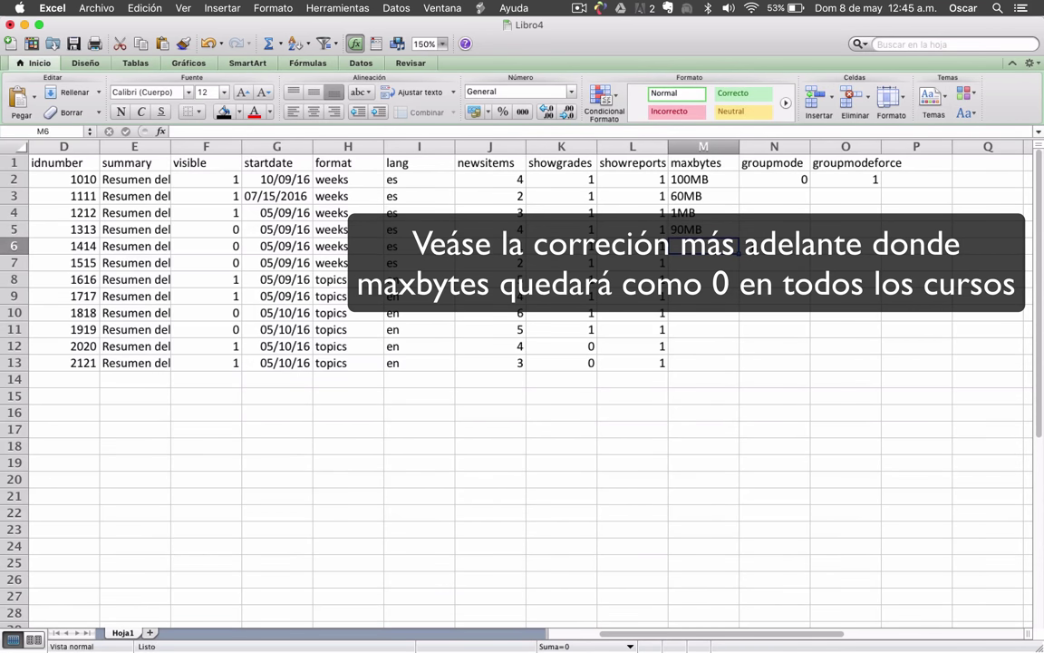
- Enter 0 as the maxbytes value of curso5 through curso12 in cells M6 to M13
{"action": "type", "text": "0"}
{"action": "key", "text": "Return"}
{"action": "type", "text": "0"}
{"action": "key", "text": "Return"}
{"action": "type", "text": "0"}
{"action": "key", "text": "Return"}
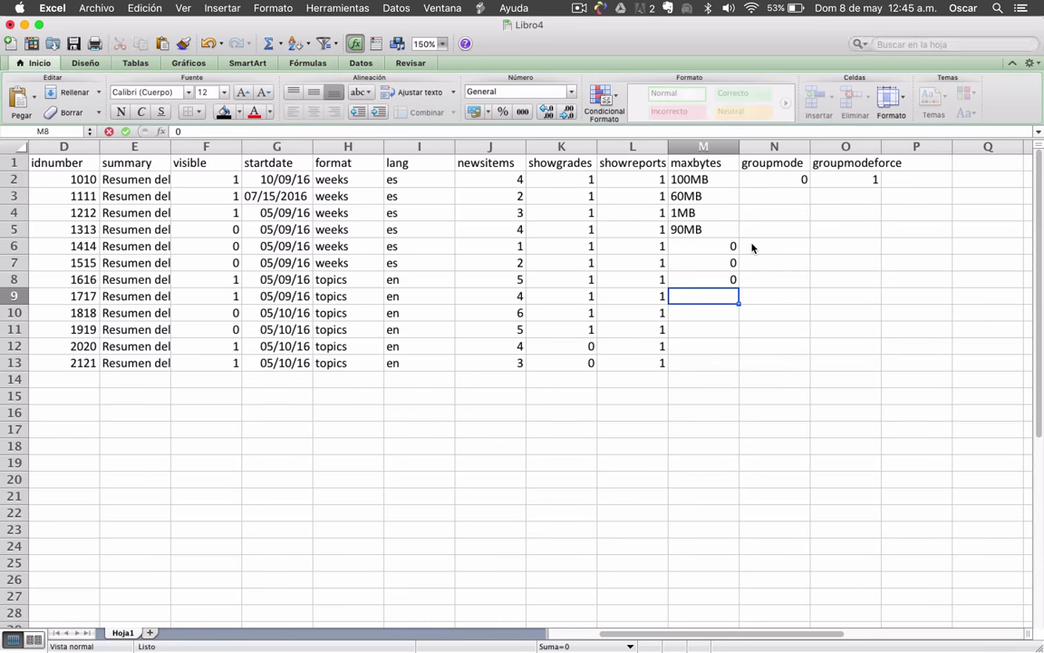
{"action": "type", "text": "0"}
{"action": "key", "text": "Return"}
{"action": "type", "text": "0"}
{"action": "key", "text": "Return"}
{"action": "type", "text": "0"}
{"action": "key", "text": "Return"}
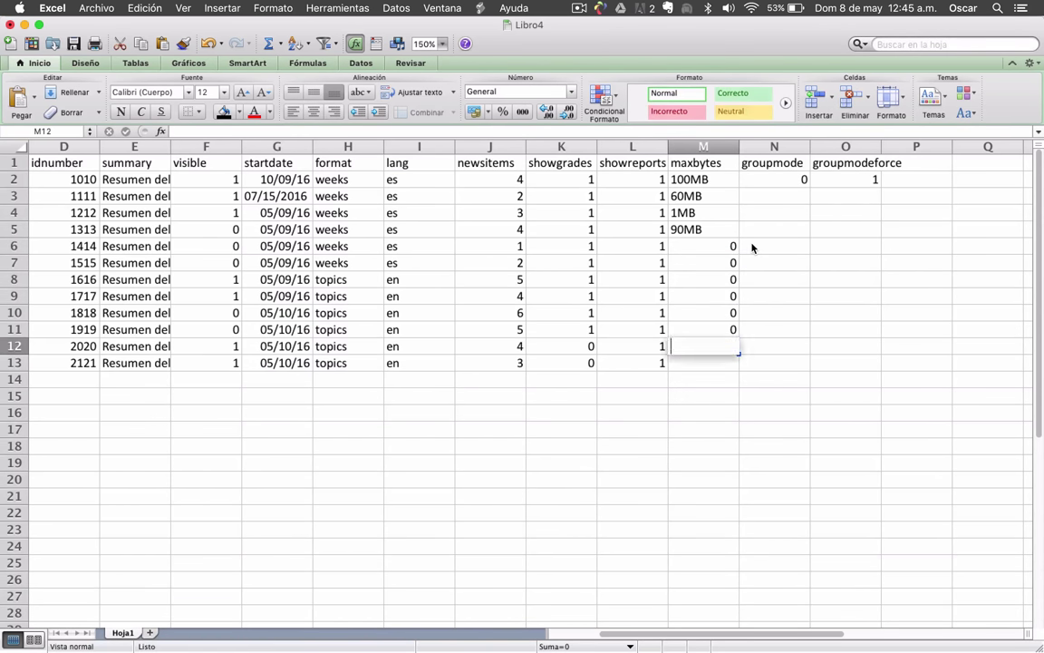
{"action": "type", "text": "0"}
{"action": "key", "text": "Return"}
{"action": "type", "text": "0"}
{"action": "key", "text": "Return"}
{"action": "key", "text": "Up"}
{"action": "key", "text": "Up"}
{"action": "key", "text": "Up"}
{"action": "key", "text": "Up"}
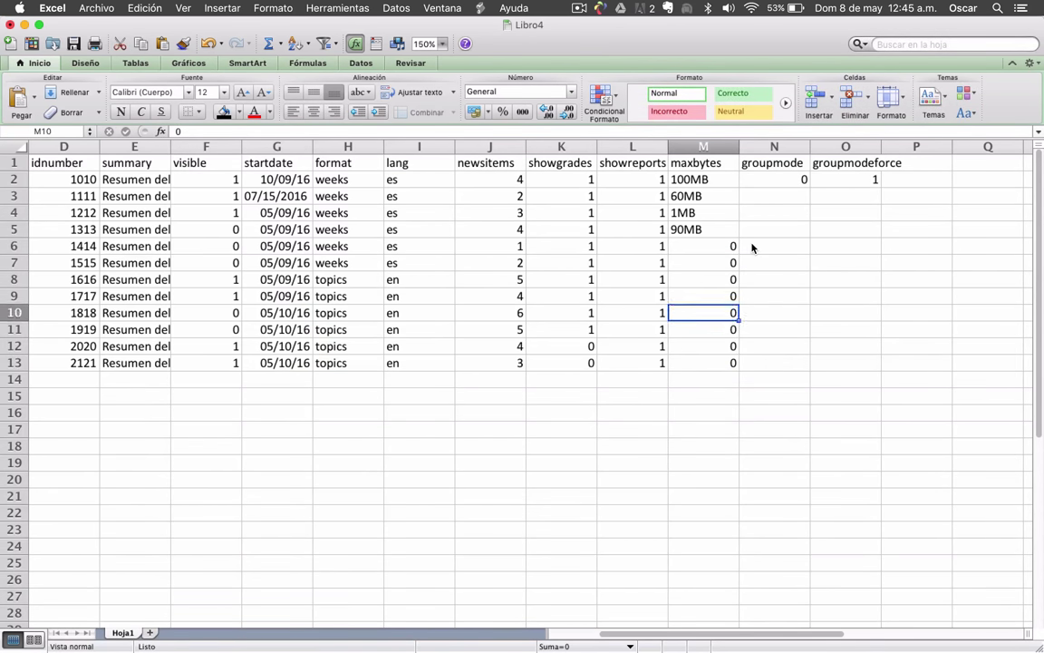
{"action": "key", "text": "Up"}
{"action": "key", "text": "Up"}
{"action": "key", "text": "Up"}
{"action": "key", "text": "Up"}
{"action": "key", "text": "Up"}
{"action": "key", "text": "Up"}
{"action": "key", "text": "Up"}
{"action": "key", "text": "Up"}
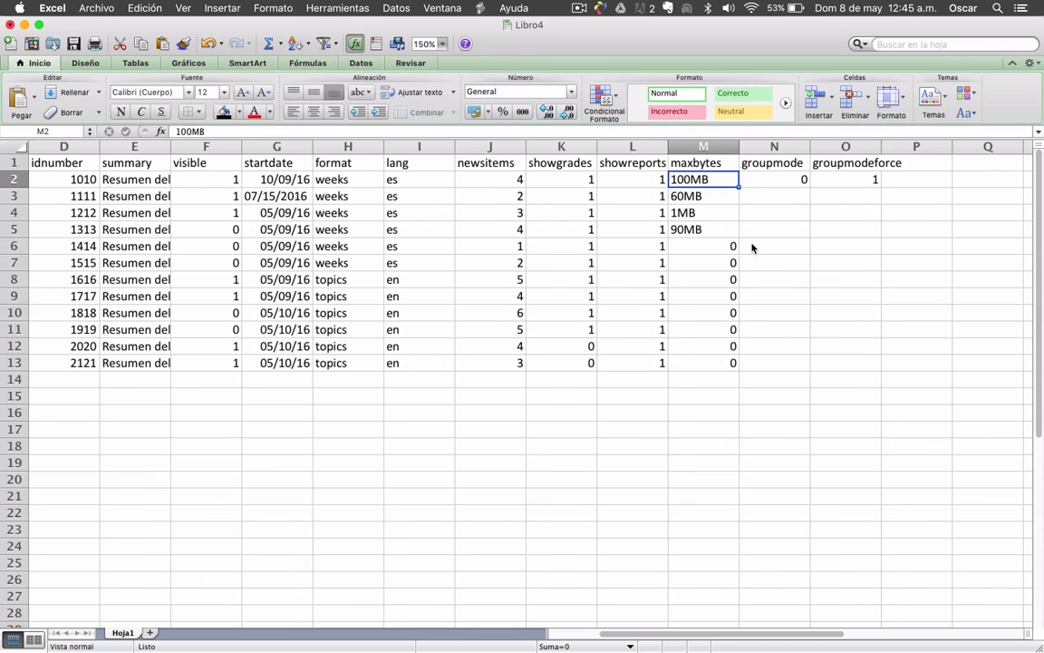
{"action": "left_click", "coordinate": [760, 212]}
{"action": "left_click", "coordinate": [779, 195]}
{"action": "left_click", "coordinate": [763, 180]}
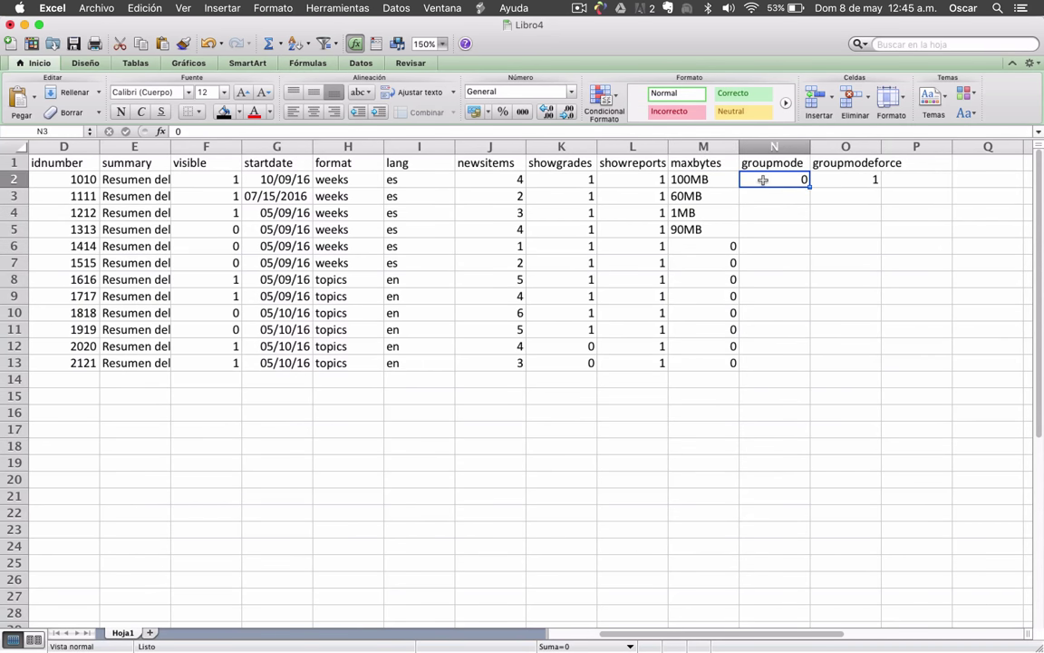
- Enter the groupmode values 1, 2, 2, 1 and 2 for curso2 through curso6 in cells N3 to N7
{"action": "left_click", "coordinate": [778, 195]}
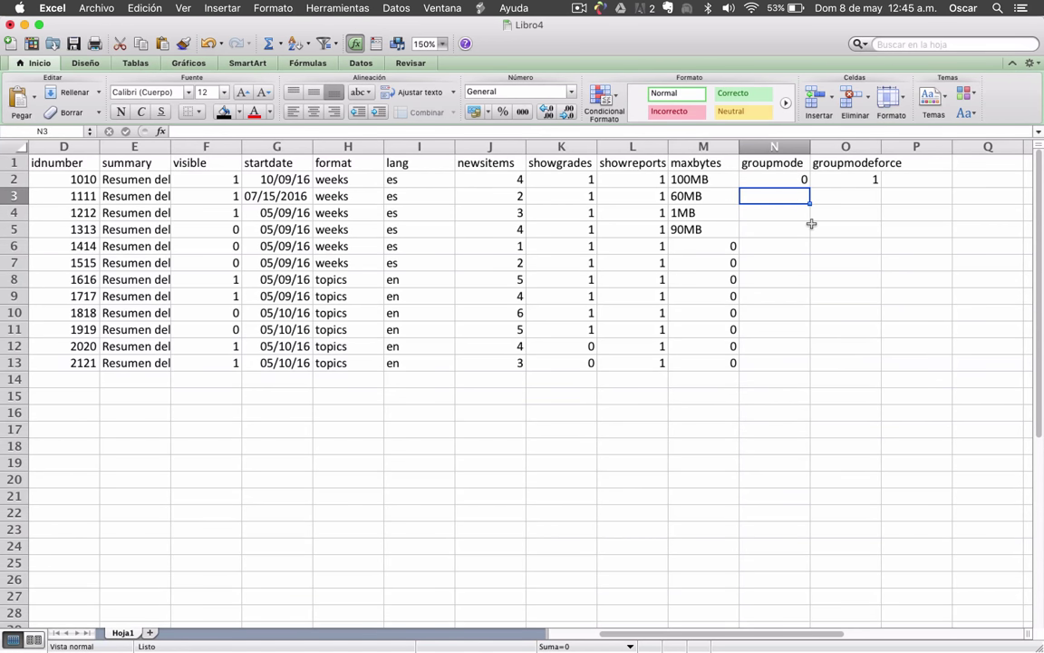
{"action": "type", "text": "1"}
{"action": "key", "text": "Return"}
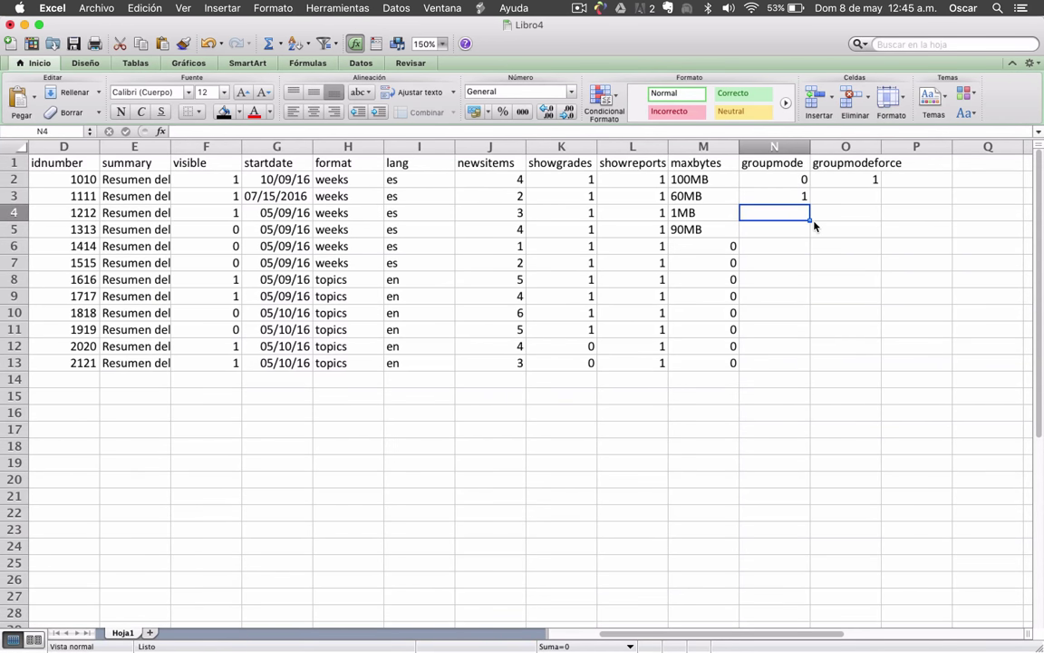
{"action": "type", "text": "2"}
{"action": "key", "text": "Return"}
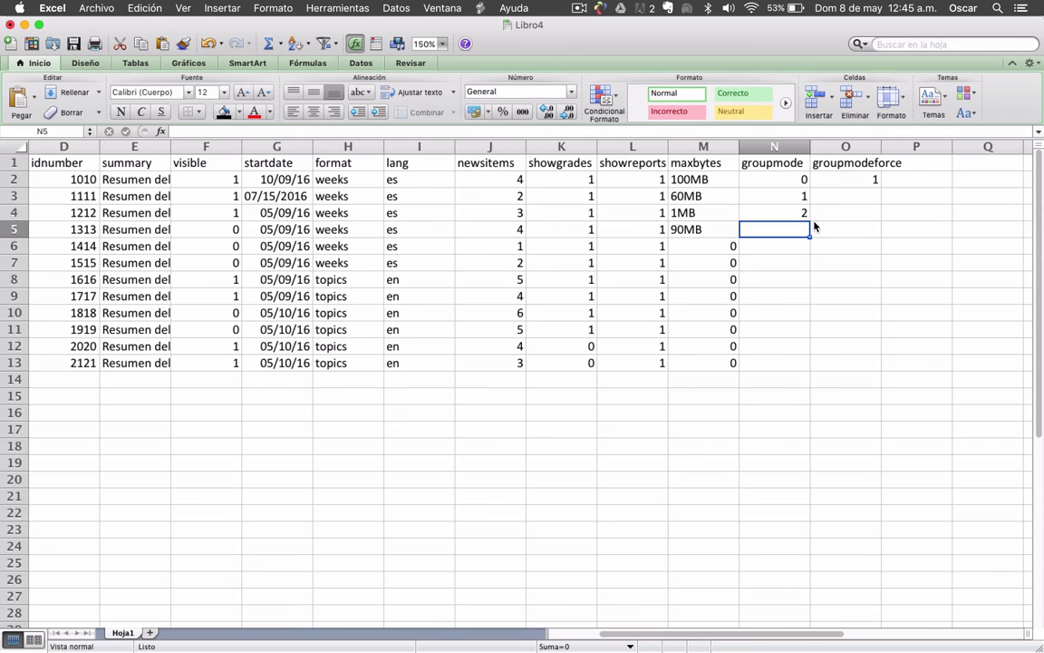
{"action": "type", "text": "2"}
{"action": "key", "text": "Return"}
{"action": "type", "text": "1"}
{"action": "key", "text": "Return"}
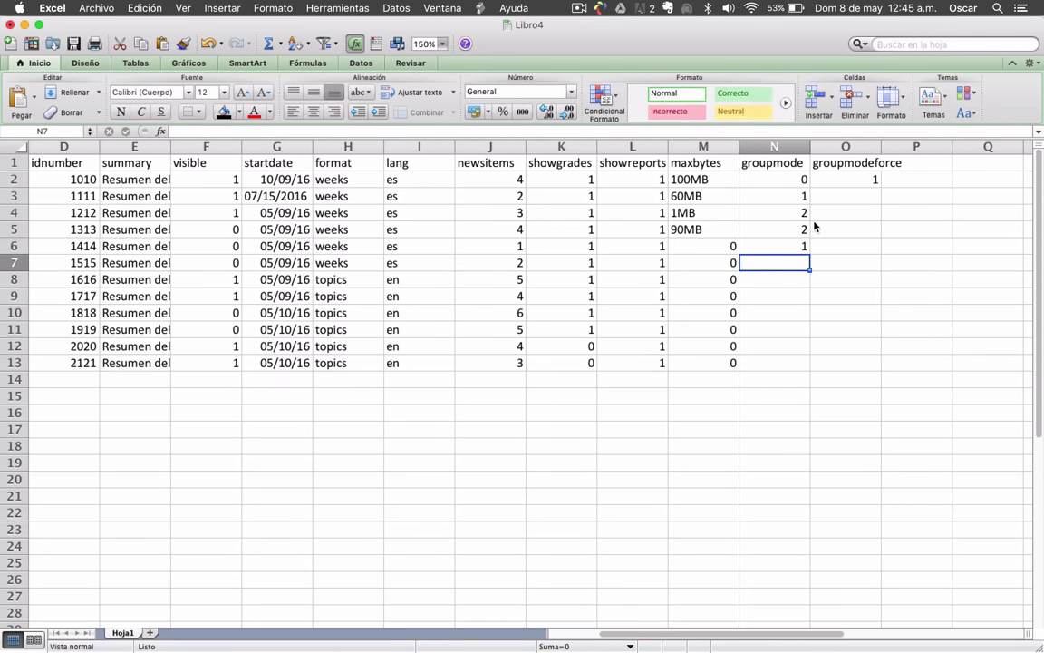
{"action": "type", "text": "2"}
{"action": "key", "text": "Return"}
- Enter the groupmode values 1, 0, 1, 2, 1 and 0 for curso7 through curso12 in cells N8 to N13
{"action": "type", "text": "1"}
{"action": "key", "text": "Return"}
{"action": "type", "text": "0"}
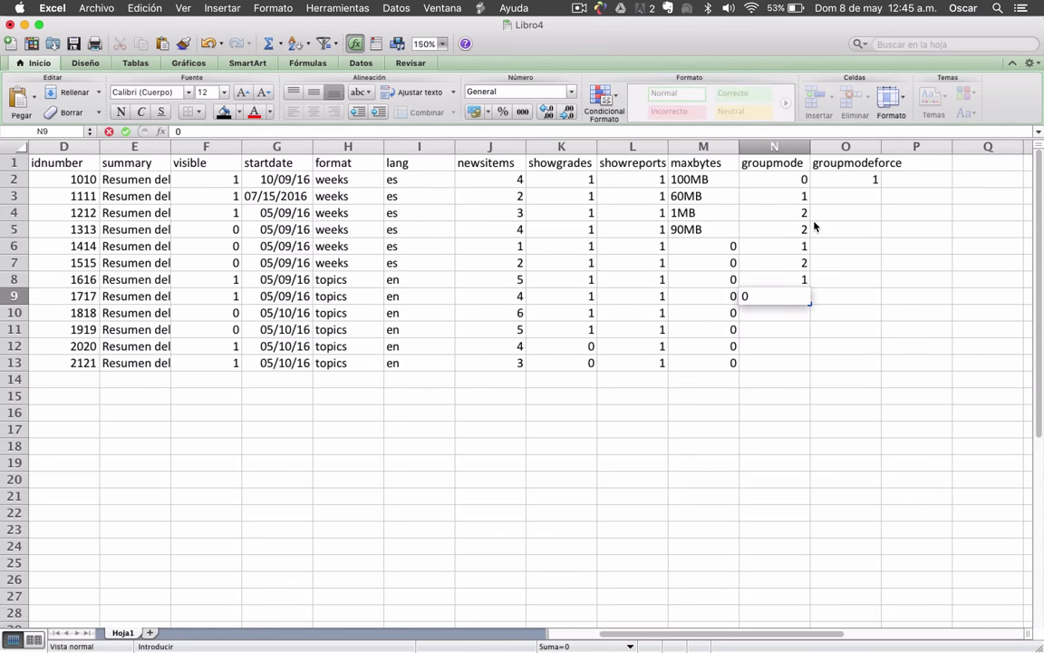
{"action": "key", "text": "Return"}
{"action": "type", "text": "1"}
{"action": "key", "text": "Return"}
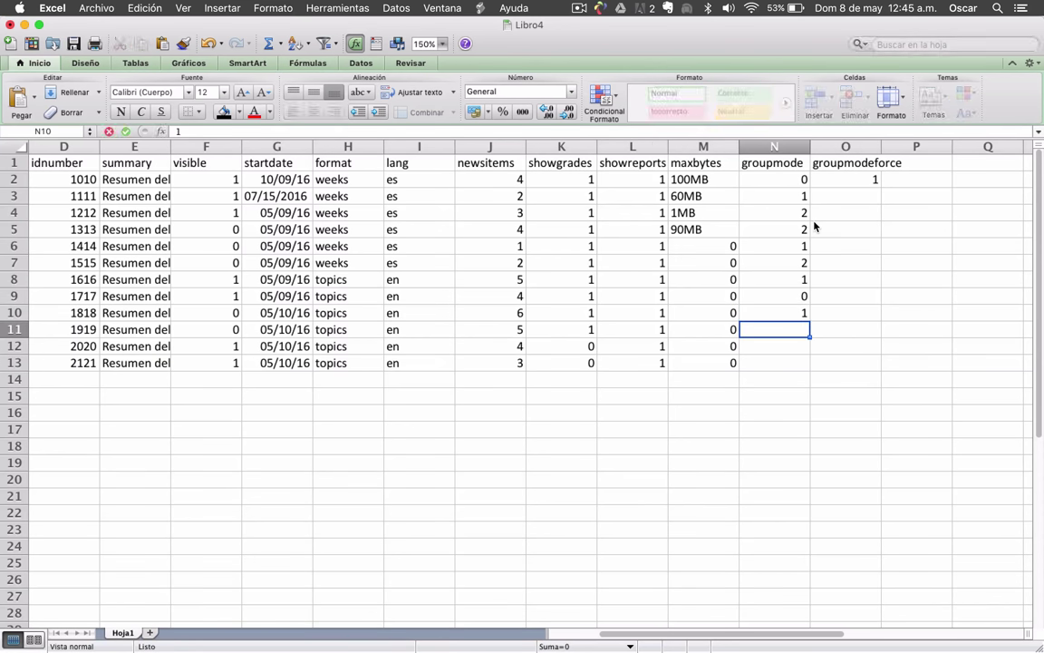
{"action": "type", "text": "2"}
{"action": "key", "text": "Return"}
{"action": "type", "text": "1"}
{"action": "key", "text": "Return"}
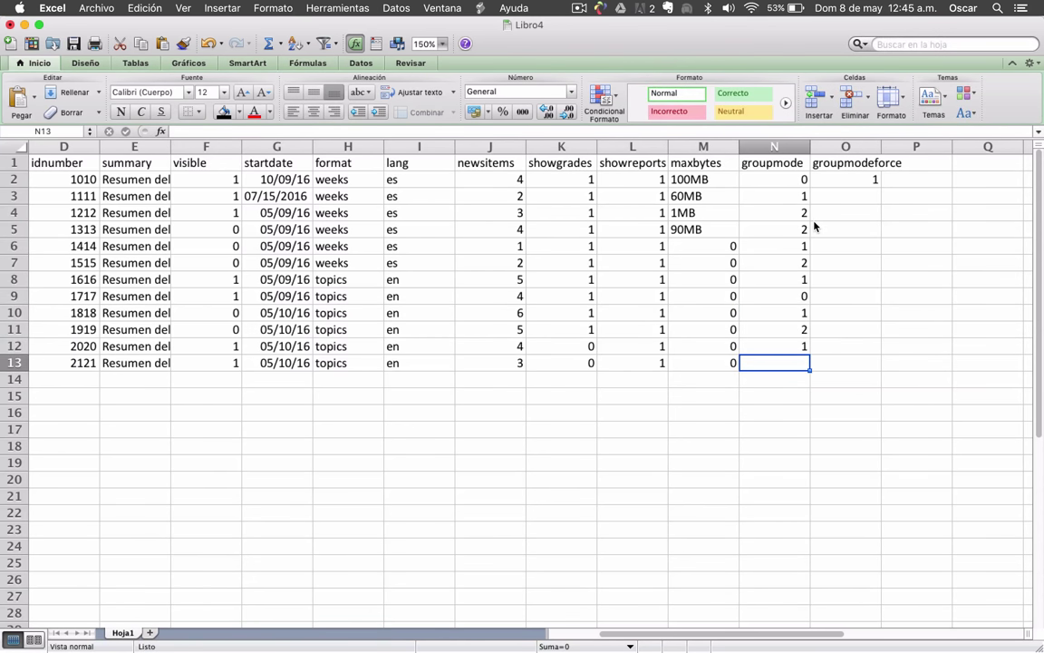
{"action": "type", "text": "0"}
{"action": "key", "text": "Up"}
{"action": "key", "text": "Up"}
{"action": "key", "text": "Up"}
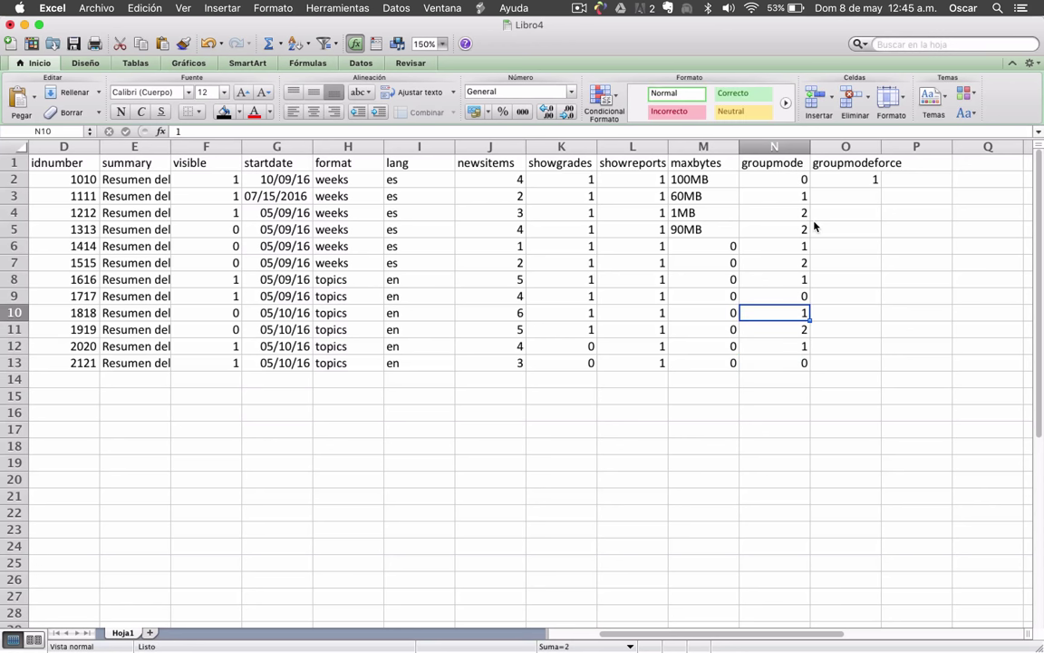
{"action": "left_click", "coordinate": [780, 186]}
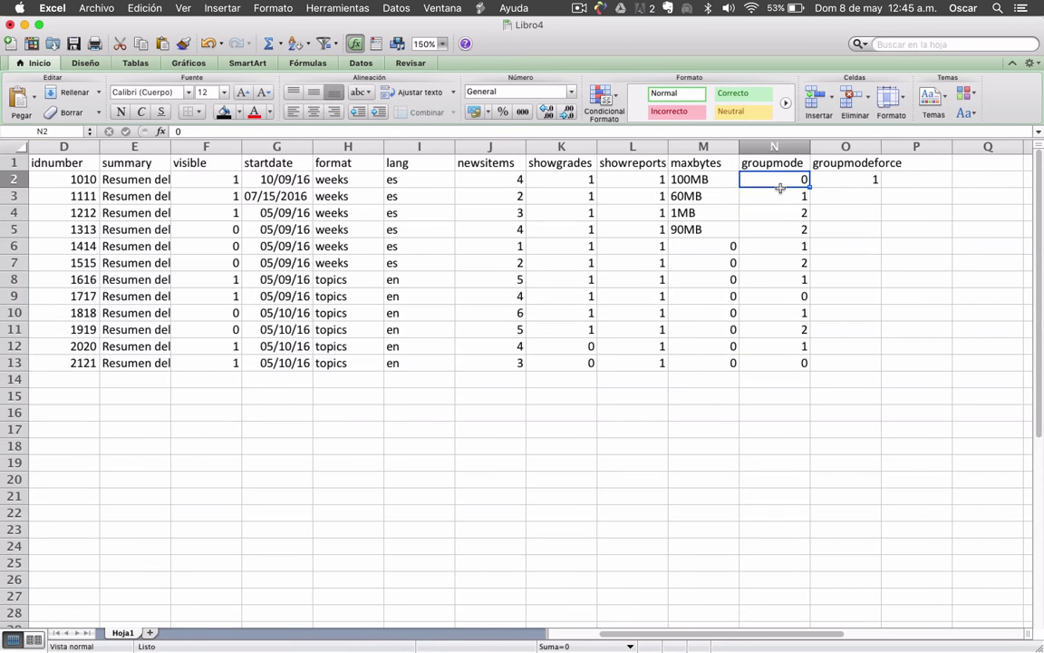
{"action": "key", "text": "Down"}
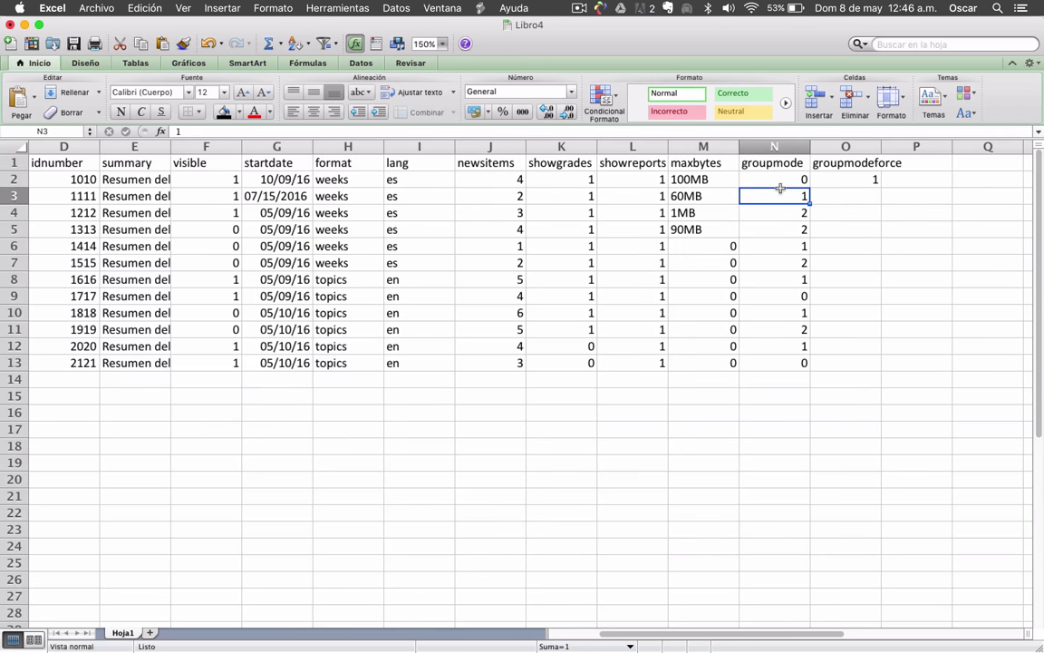
{"action": "key", "text": "Down"}
{"action": "key", "text": "Up"}
{"action": "key", "text": "Down"}
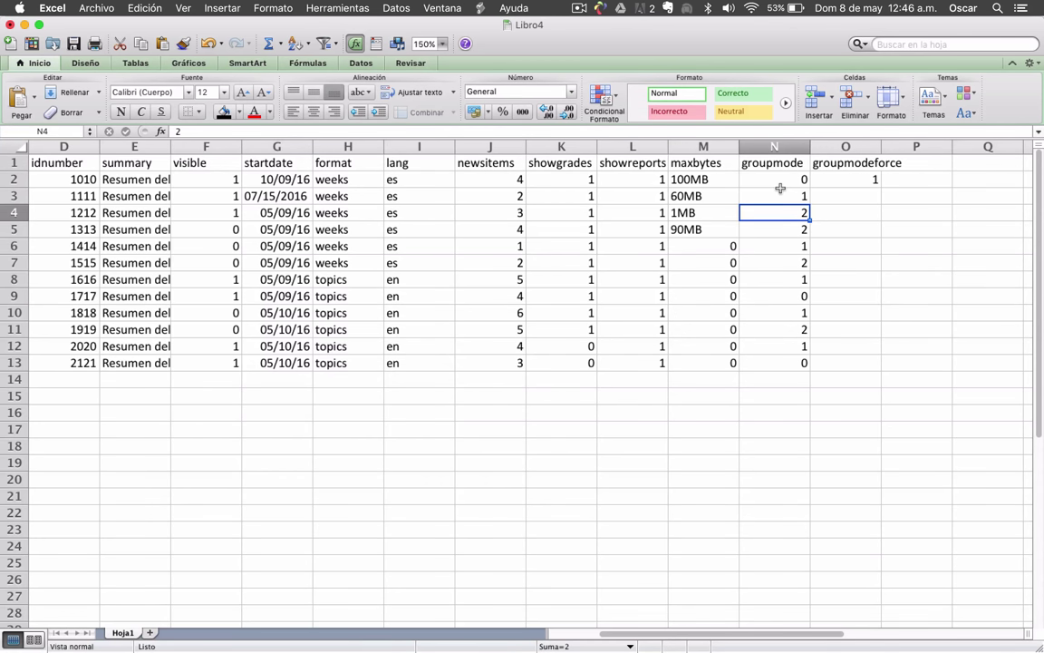
- Fill the groupmodeforce value 1 from cell O2 down the column for the remaining courses
{"action": "key", "text": "Right"}
{"action": "key", "text": "Up"}
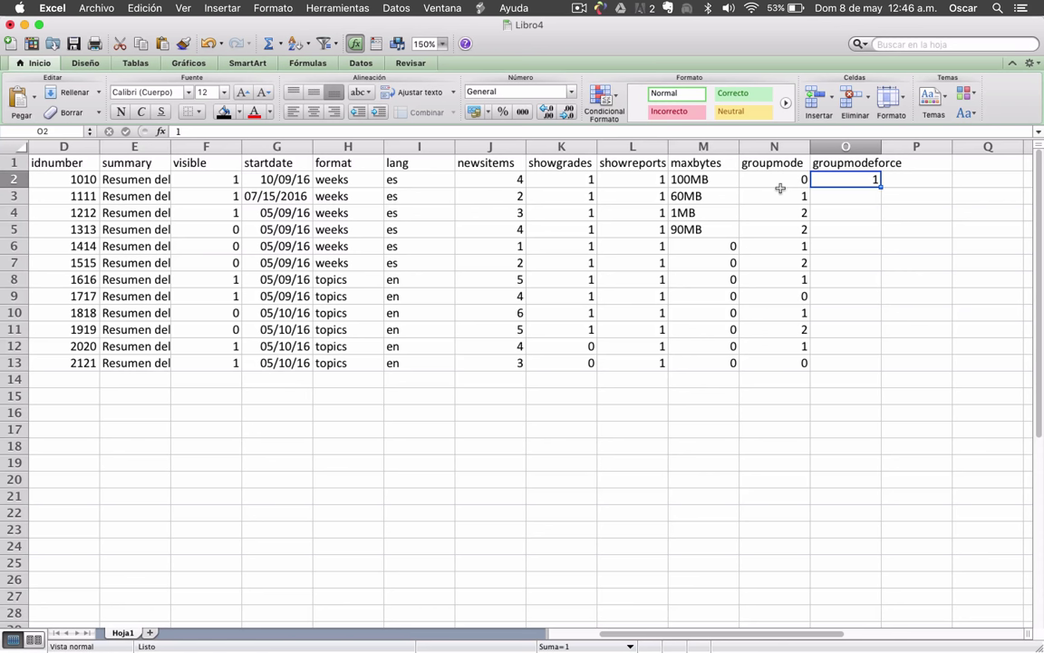
{"action": "key", "text": "Down"}
{"action": "key", "text": "Up"}
{"action": "left_click_drag", "start_coordinate": [878, 191], "coordinate": [861, 375]}
{"action": "left_click", "coordinate": [846, 308]}
{"action": "scroll", "coordinate": [846, 309], "scroll_direction": "left", "scroll_amount": 3}
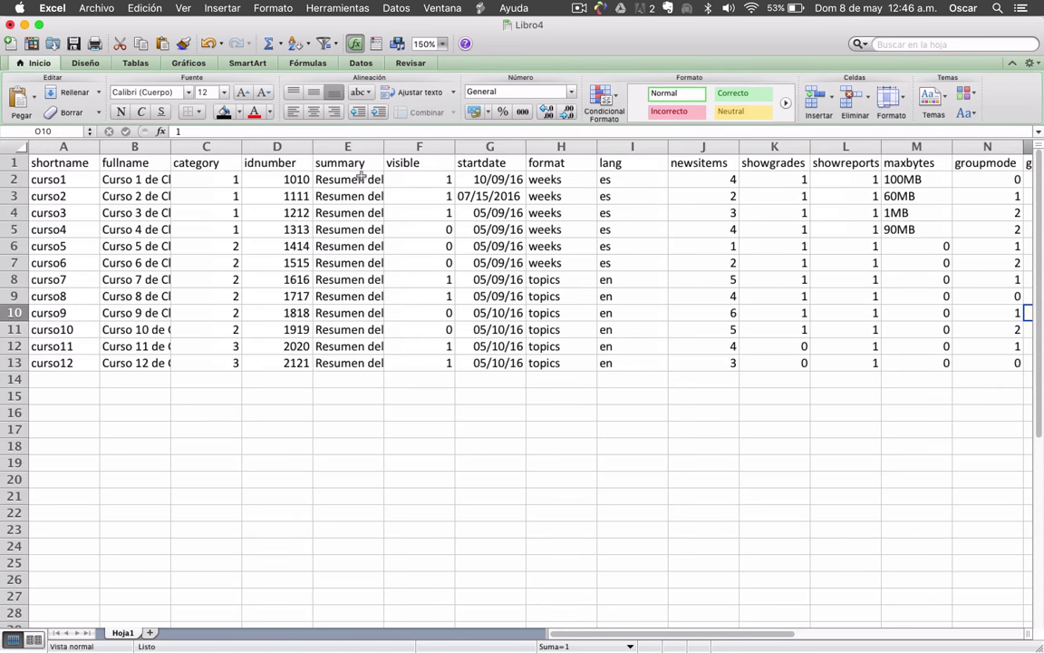
{"action": "left_click", "coordinate": [288, 257]}
{"action": "left_click", "coordinate": [392, 258]}
{"action": "left_click", "coordinate": [528, 264]}
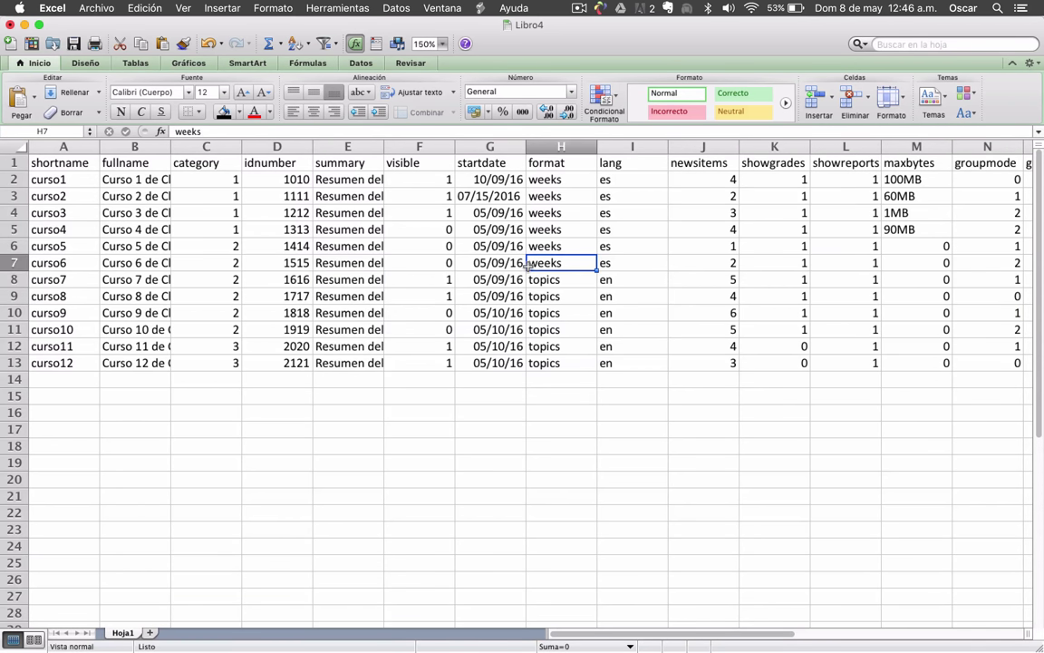
{"action": "key", "text": "Right"}
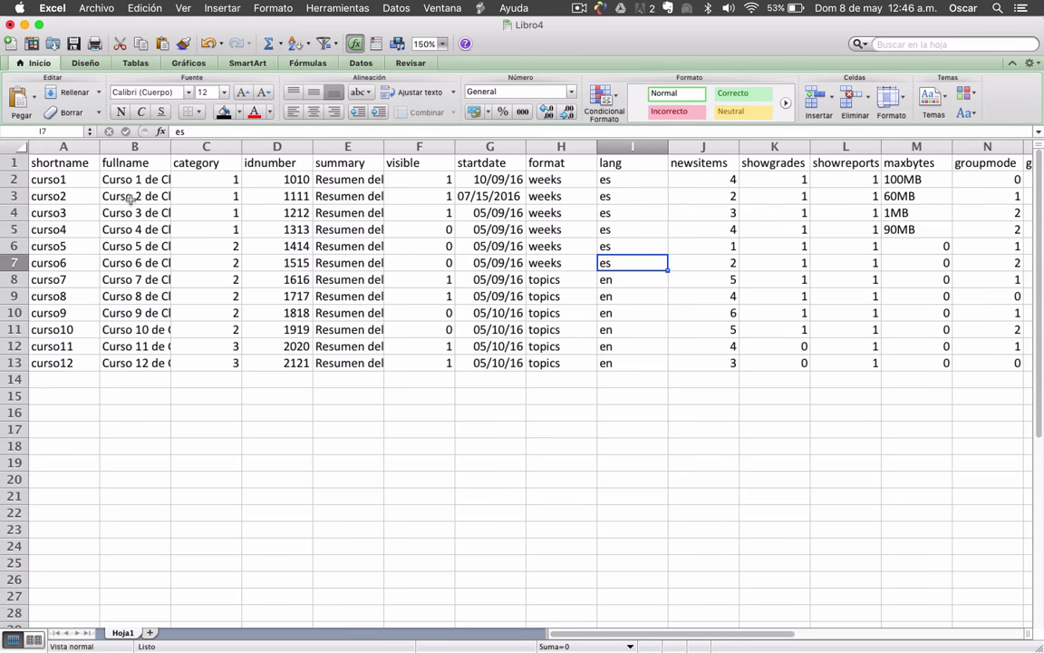
{"action": "left_click", "coordinate": [115, 229]}
- Save the workbook on the Desktop as cursos-masivos-claira in Windows comma-separated values (.csv) format, accepting the loss of unsupported features
{"action": "left_click", "coordinate": [96, 7]}
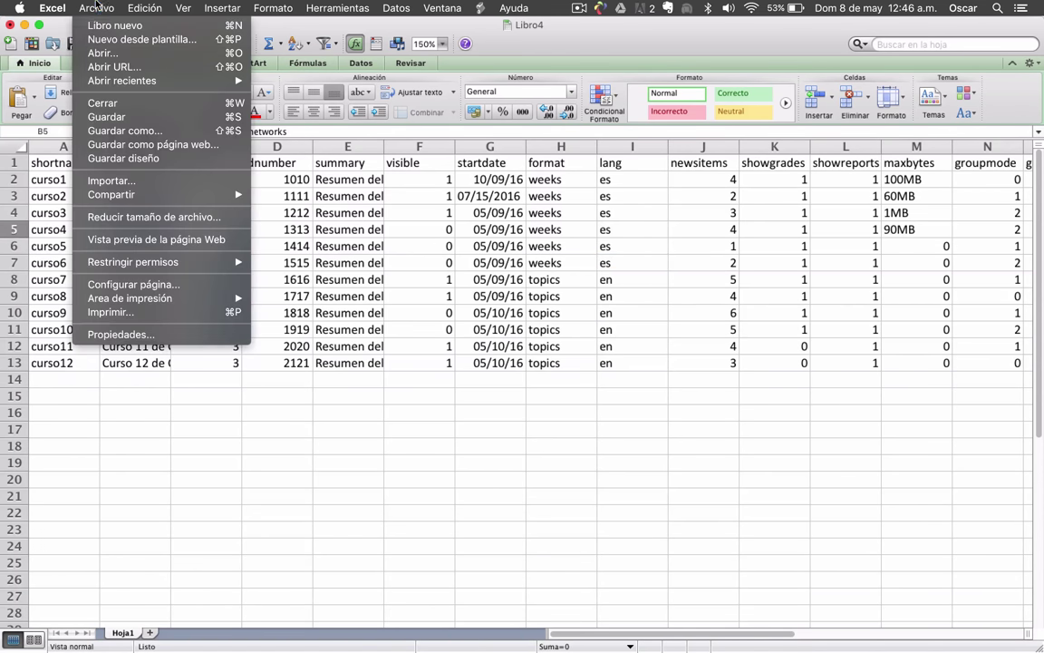
{"action": "left_click", "coordinate": [195, 132]}
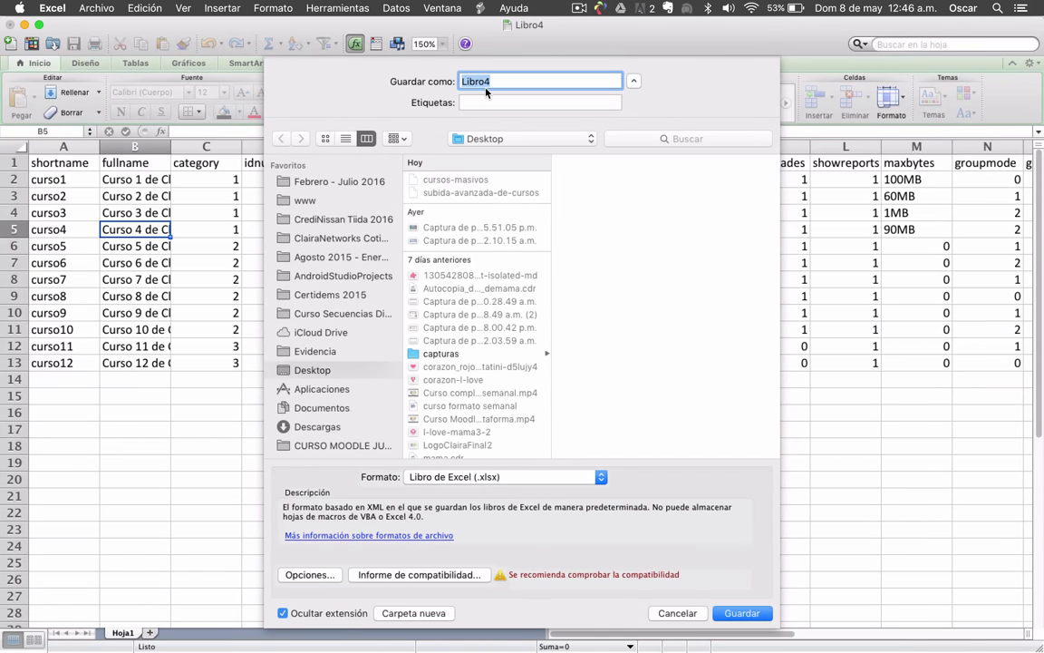
{"action": "type", "text": "cursos-masivos-claira"}
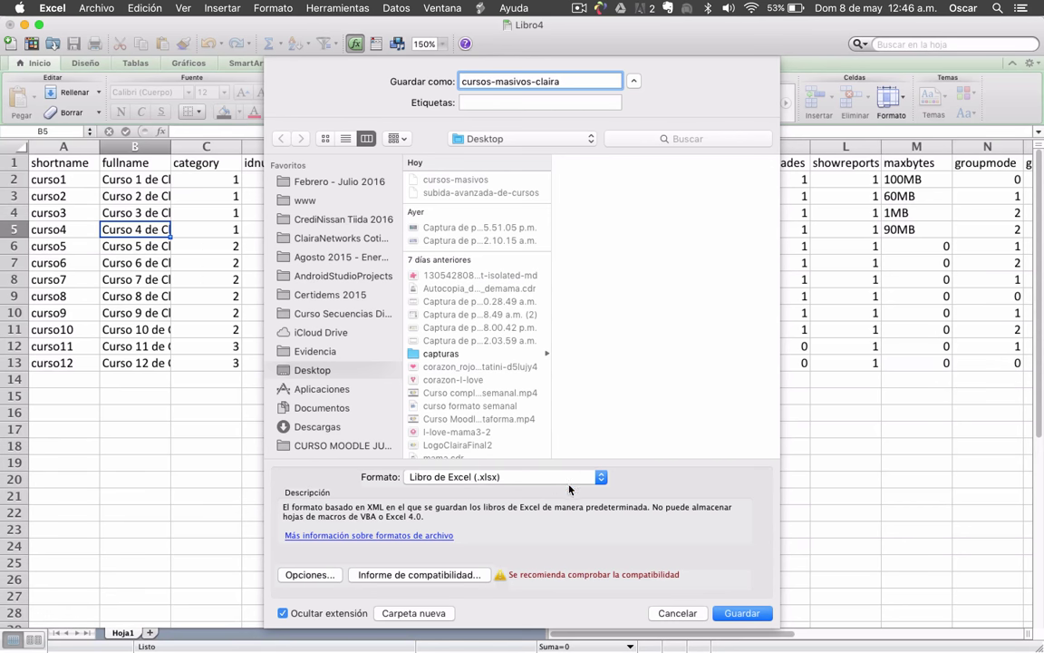
{"action": "left_click", "coordinate": [598, 478]}
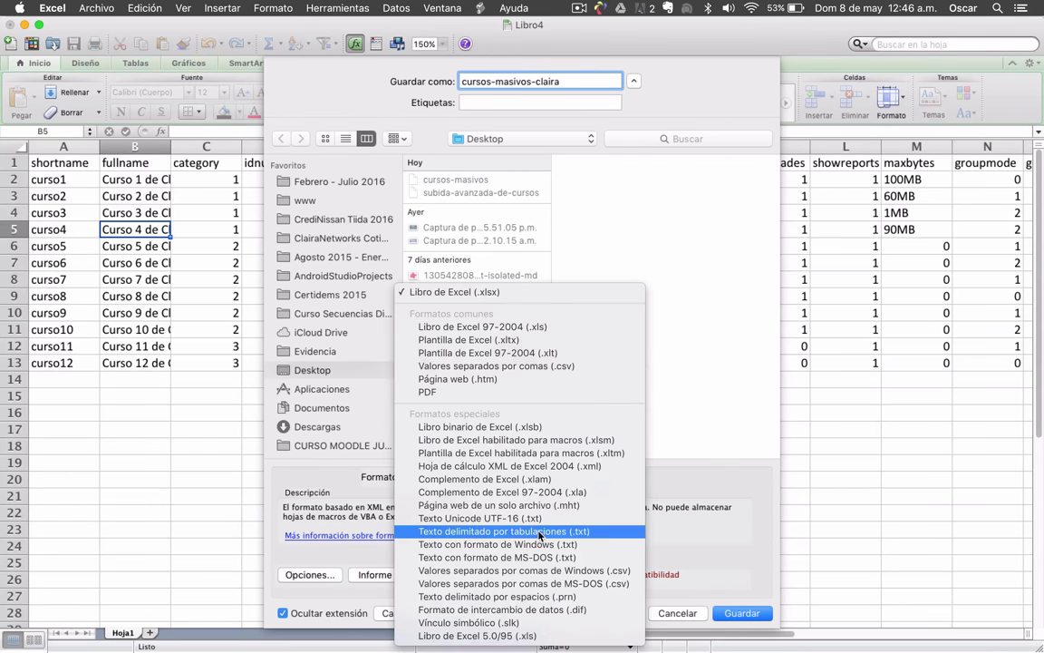
{"action": "left_click", "coordinate": [631, 571]}
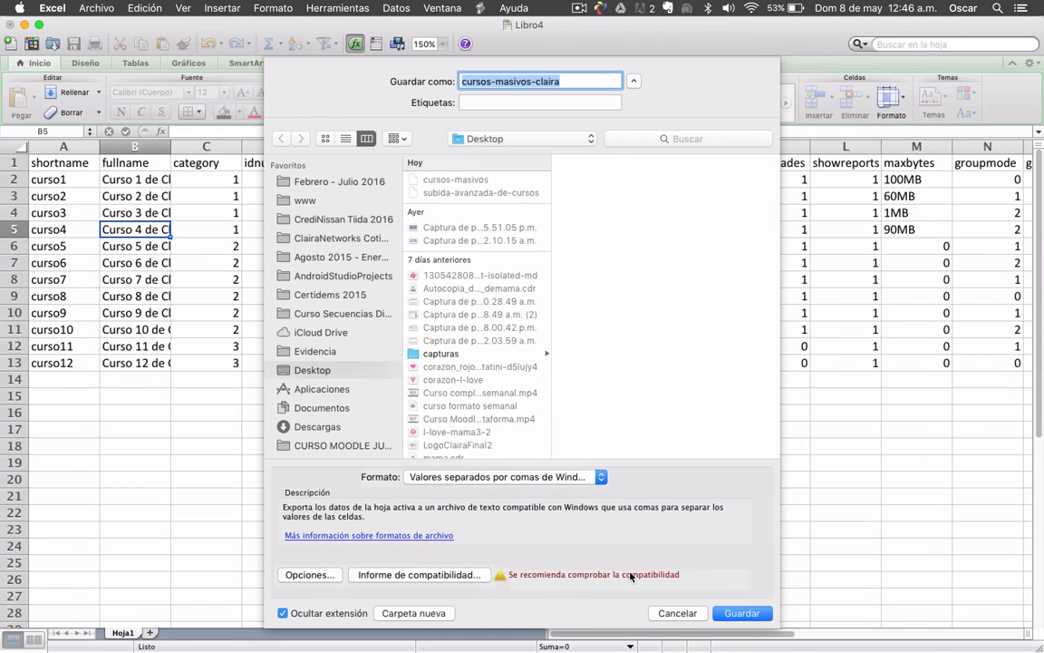
{"action": "left_click", "coordinate": [741, 614]}
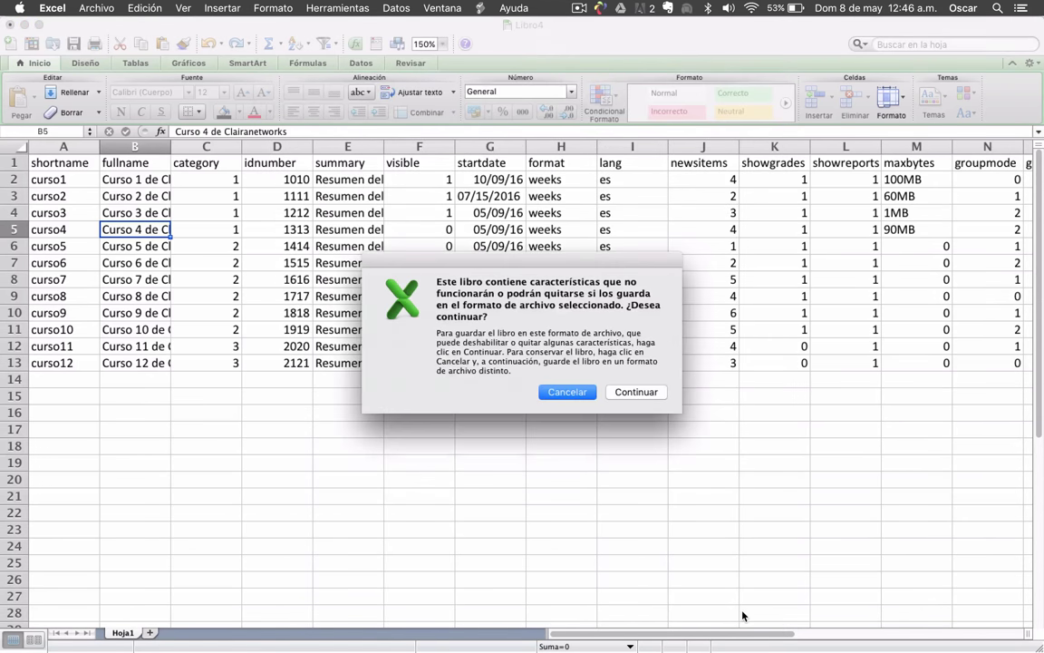
{"action": "left_click", "coordinate": [629, 391]}
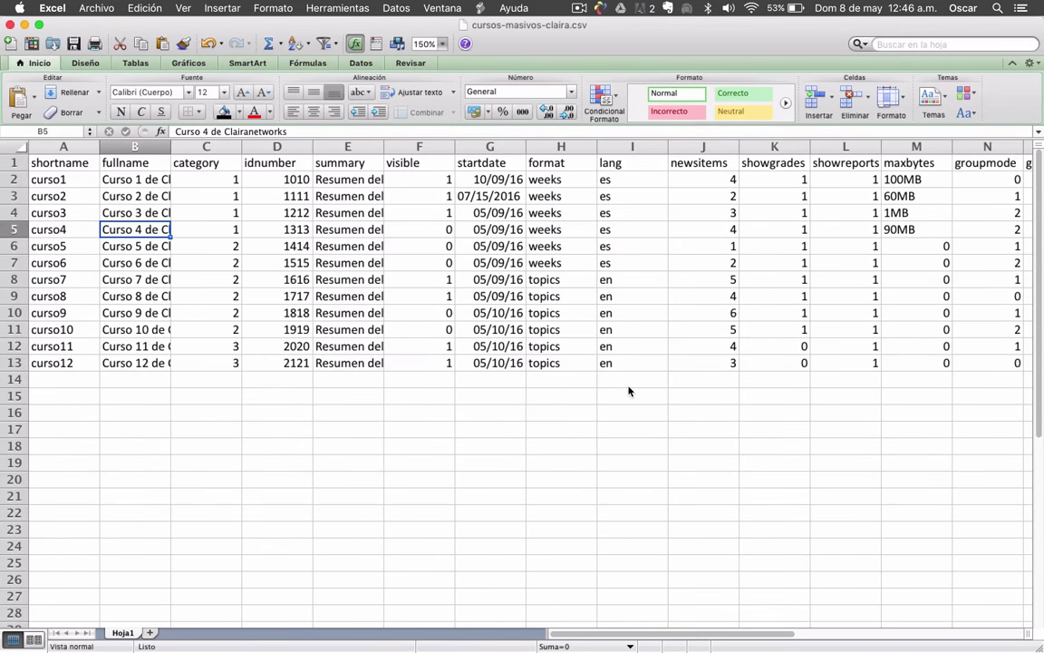
- Switch to the Moodle site in Safari, open the Subir cursos page from the site administration, and close the duplicate tab
{"action": "key", "text": "ctrl+Up"}
{"action": "left_click", "coordinate": [379, 398]}
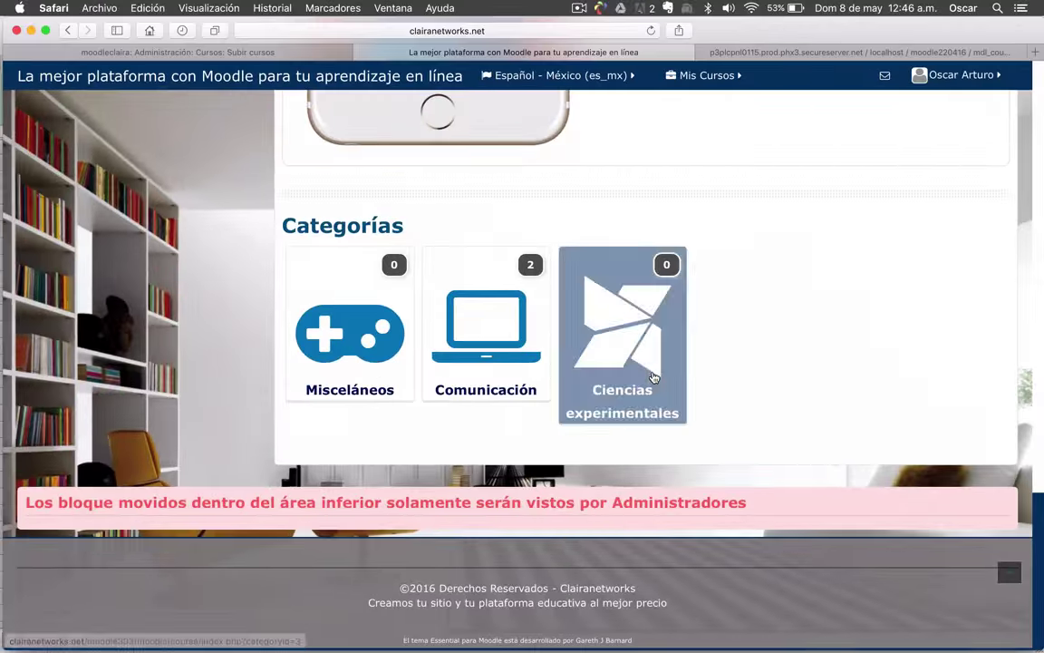
{"action": "scroll", "coordinate": [652, 374], "scroll_direction": "up", "scroll_amount": 10}
{"action": "scroll", "coordinate": [654, 377], "scroll_direction": "up", "scroll_amount": 5}
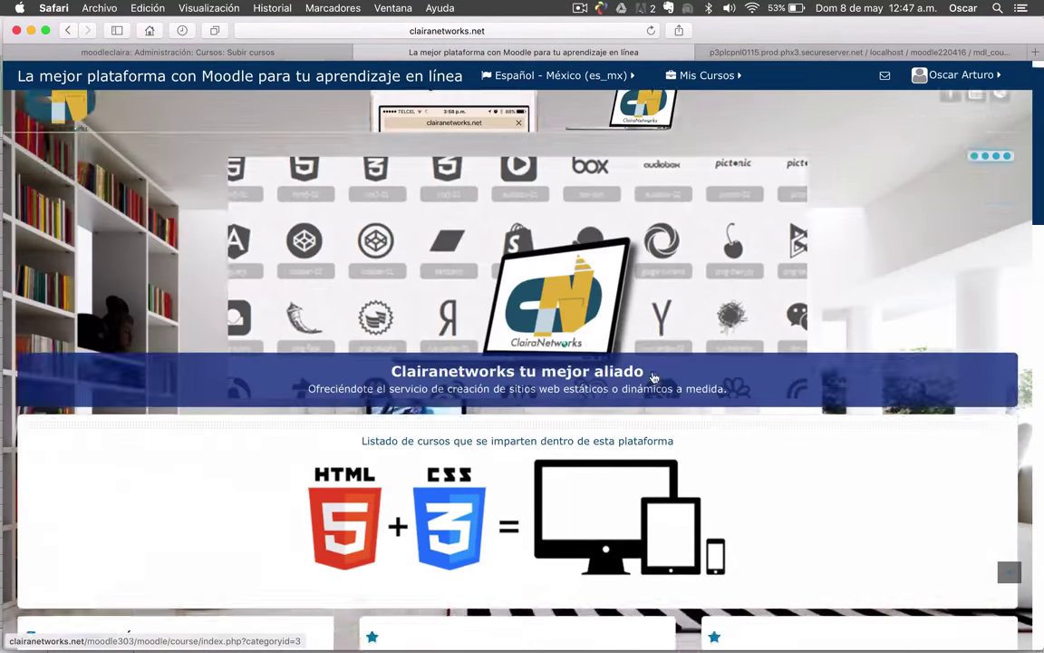
{"action": "scroll", "coordinate": [646, 334], "scroll_direction": "down", "scroll_amount": 15}
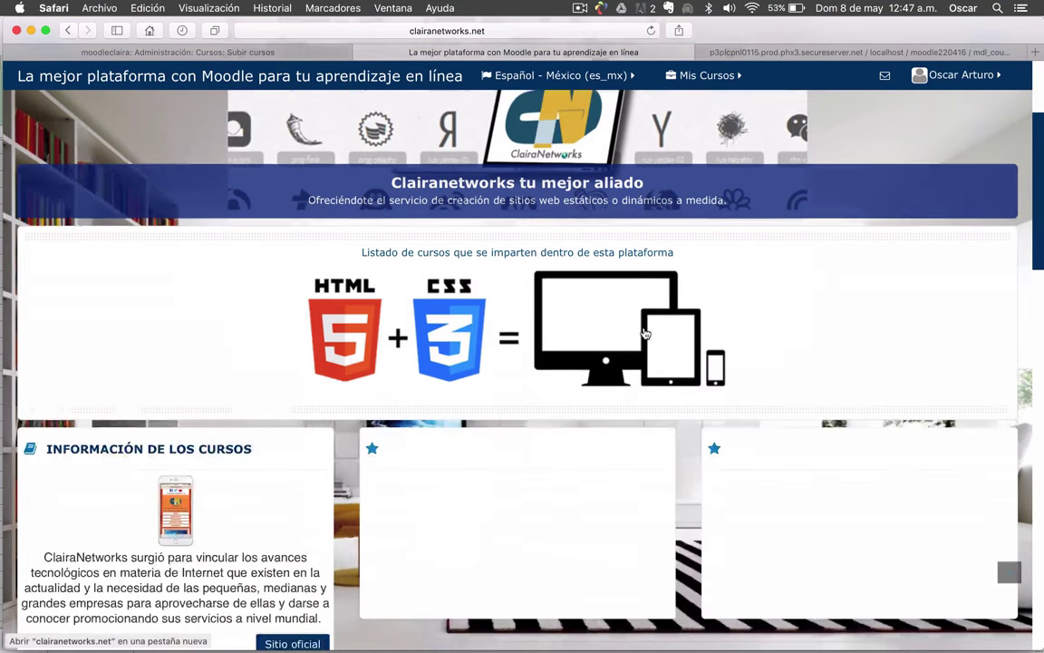
{"action": "scroll", "coordinate": [644, 333], "scroll_direction": "up", "scroll_amount": 1}
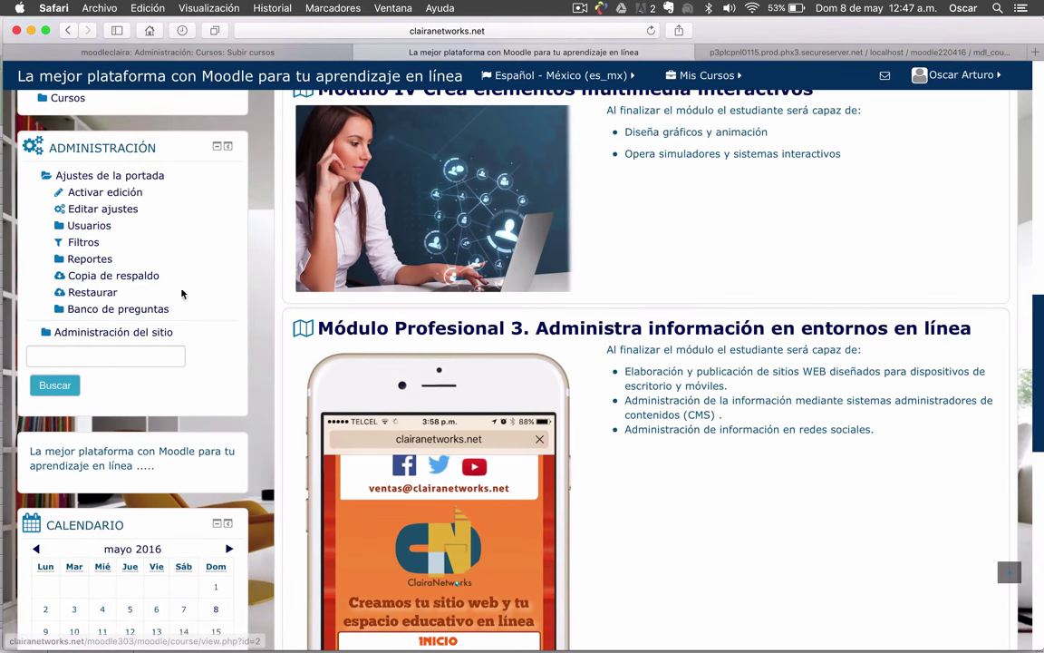
{"action": "left_click", "coordinate": [136, 333]}
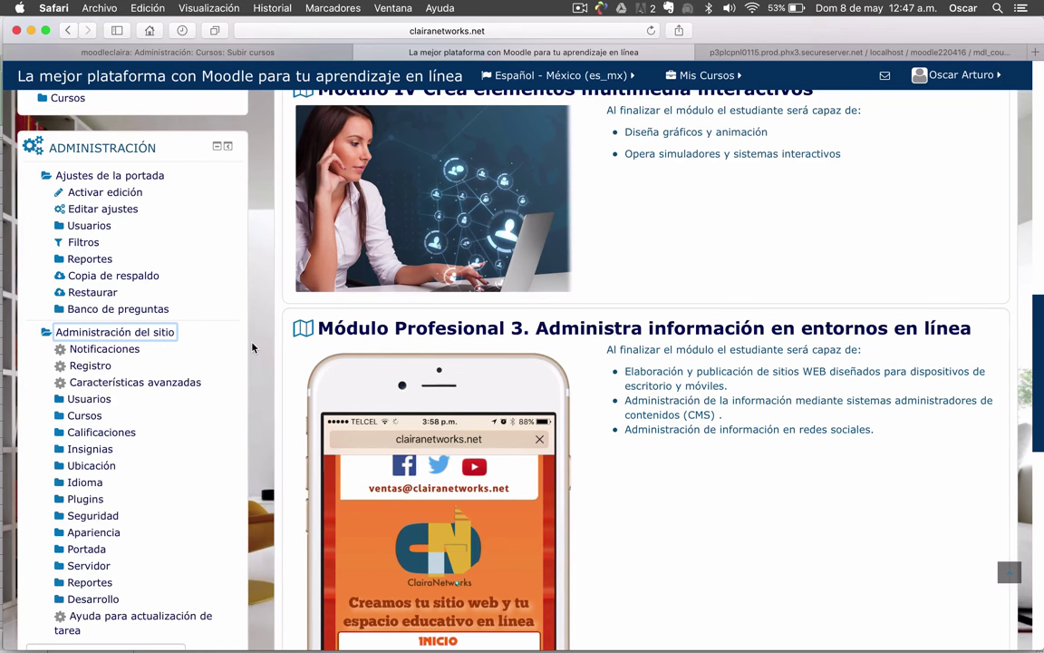
{"action": "scroll", "coordinate": [253, 348], "scroll_direction": "down", "scroll_amount": 2}
{"action": "left_click", "coordinate": [91, 300]}
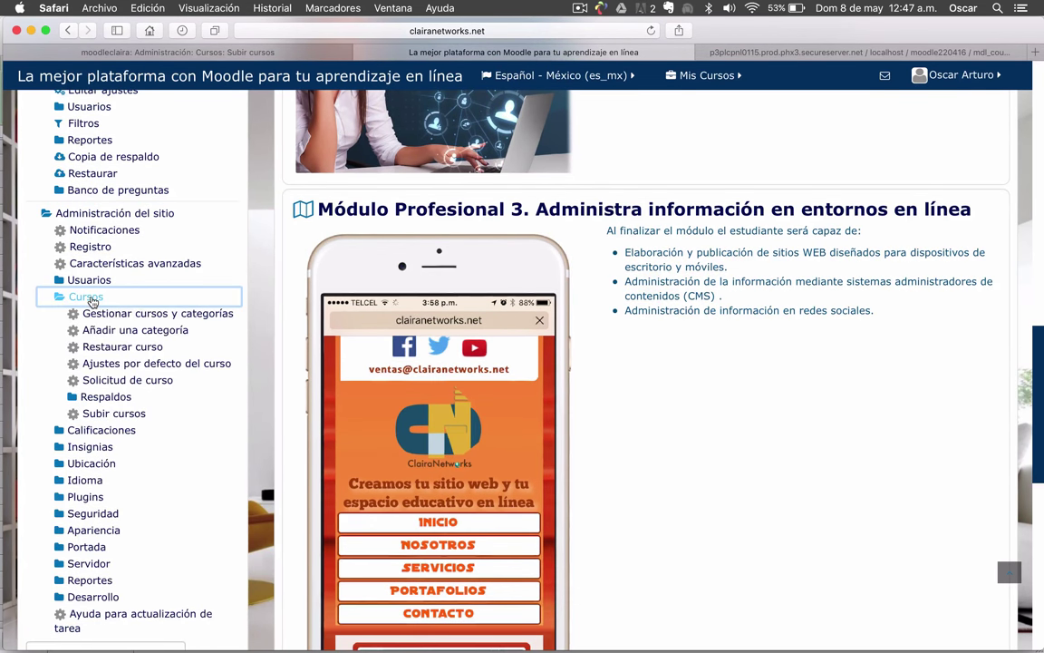
{"action": "left_click", "coordinate": [115, 415]}
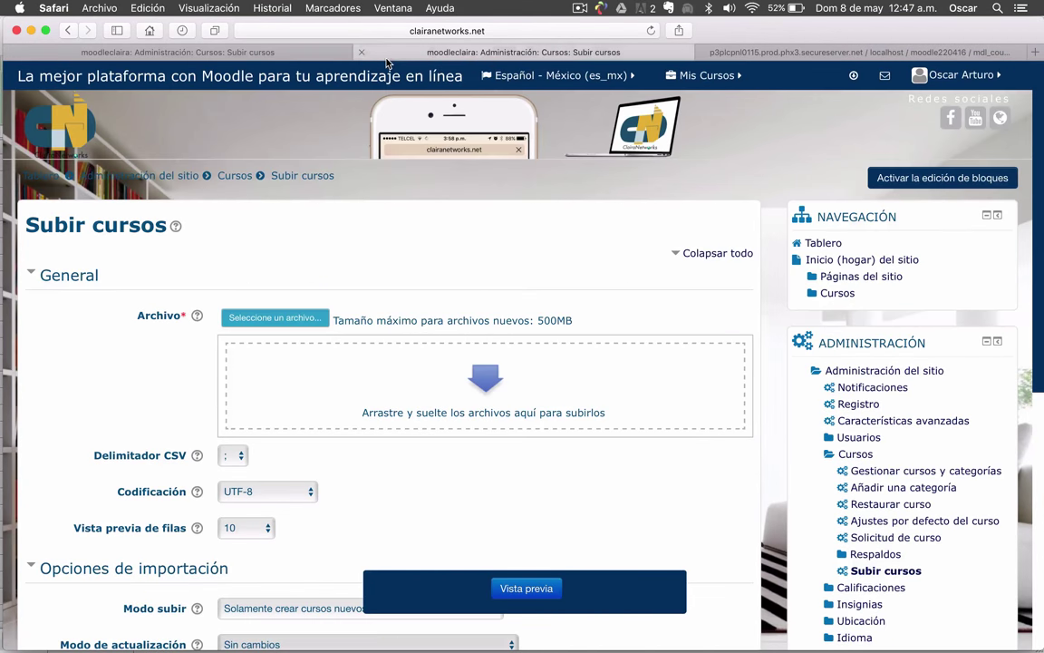
{"action": "left_click", "coordinate": [361, 52]}
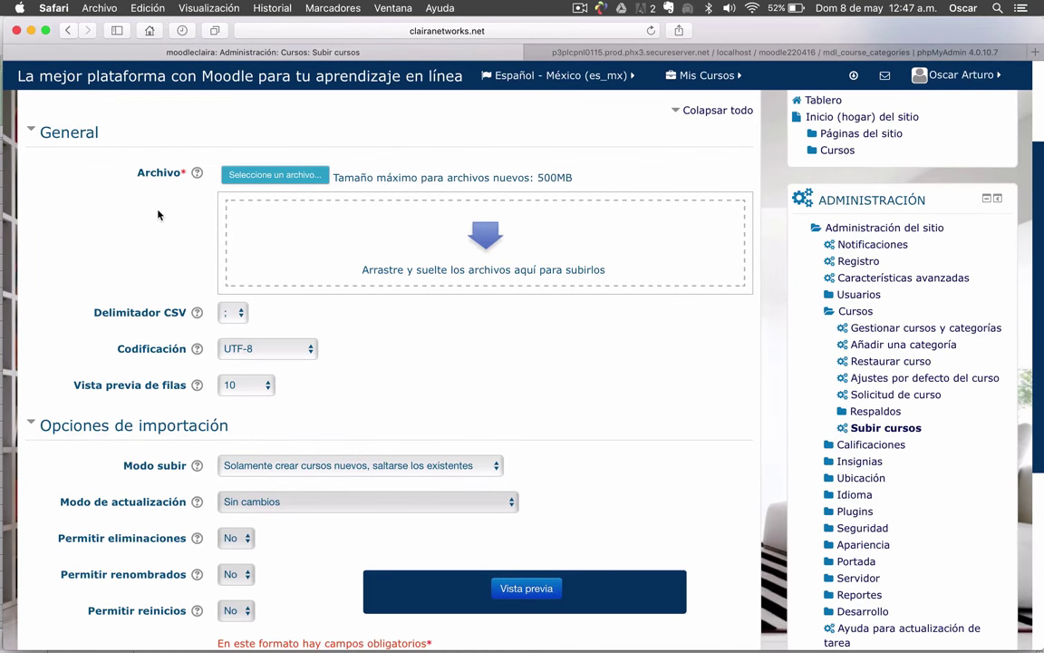
- Upload the cursos-masivos-claira file from the Desktop as the course file
{"action": "scroll", "coordinate": [158, 215], "scroll_direction": "up", "scroll_amount": 2}
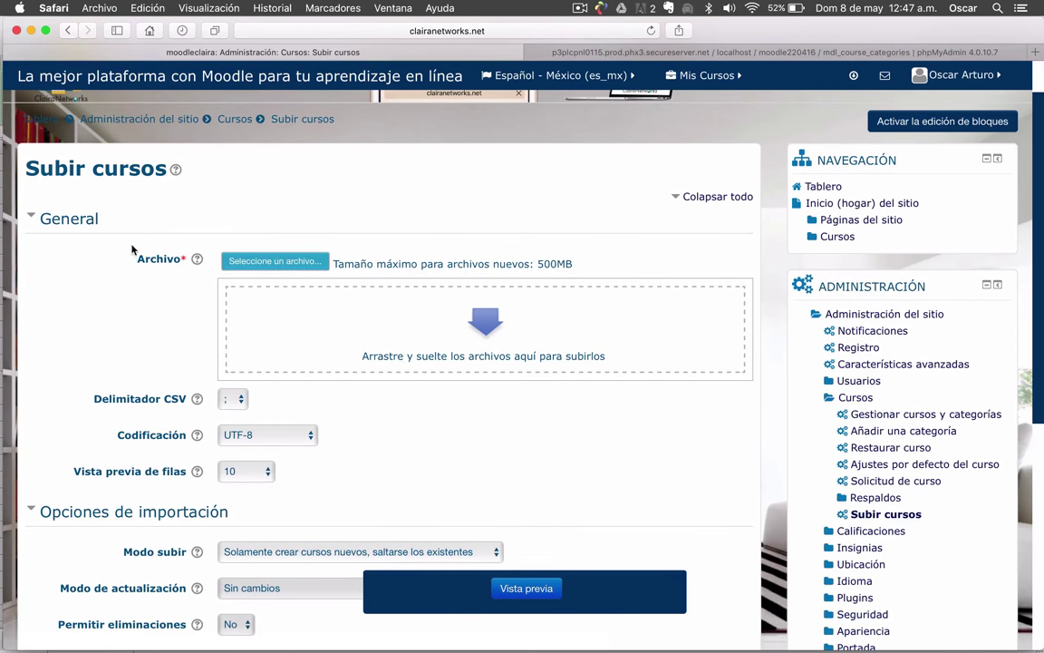
{"action": "left_click", "coordinate": [271, 269]}
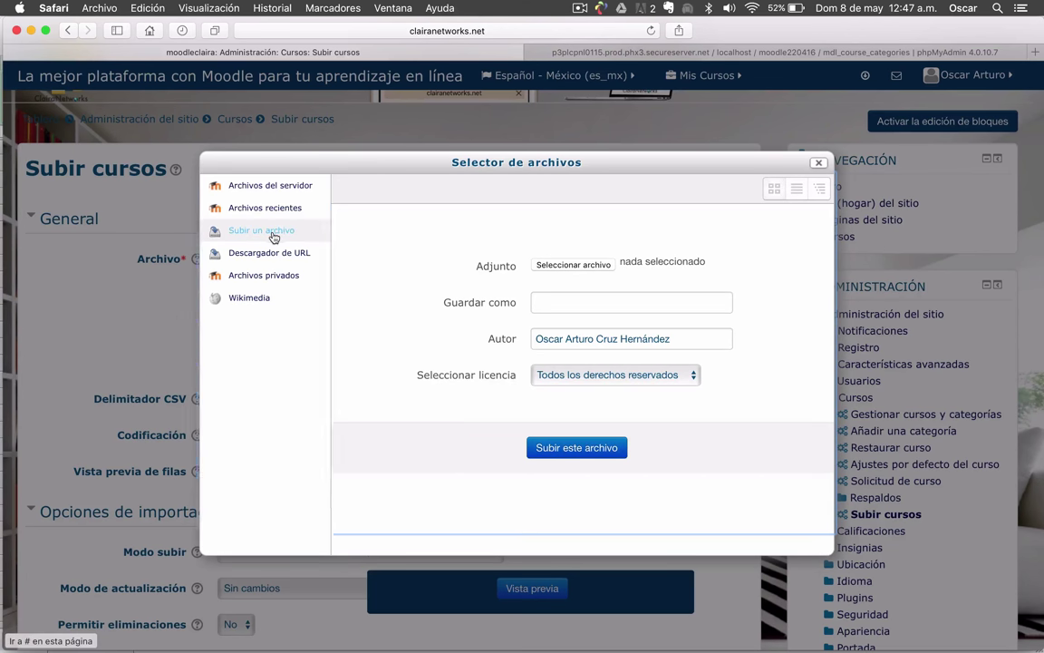
{"action": "left_click", "coordinate": [599, 265]}
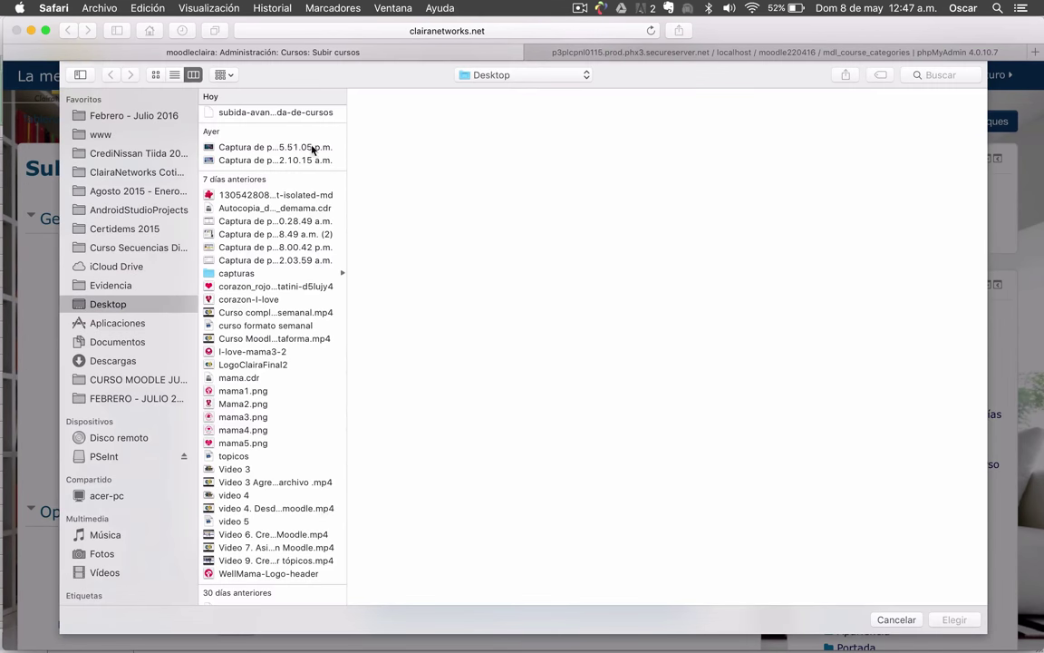
{"action": "scroll", "coordinate": [269, 139], "scroll_direction": "down", "scroll_amount": 1}
{"action": "left_click", "coordinate": [264, 127]}
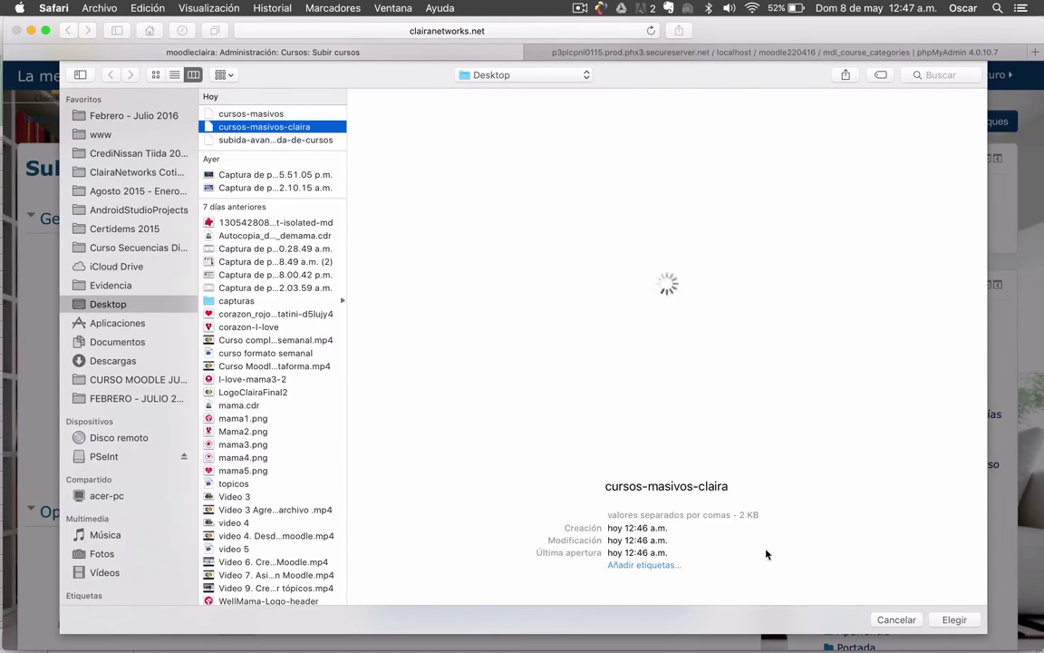
{"action": "left_click", "coordinate": [953, 621]}
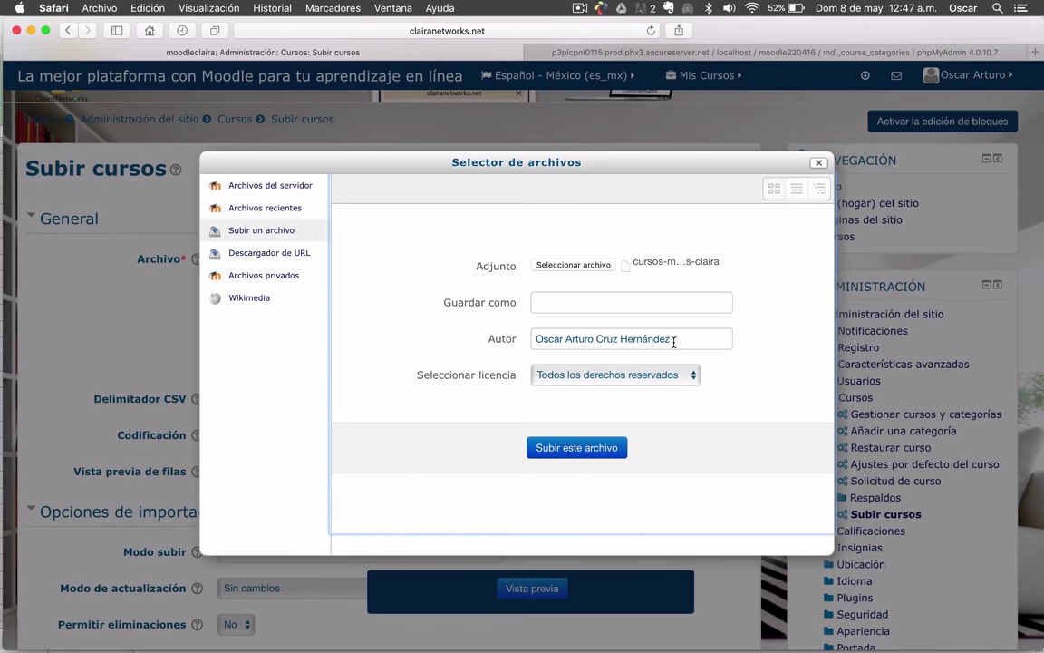
{"action": "left_click", "coordinate": [568, 448]}
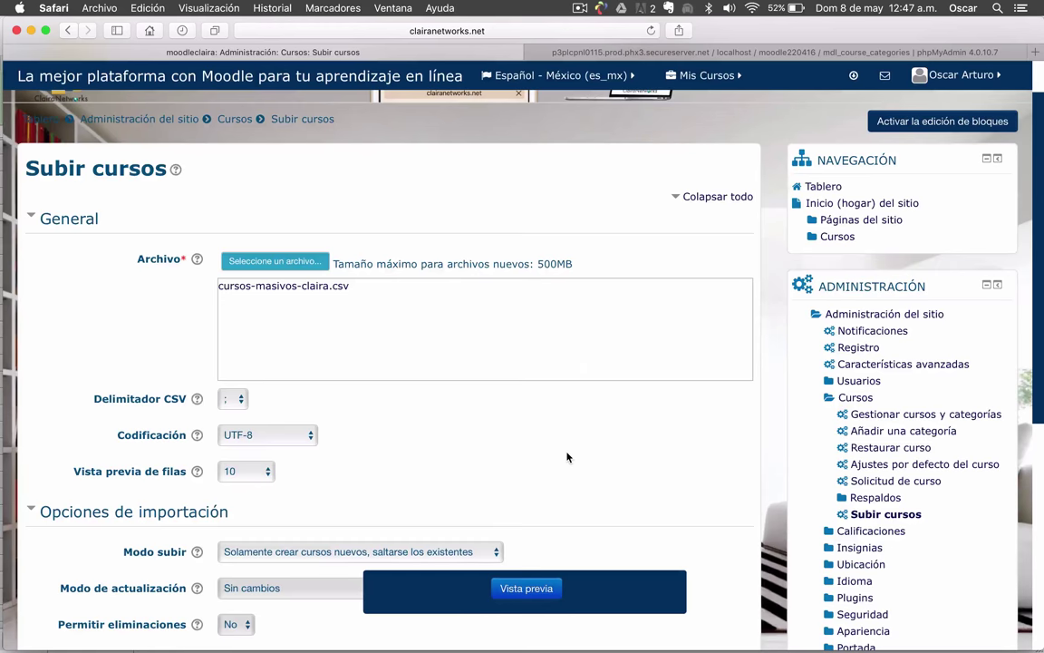
- Set the CSV delimiter to a comma and the number of preview rows to 20
{"action": "scroll", "coordinate": [183, 356], "scroll_direction": "down", "scroll_amount": 3}
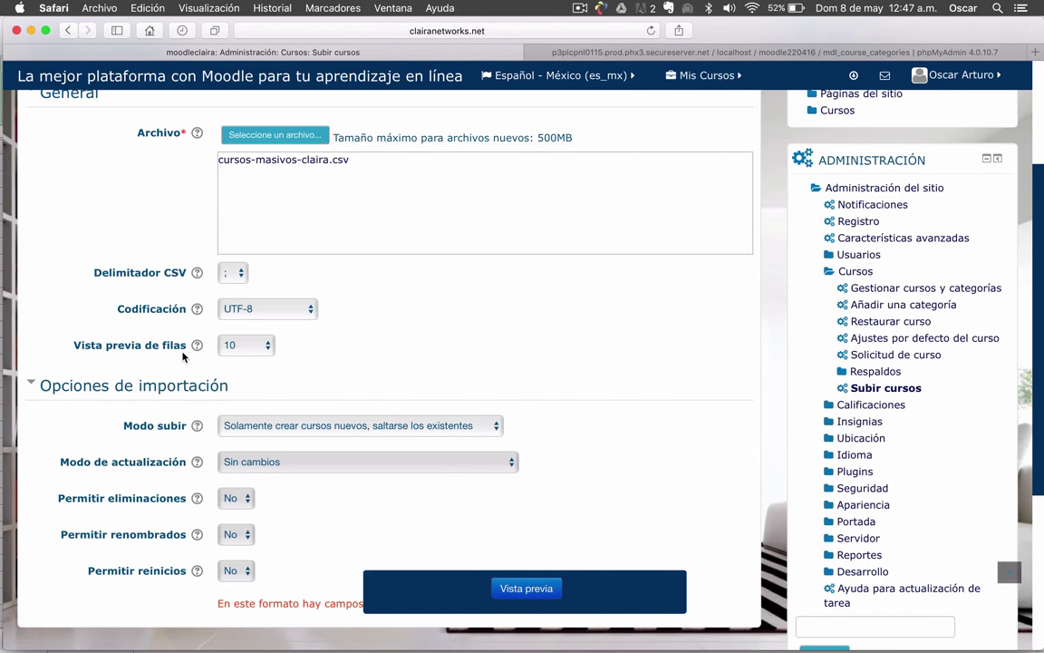
{"action": "left_click", "coordinate": [242, 274]}
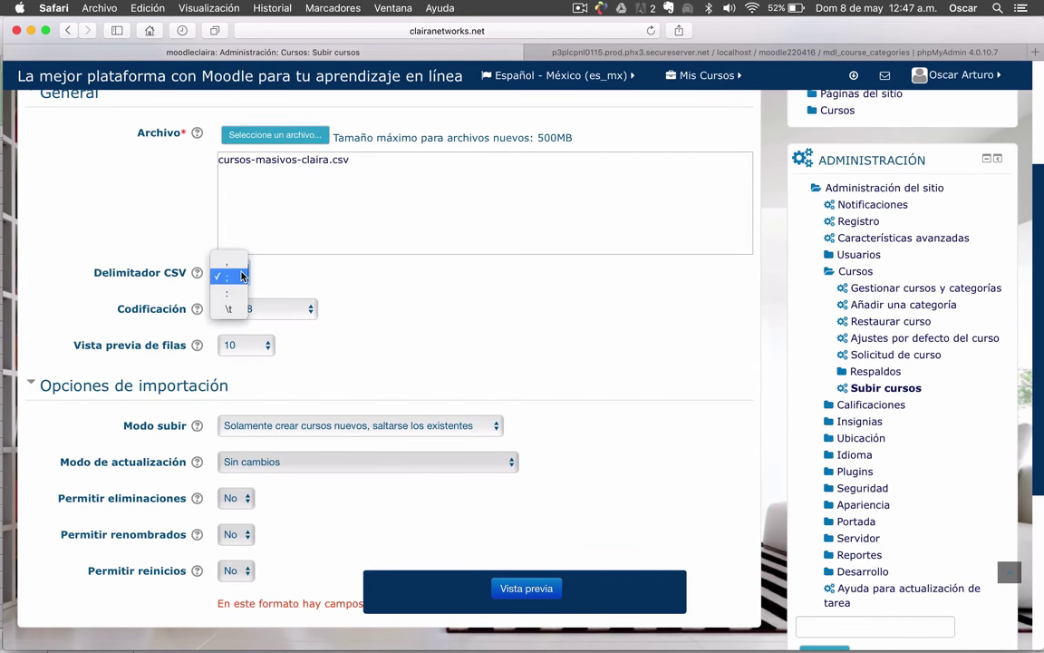
{"action": "left_click", "coordinate": [226, 261]}
{"action": "scroll", "coordinate": [99, 300], "scroll_direction": "down", "scroll_amount": 1}
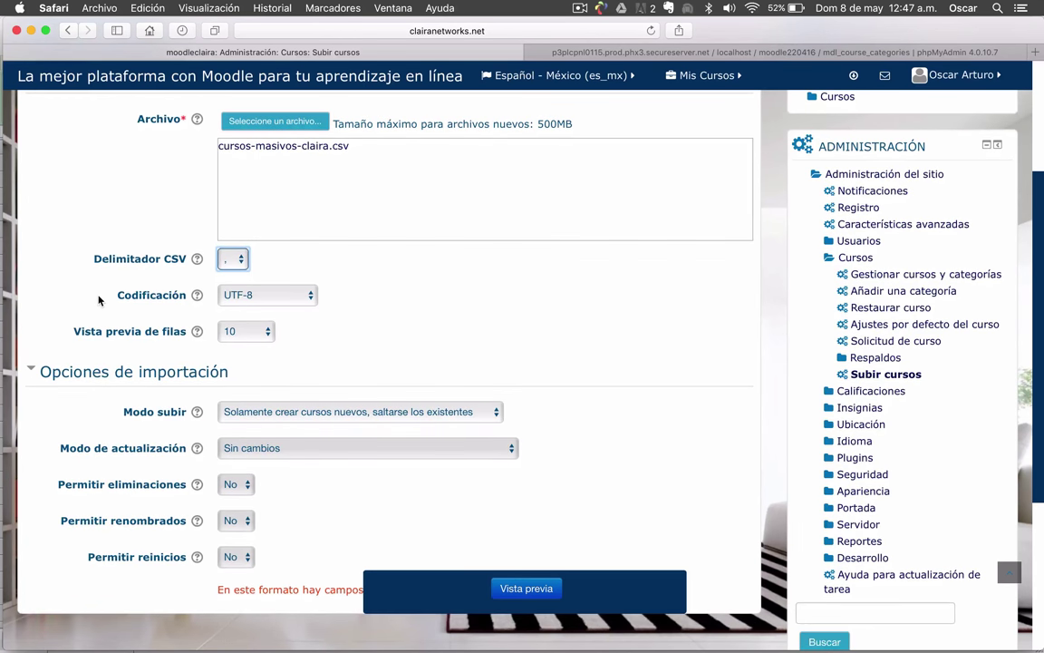
{"action": "scroll", "coordinate": [393, 336], "scroll_direction": "down", "scroll_amount": 1}
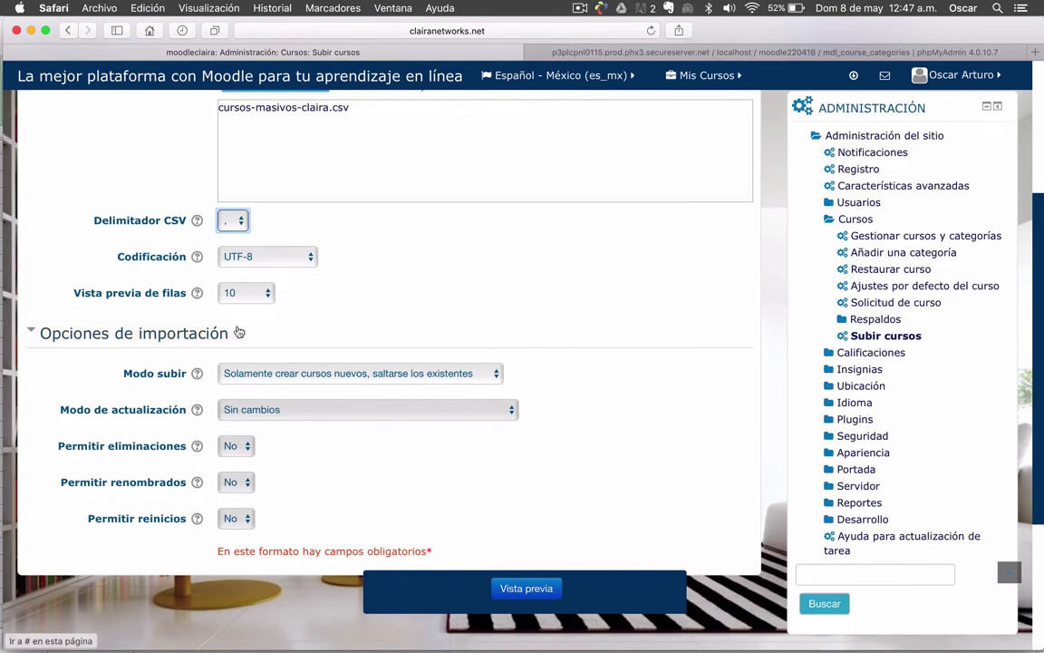
{"action": "left_click", "coordinate": [272, 294]}
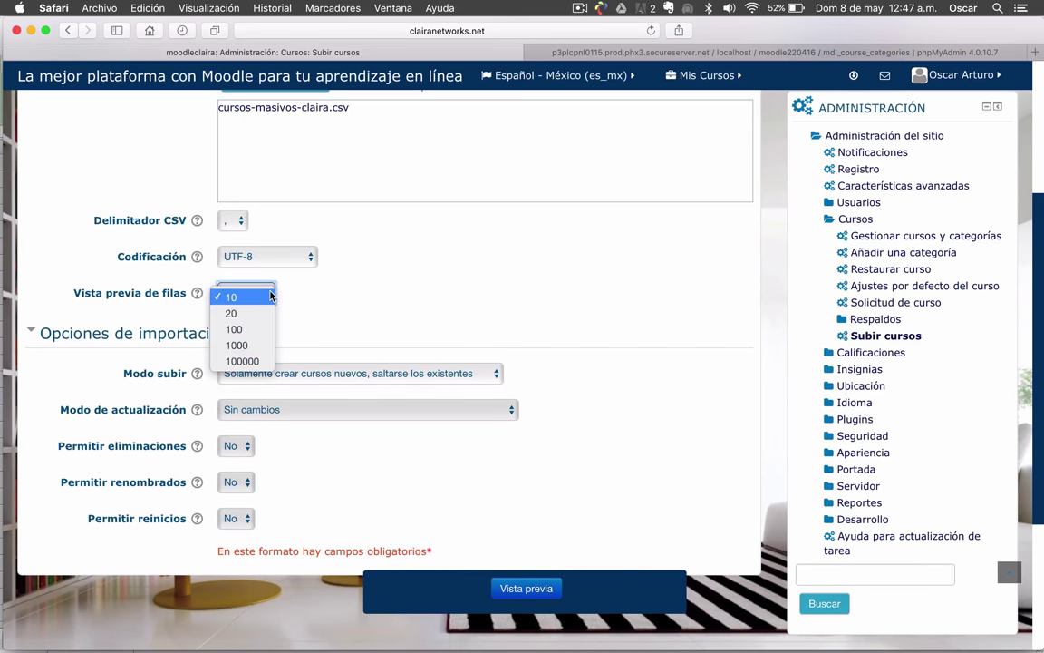
{"action": "left_click", "coordinate": [248, 314]}
- Choose "Solamente crear cursos nuevos, saltarse los existentes" as the upload mode in the import options
{"action": "scroll", "coordinate": [113, 315], "scroll_direction": "down", "scroll_amount": 1}
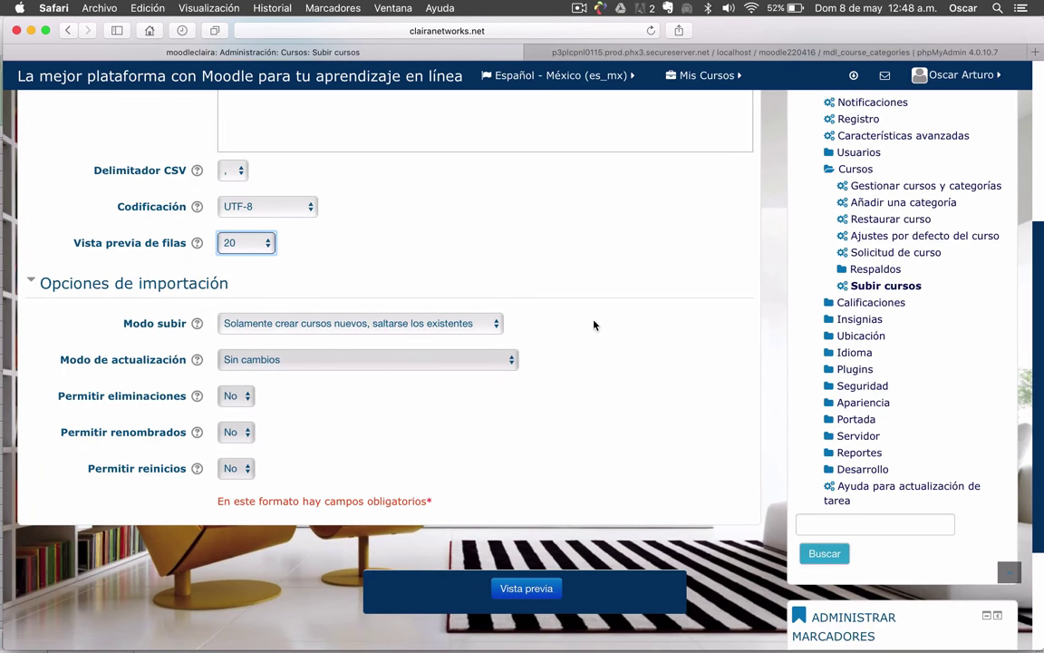
{"action": "left_click", "coordinate": [490, 324]}
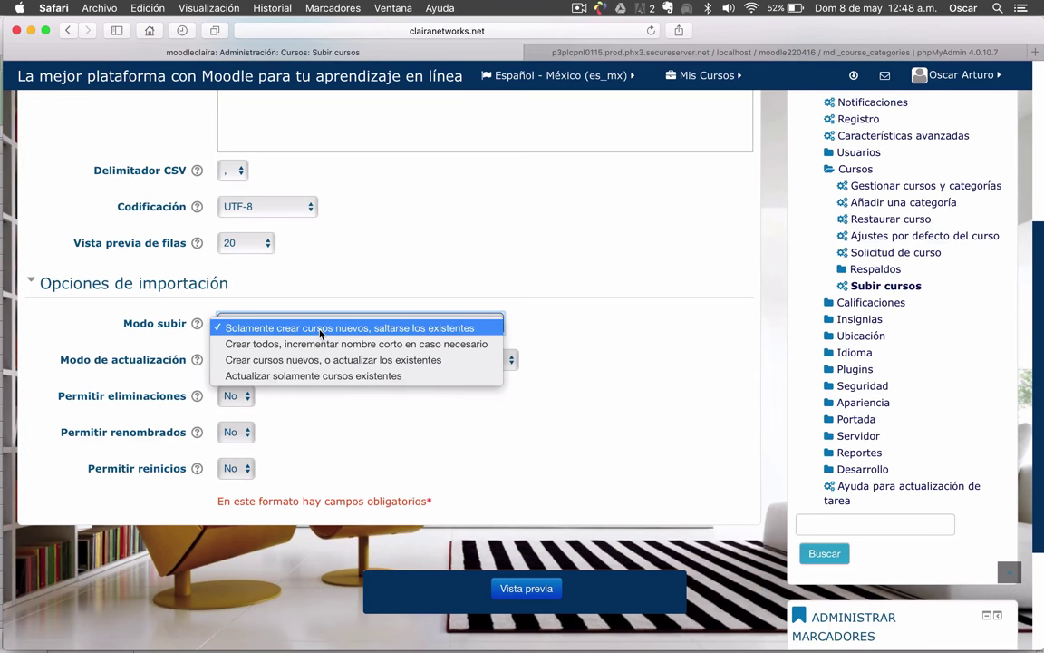
{"action": "left_click", "coordinate": [442, 330]}
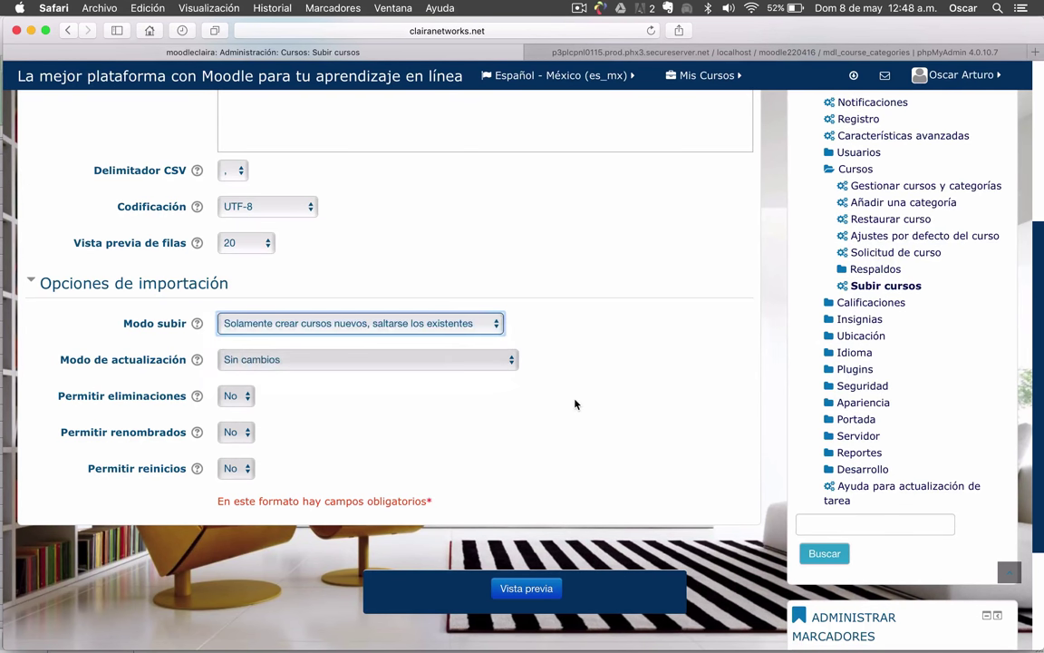
- Check the upload form's settings and generate the preview of the courses in the file
{"action": "scroll", "coordinate": [575, 404], "scroll_direction": "down", "scroll_amount": 2}
{"action": "scroll", "coordinate": [575, 404], "scroll_direction": "up", "scroll_amount": 4}
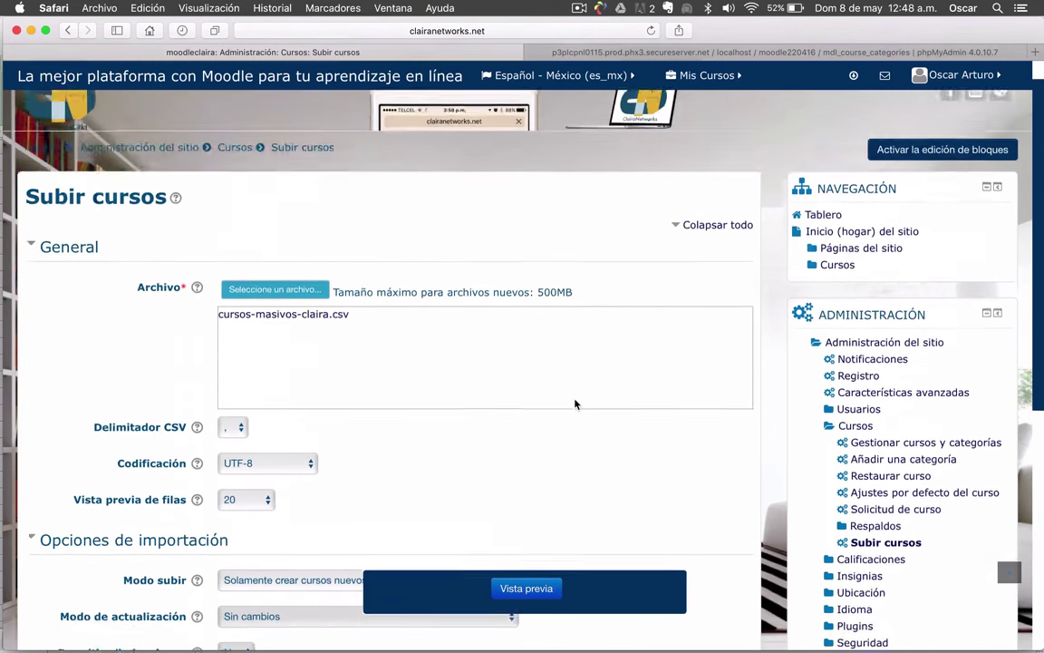
{"action": "scroll", "coordinate": [575, 405], "scroll_direction": "down", "scroll_amount": 6}
{"action": "scroll", "coordinate": [575, 404], "scroll_direction": "up", "scroll_amount": 3}
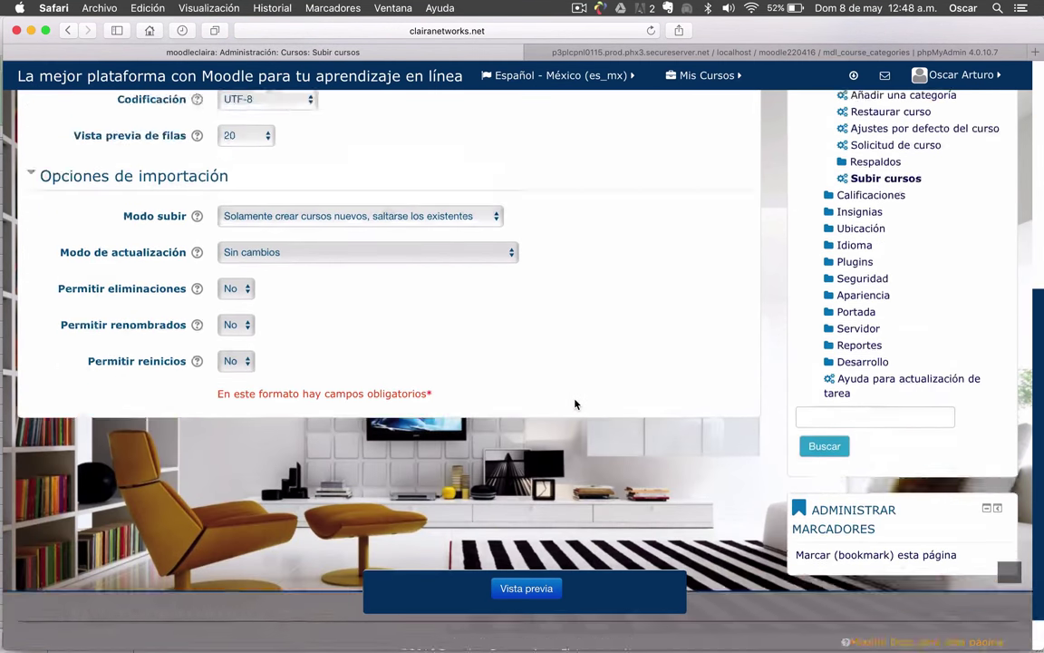
{"action": "scroll", "coordinate": [575, 405], "scroll_direction": "down", "scroll_amount": 2}
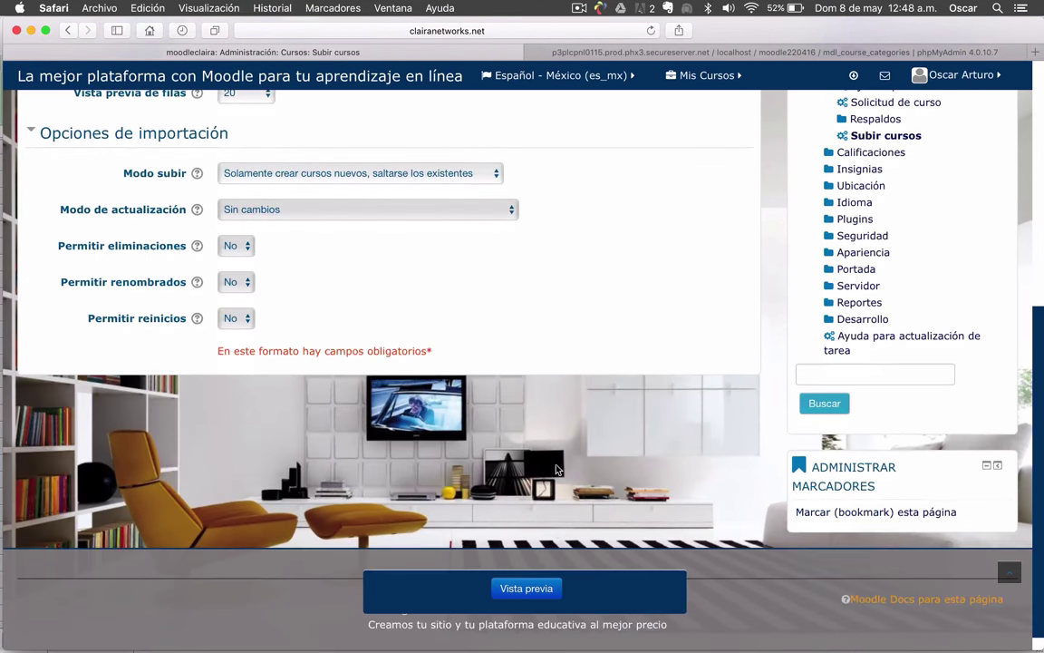
{"action": "left_click", "coordinate": [535, 589]}
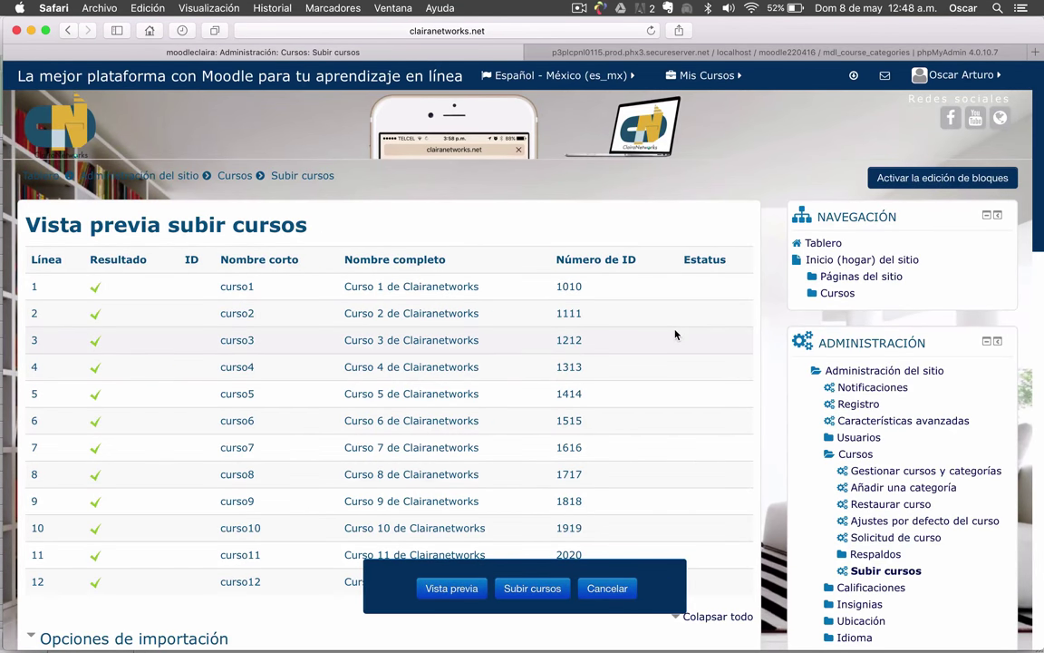
- Review the preview of the twelve courses and check the import, course process and default course settings below it
{"action": "scroll", "coordinate": [675, 335], "scroll_direction": "down", "scroll_amount": 5}
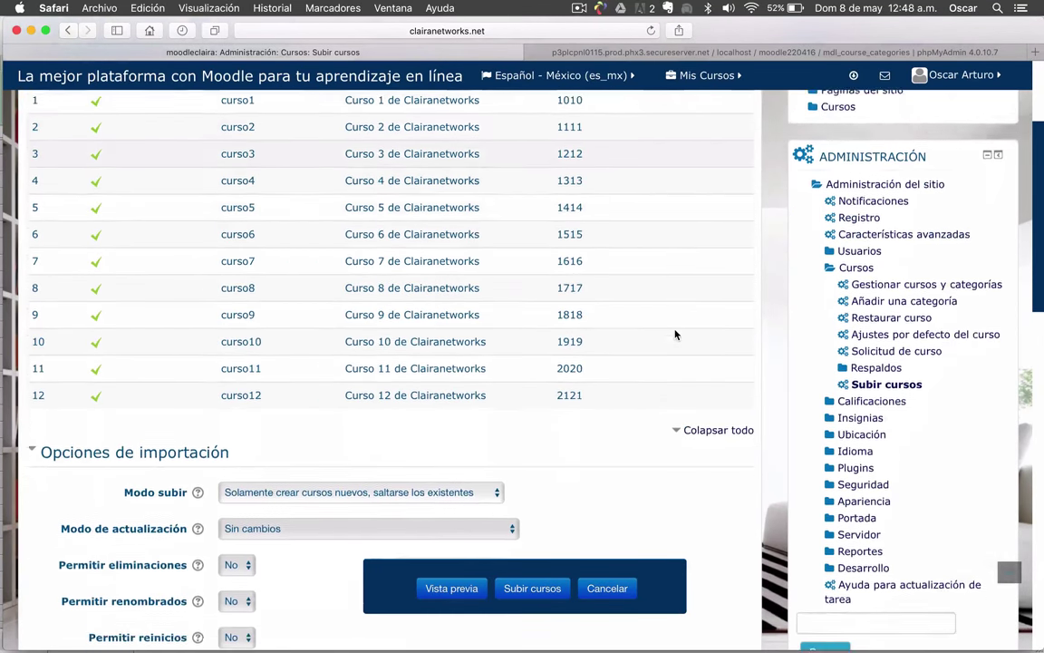
{"action": "scroll", "coordinate": [675, 335], "scroll_direction": "down", "scroll_amount": 1}
{"action": "scroll", "coordinate": [675, 334], "scroll_direction": "up", "scroll_amount": 3}
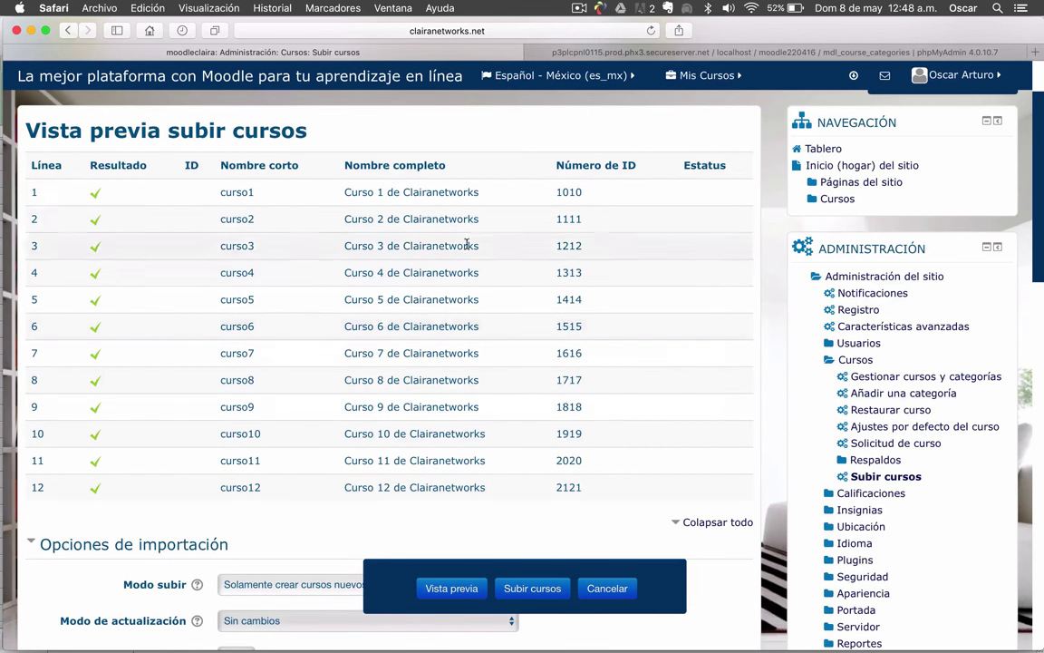
{"action": "scroll", "coordinate": [410, 195], "scroll_direction": "down", "scroll_amount": 3}
{"action": "scroll", "coordinate": [416, 196], "scroll_direction": "down", "scroll_amount": 15}
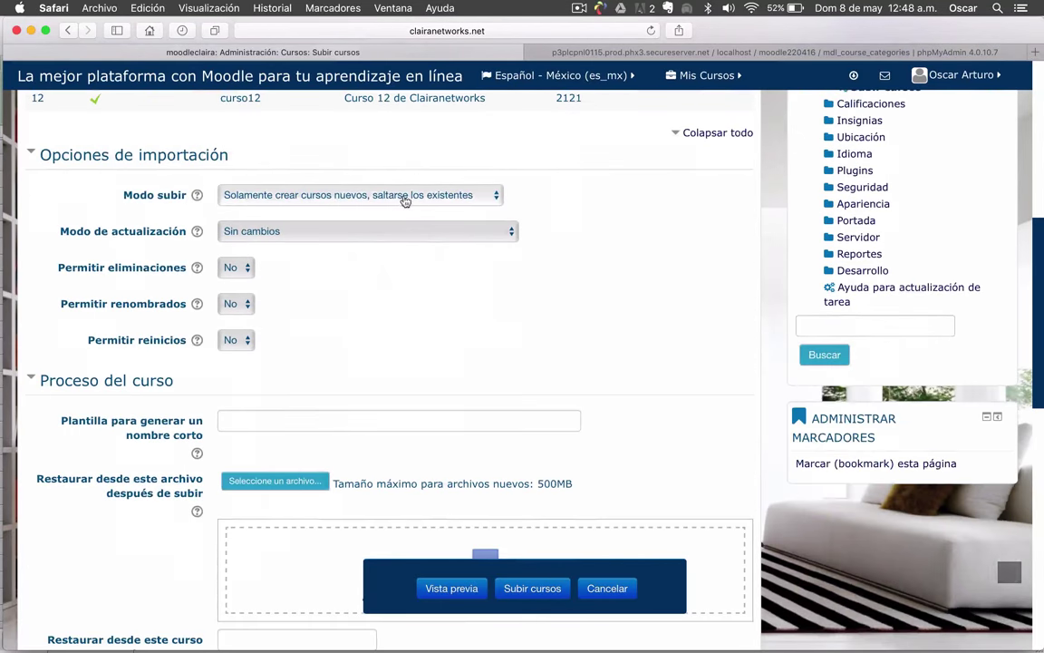
{"action": "scroll", "coordinate": [116, 238], "scroll_direction": "down", "scroll_amount": 5}
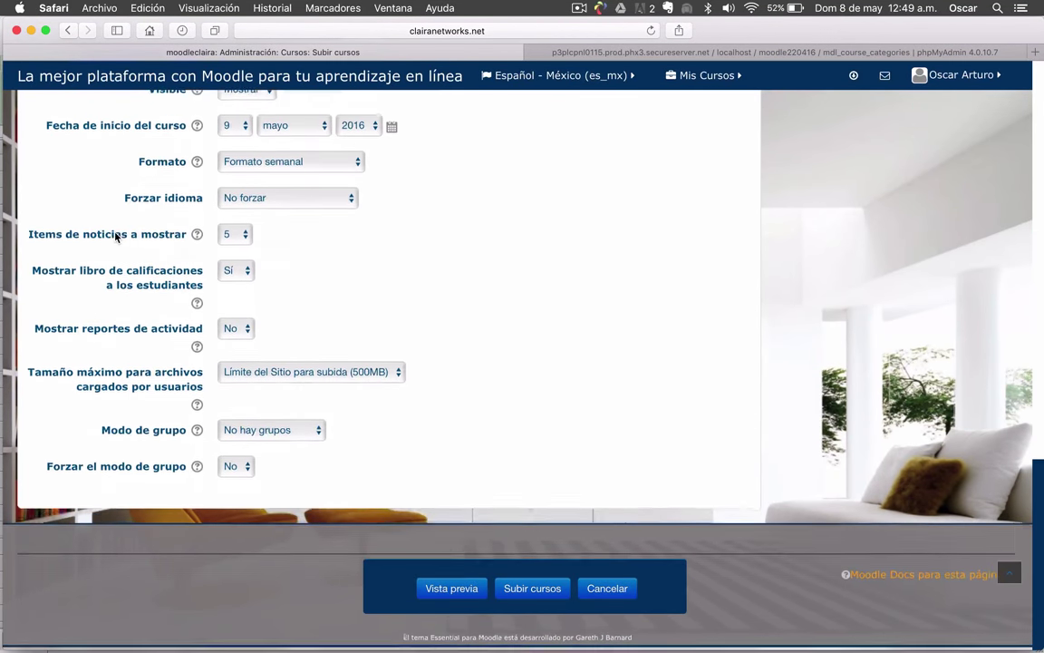
{"action": "scroll", "coordinate": [114, 308], "scroll_direction": "up", "scroll_amount": 15}
{"action": "scroll", "coordinate": [115, 320], "scroll_direction": "down", "scroll_amount": 5}
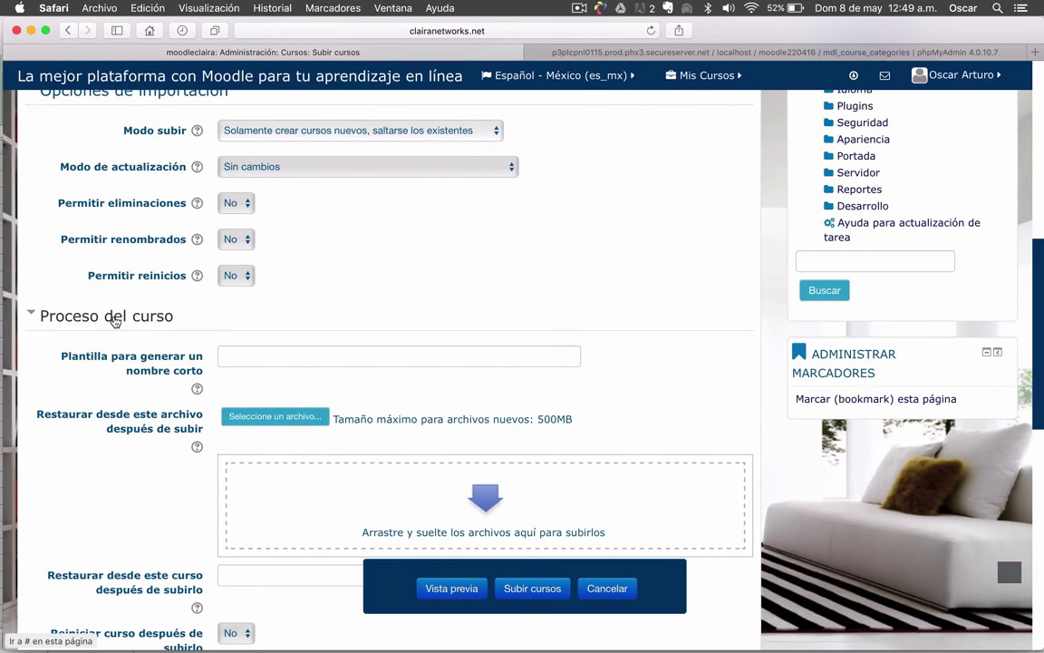
{"action": "scroll", "coordinate": [114, 321], "scroll_direction": "up", "scroll_amount": 1}
{"action": "scroll", "coordinate": [122, 243], "scroll_direction": "down", "scroll_amount": 1}
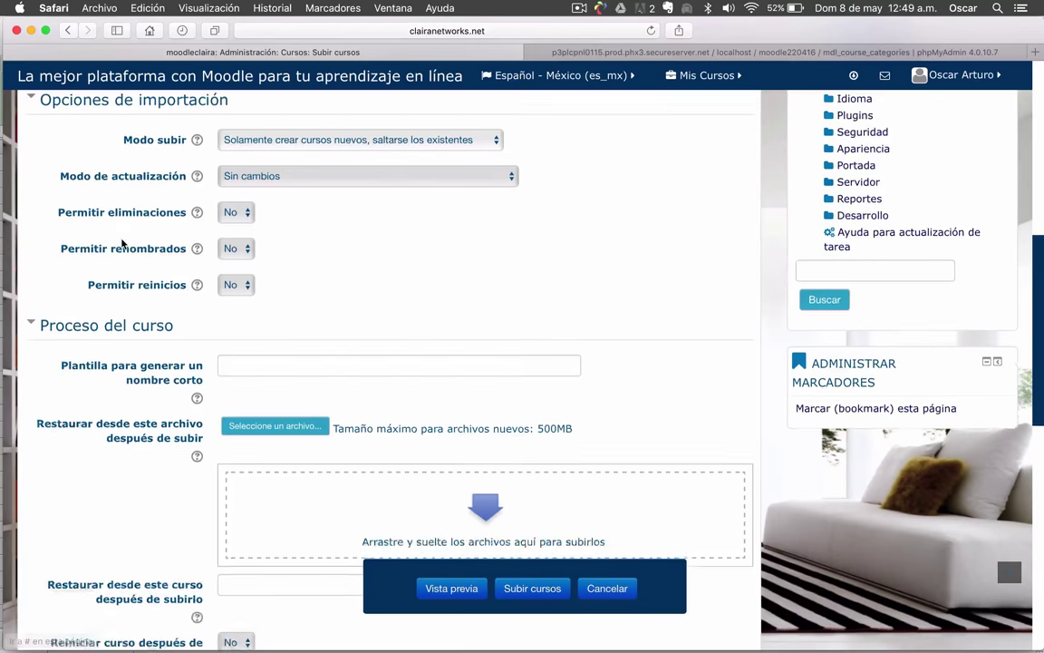
{"action": "scroll", "coordinate": [123, 243], "scroll_direction": "down", "scroll_amount": 14}
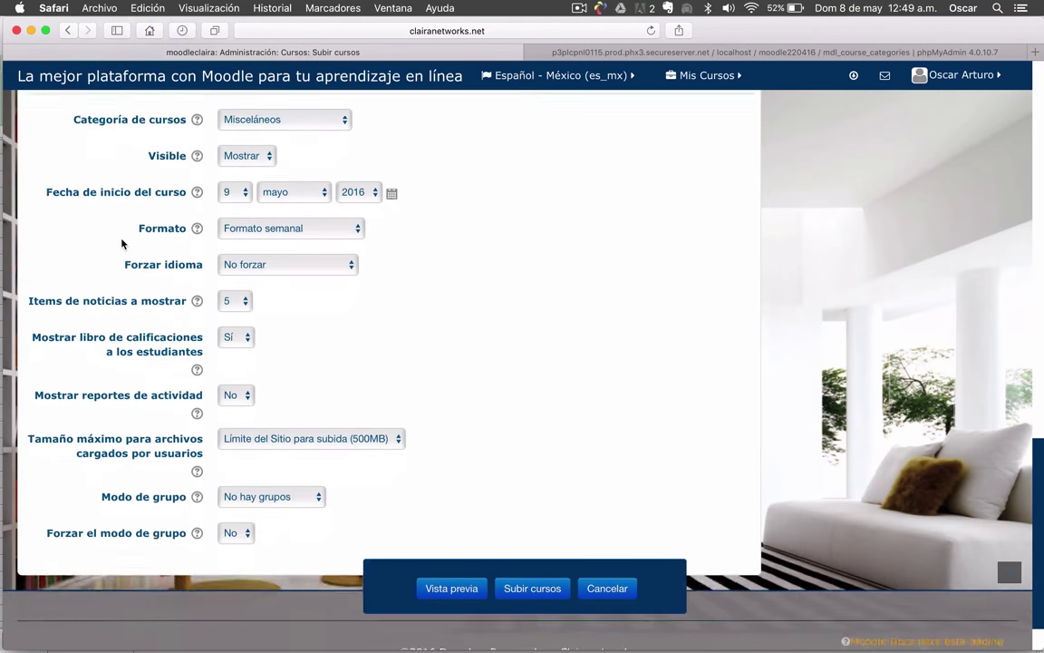
{"action": "scroll", "coordinate": [123, 243], "scroll_direction": "down", "scroll_amount": 2}
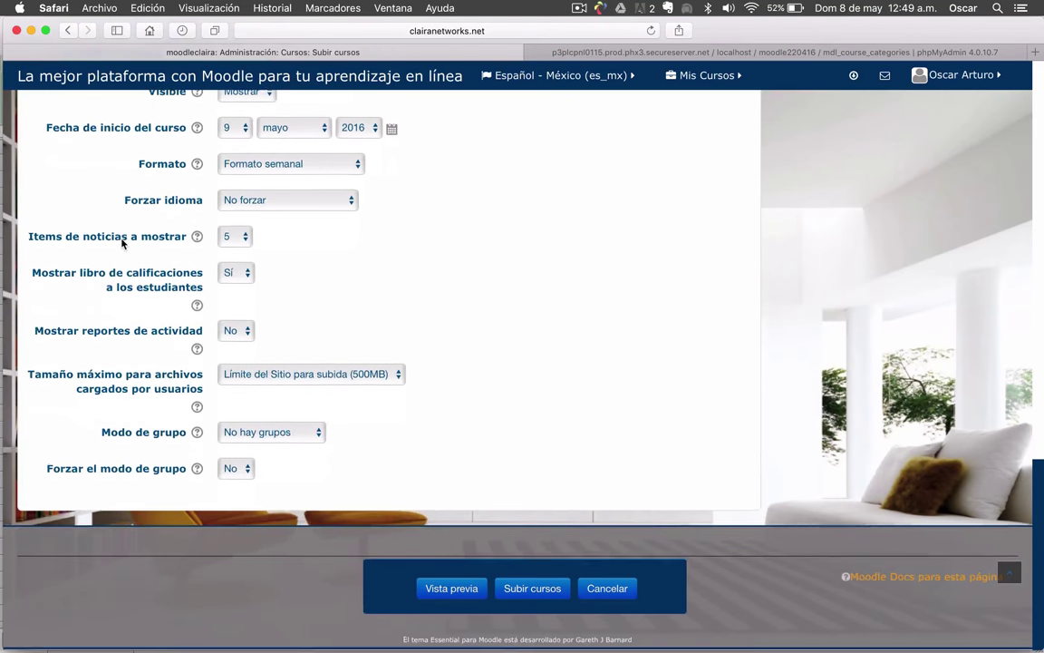
- Upload the previewed courses to the site and review the results table and its summary
{"action": "left_click", "coordinate": [544, 591]}
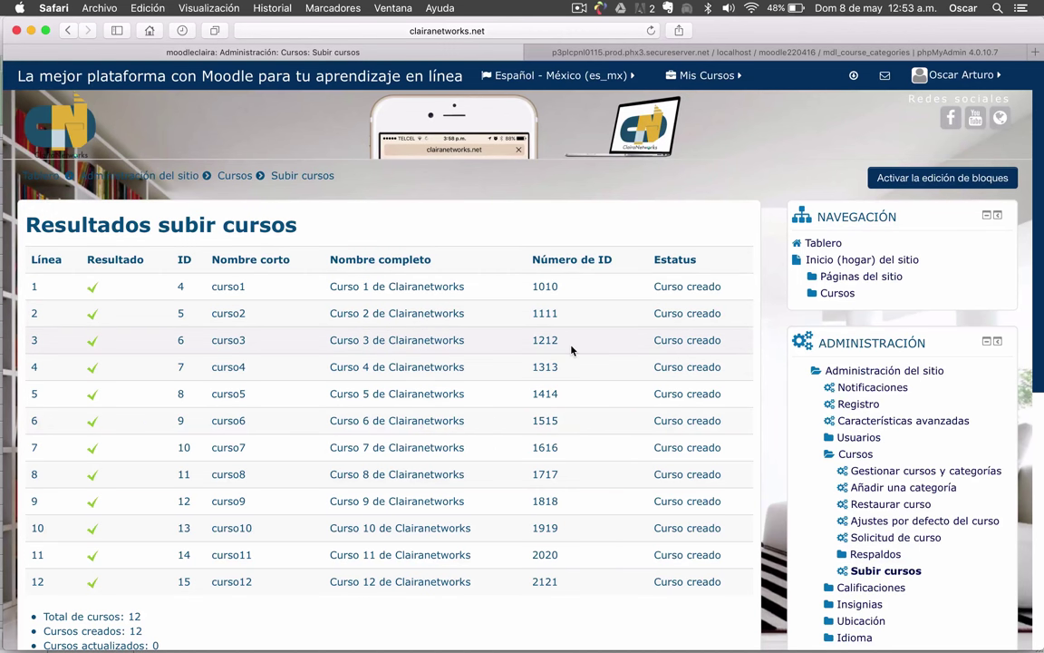
{"action": "scroll", "coordinate": [571, 350], "scroll_direction": "down", "scroll_amount": 1}
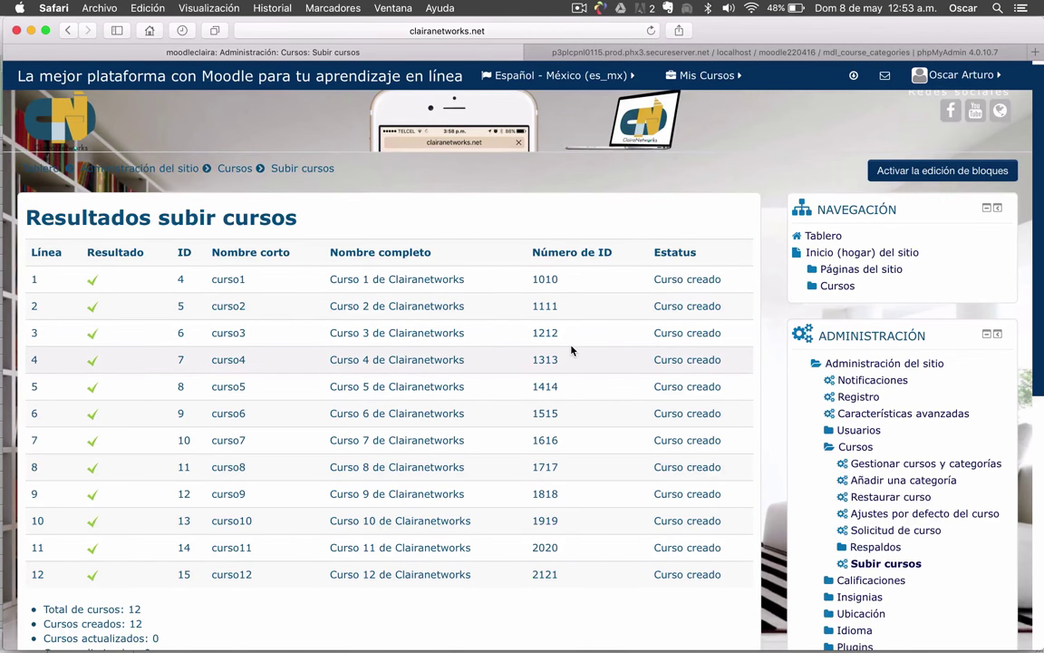
{"action": "scroll", "coordinate": [572, 350], "scroll_direction": "down", "scroll_amount": 5}
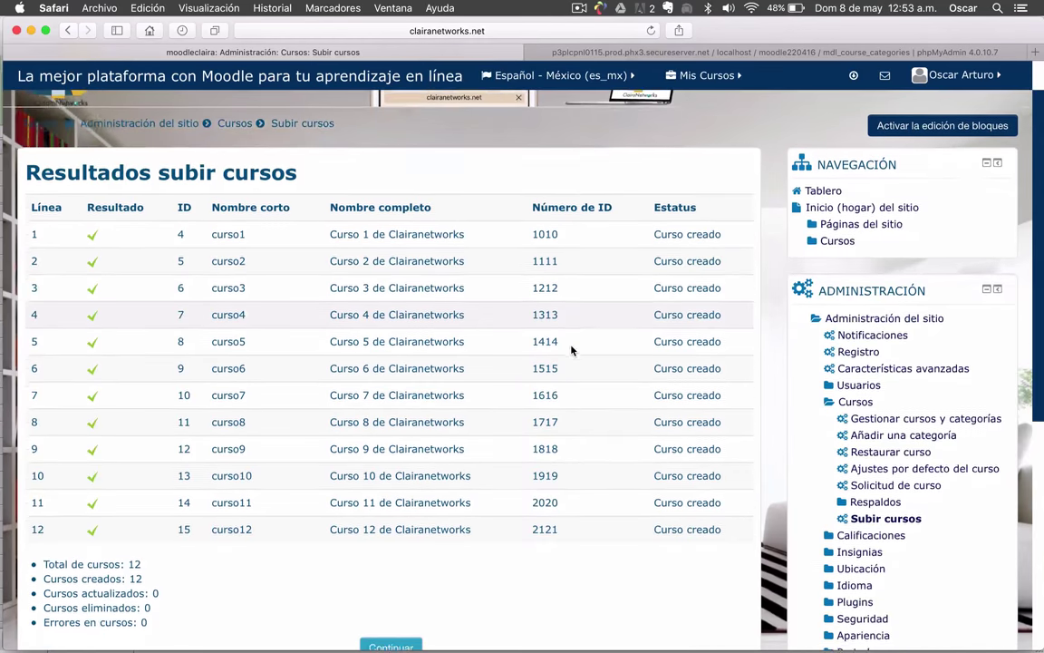
{"action": "scroll", "coordinate": [571, 350], "scroll_direction": "down", "scroll_amount": 2}
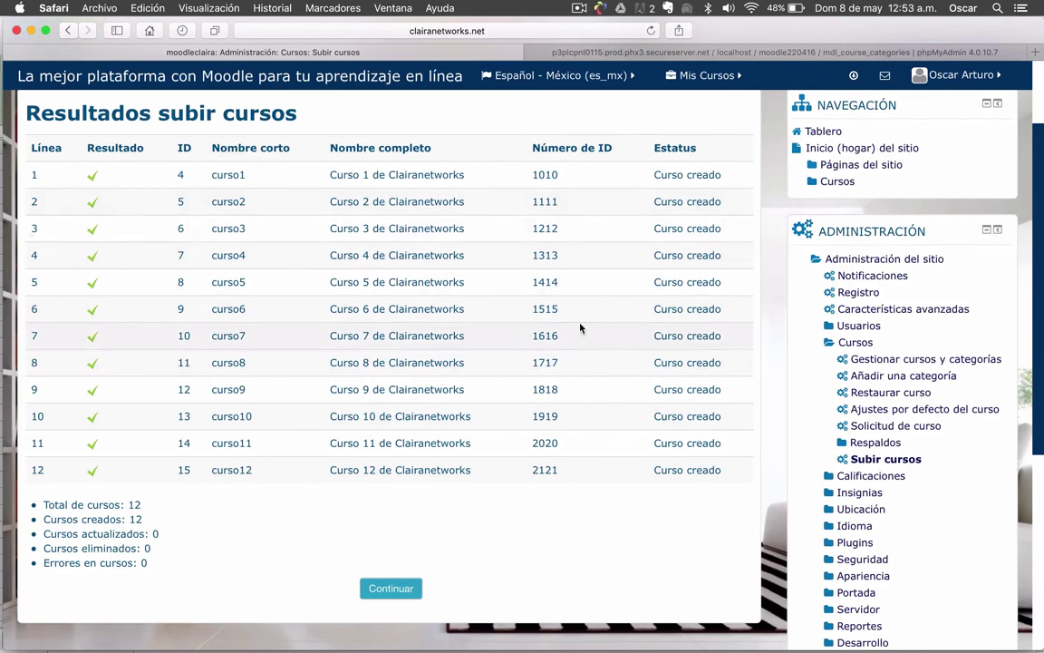
{"action": "scroll", "coordinate": [441, 344], "scroll_direction": "down", "scroll_amount": 6}
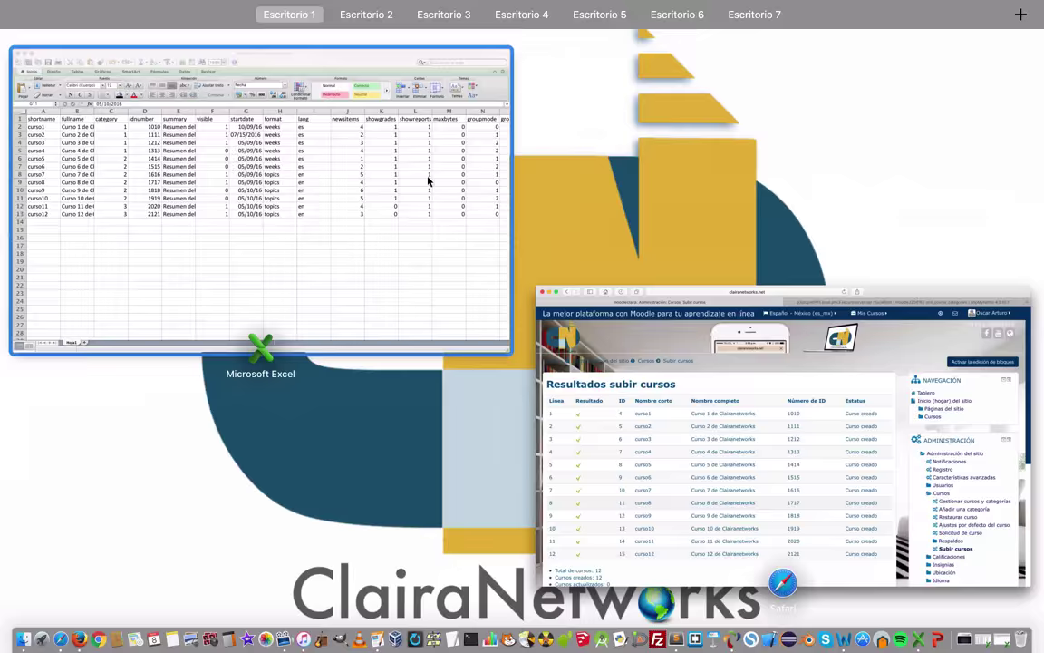
- Switch to the course sheet in Excel, check its groupmode and maxbytes columns, and open the Calculator
{"action": "left_click", "coordinate": [435, 181]}
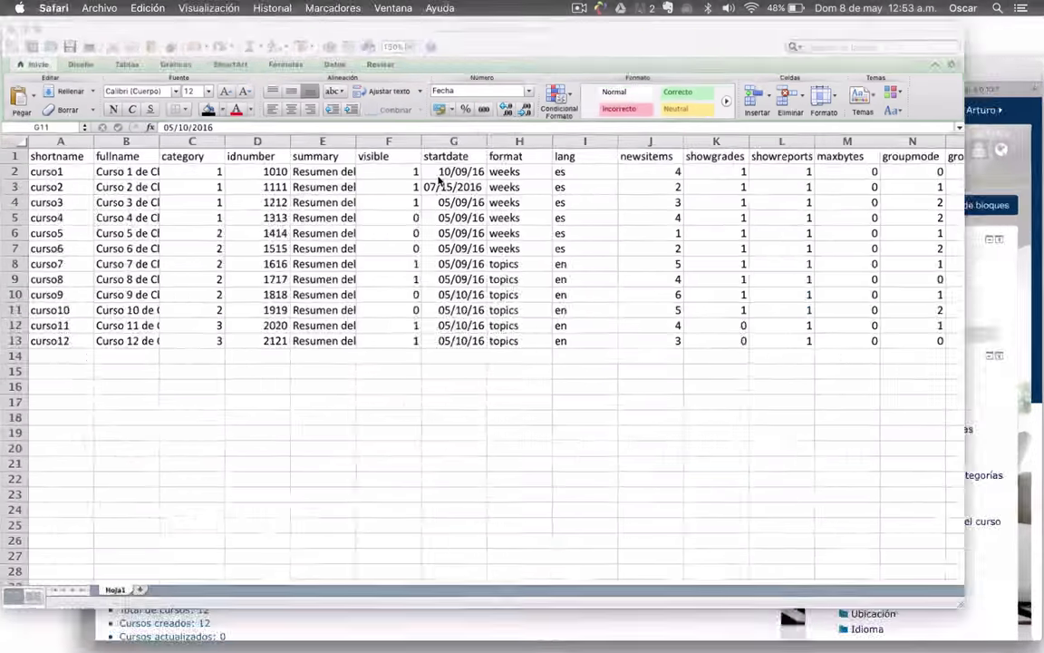
{"action": "left_click", "coordinate": [923, 181]}
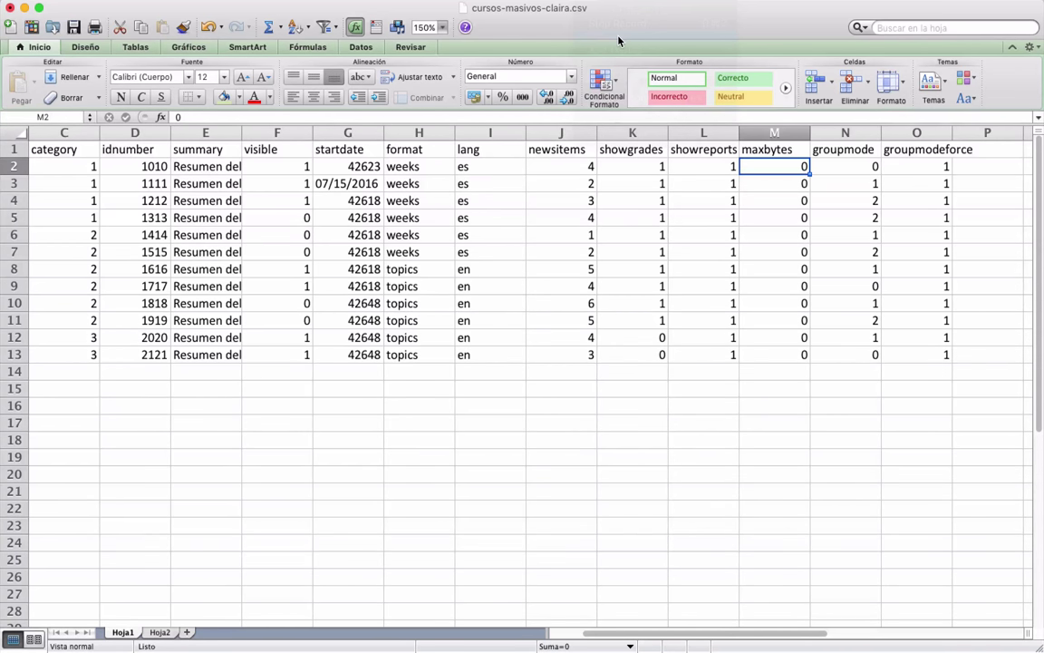
{"action": "mouse_move", "coordinate": [366, 634]}
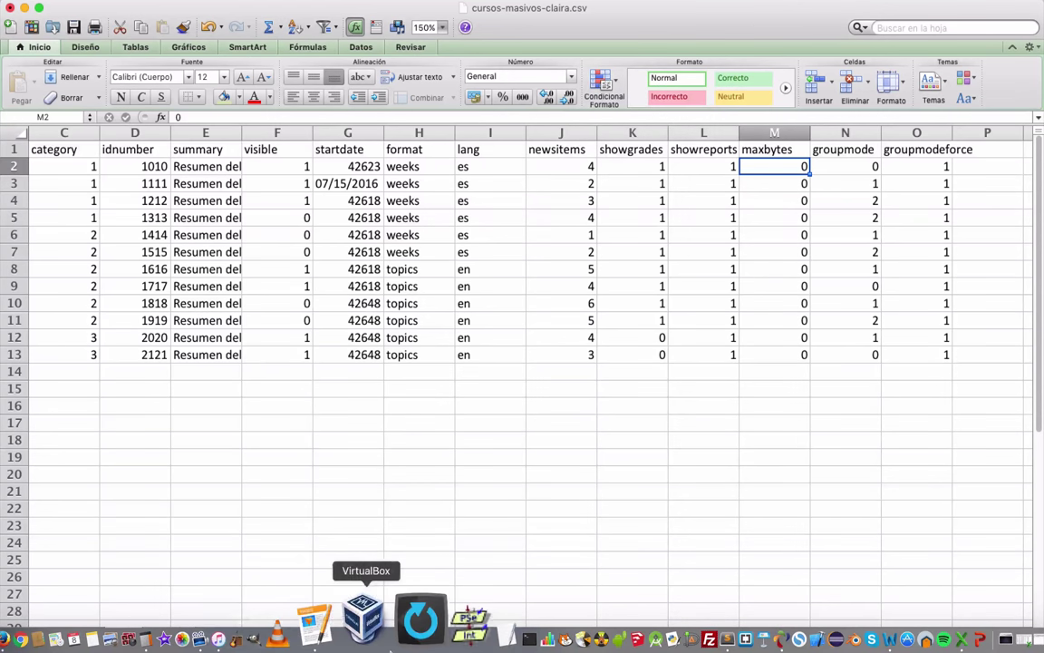
{"action": "left_click", "coordinate": [215, 620]}
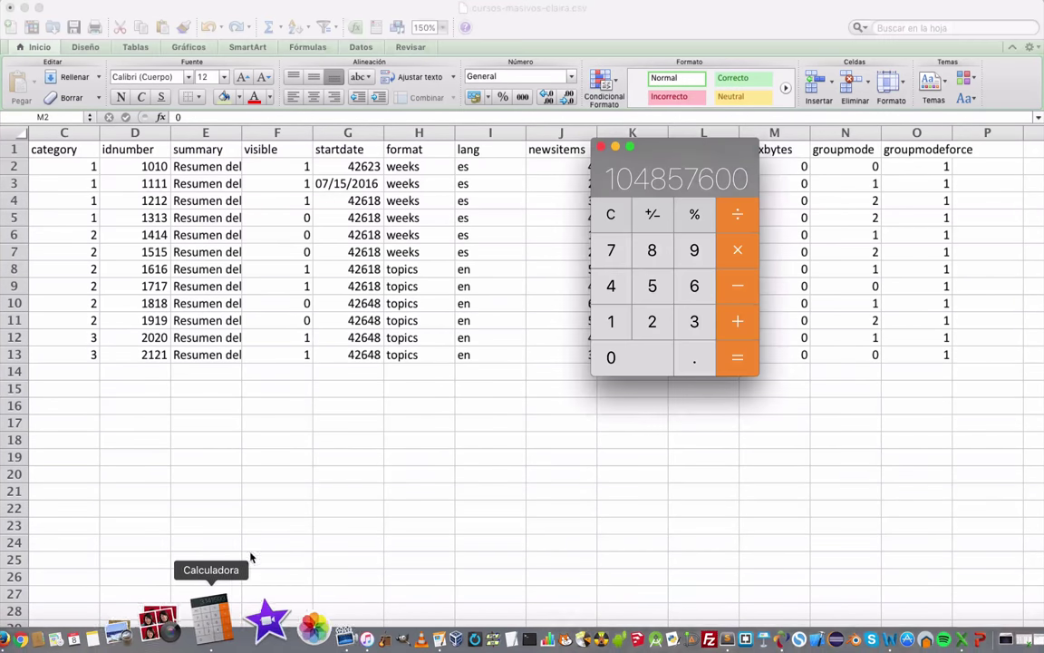
- Calculate 50 × 1024 × 1024 in the Calculator and copy the result
{"action": "left_click", "coordinate": [609, 216]}
{"action": "left_click_drag", "start_coordinate": [691, 158], "coordinate": [613, 240]}
{"action": "type", "text": "50"}
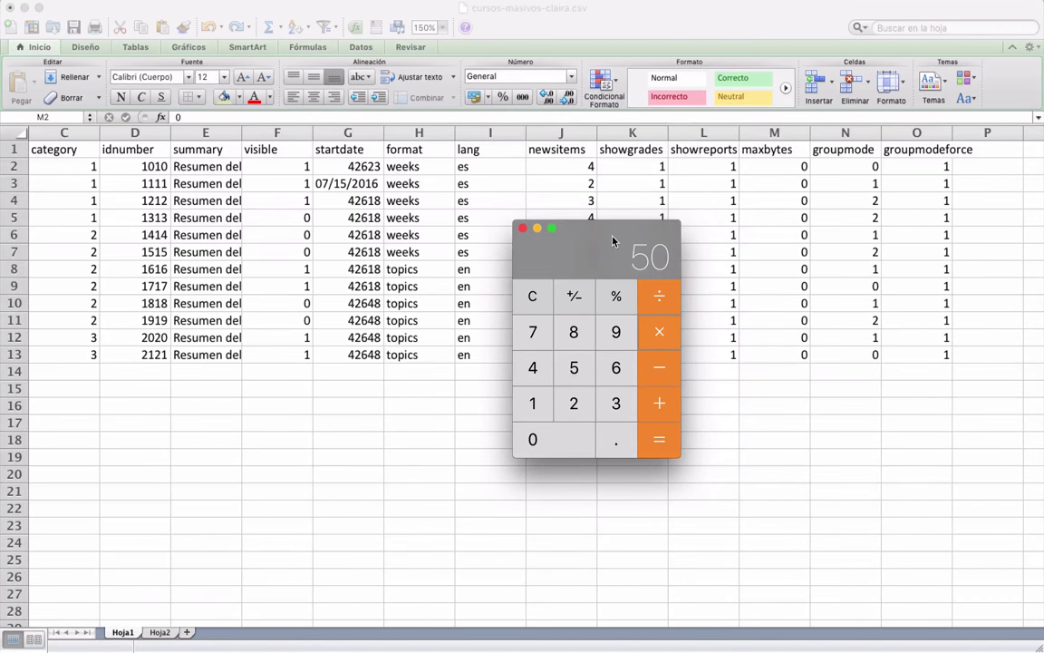
{"action": "type", "text": "*10"}
{"action": "type", "text": "24"}
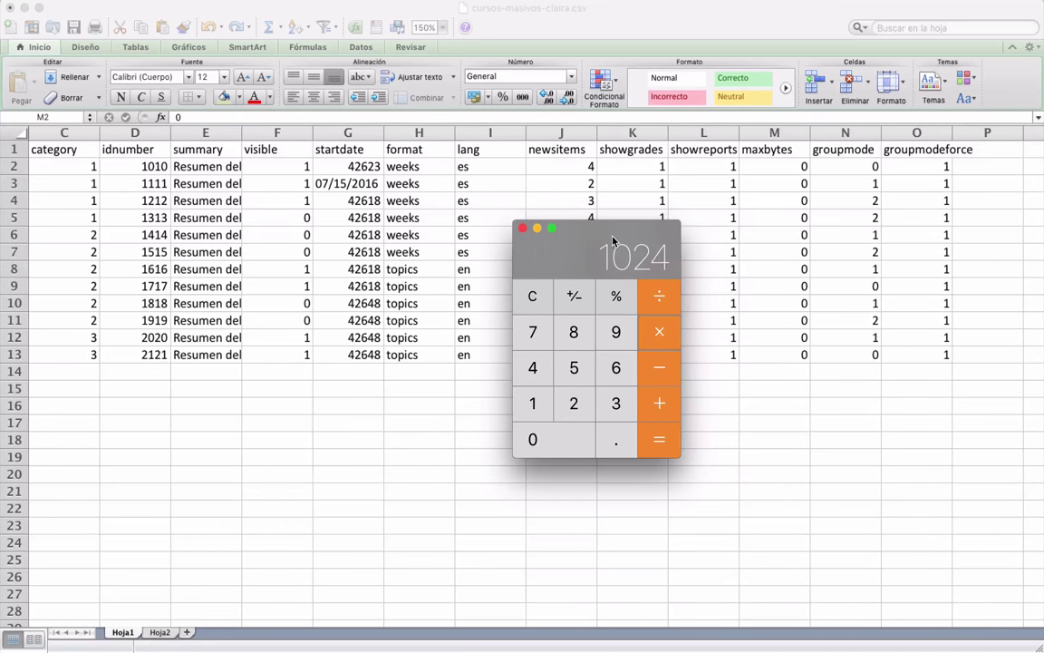
{"action": "key", "text": "Return"}
{"action": "type", "text": "1024"}
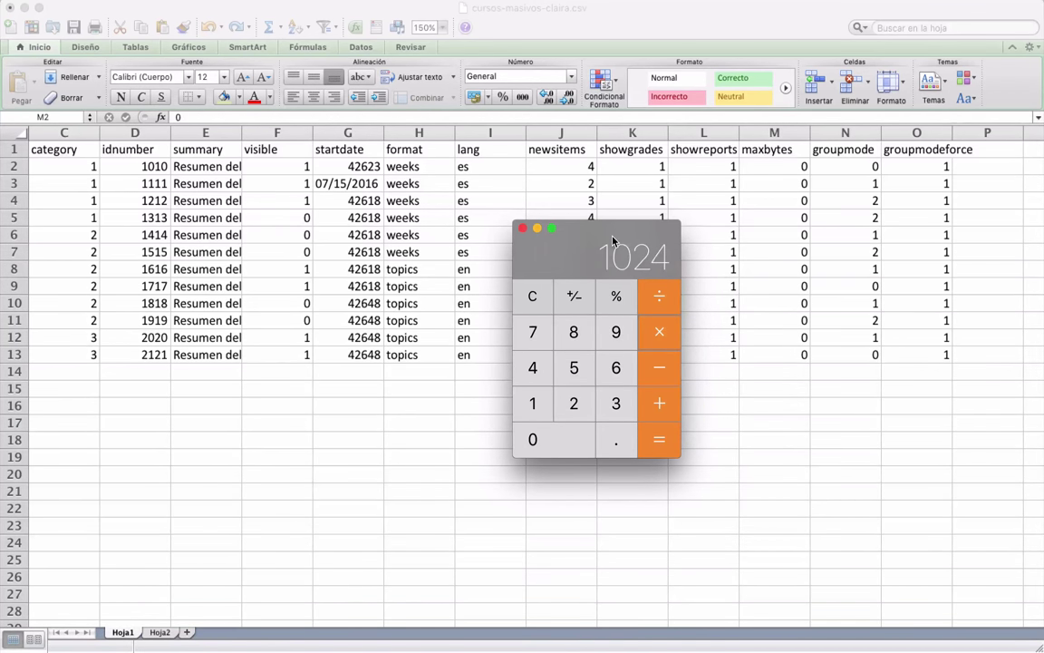
{"action": "key", "text": "Return"}
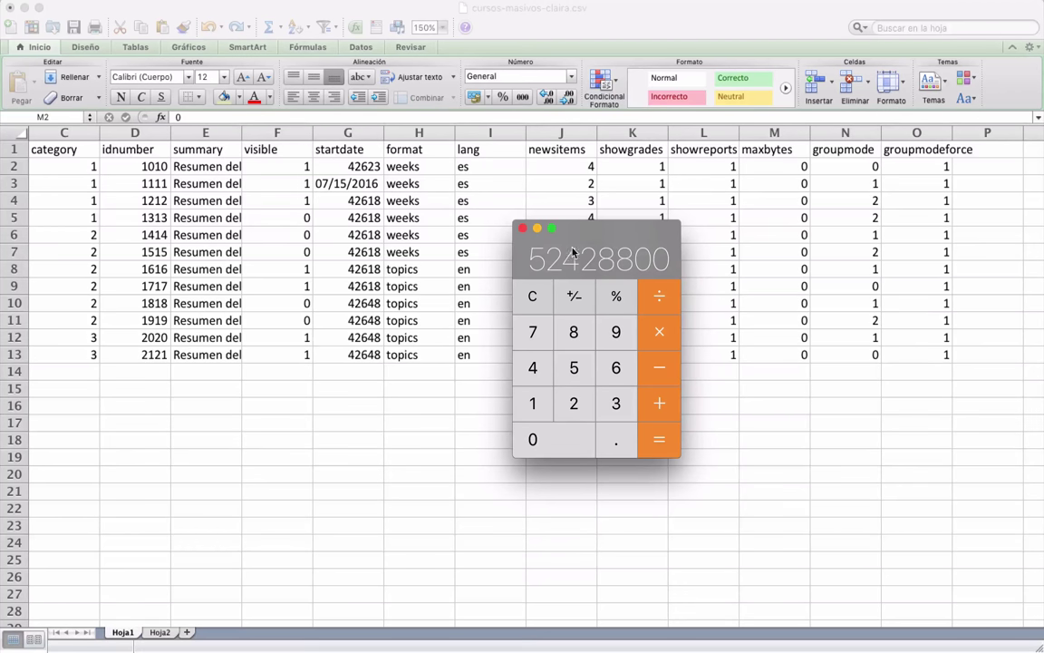
{"action": "left_click", "coordinate": [154, 0]}
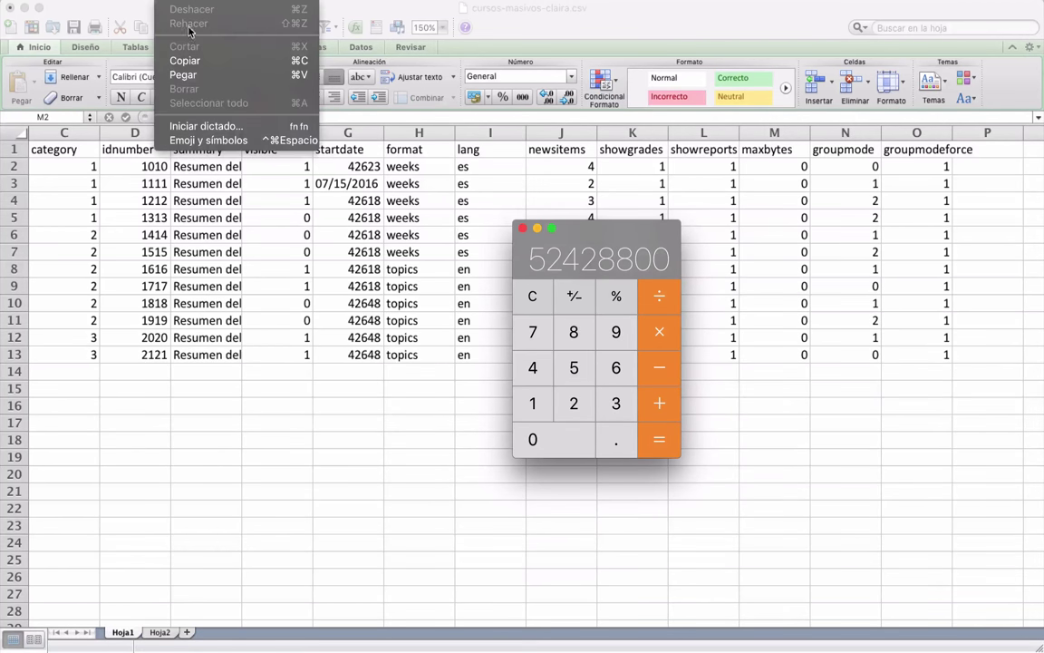
{"action": "left_click", "coordinate": [182, 62]}
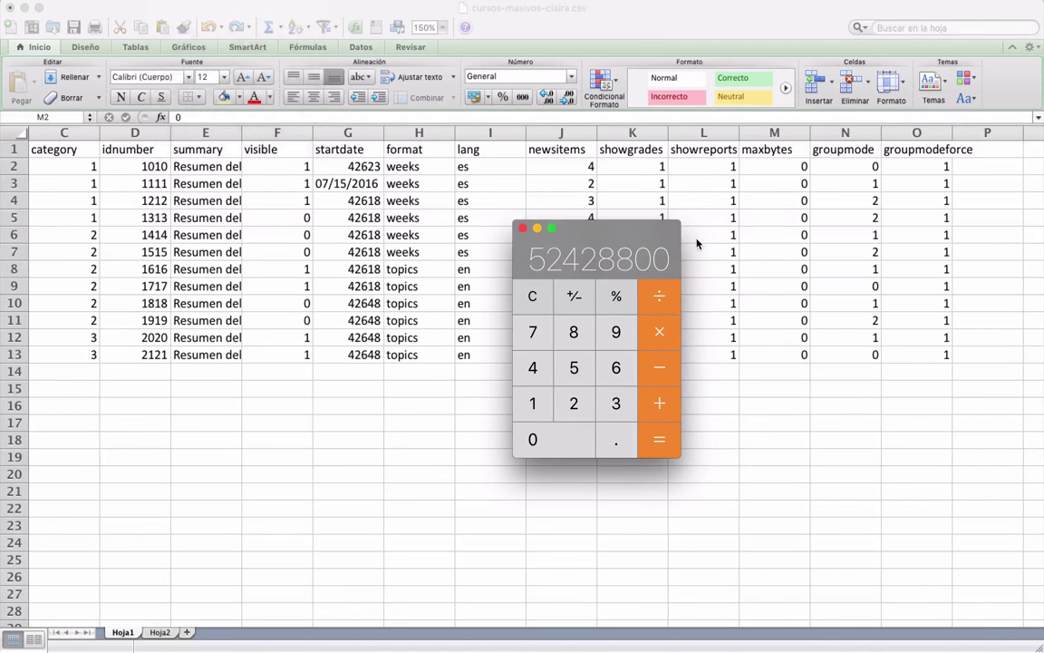
- Paste the copied value 52428800 as the maxbytes of curso4 in cell M5 of the Excel sheet
{"action": "left_click", "coordinate": [783, 217]}
{"action": "left_click", "coordinate": [783, 217]}
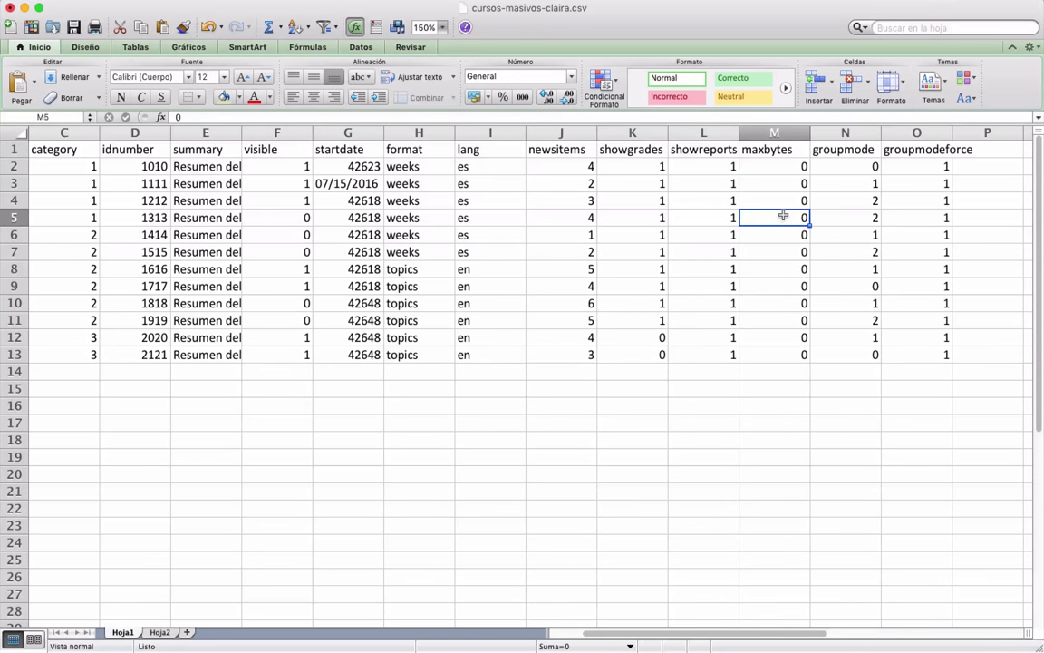
{"action": "scroll", "coordinate": [783, 216], "scroll_direction": "left", "scroll_amount": 2}
{"action": "scroll", "coordinate": [783, 216], "scroll_direction": "right", "scroll_amount": 1}
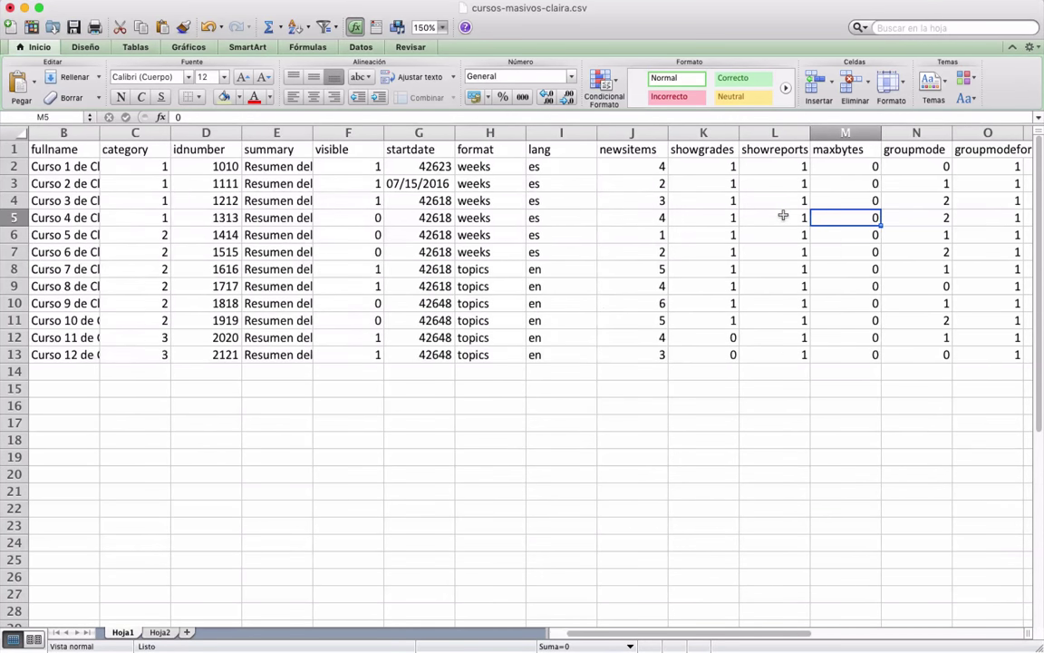
{"action": "key", "text": "super+v"}
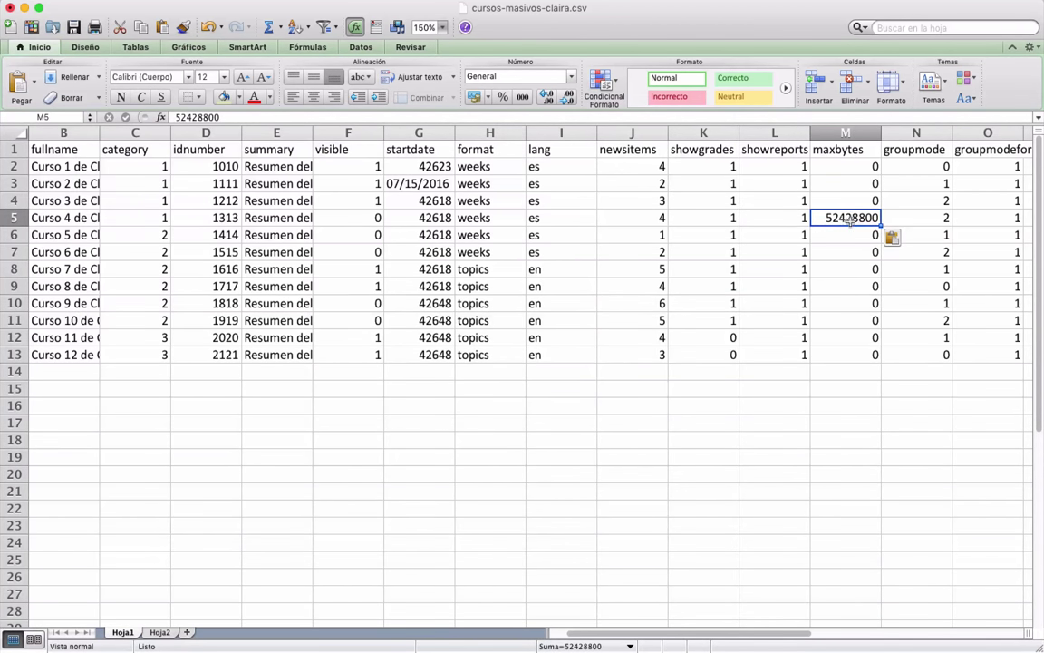
{"action": "left_click", "coordinate": [845, 239]}
{"action": "left_click", "coordinate": [846, 263]}
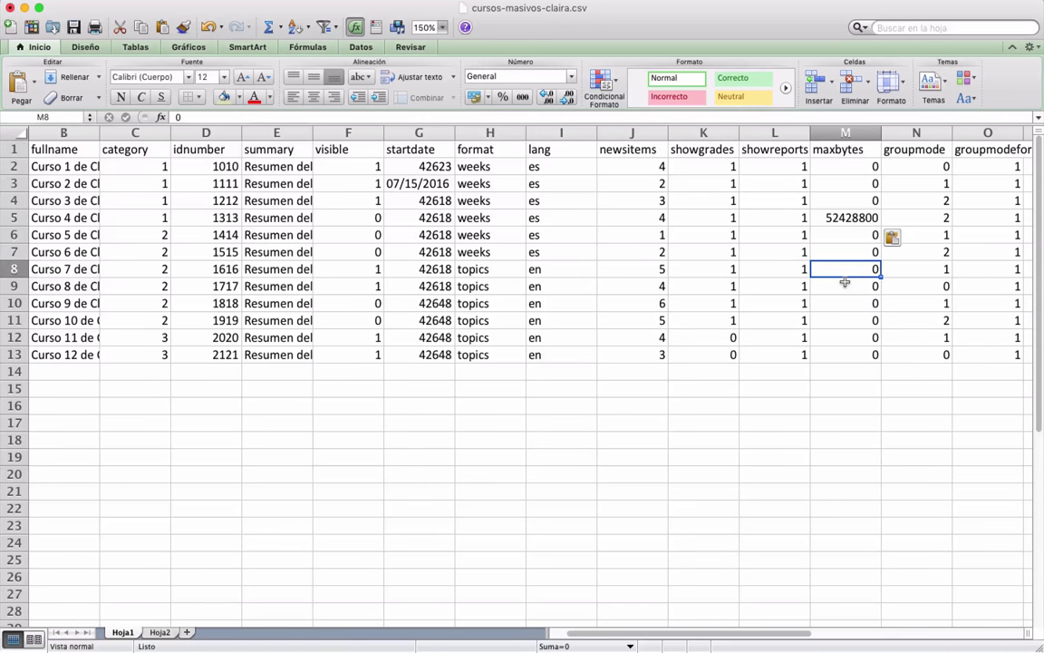
{"action": "left_click", "coordinate": [841, 287]}
{"action": "scroll", "coordinate": [842, 286], "scroll_direction": "left", "scroll_amount": 2}
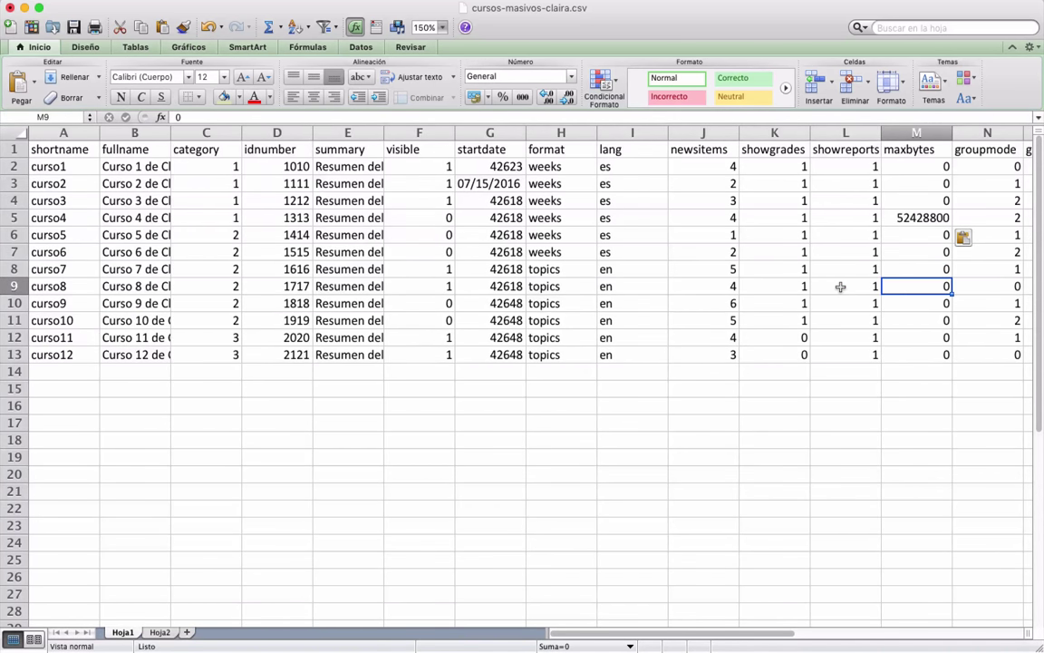
{"action": "left_click", "coordinate": [911, 313]}
{"action": "left_click", "coordinate": [917, 335]}
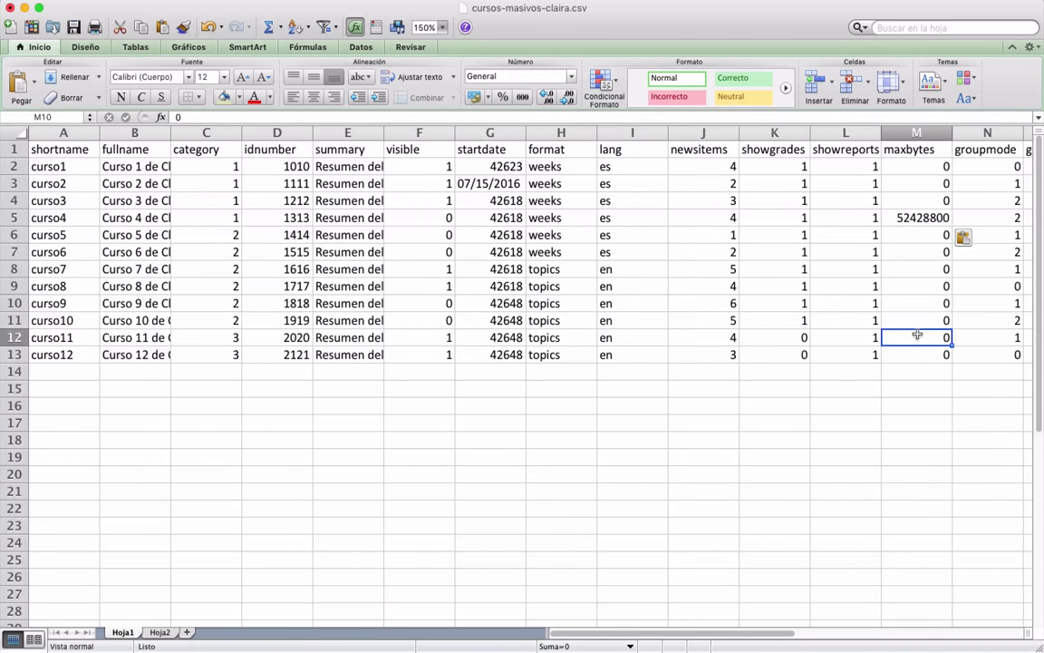
- Switch back to Moodle in Safari and continue from the upload results to the Subir cursos form
{"action": "key", "text": "ctrl+Up"}
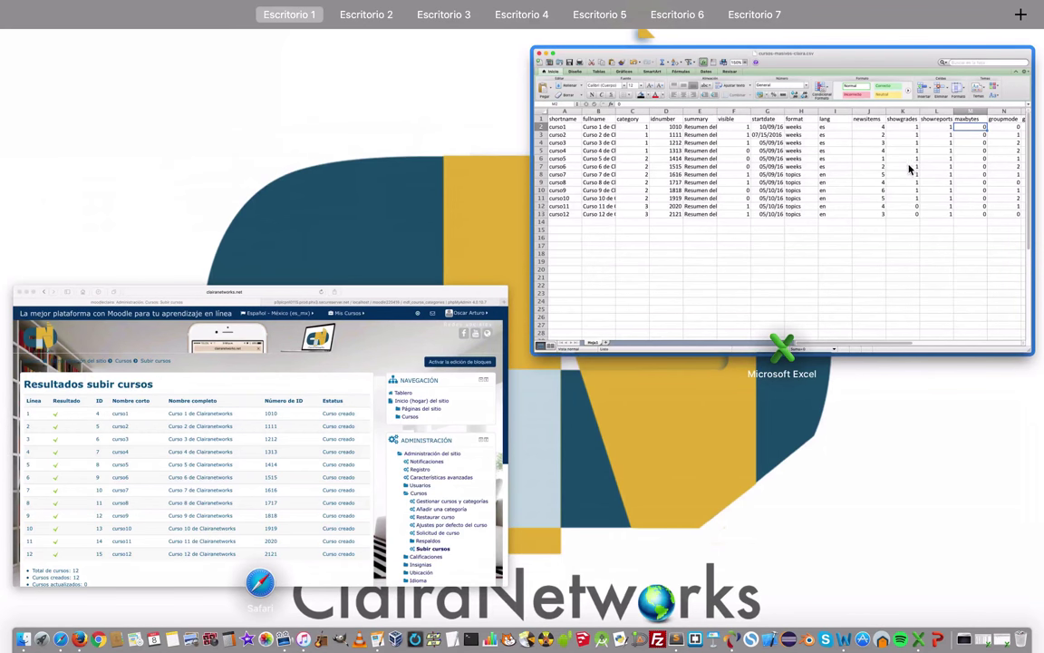
{"action": "left_click", "coordinate": [494, 404]}
{"action": "scroll", "coordinate": [523, 399], "scroll_direction": "down", "scroll_amount": 3}
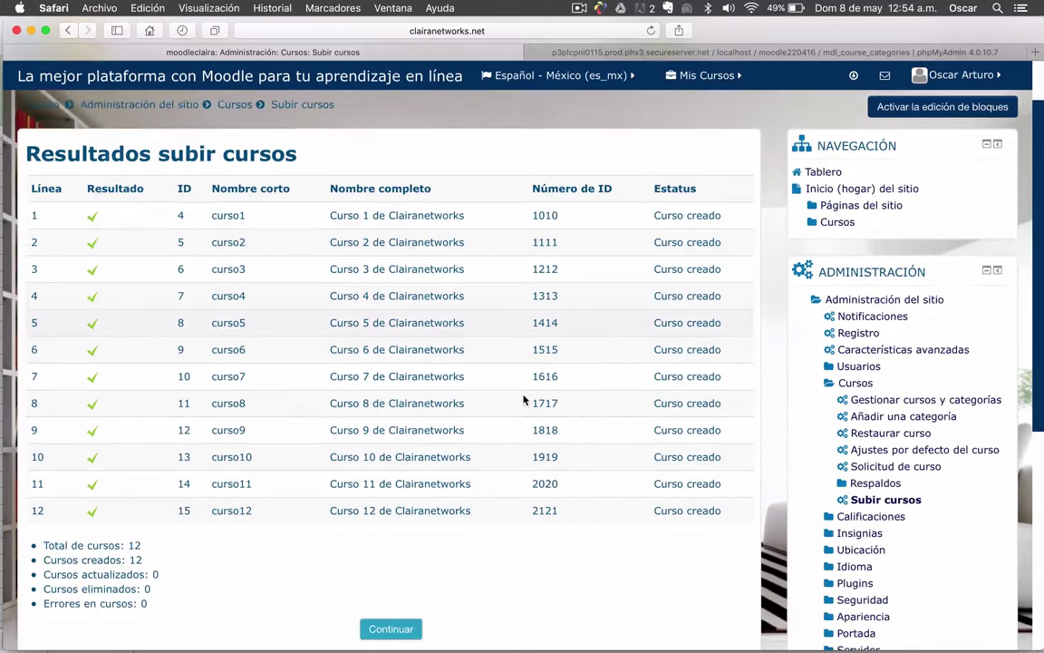
{"action": "scroll", "coordinate": [524, 400], "scroll_direction": "down", "scroll_amount": 1}
{"action": "left_click", "coordinate": [390, 515]}
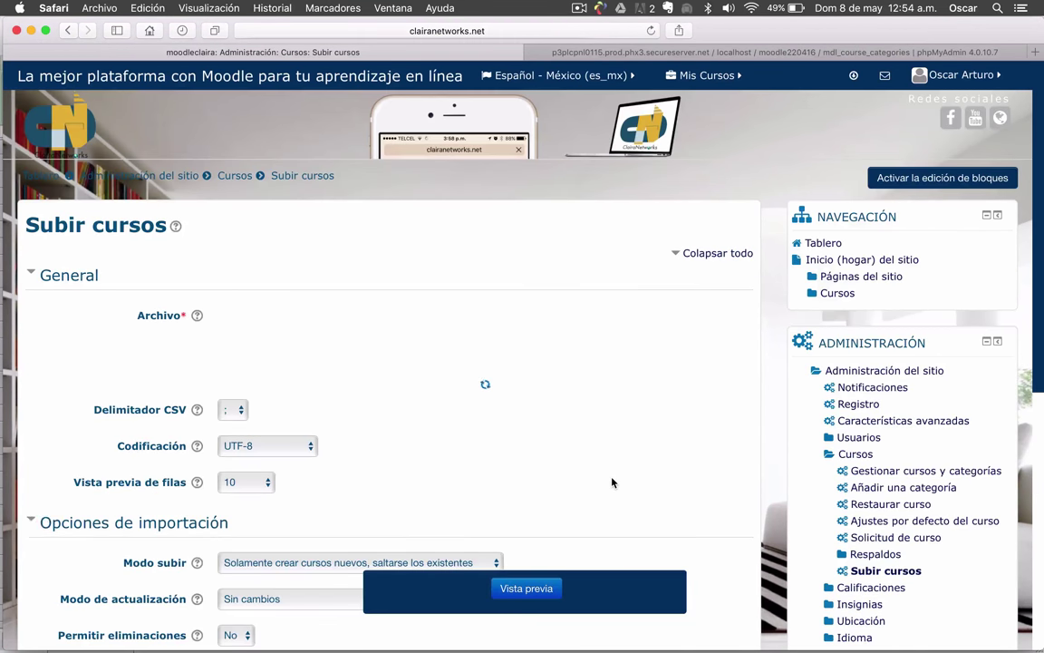
- Go to the Tablero and from there open the site's home page, Inicio (hogar) del sitio
{"action": "left_click", "coordinate": [41, 175]}
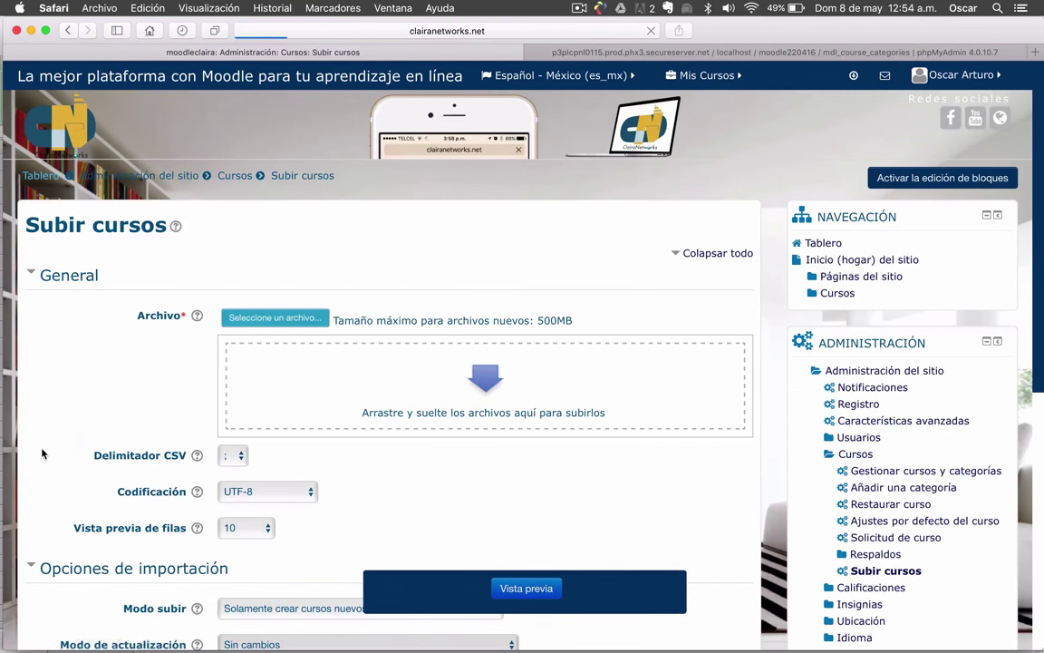
{"action": "scroll", "coordinate": [201, 379], "scroll_direction": "down", "scroll_amount": 1}
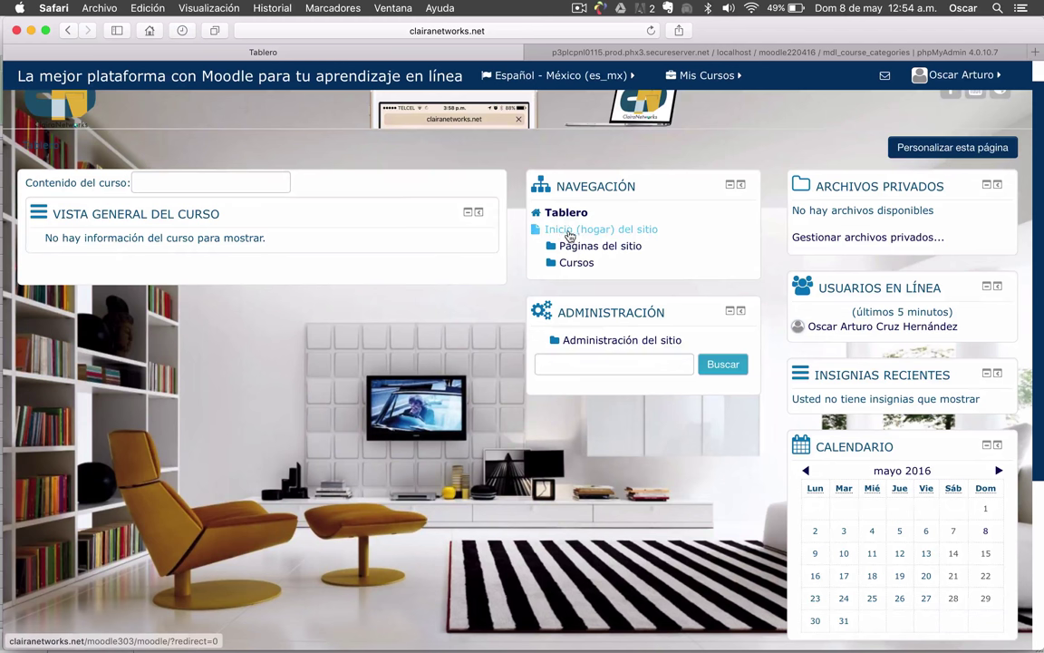
{"action": "left_click", "coordinate": [596, 233]}
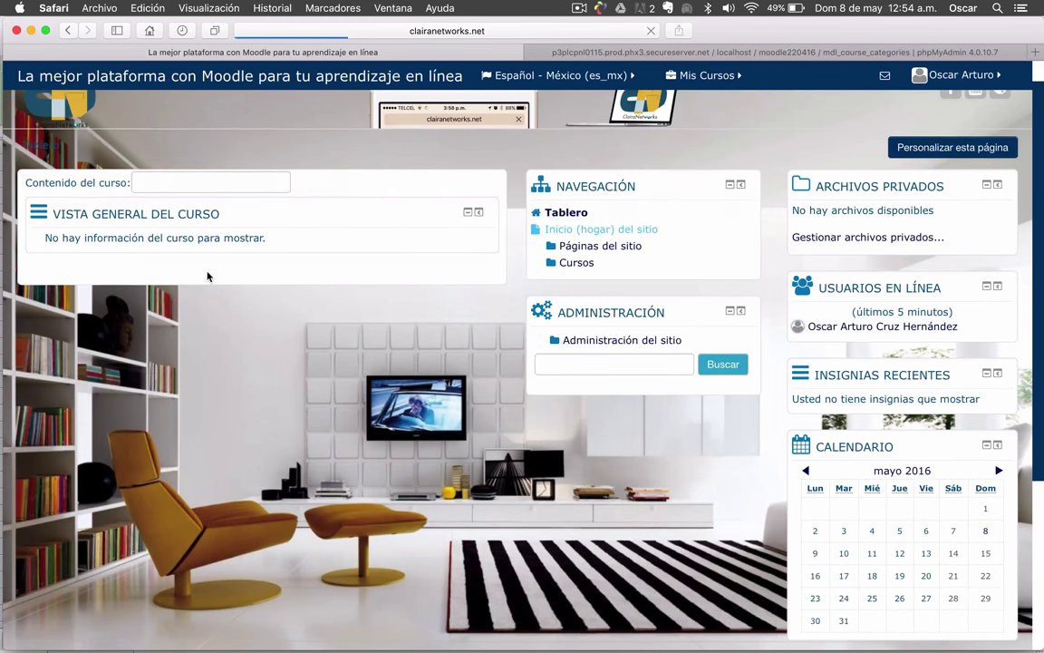
- Review the uploaded courses listed under Cursos disponibles on the site home, down to the Categorías section
{"action": "scroll", "coordinate": [792, 340], "scroll_direction": "down", "scroll_amount": 10}
{"action": "scroll", "coordinate": [792, 340], "scroll_direction": "up", "scroll_amount": 3}
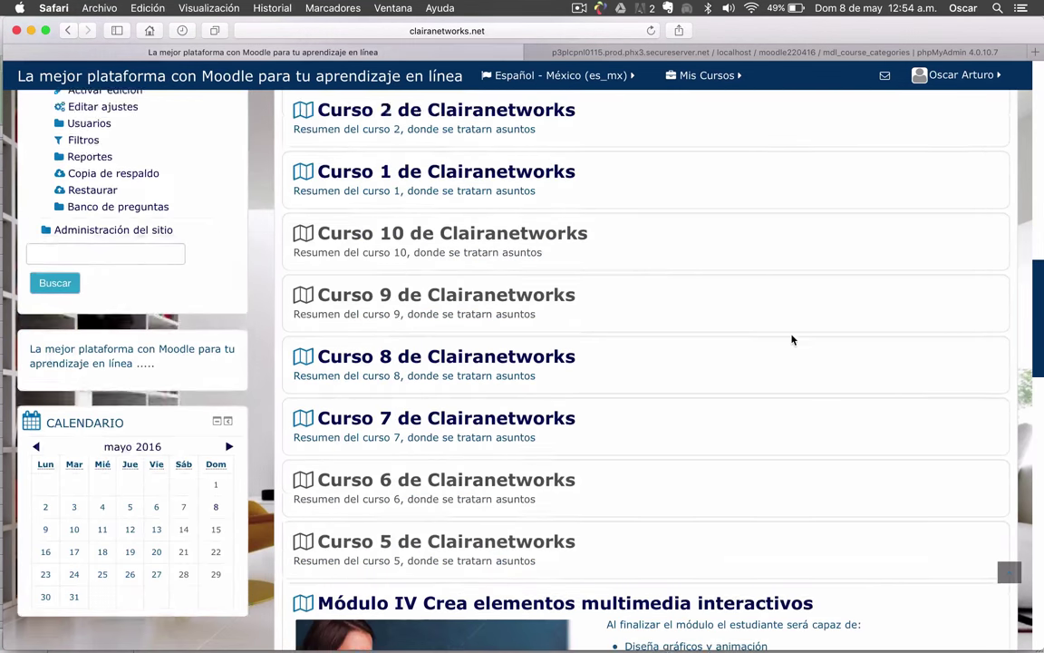
{"action": "scroll", "coordinate": [793, 340], "scroll_direction": "down", "scroll_amount": 2}
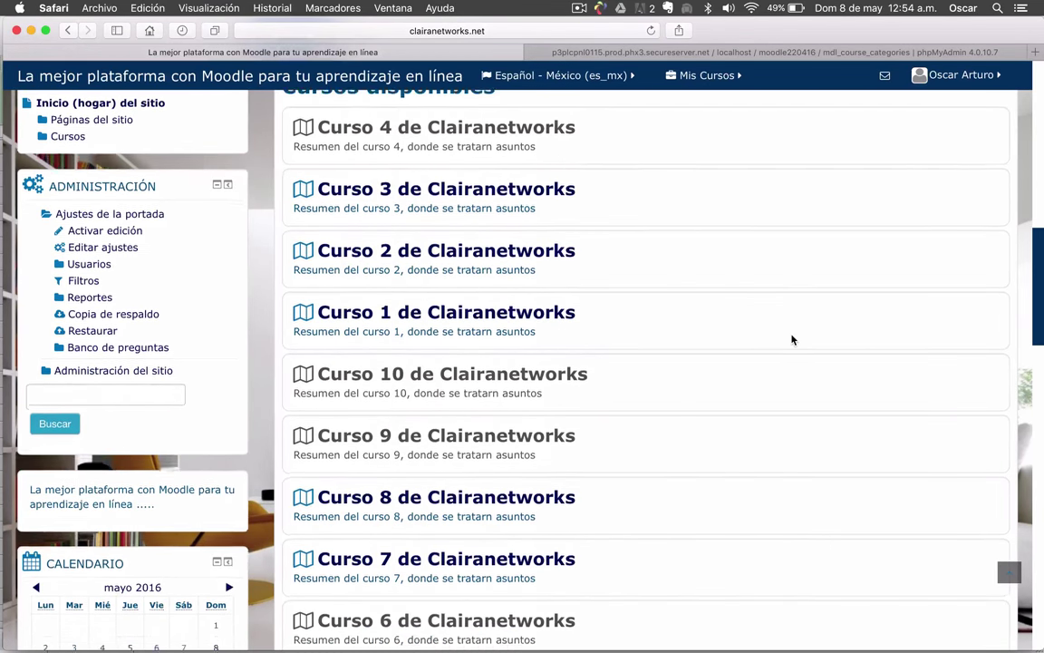
{"action": "scroll", "coordinate": [792, 340], "scroll_direction": "down", "scroll_amount": 5}
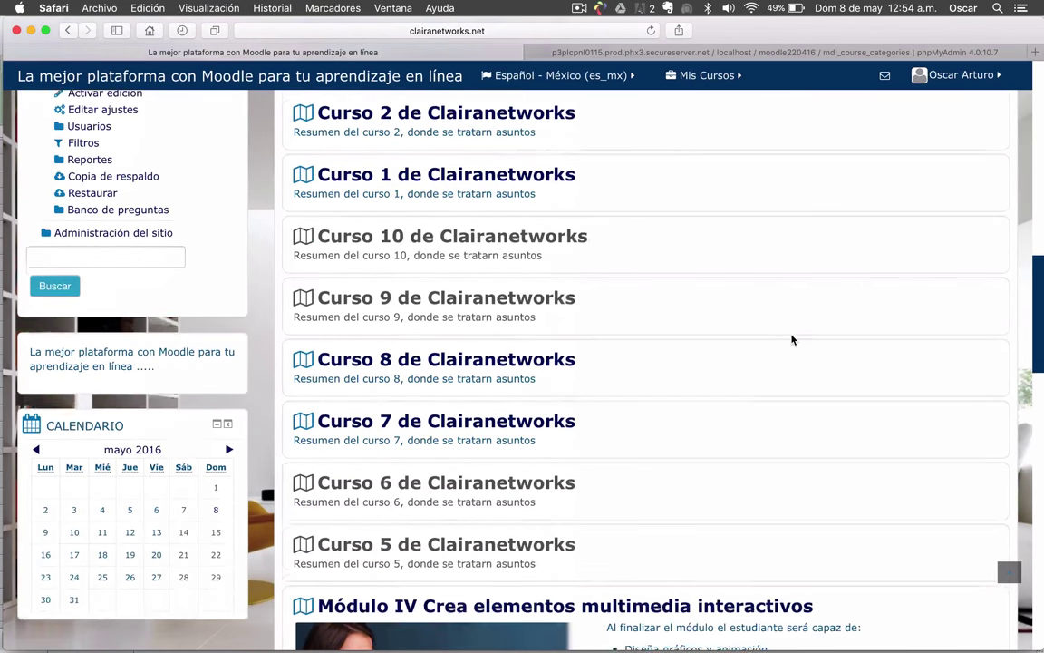
{"action": "scroll", "coordinate": [792, 340], "scroll_direction": "down", "scroll_amount": 15}
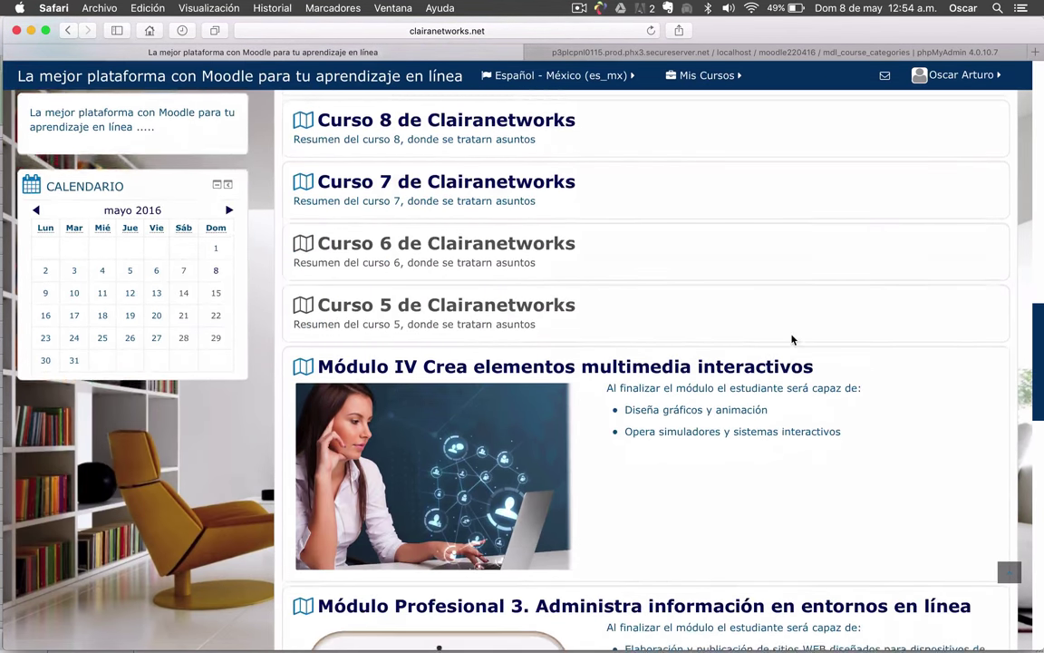
{"action": "scroll", "coordinate": [793, 340], "scroll_direction": "down", "scroll_amount": 20}
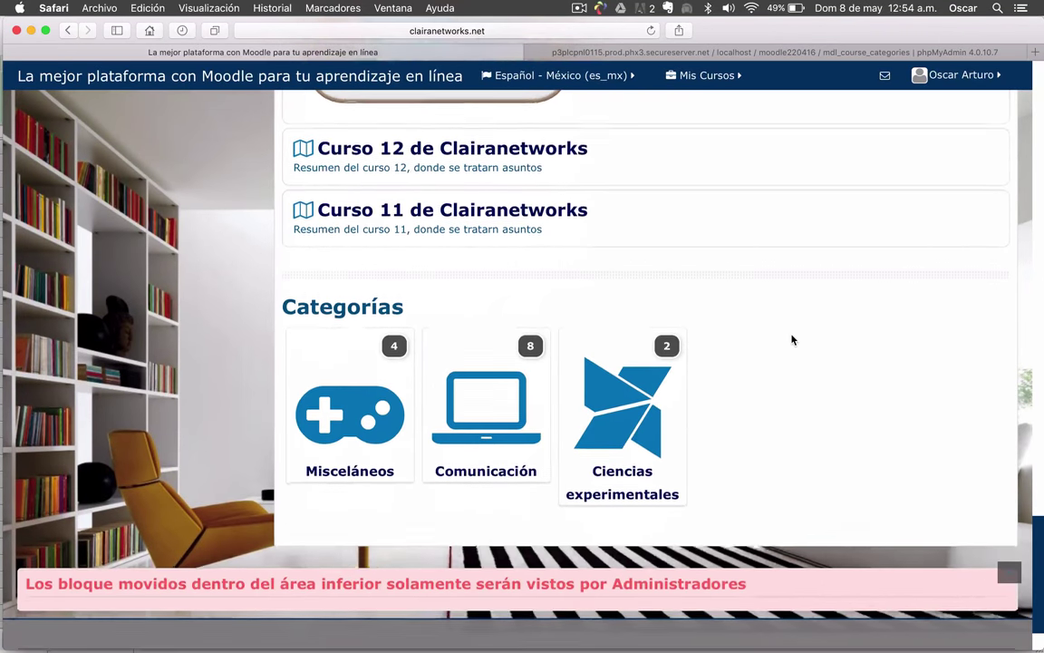
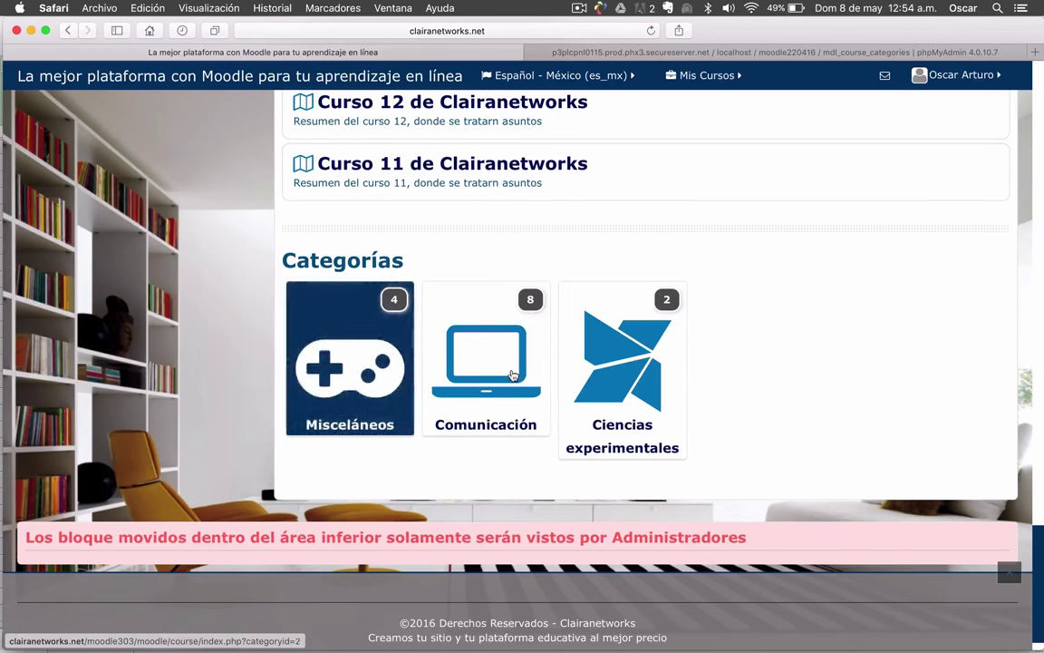
- Examine the Cursos disponibles list again, comparing the greyed course titles with the dark blue ones
{"action": "scroll", "coordinate": [904, 415], "scroll_direction": "up", "scroll_amount": 10}
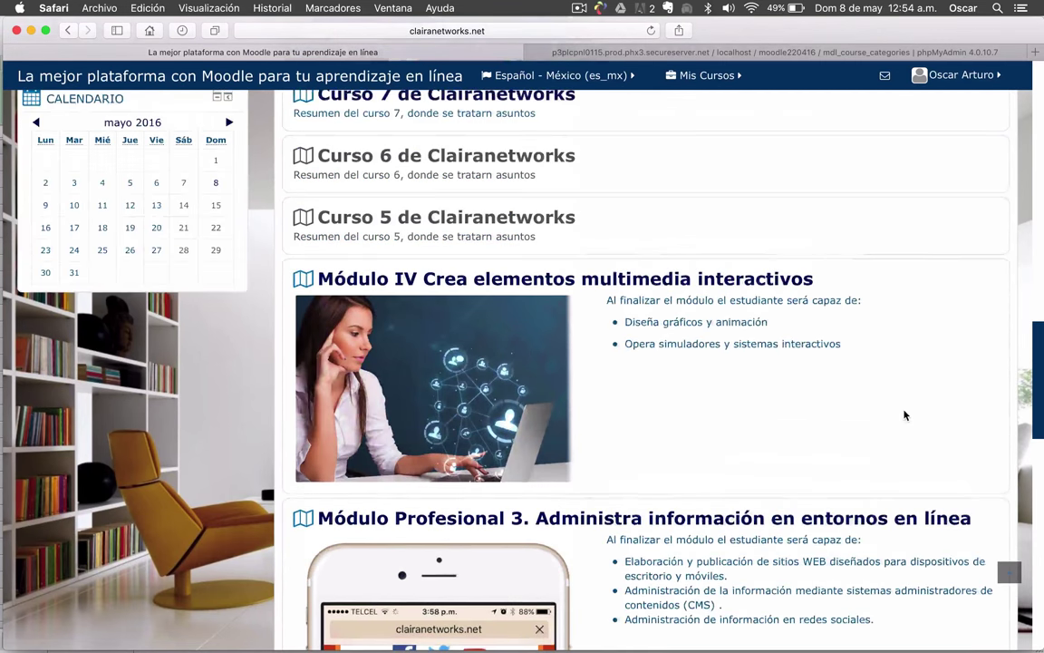
{"action": "scroll", "coordinate": [904, 415], "scroll_direction": "down", "scroll_amount": 7}
{"action": "scroll", "coordinate": [904, 415], "scroll_direction": "down", "scroll_amount": 3}
{"action": "scroll", "coordinate": [904, 415], "scroll_direction": "up", "scroll_amount": 10}
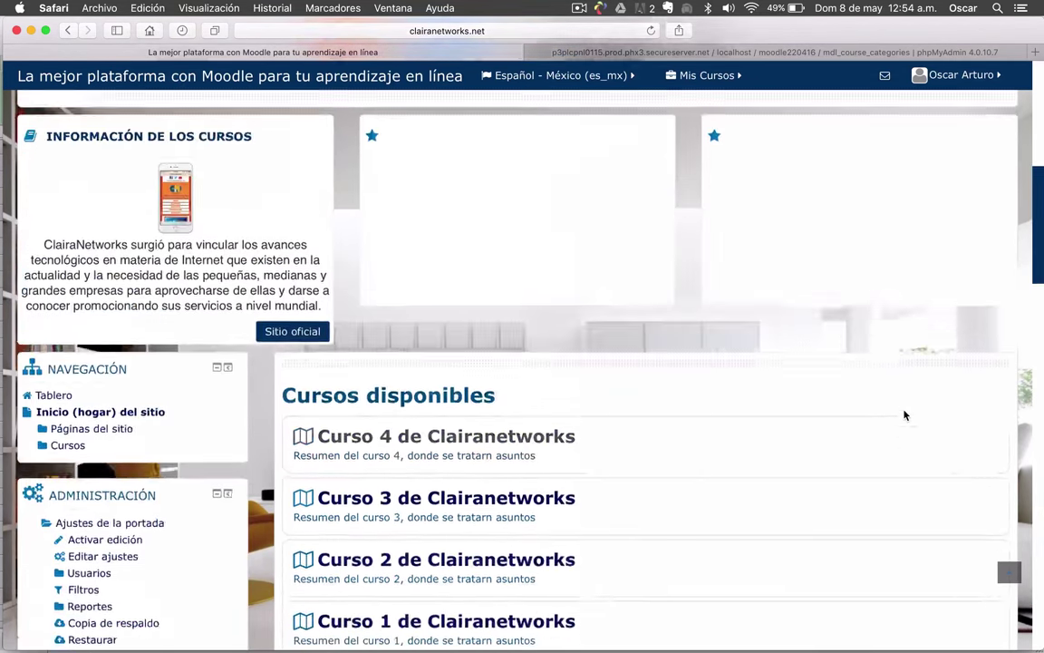
{"action": "scroll", "coordinate": [904, 416], "scroll_direction": "down", "scroll_amount": 5}
{"action": "scroll", "coordinate": [904, 416], "scroll_direction": "down", "scroll_amount": 3}
{"action": "scroll", "coordinate": [904, 415], "scroll_direction": "up", "scroll_amount": 6}
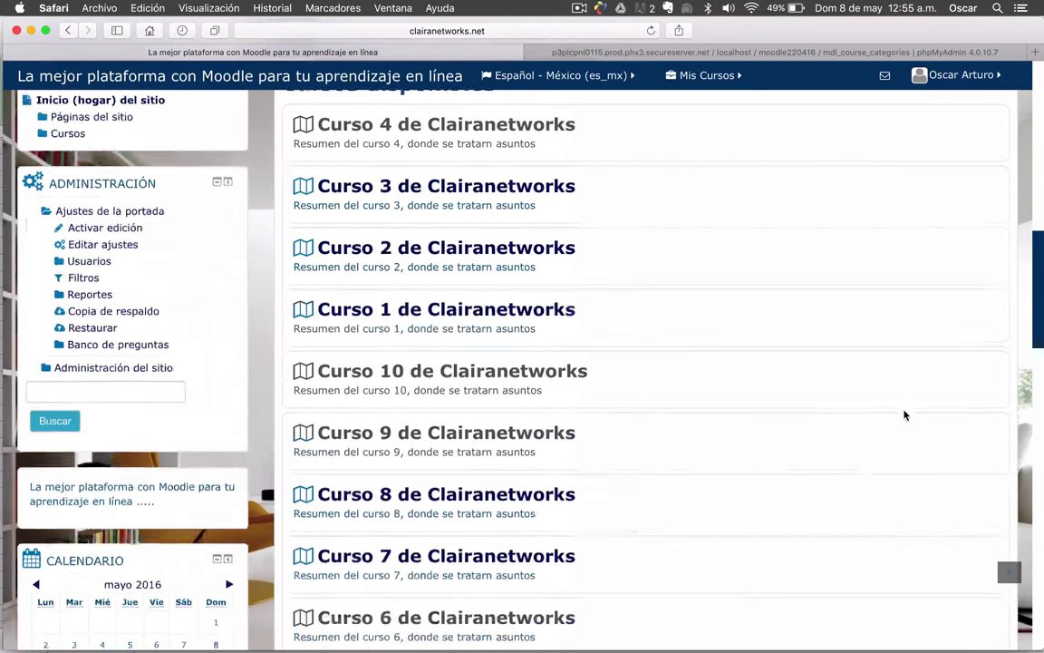
{"action": "scroll", "coordinate": [904, 415], "scroll_direction": "up", "scroll_amount": 1}
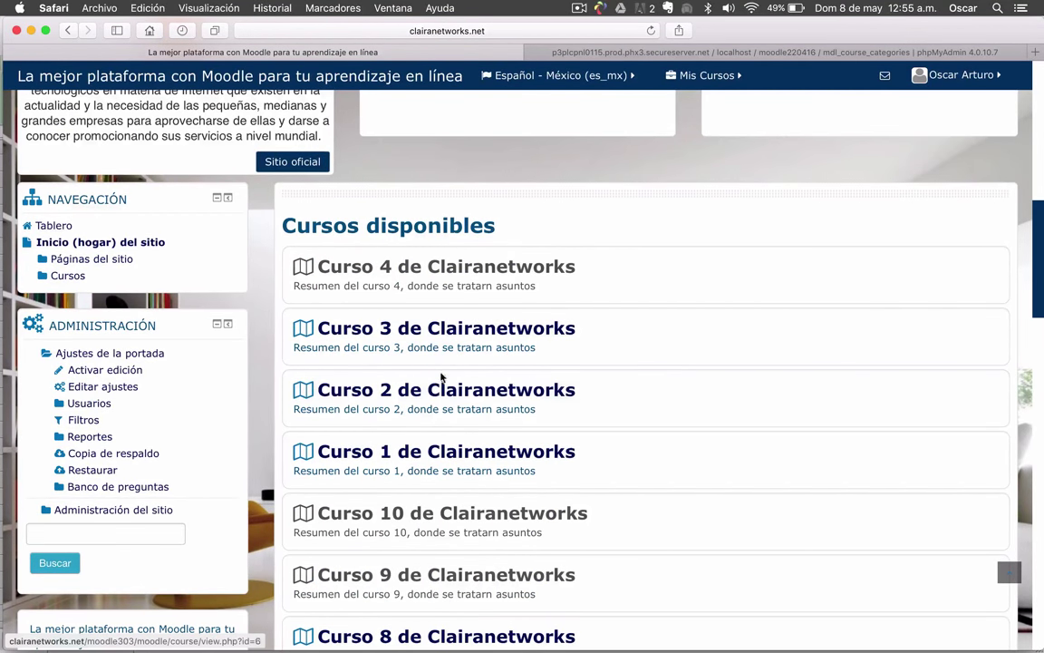
{"action": "scroll", "coordinate": [736, 417], "scroll_direction": "down", "scroll_amount": 5}
{"action": "scroll", "coordinate": [736, 417], "scroll_direction": "down", "scroll_amount": 5}
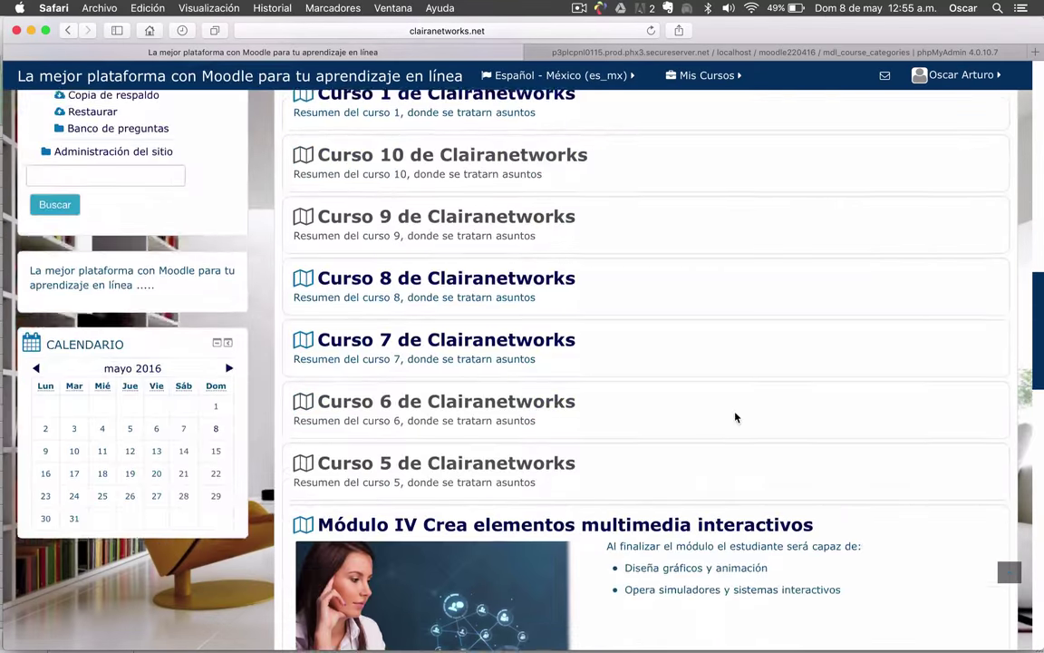
{"action": "key", "text": "ctrl+Up"}
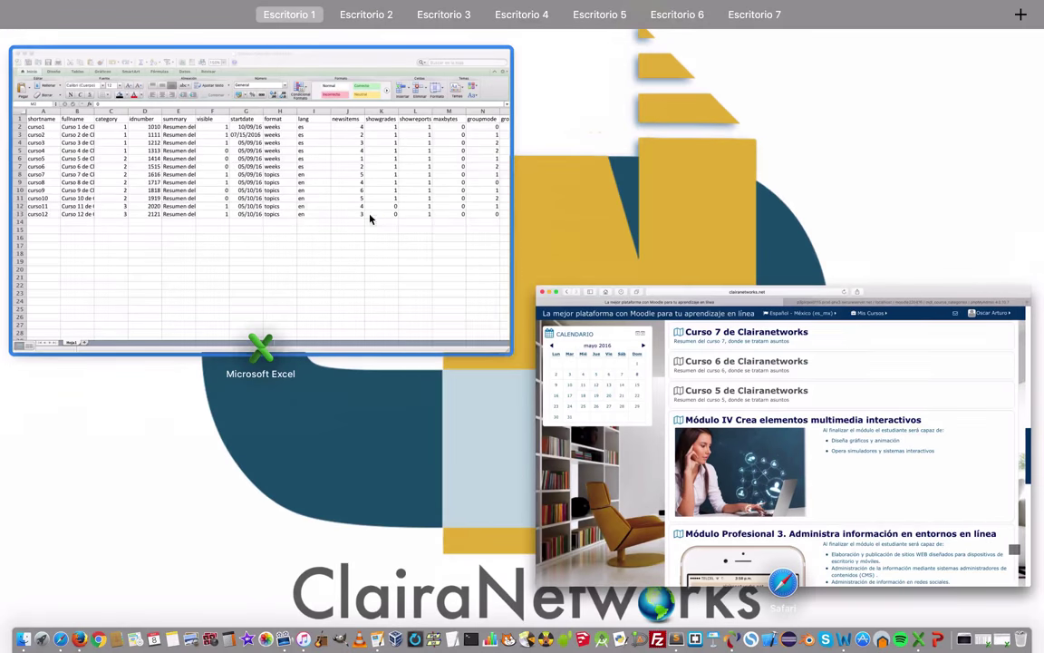
{"action": "left_click", "coordinate": [728, 379]}
{"action": "scroll", "coordinate": [547, 301], "scroll_direction": "up", "scroll_amount": 3}
{"action": "scroll", "coordinate": [546, 301], "scroll_direction": "up", "scroll_amount": 8}
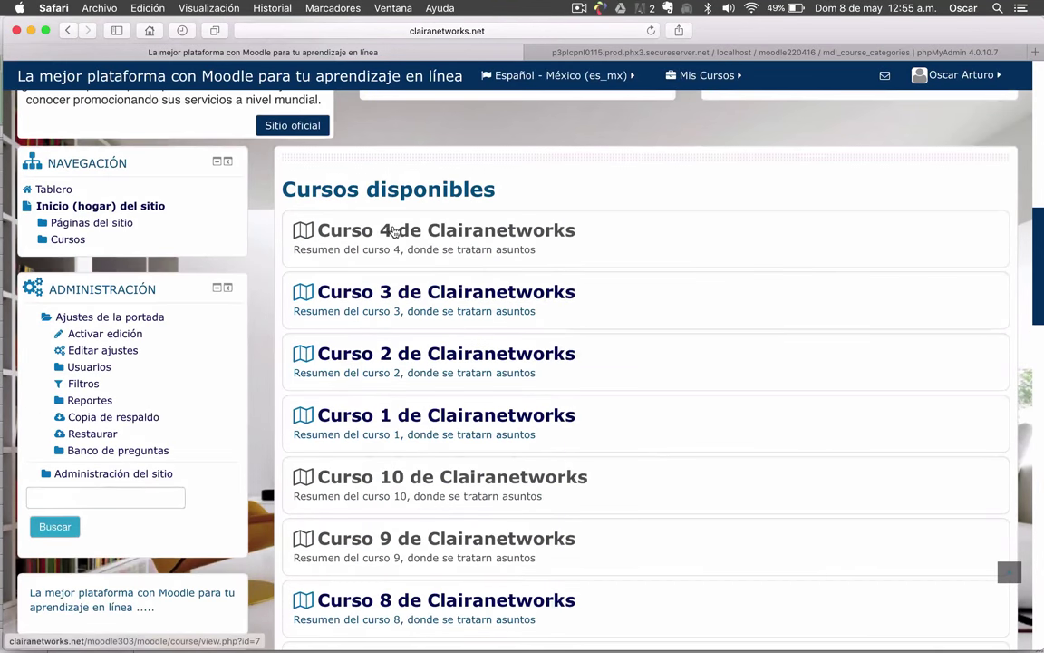
{"action": "scroll", "coordinate": [399, 272], "scroll_direction": "down", "scroll_amount": 3}
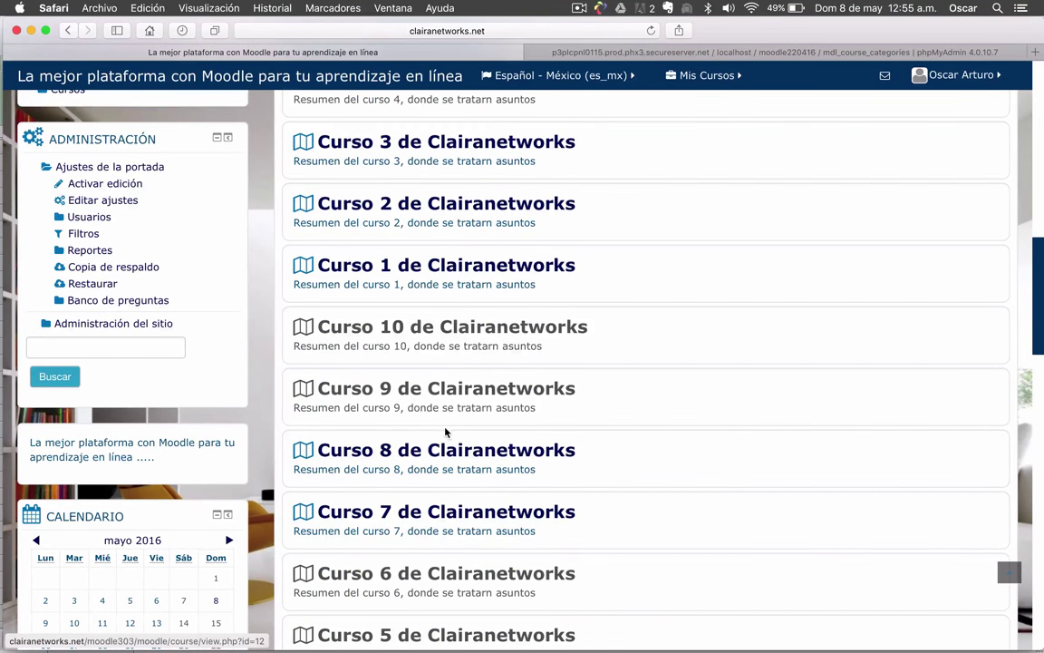
{"action": "scroll", "coordinate": [444, 429], "scroll_direction": "up", "scroll_amount": 2}
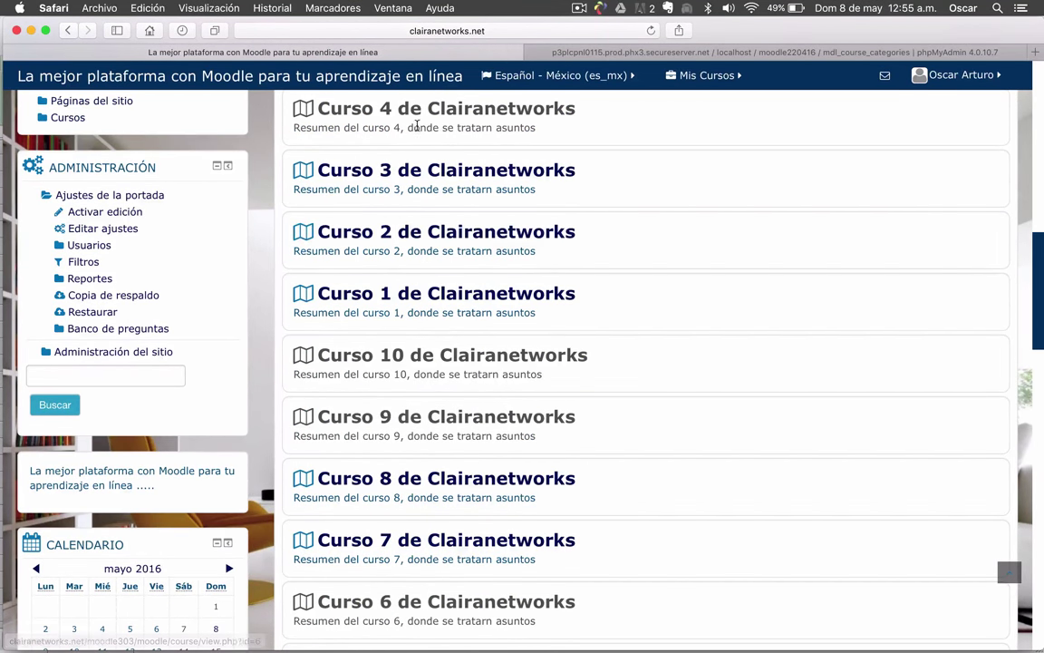
{"action": "scroll", "coordinate": [373, 121], "scroll_direction": "up", "scroll_amount": 1}
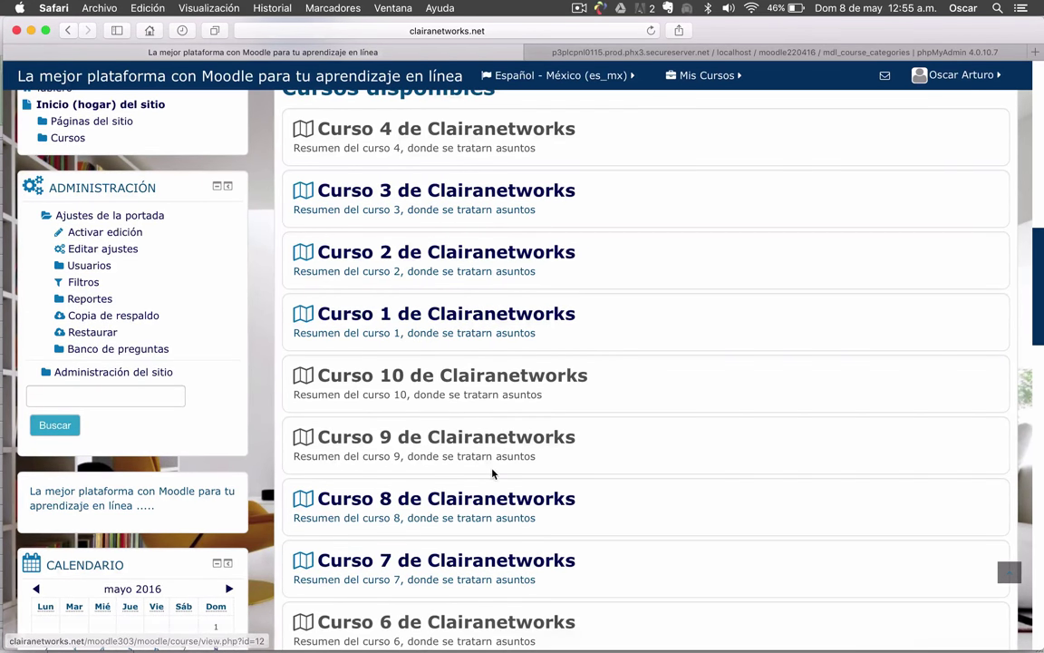
- Switch to the Excel sheet and set the font of the curso4, curso9 and curso10 rows to red
{"action": "key", "text": "ctrl+Up"}
{"action": "left_click", "coordinate": [229, 185]}
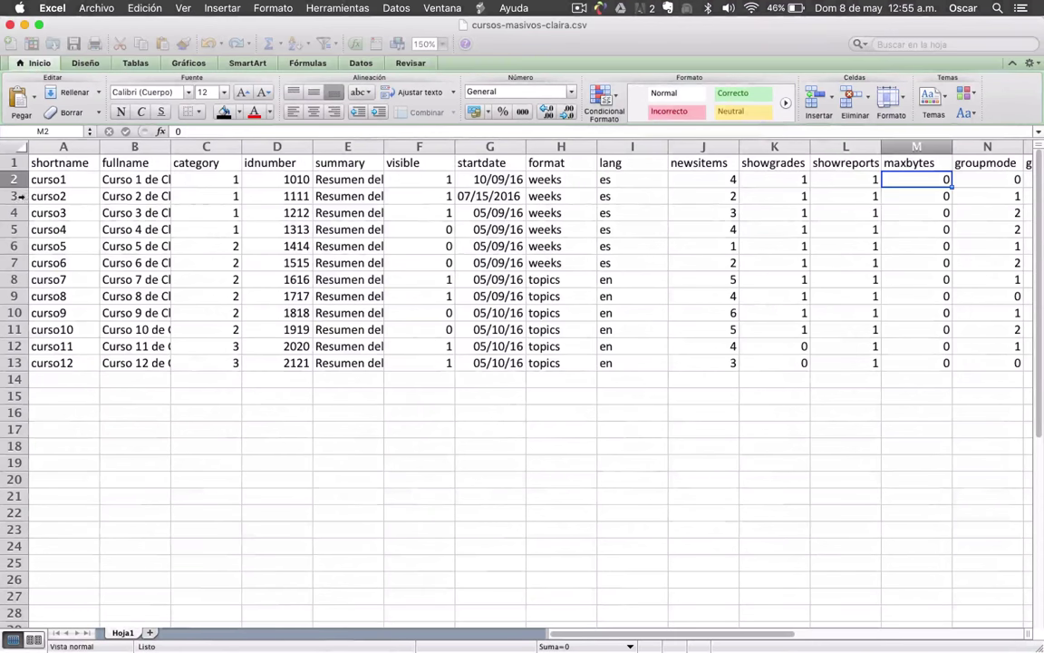
{"action": "left_click", "coordinate": [13, 229]}
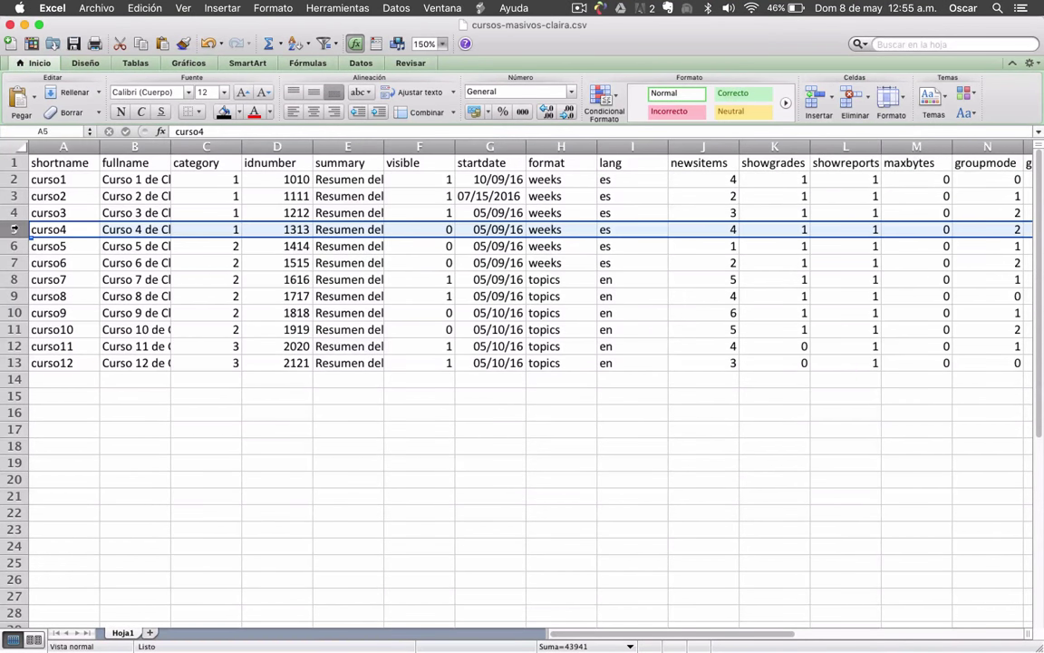
{"action": "left_click", "coordinate": [13, 330], "text": "super"}
{"action": "left_click", "coordinate": [13, 312], "text": "super"}
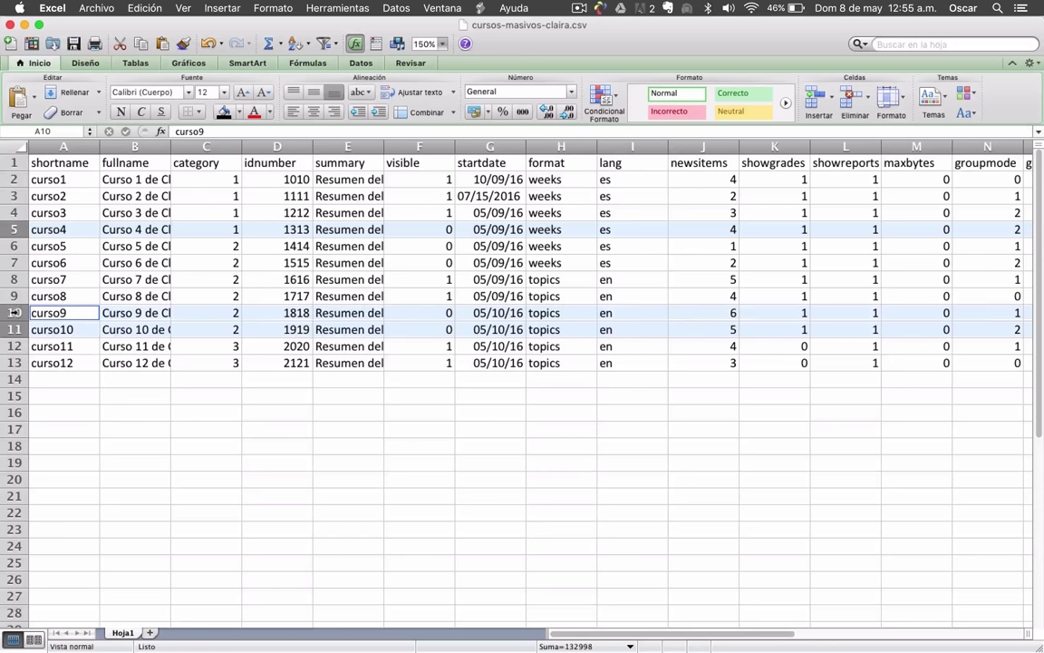
{"action": "left_click", "coordinate": [246, 115]}
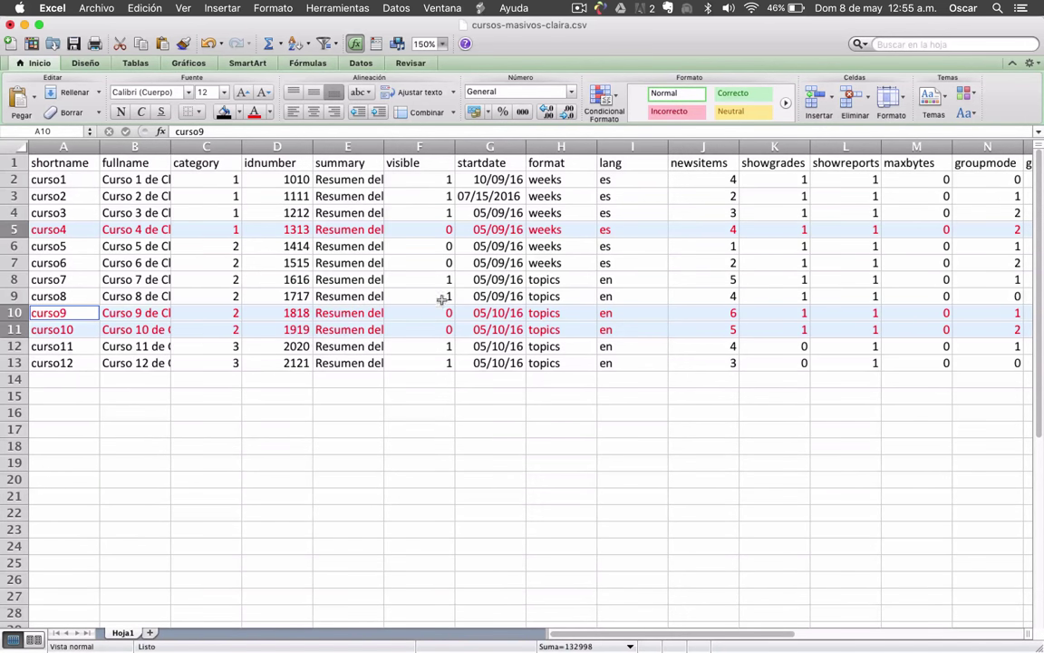
- Return to Moodle in Safari and check the greyed titles through the rest of the available courses
{"action": "key", "text": "ctrl+Up"}
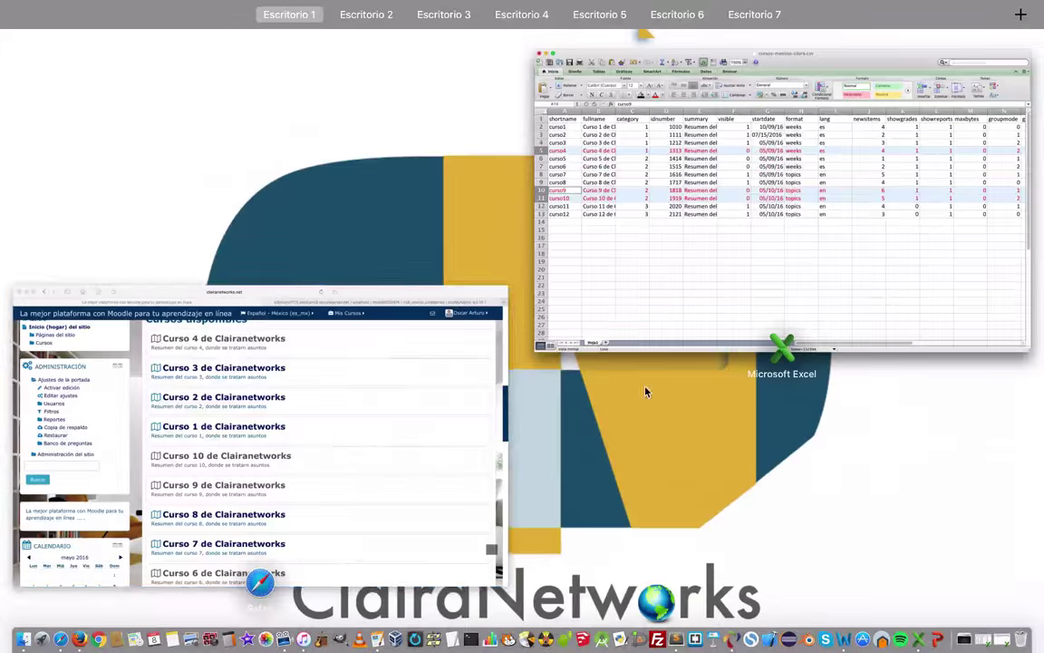
{"action": "left_click", "coordinate": [378, 448]}
{"action": "scroll", "coordinate": [567, 458], "scroll_direction": "down", "scroll_amount": 2}
{"action": "scroll", "coordinate": [578, 469], "scroll_direction": "down", "scroll_amount": 5}
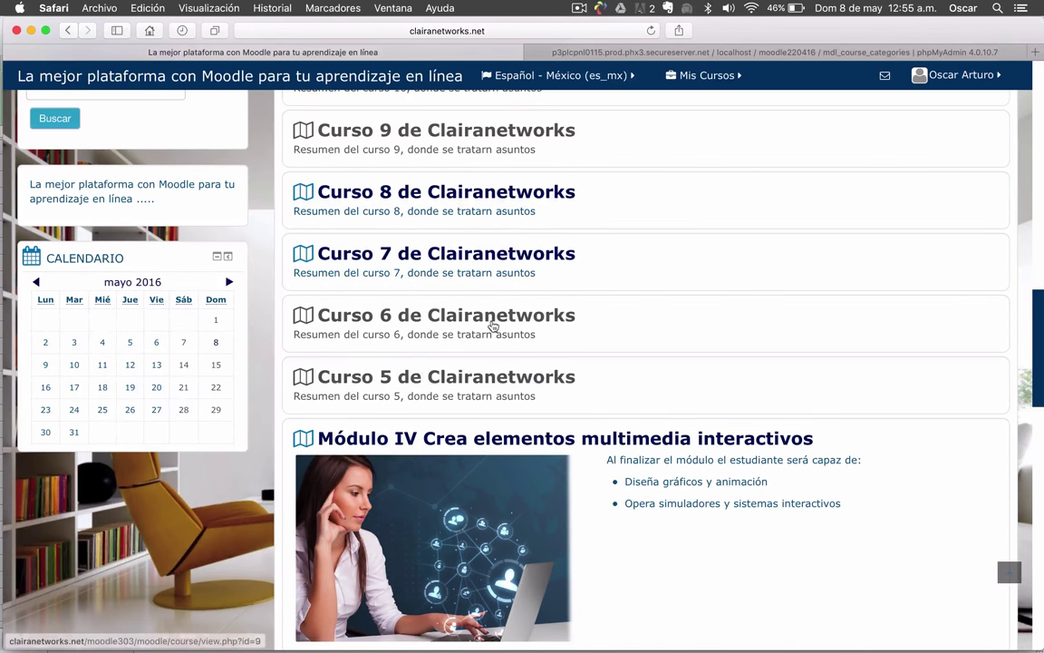
{"action": "scroll", "coordinate": [569, 369], "scroll_direction": "down", "scroll_amount": 3}
{"action": "scroll", "coordinate": [569, 368], "scroll_direction": "down", "scroll_amount": 10}
{"action": "scroll", "coordinate": [569, 369], "scroll_direction": "up", "scroll_amount": 20}
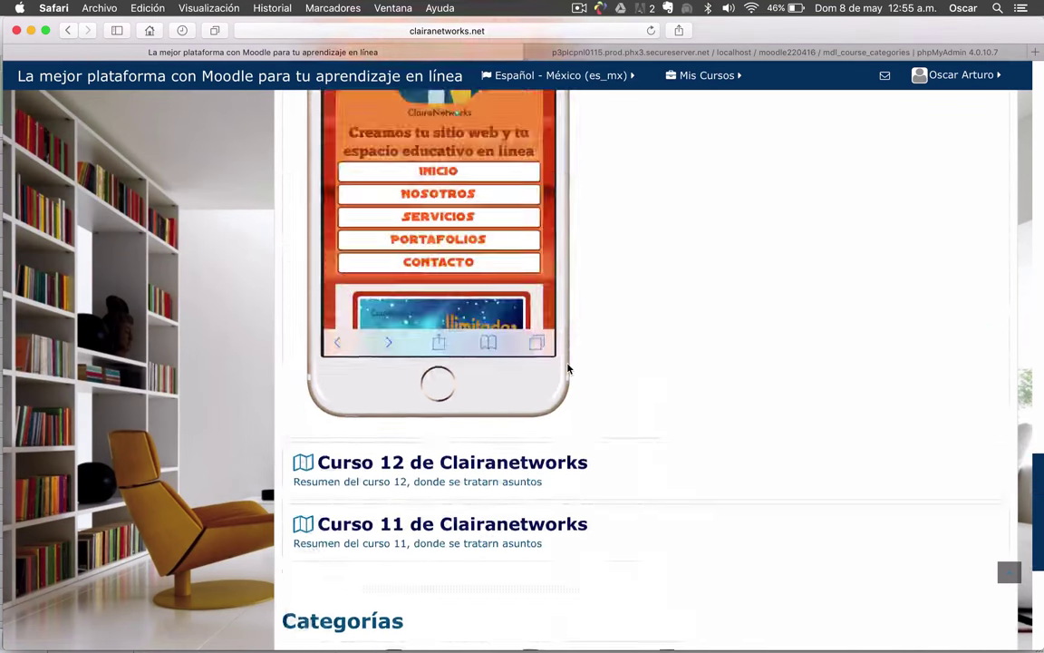
{"action": "scroll", "coordinate": [570, 368], "scroll_direction": "down", "scroll_amount": 10}
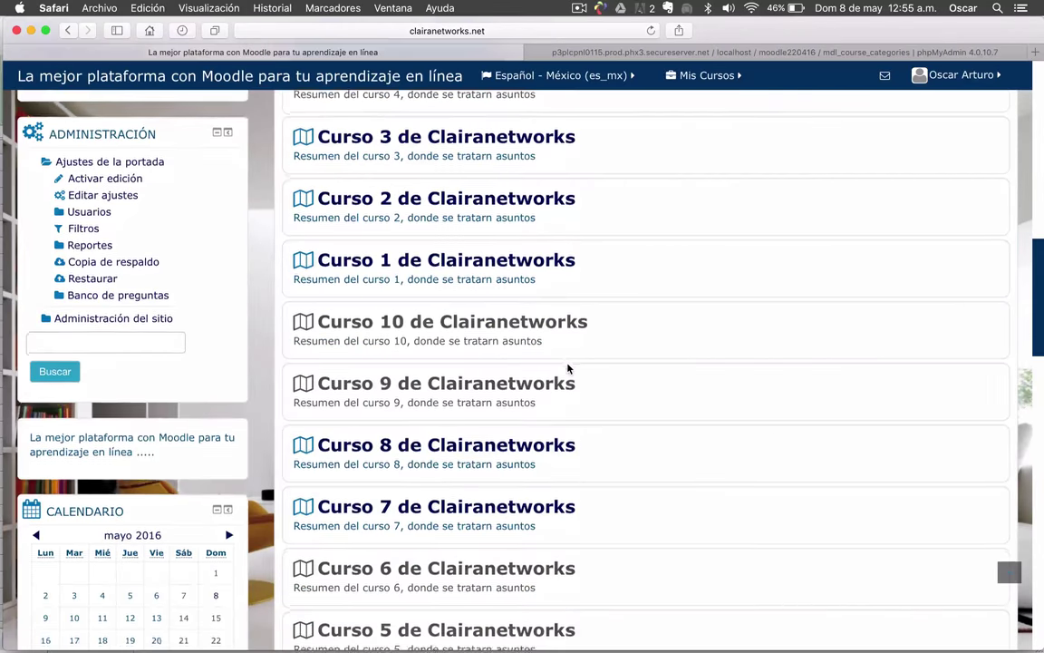
- Switch to the Excel sheet and fill the whole curso8 row with orange
{"action": "key", "text": "ctrl+Up"}
{"action": "left_click", "coordinate": [490, 308]}
{"action": "left_click", "coordinate": [596, 269]}
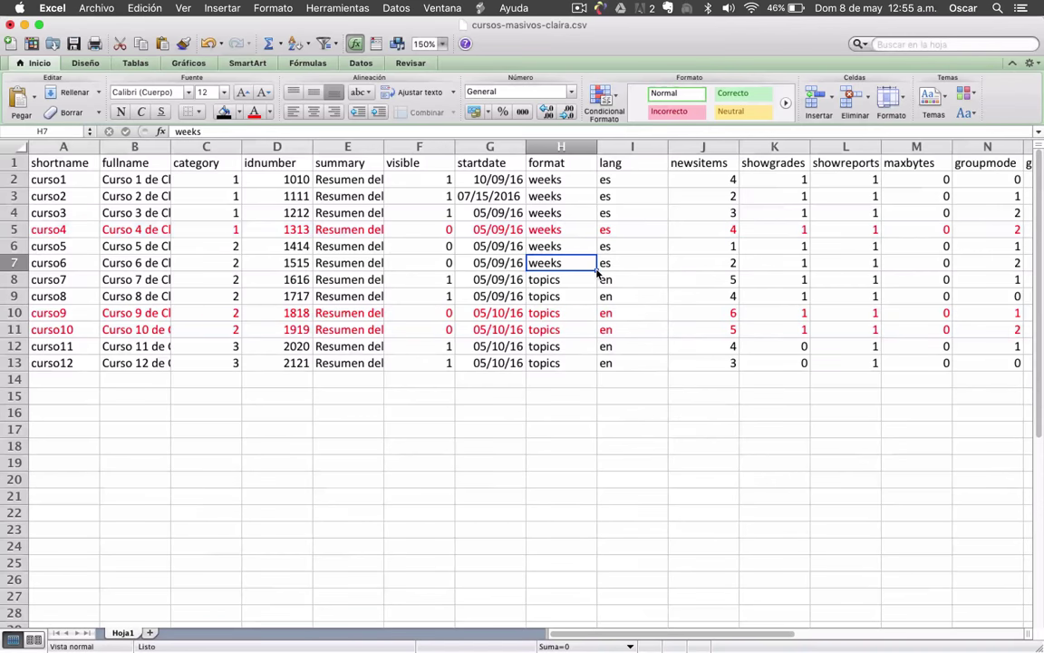
{"action": "left_click", "coordinate": [640, 292]}
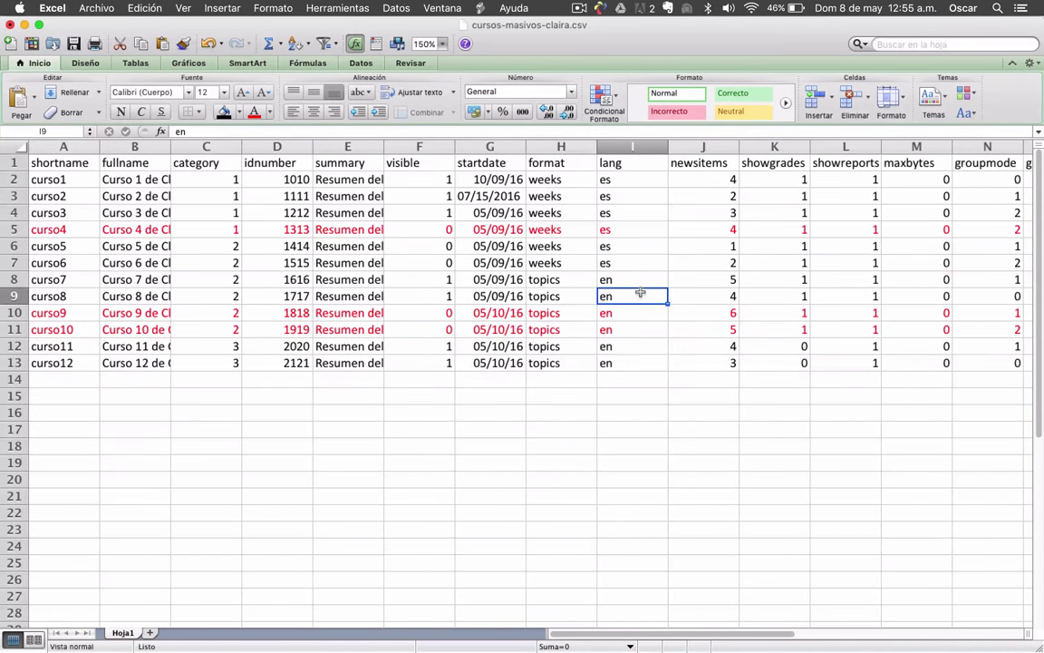
{"action": "left_click", "coordinate": [564, 297]}
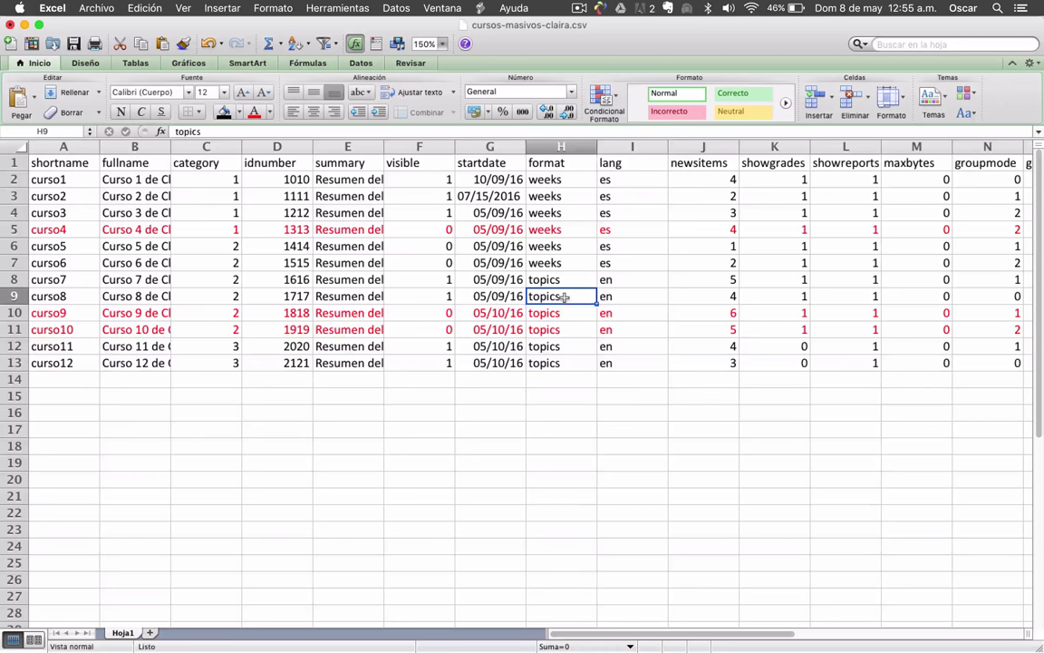
{"action": "left_click", "coordinate": [18, 296]}
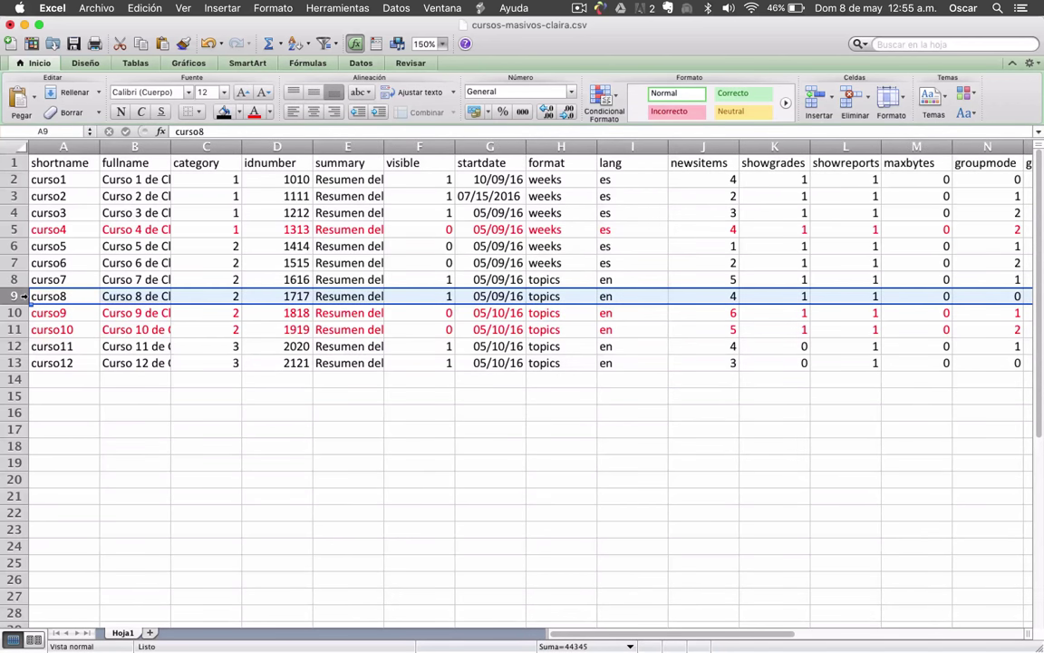
{"action": "left_click", "coordinate": [239, 113]}
{"action": "left_click", "coordinate": [310, 143]}
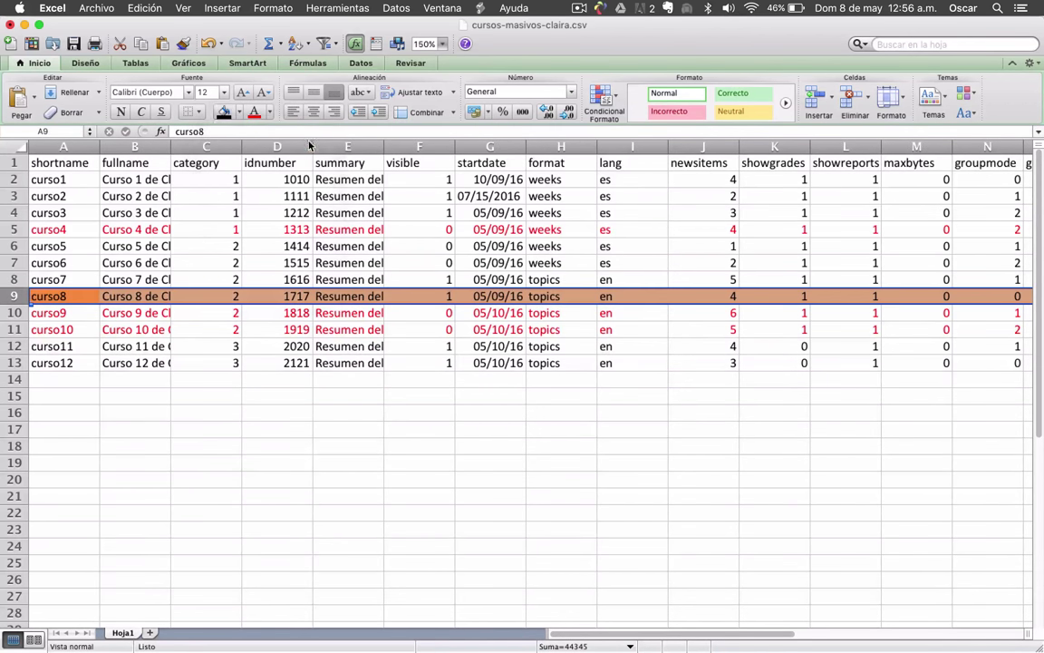
{"action": "left_click", "coordinate": [196, 330]}
{"action": "left_click", "coordinate": [135, 296]}
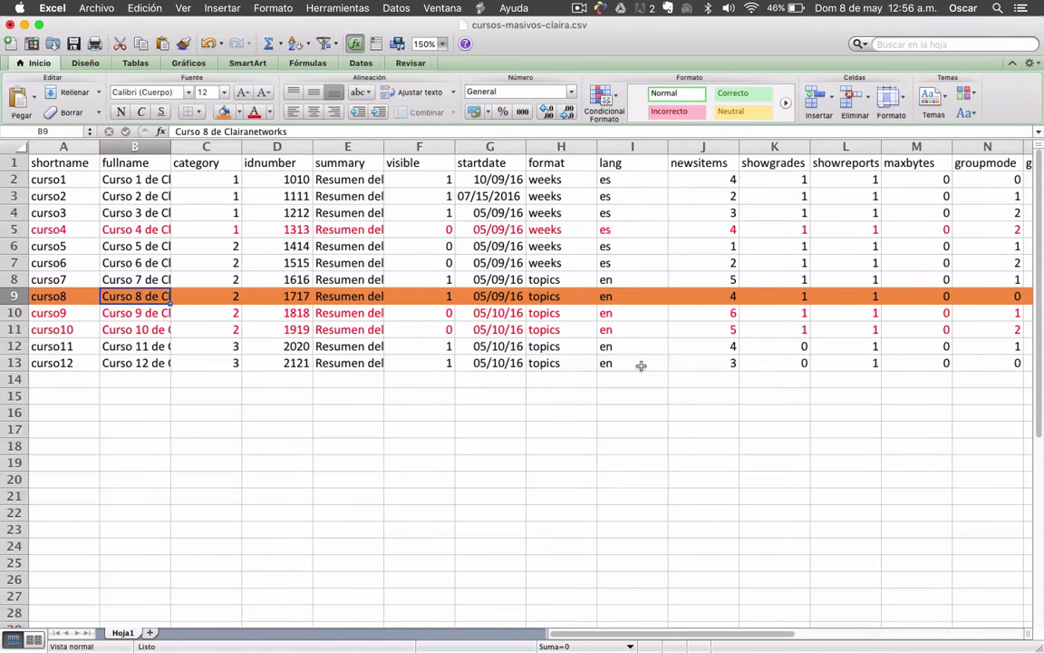
- Switch to Safari, open Curso 8 de Clairanetworks and examine its language and topic sections
{"action": "key", "text": "ctrl+Up"}
{"action": "left_click", "coordinate": [311, 415]}
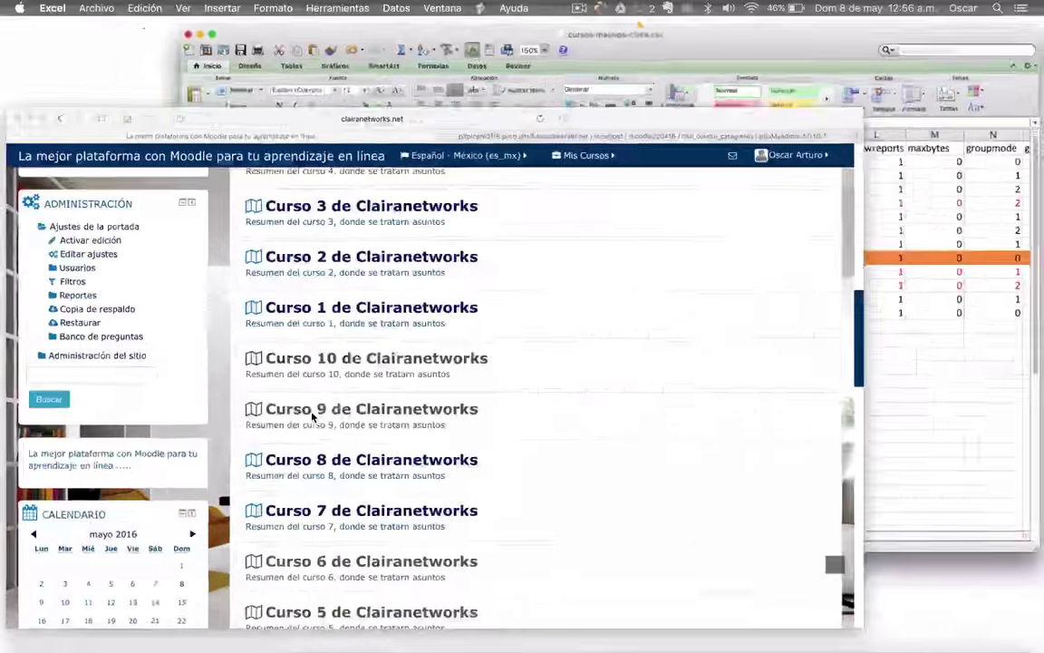
{"action": "scroll", "coordinate": [626, 454], "scroll_direction": "down", "scroll_amount": 2}
{"action": "left_click", "coordinate": [448, 373]}
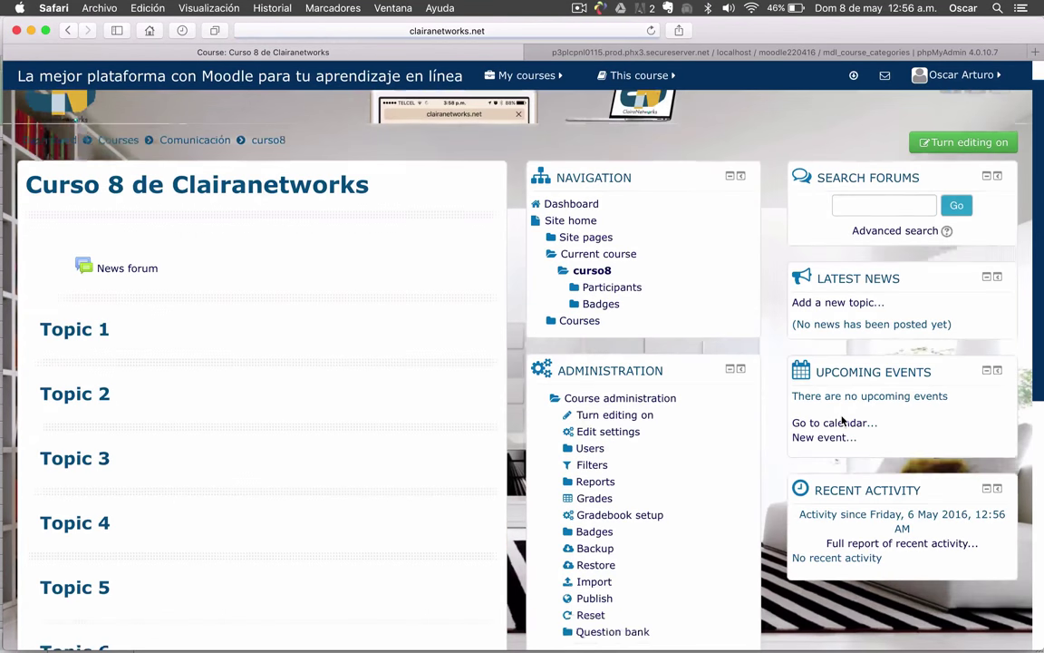
{"action": "scroll", "coordinate": [841, 420], "scroll_direction": "down", "scroll_amount": 4}
{"action": "scroll", "coordinate": [407, 372], "scroll_direction": "down", "scroll_amount": 2}
{"action": "scroll", "coordinate": [407, 372], "scroll_direction": "up", "scroll_amount": 3}
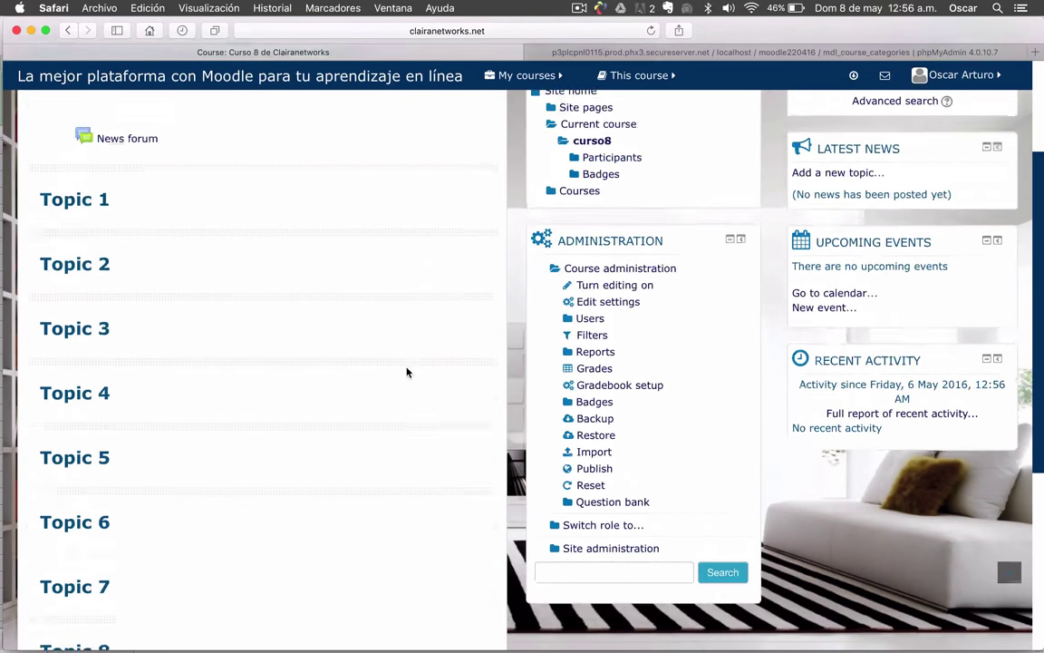
{"action": "scroll", "coordinate": [107, 308], "scroll_direction": "up", "scroll_amount": 2}
{"action": "scroll", "coordinate": [100, 372], "scroll_direction": "down", "scroll_amount": 3}
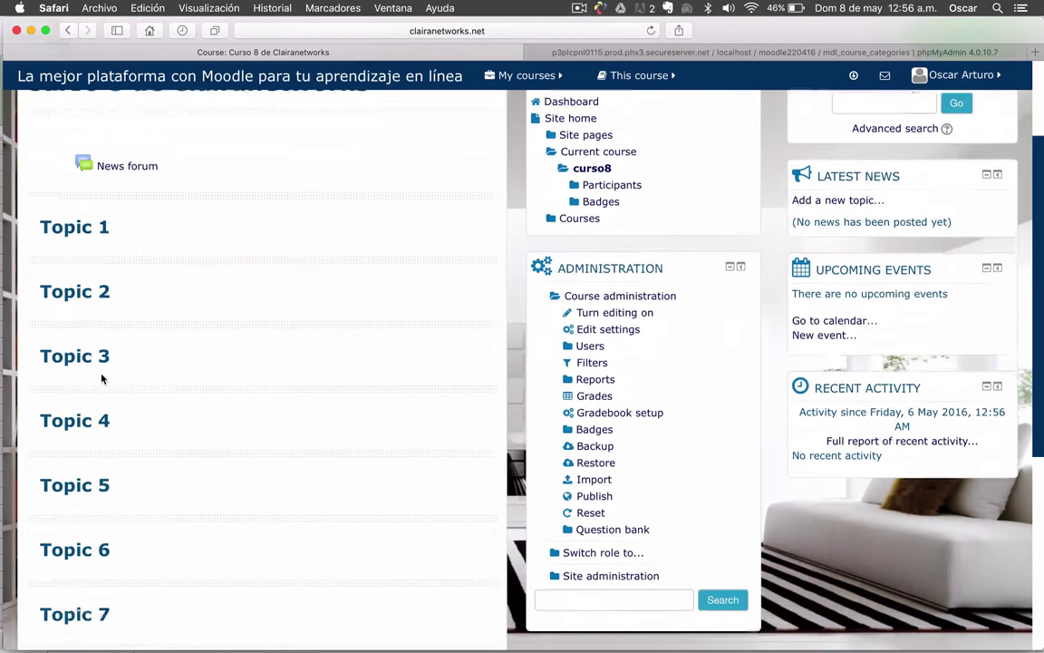
- Switch to the Excel sheet and select the whole curso8 row to review its values
{"action": "key", "text": "ctrl+Up"}
{"action": "left_click", "coordinate": [335, 342]}
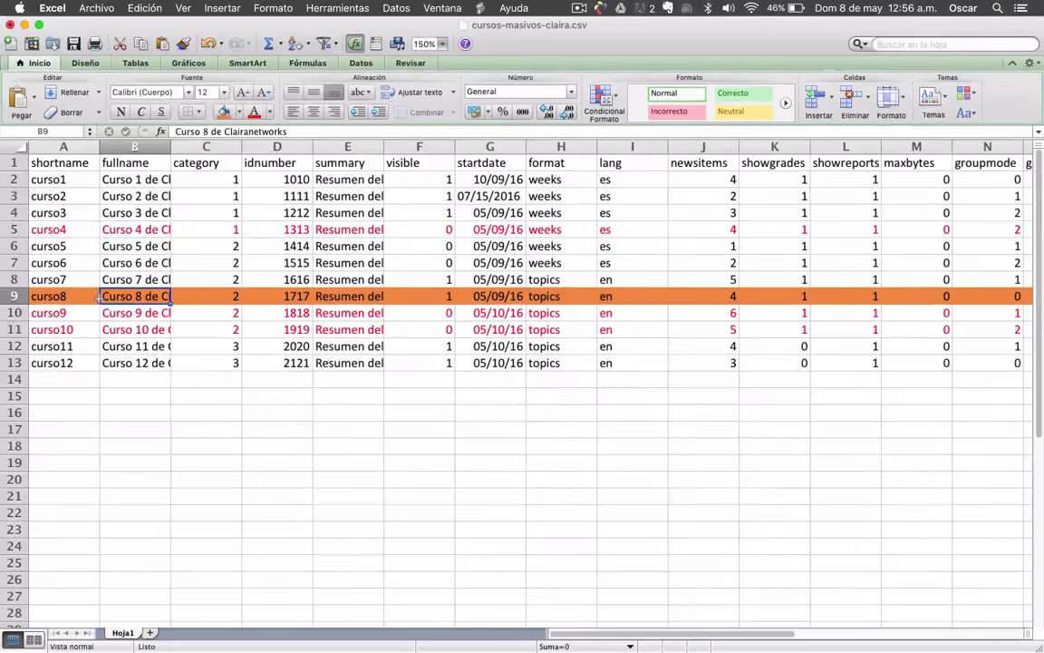
{"action": "left_click", "coordinate": [17, 296]}
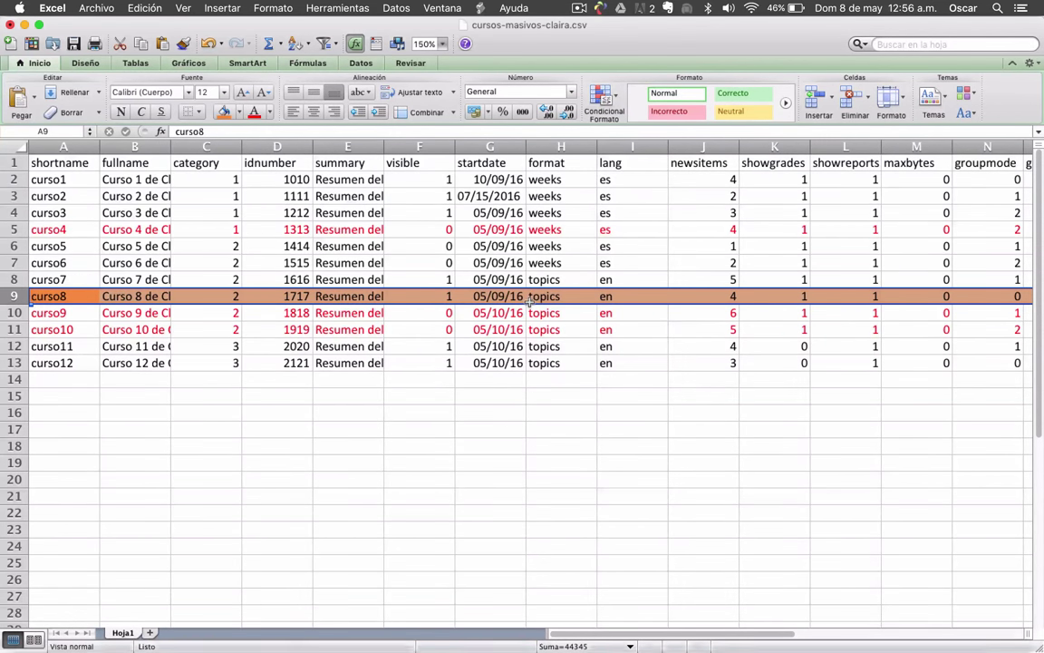
- Switch to Safari, open the course settings of Curso 8 and examine its category, visibility, start date and ID number
{"action": "key", "text": "ctrl+Up"}
{"action": "left_click", "coordinate": [265, 392]}
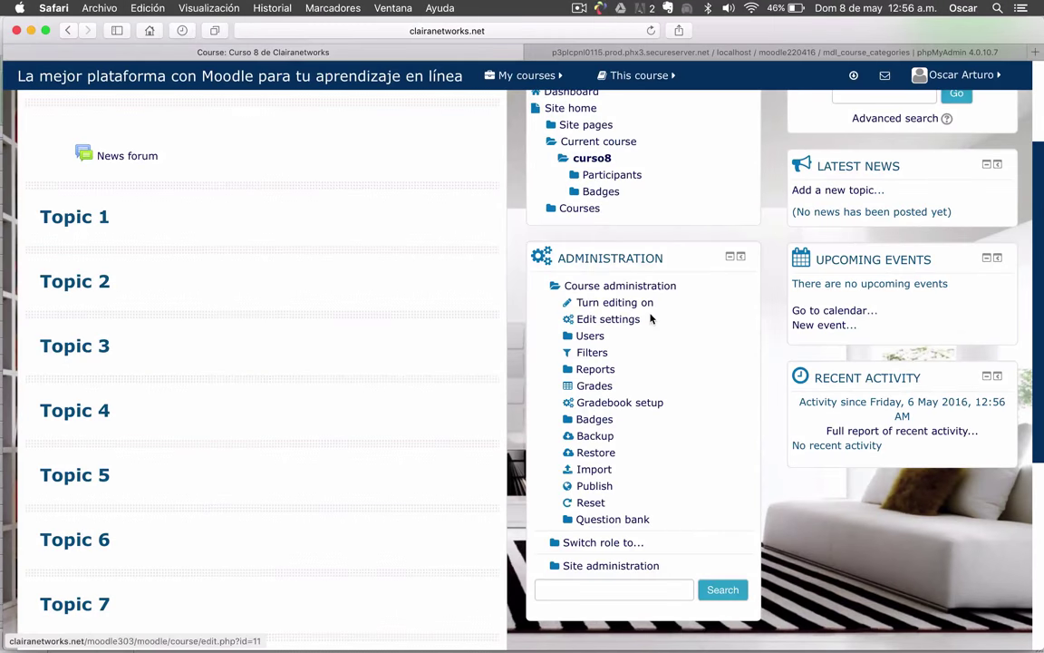
{"action": "left_click", "coordinate": [625, 323]}
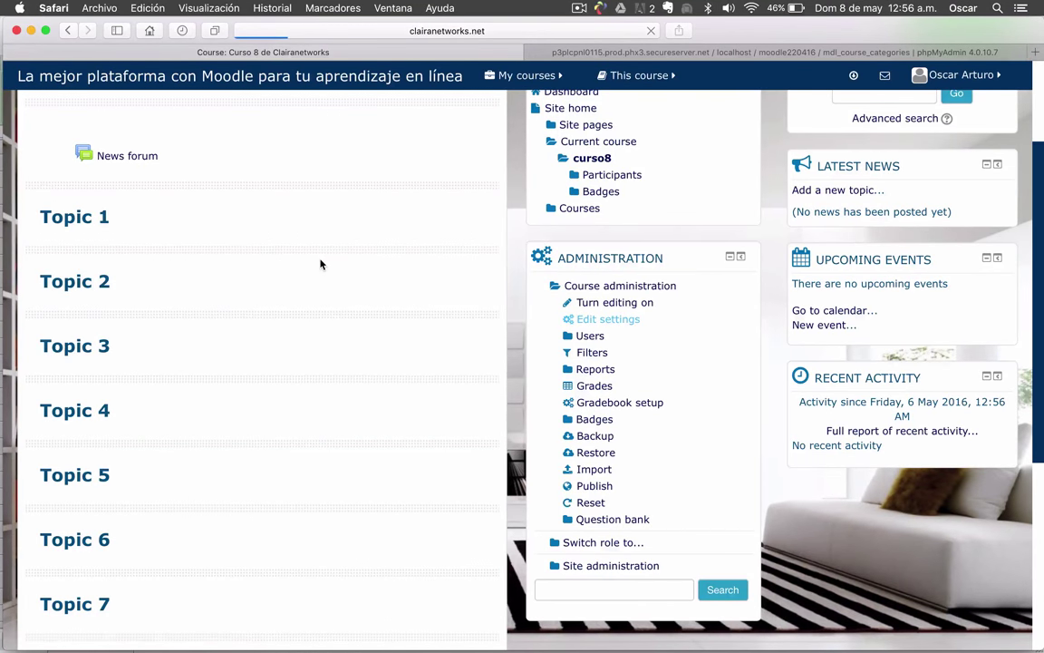
{"action": "scroll", "coordinate": [635, 363], "scroll_direction": "down", "scroll_amount": 1}
{"action": "scroll", "coordinate": [680, 391], "scroll_direction": "down", "scroll_amount": 5}
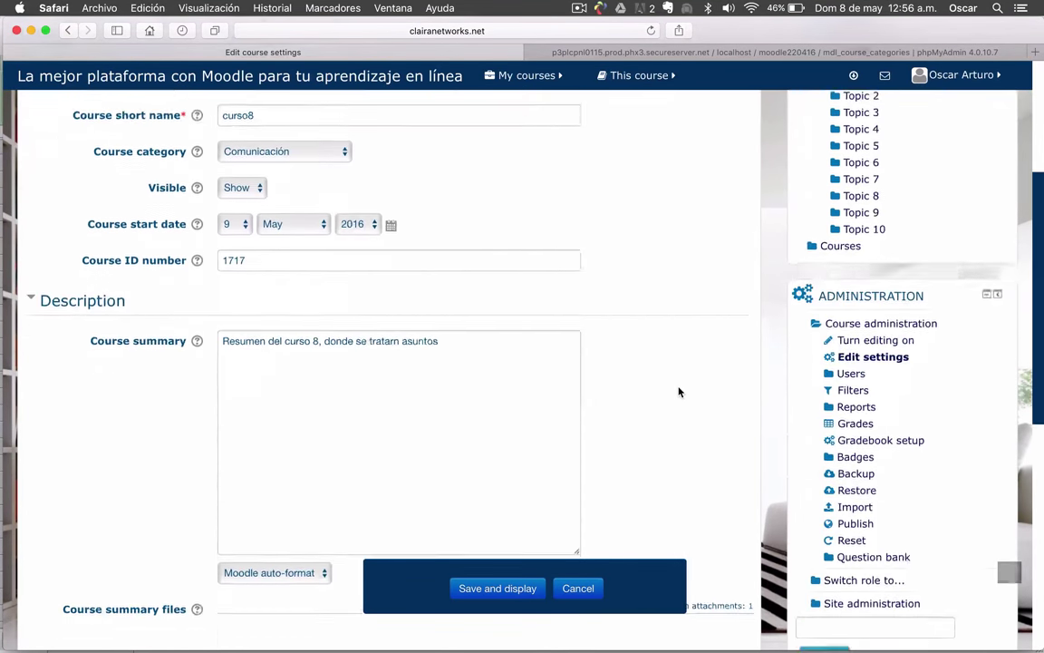
{"action": "scroll", "coordinate": [676, 392], "scroll_direction": "up", "scroll_amount": 2}
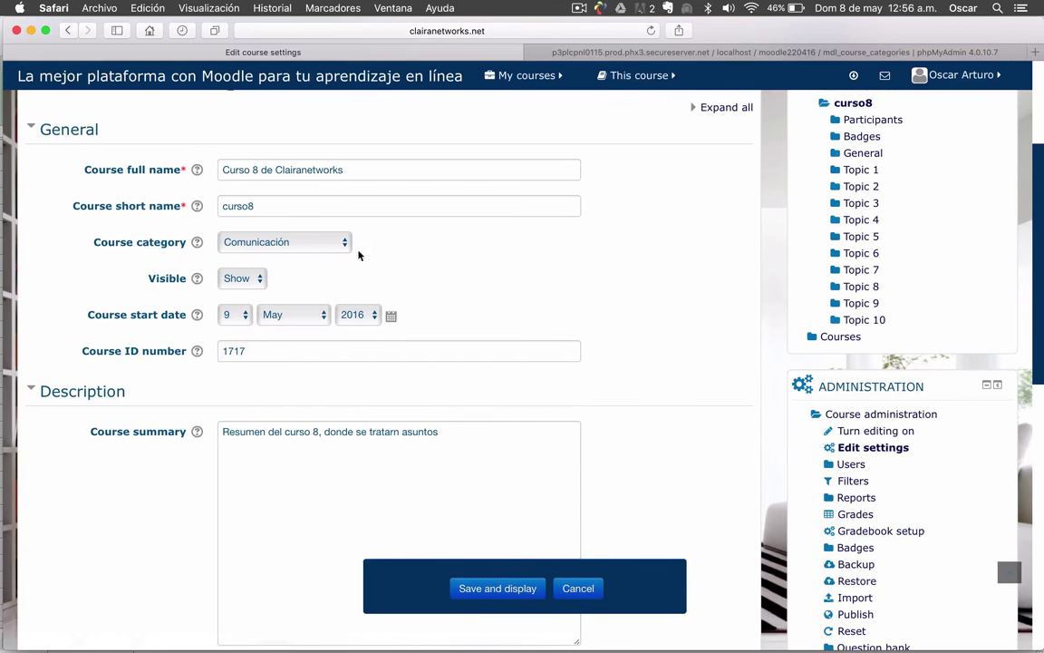
- Compare the Curso 8 settings with the curso8 row in the Excel sheet, and return to Safari
{"action": "key", "text": "ctrl+Up"}
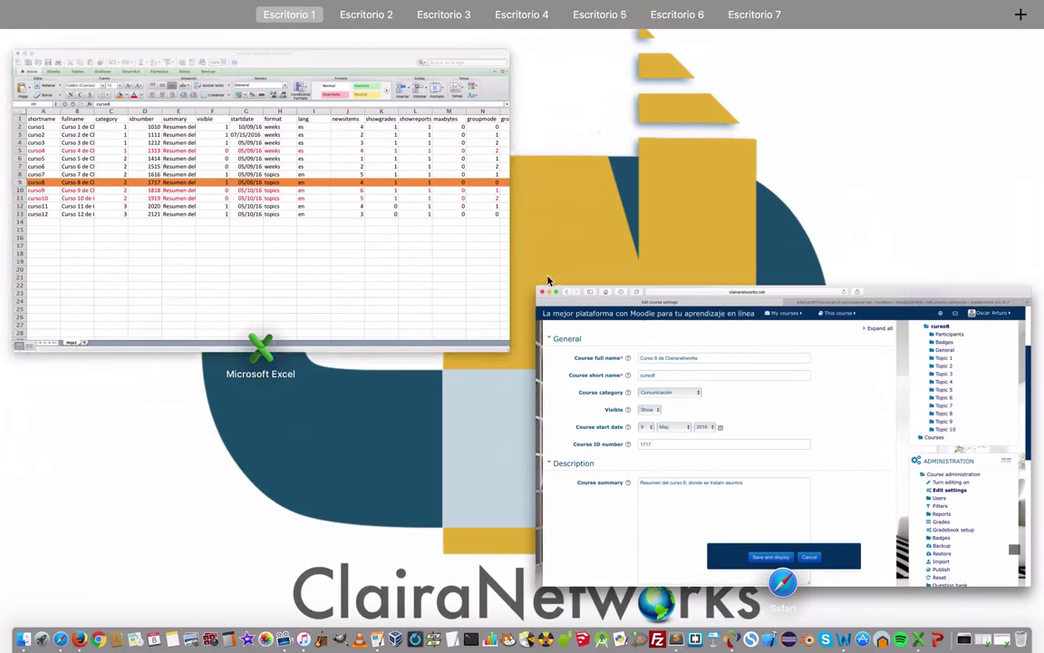
{"action": "left_click", "coordinate": [275, 204]}
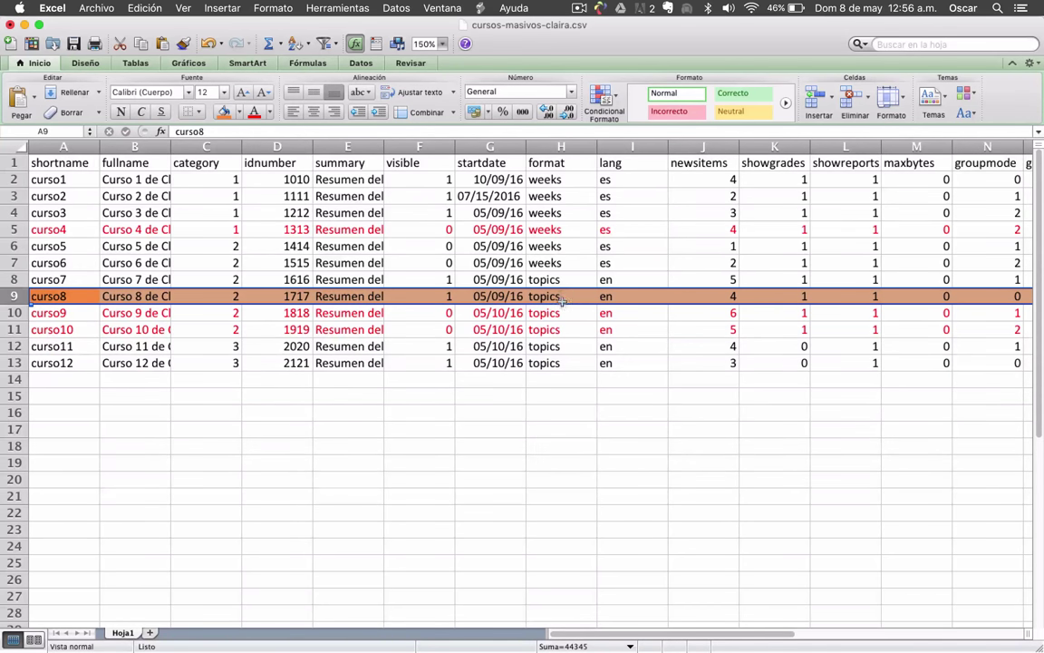
{"action": "key", "text": "ctrl+Up"}
{"action": "left_click", "coordinate": [262, 355]}
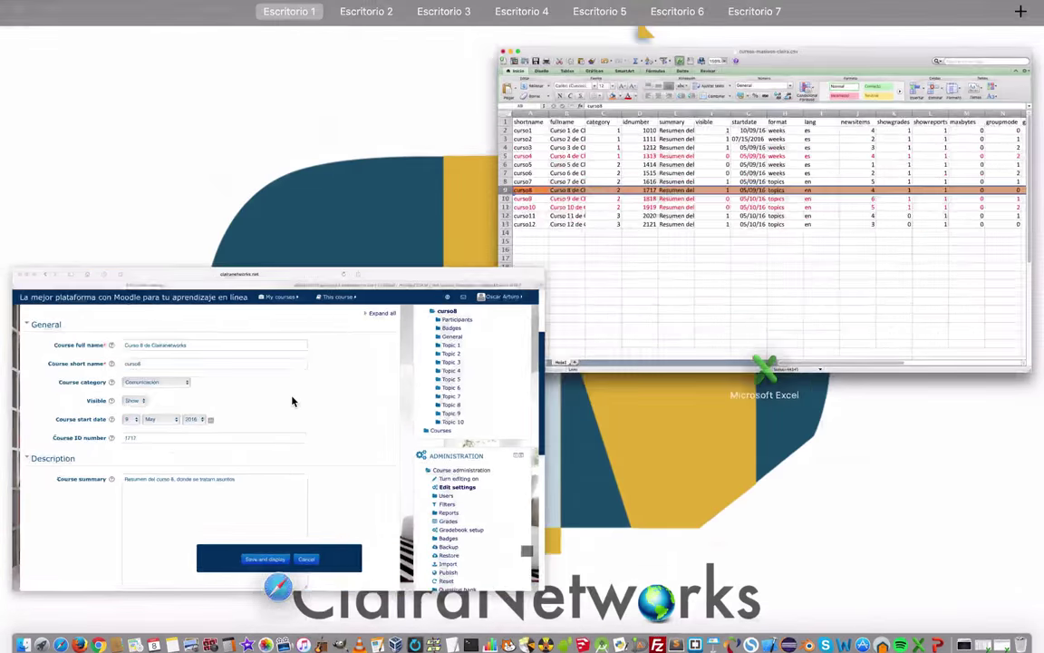
- Leave the settings page without saving, return to the curso8 course page and examine its topic sections
{"action": "scroll", "coordinate": [634, 381], "scroll_direction": "up", "scroll_amount": 3}
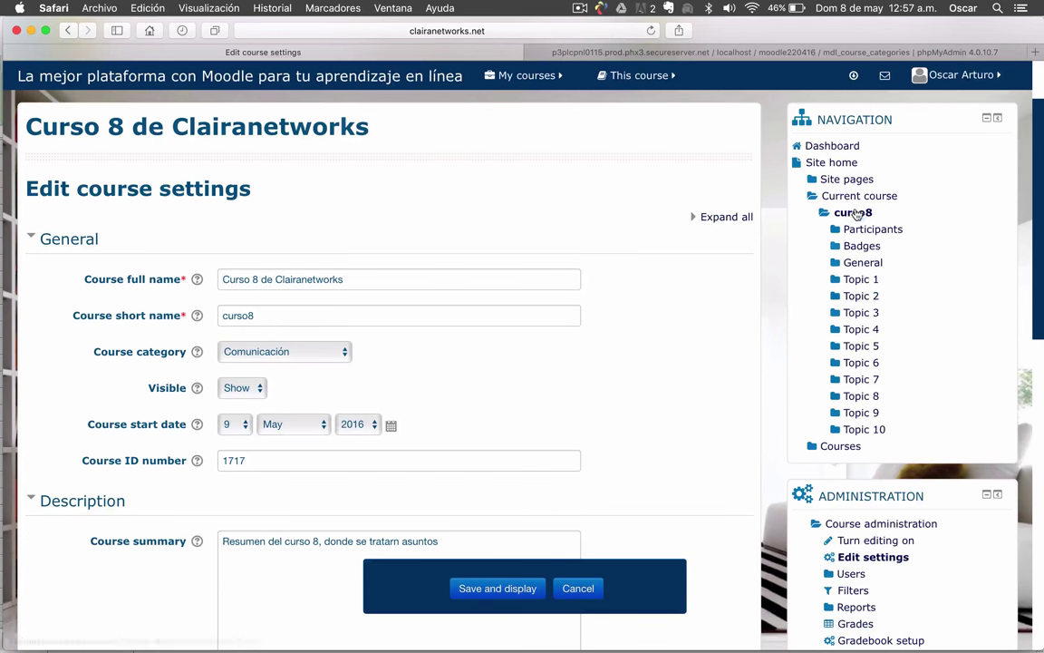
{"action": "left_click", "coordinate": [847, 214]}
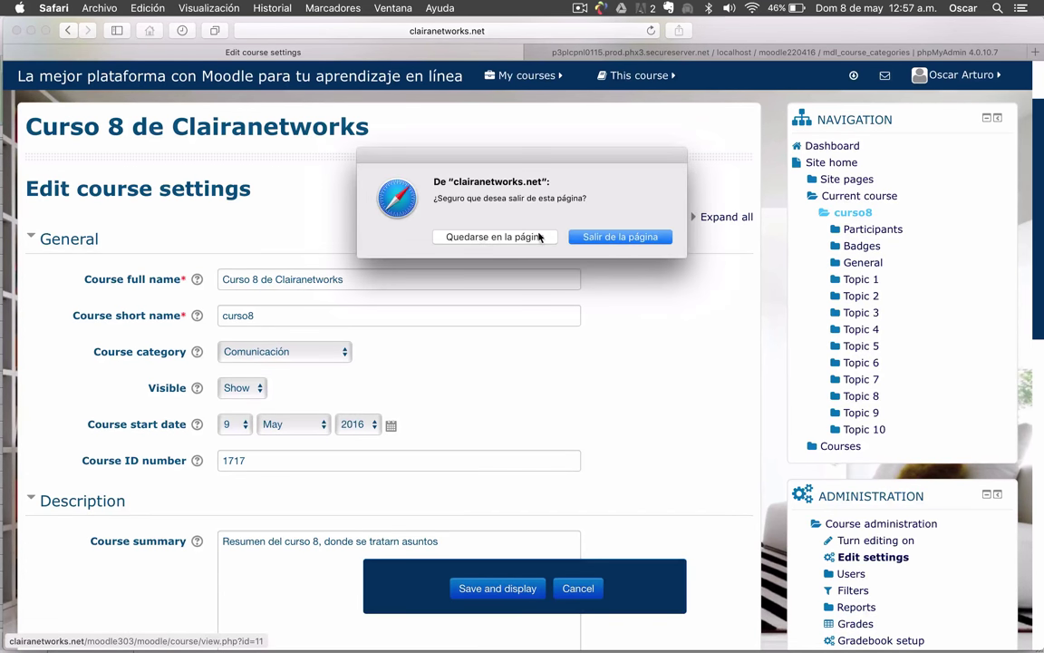
{"action": "left_click", "coordinate": [631, 238]}
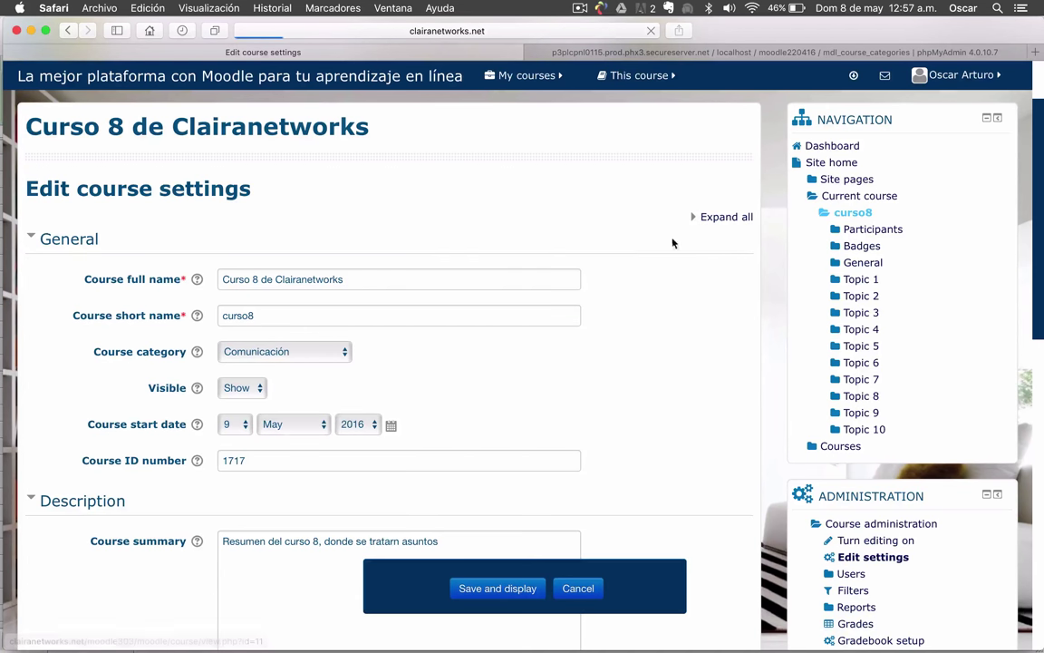
{"action": "scroll", "coordinate": [311, 341], "scroll_direction": "down", "scroll_amount": 1}
{"action": "scroll", "coordinate": [311, 341], "scroll_direction": "down", "scroll_amount": 5}
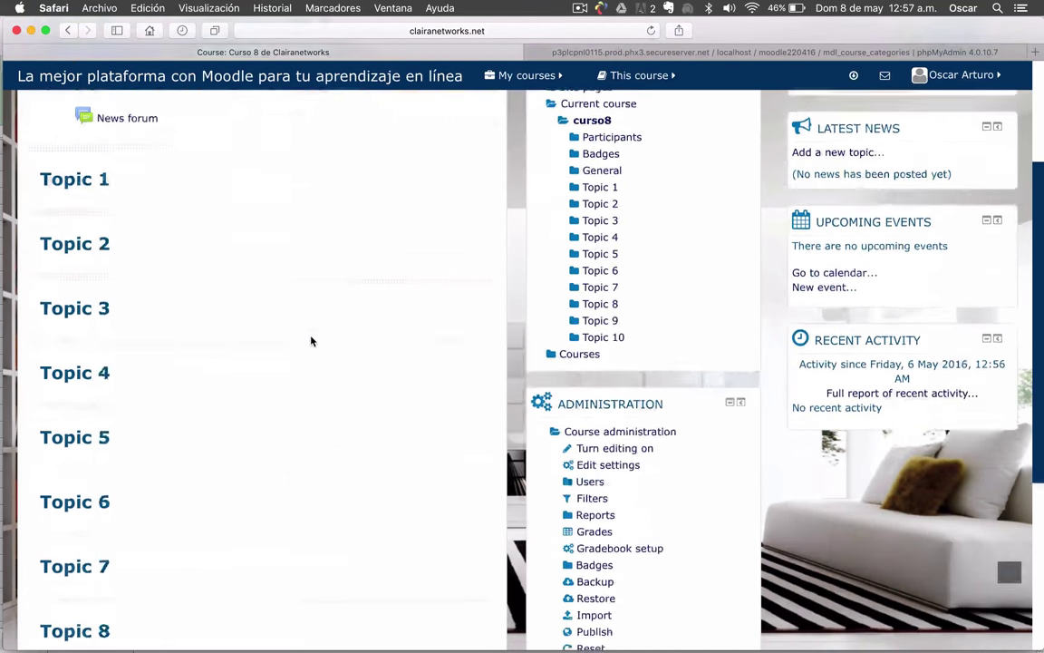
{"action": "scroll", "coordinate": [311, 340], "scroll_direction": "up", "scroll_amount": 5}
{"action": "scroll", "coordinate": [168, 343], "scroll_direction": "down", "scroll_amount": 10}
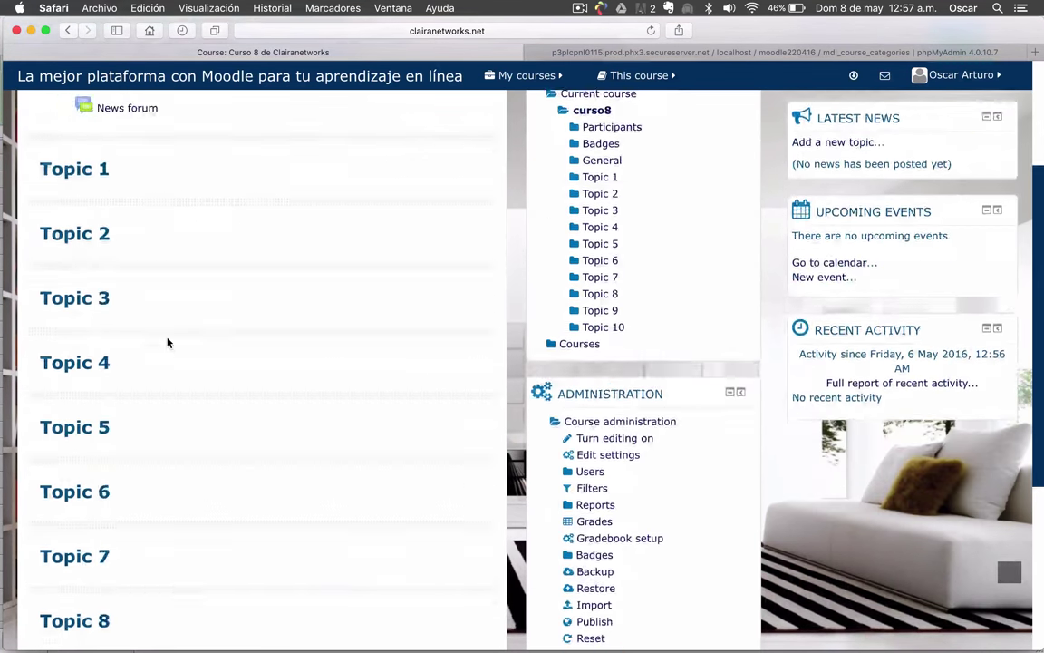
{"action": "scroll", "coordinate": [168, 343], "scroll_direction": "up", "scroll_amount": 5}
{"action": "scroll", "coordinate": [168, 342], "scroll_direction": "up", "scroll_amount": 4}
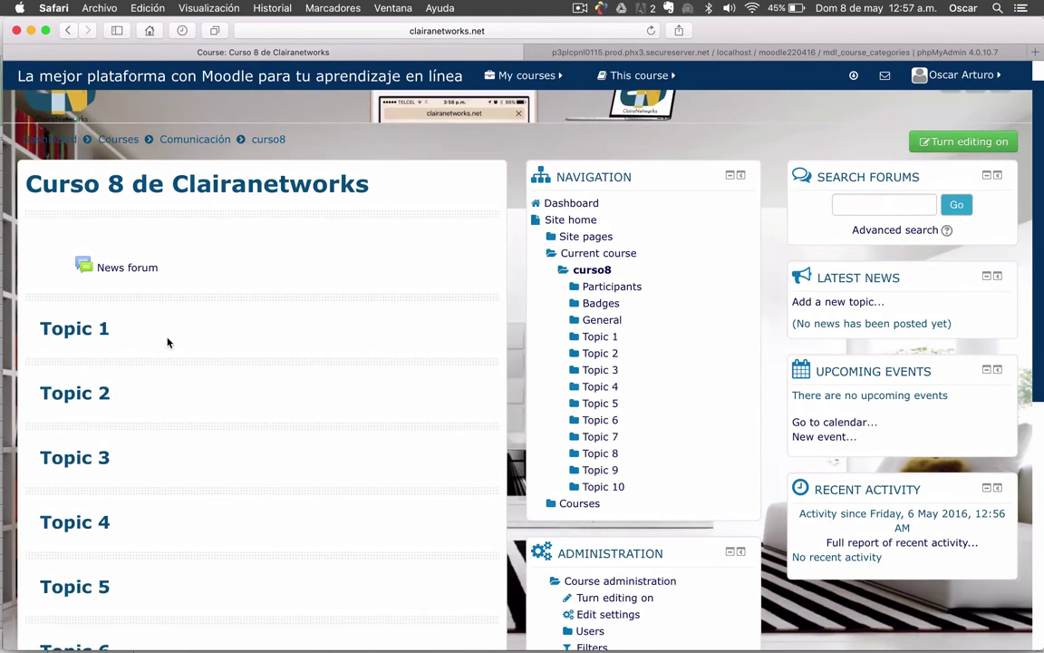
- Switch to the Excel sheet and review the curso8 row's remaining columns through groupmodeforce
{"action": "scroll", "coordinate": [168, 343], "scroll_direction": "down", "scroll_amount": 4}
{"action": "key", "text": "ctrl+super+f"}
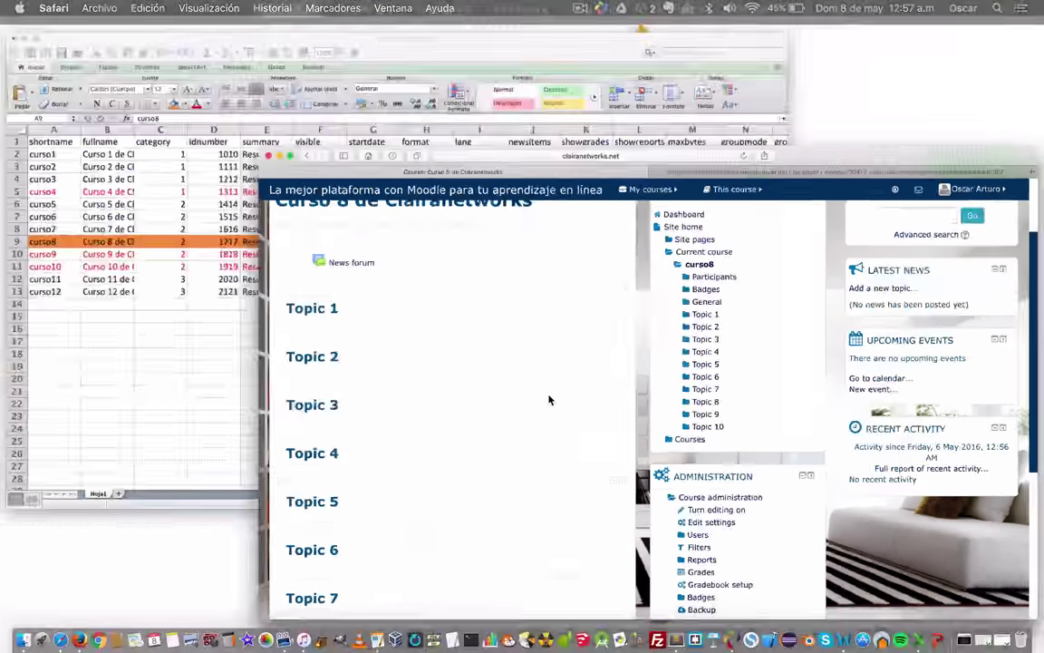
{"action": "key", "text": "ctrl+Up"}
{"action": "left_click", "coordinate": [359, 263]}
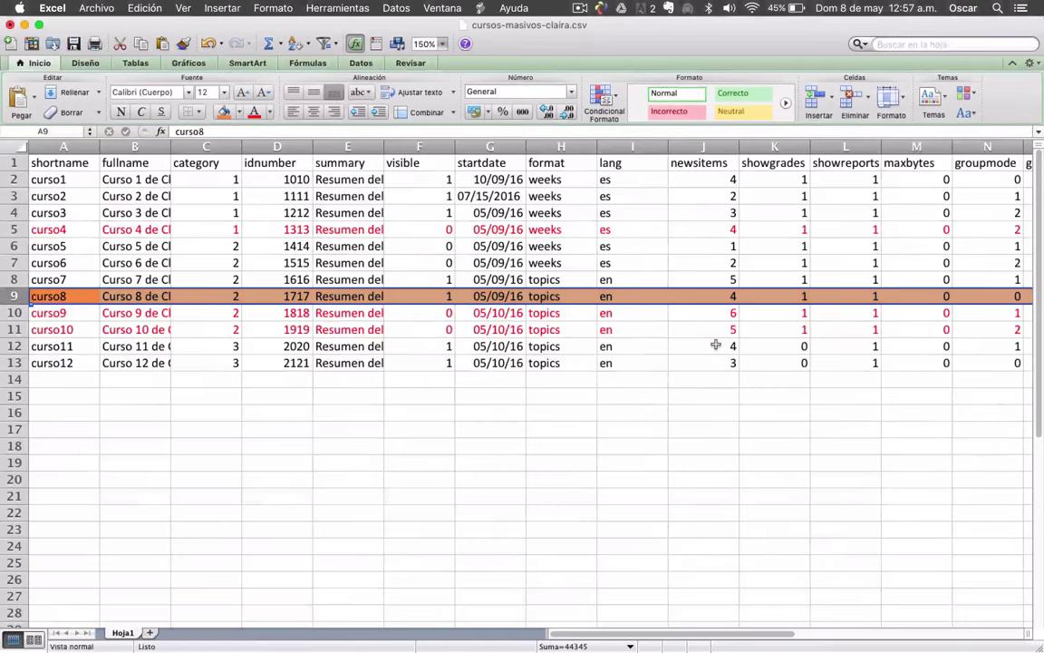
{"action": "scroll", "coordinate": [716, 345], "scroll_direction": "right", "scroll_amount": 3}
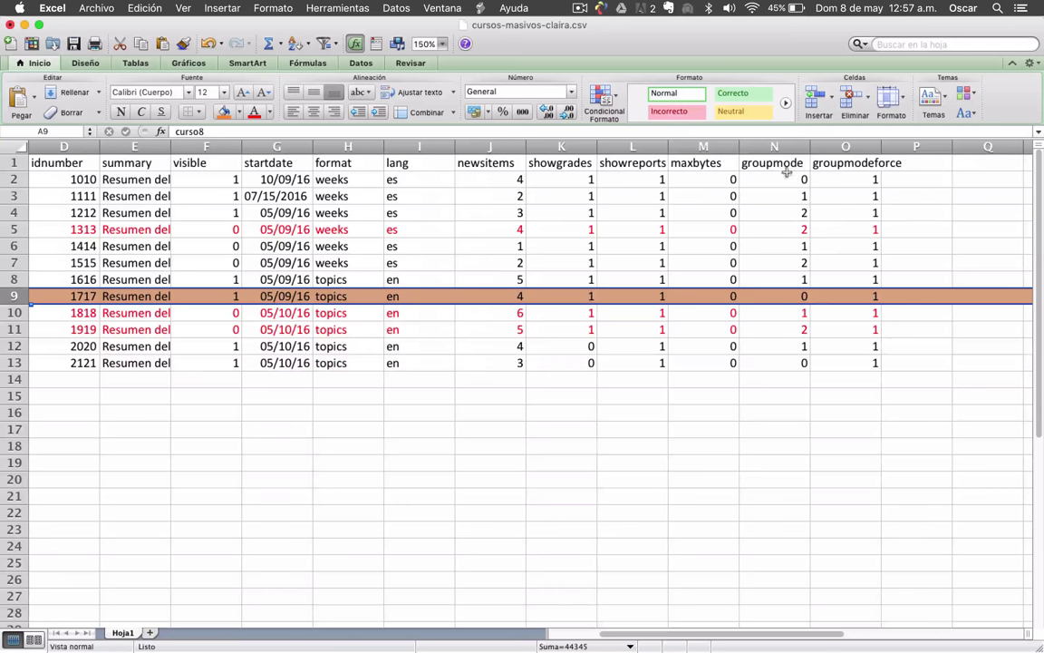
{"action": "scroll", "coordinate": [389, 329], "scroll_direction": "left", "scroll_amount": 3}
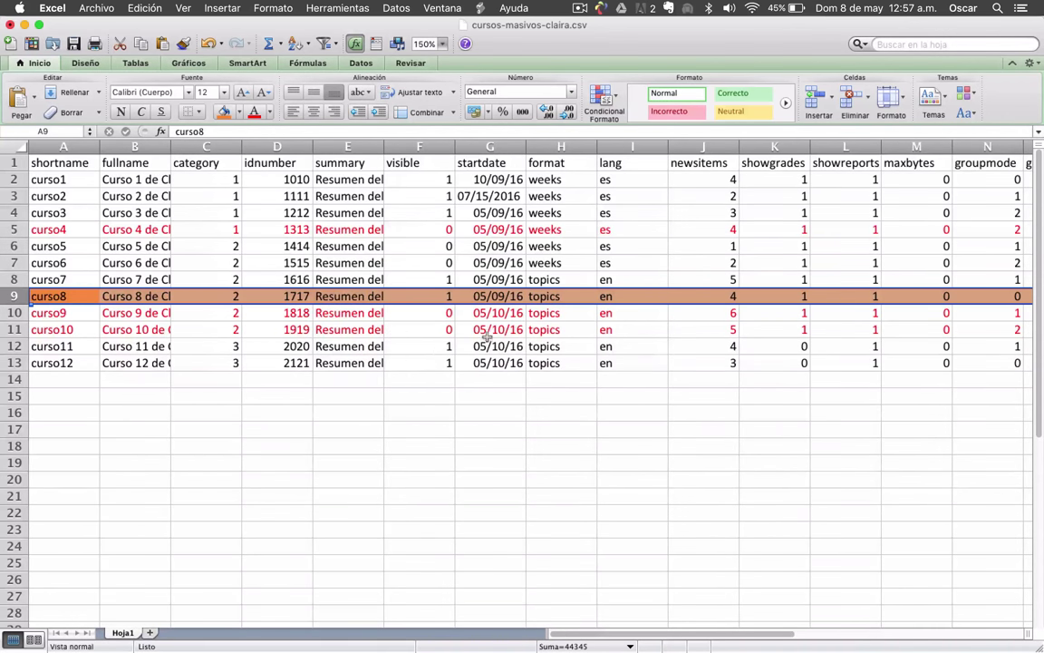
- Fill the whole curso5 row with light green
{"action": "left_click", "coordinate": [308, 347]}
{"action": "left_click", "coordinate": [327, 249]}
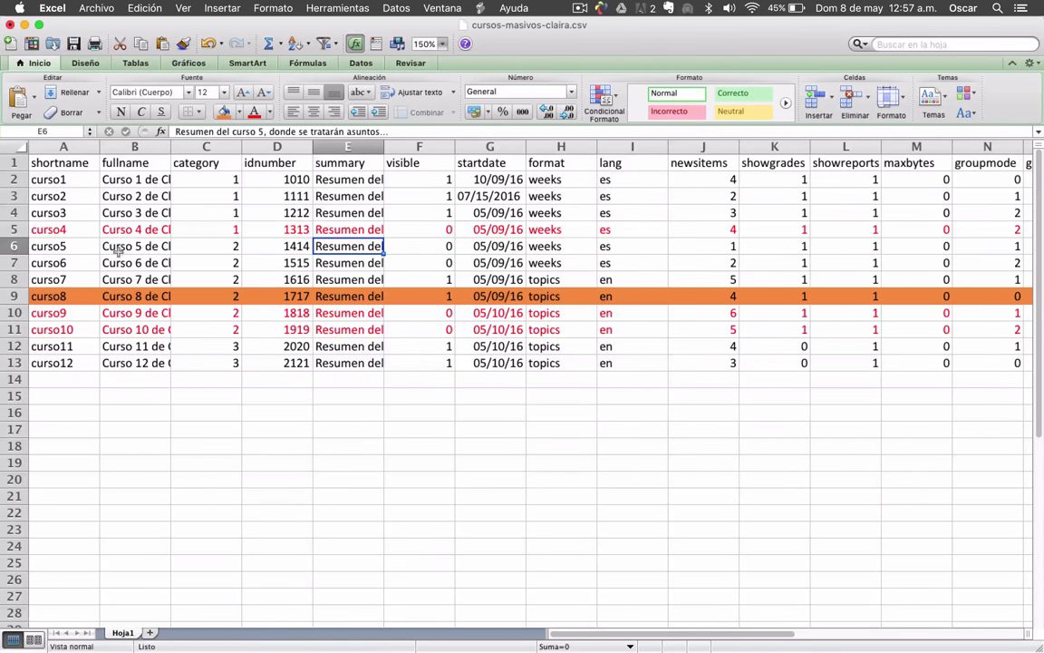
{"action": "left_click", "coordinate": [17, 245]}
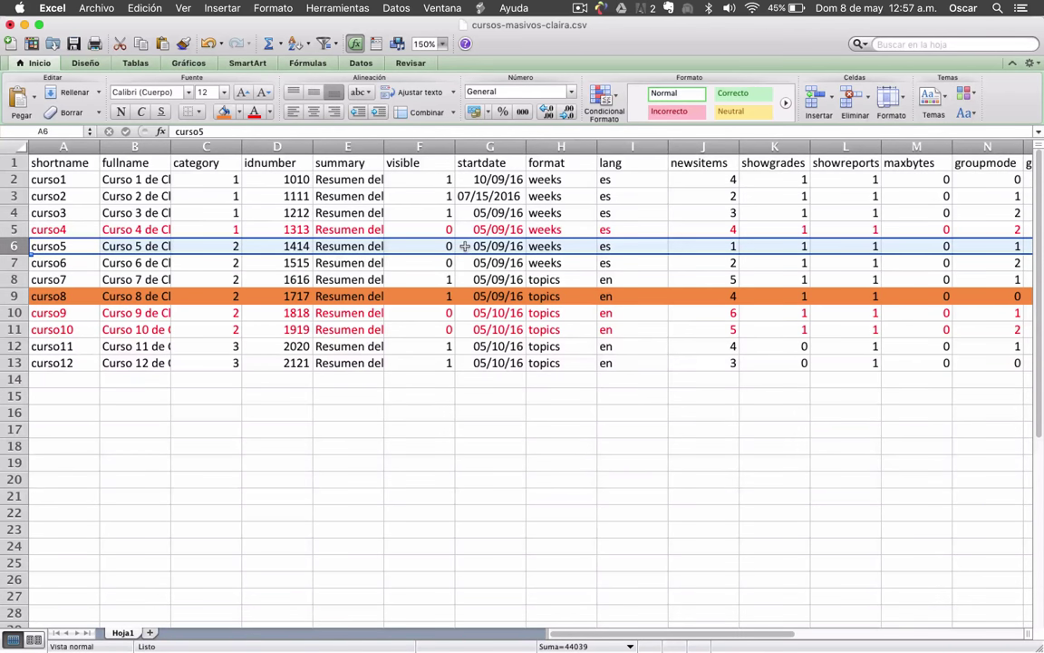
{"action": "left_click", "coordinate": [238, 111]}
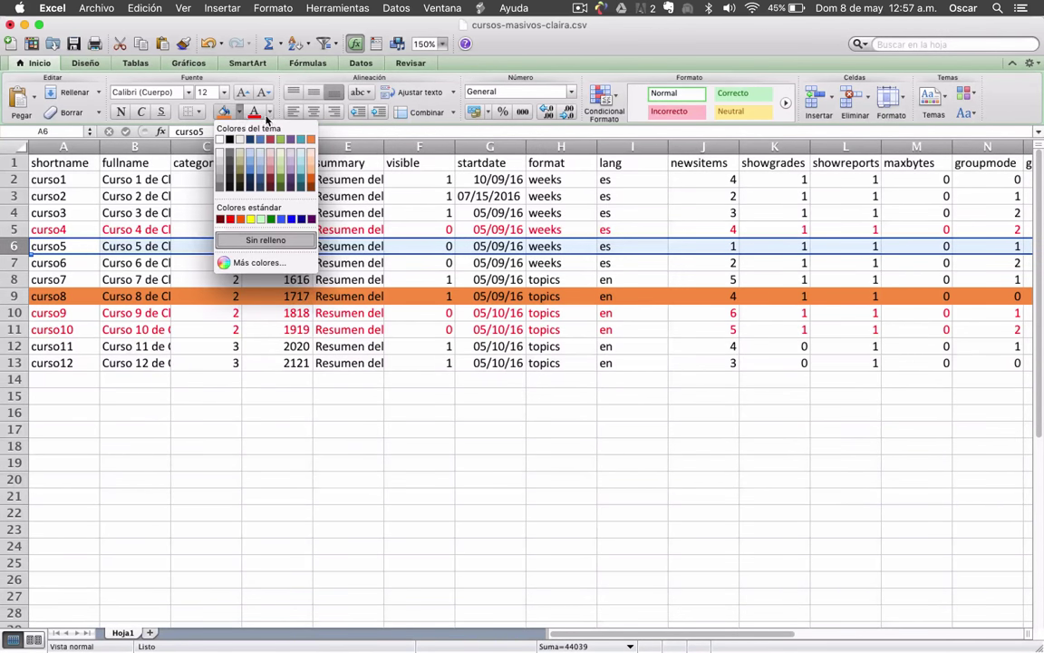
{"action": "left_click", "coordinate": [281, 162]}
{"action": "left_click", "coordinate": [209, 246]}
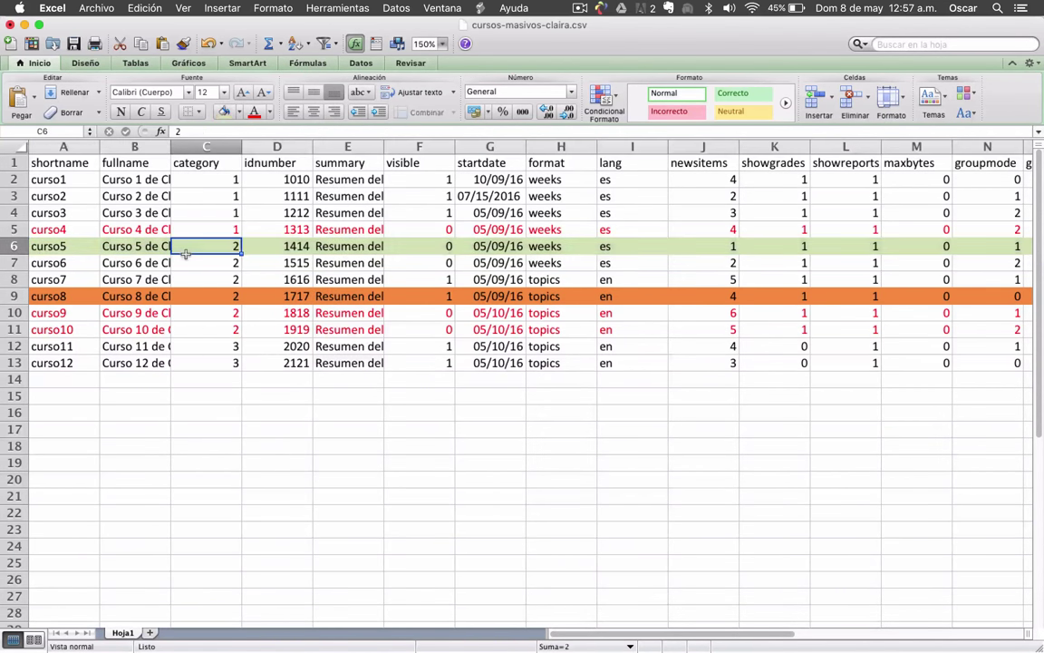
{"action": "left_click", "coordinate": [55, 248]}
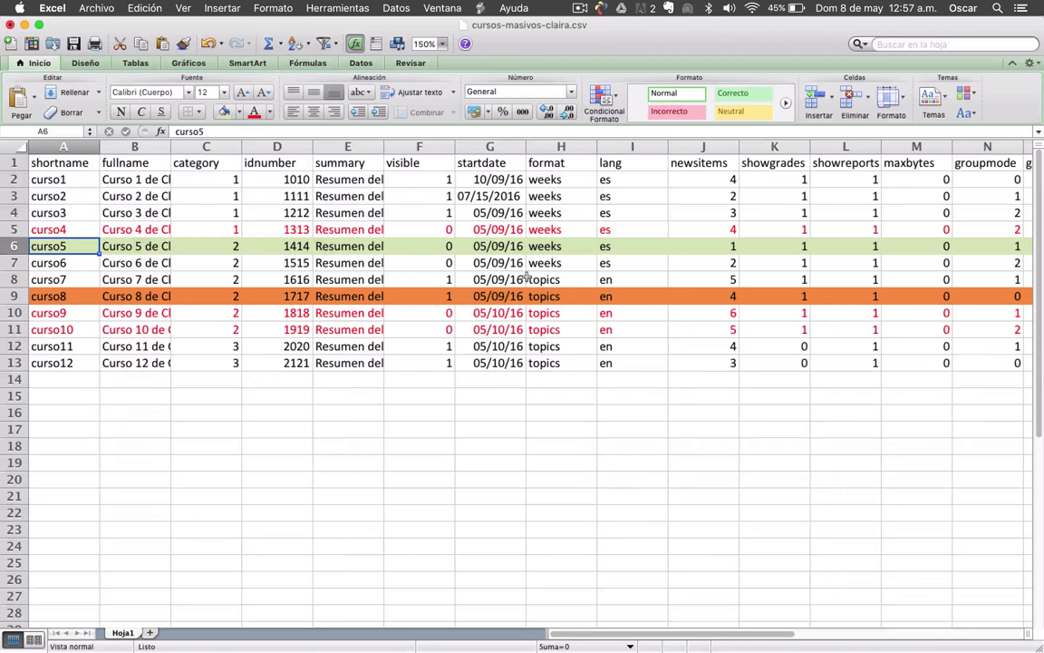
- Switch to Safari, go to the Moodle site home and find Curso 5 de Clairanetworks among the available courses
{"action": "key", "text": "ctrl+Up"}
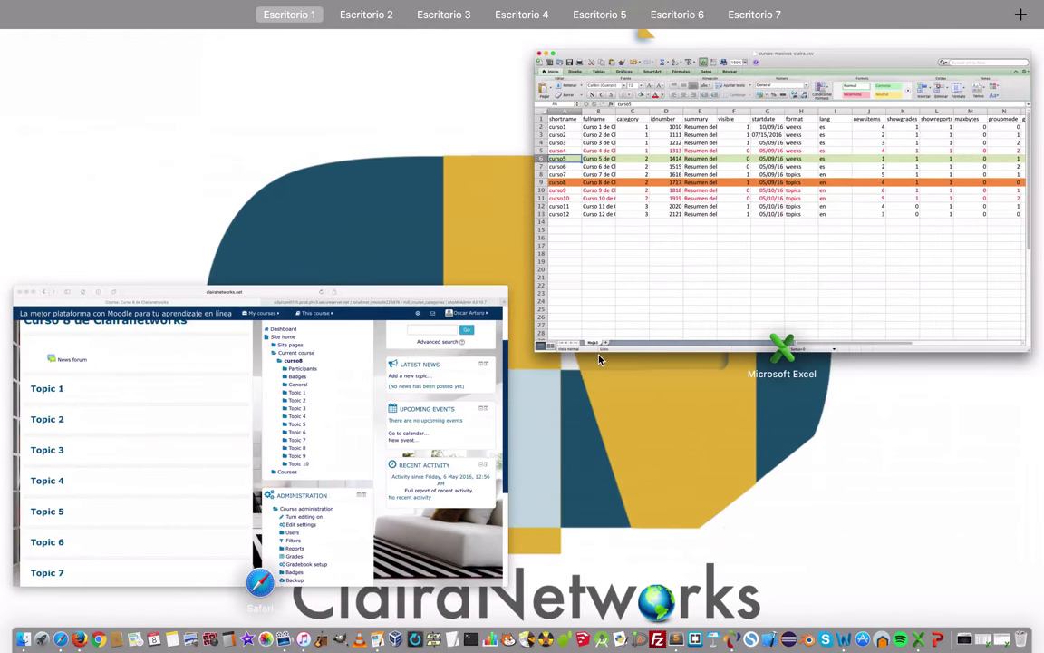
{"action": "left_click", "coordinate": [428, 359]}
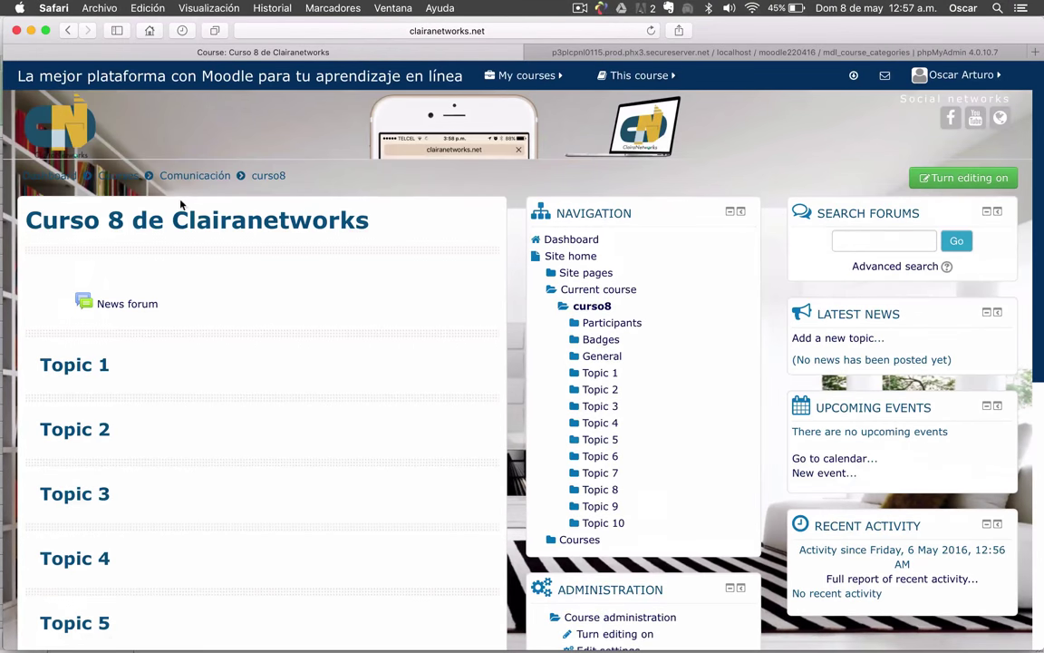
{"action": "left_click", "coordinate": [45, 175]}
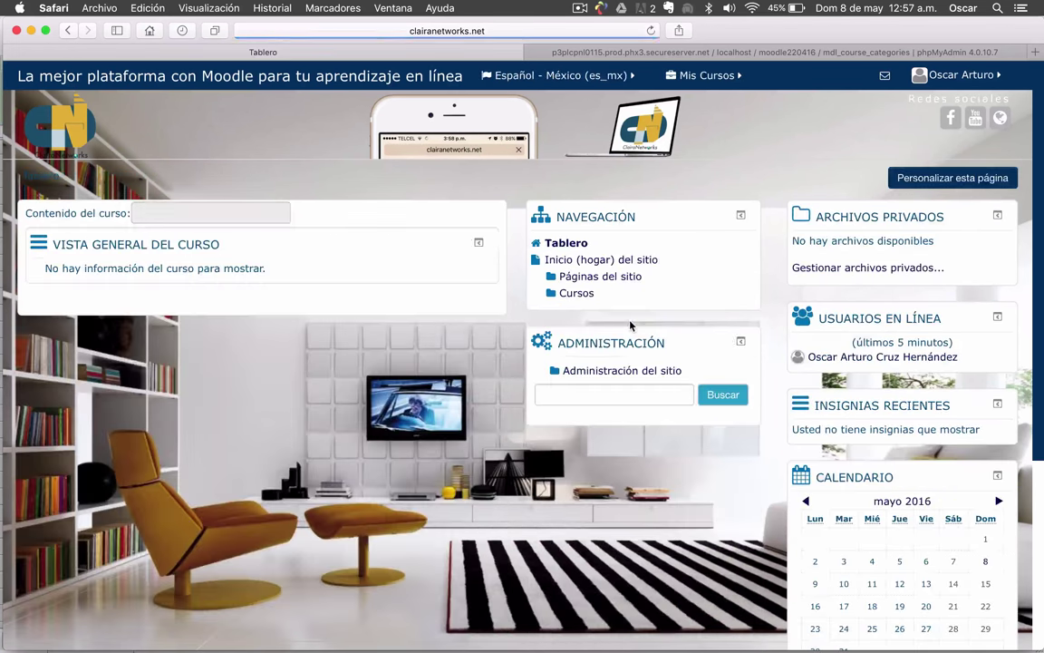
{"action": "left_click", "coordinate": [607, 261]}
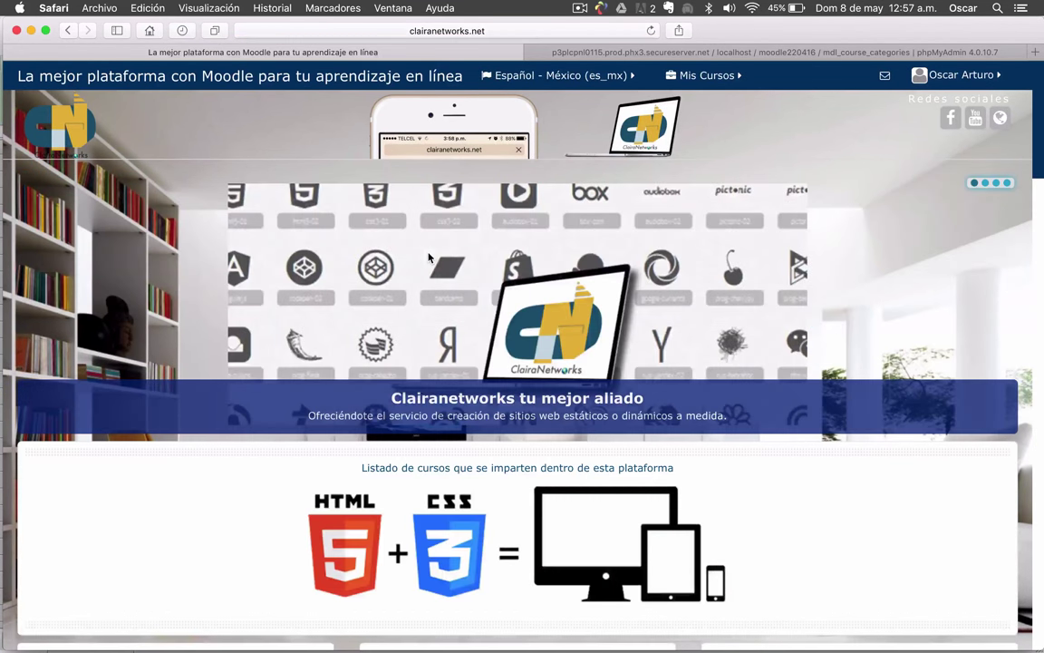
{"action": "scroll", "coordinate": [430, 258], "scroll_direction": "down", "scroll_amount": 10}
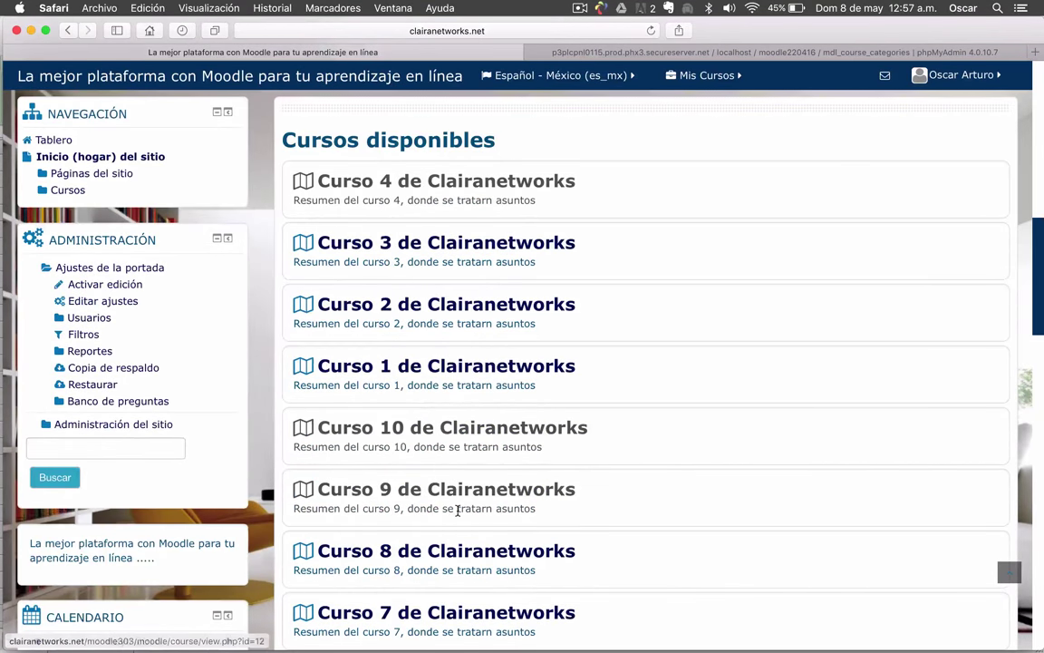
{"action": "scroll", "coordinate": [458, 511], "scroll_direction": "down", "scroll_amount": 7}
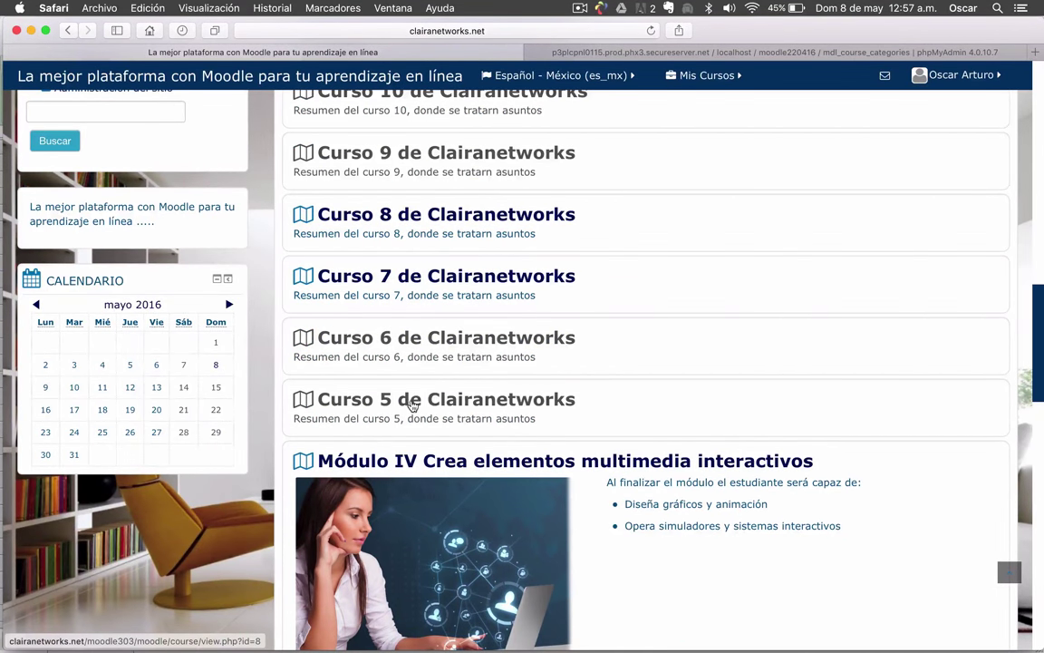
- Switch to the Excel sheet and check the visible value in the curso5 row
{"action": "key", "text": "ctrl+Up"}
{"action": "left_click", "coordinate": [281, 128]}
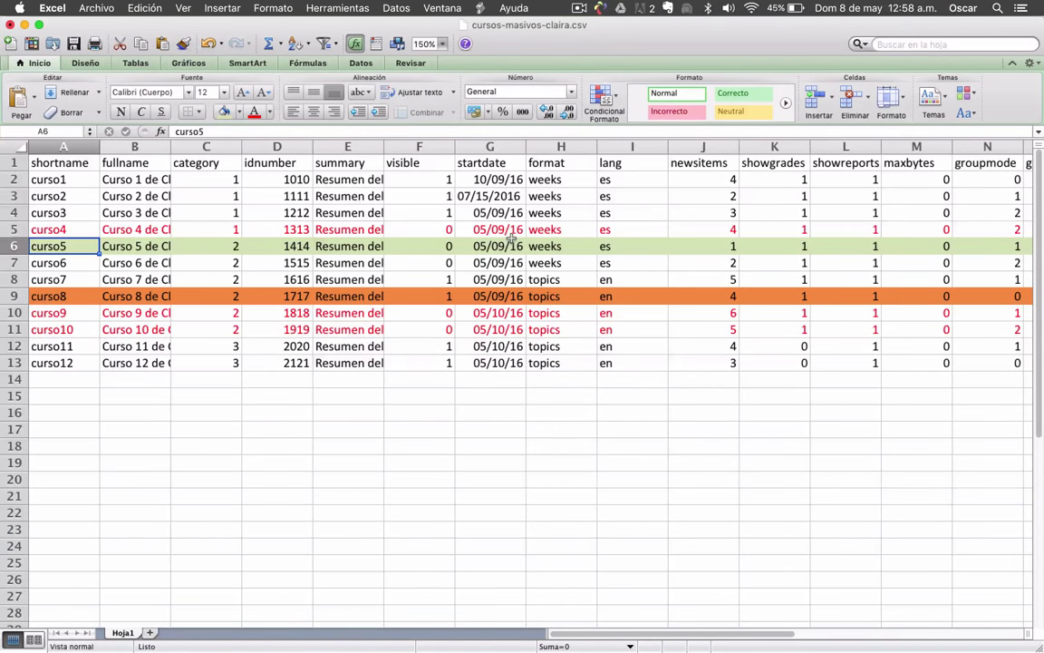
{"action": "left_click", "coordinate": [436, 251]}
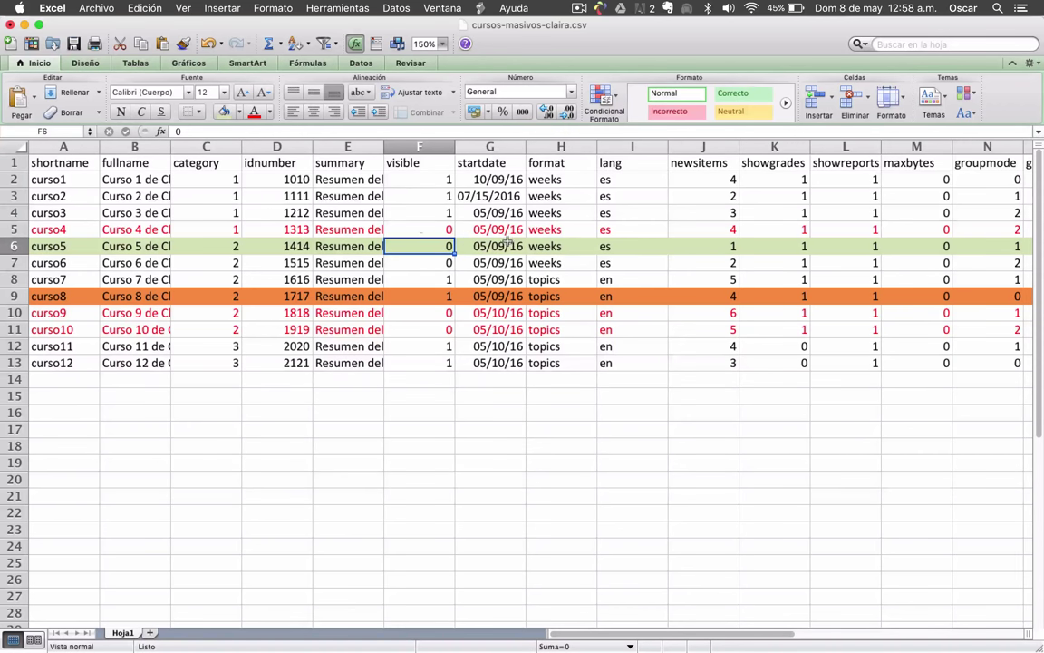
- Switch to Safari, open the Curso 5 course's edit settings and review its general section
{"action": "key", "text": "ctrl+Up"}
{"action": "left_click", "coordinate": [332, 408]}
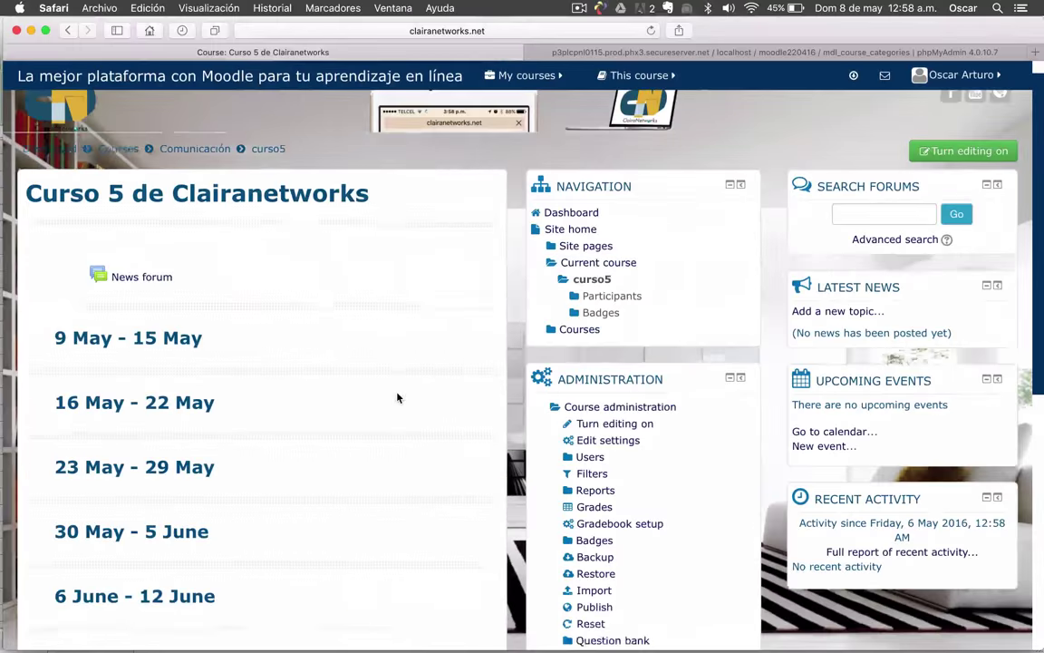
{"action": "scroll", "coordinate": [397, 397], "scroll_direction": "down", "scroll_amount": 3}
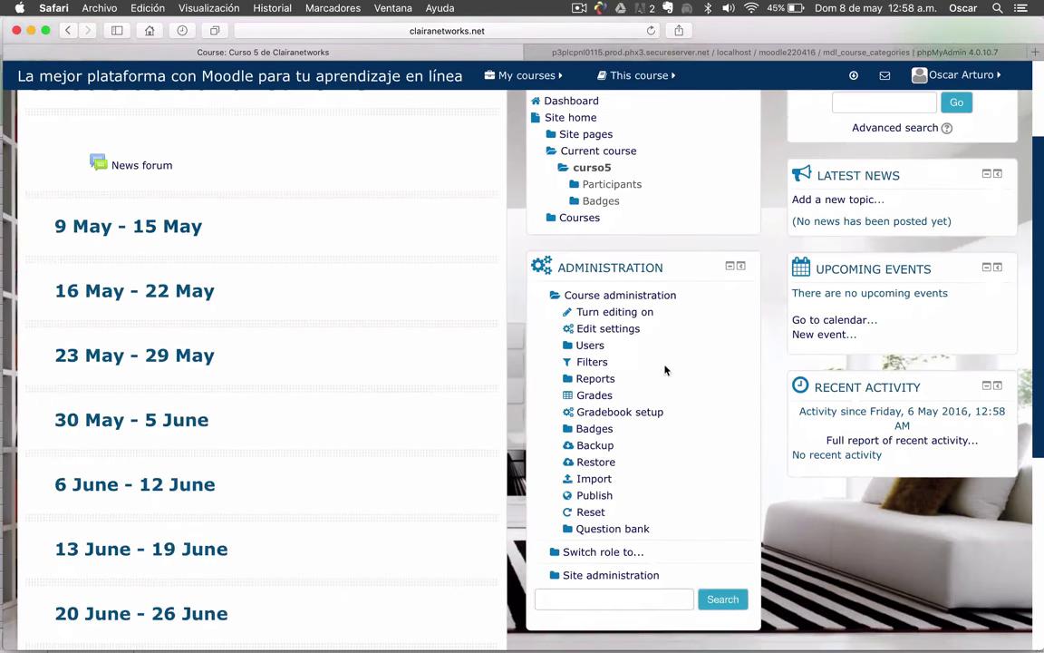
{"action": "left_click", "coordinate": [618, 329]}
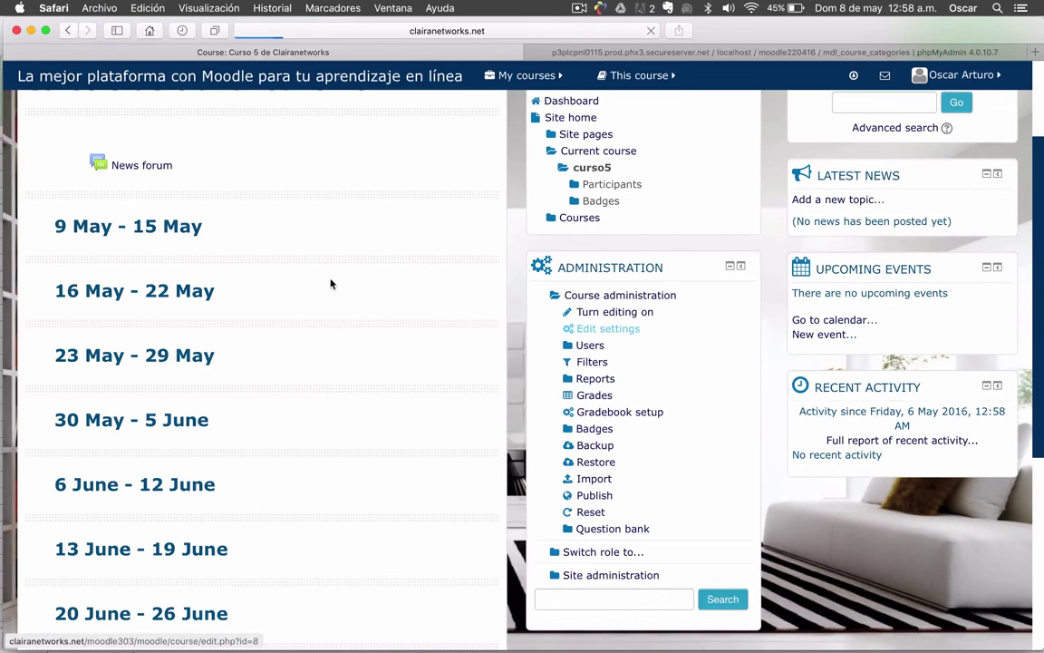
{"action": "scroll", "coordinate": [153, 337], "scroll_direction": "down", "scroll_amount": 5}
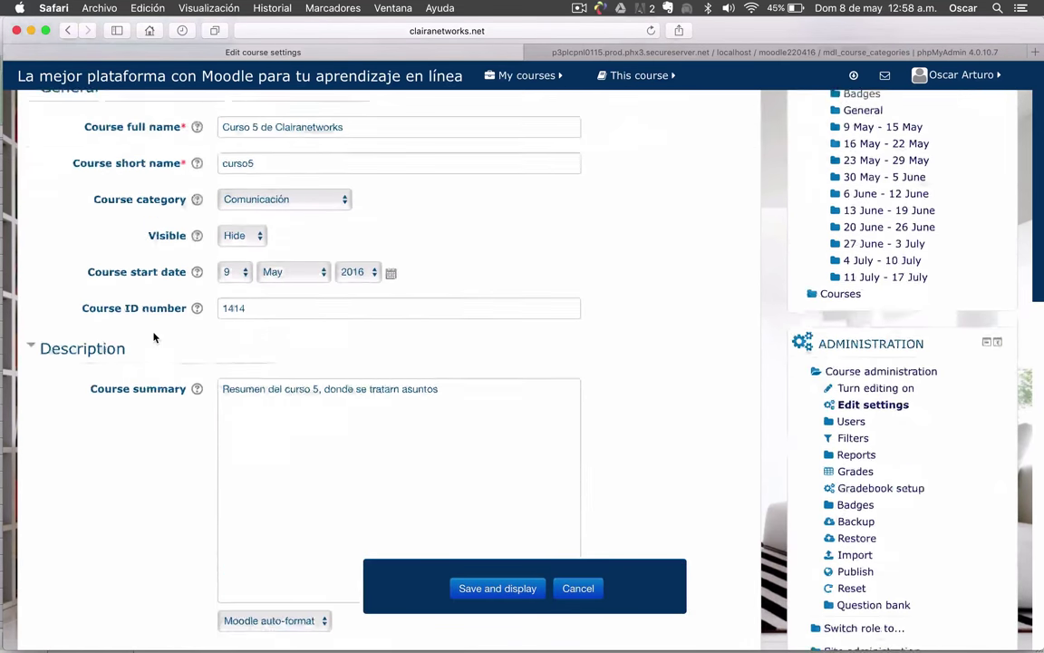
{"action": "scroll", "coordinate": [154, 339], "scroll_direction": "up", "scroll_amount": 2}
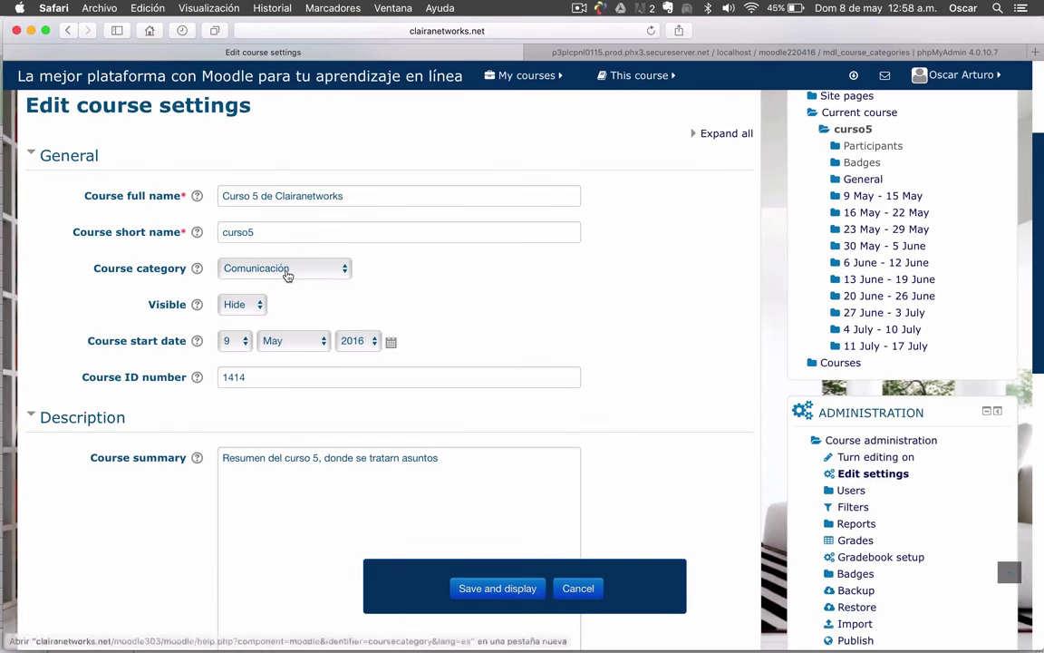
- Switch to the Excel sheet and check the curso5 row's category and startdate values
{"action": "key", "text": "ctrl+Up"}
{"action": "left_click", "coordinate": [347, 225]}
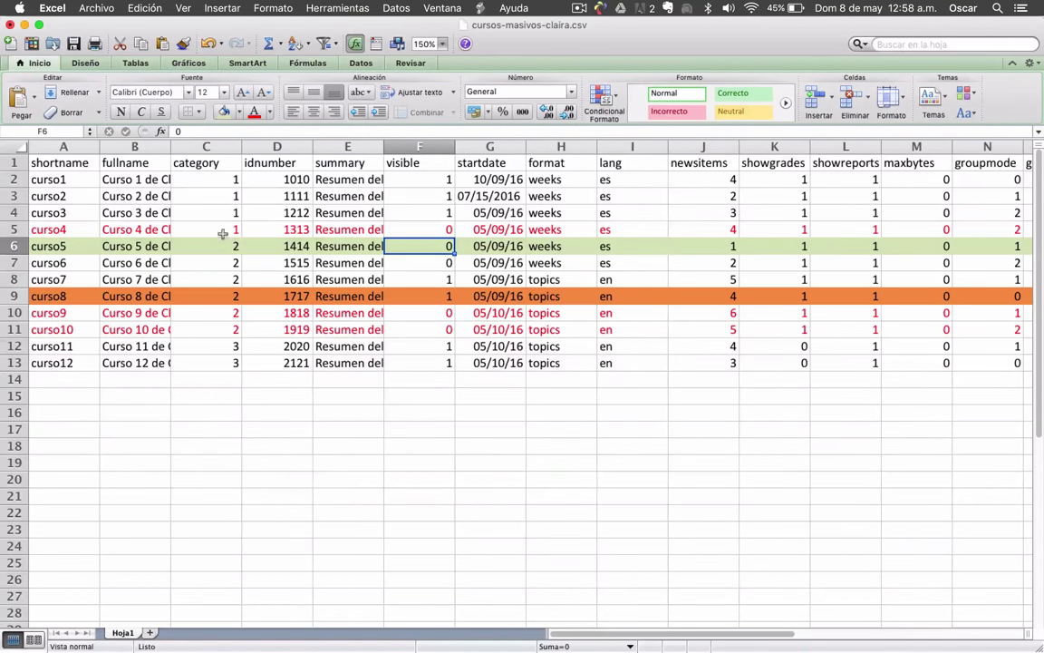
{"action": "left_click", "coordinate": [219, 246]}
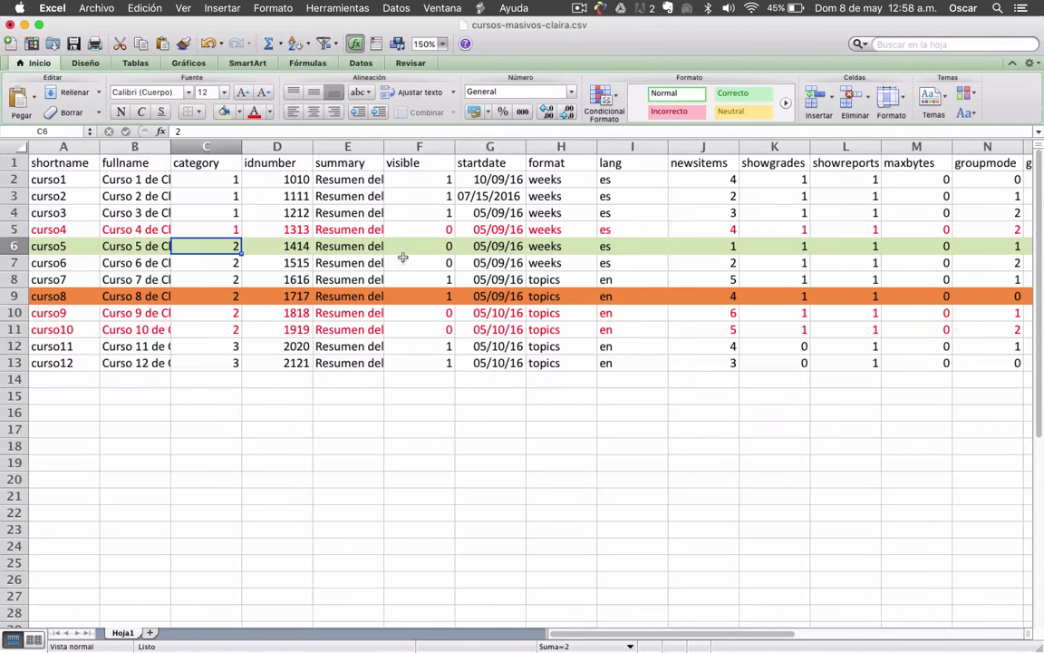
{"action": "left_click", "coordinate": [501, 247]}
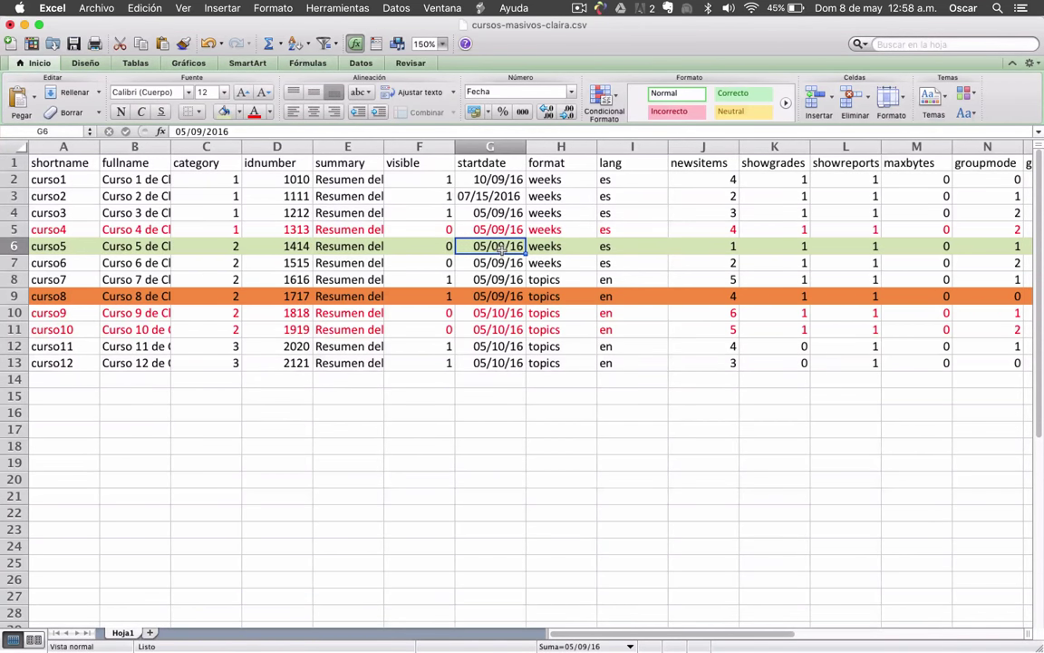
- Switch to Safari, review Curso 5's start date and description, and expand the course format settings
{"action": "key", "text": "ctrl+Up"}
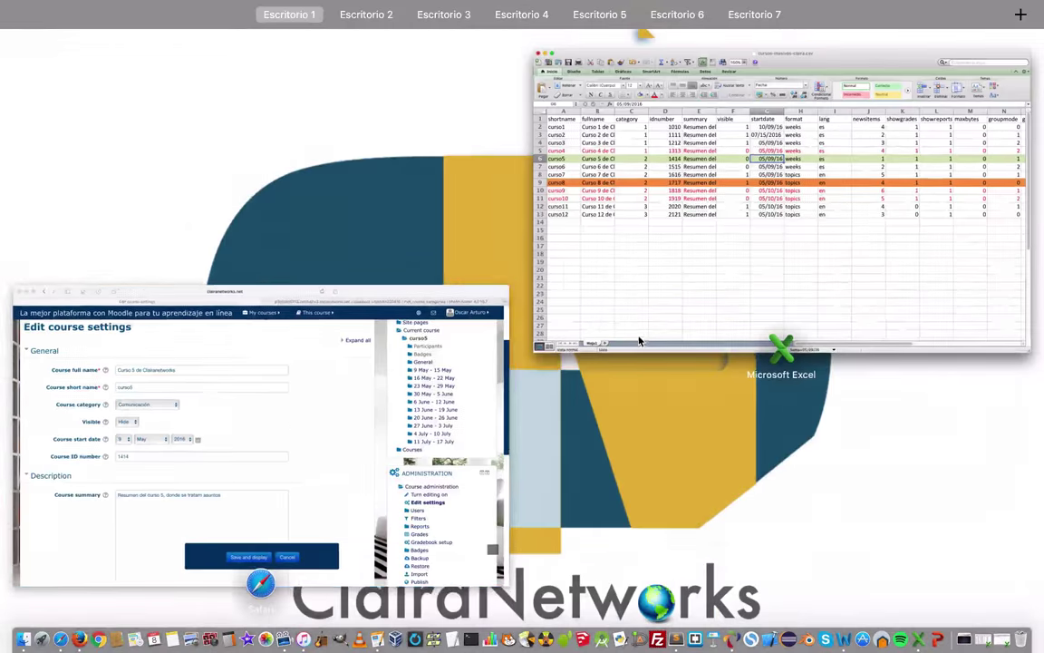
{"action": "left_click", "coordinate": [291, 424]}
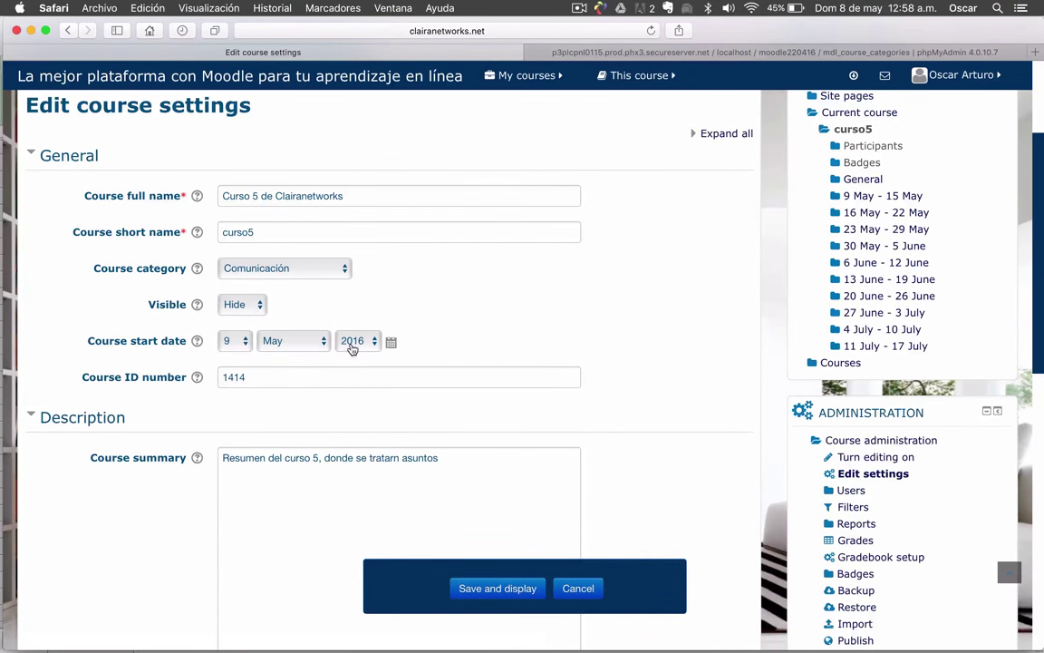
{"action": "scroll", "coordinate": [630, 361], "scroll_direction": "down", "scroll_amount": 2}
{"action": "scroll", "coordinate": [629, 361], "scroll_direction": "down", "scroll_amount": 3}
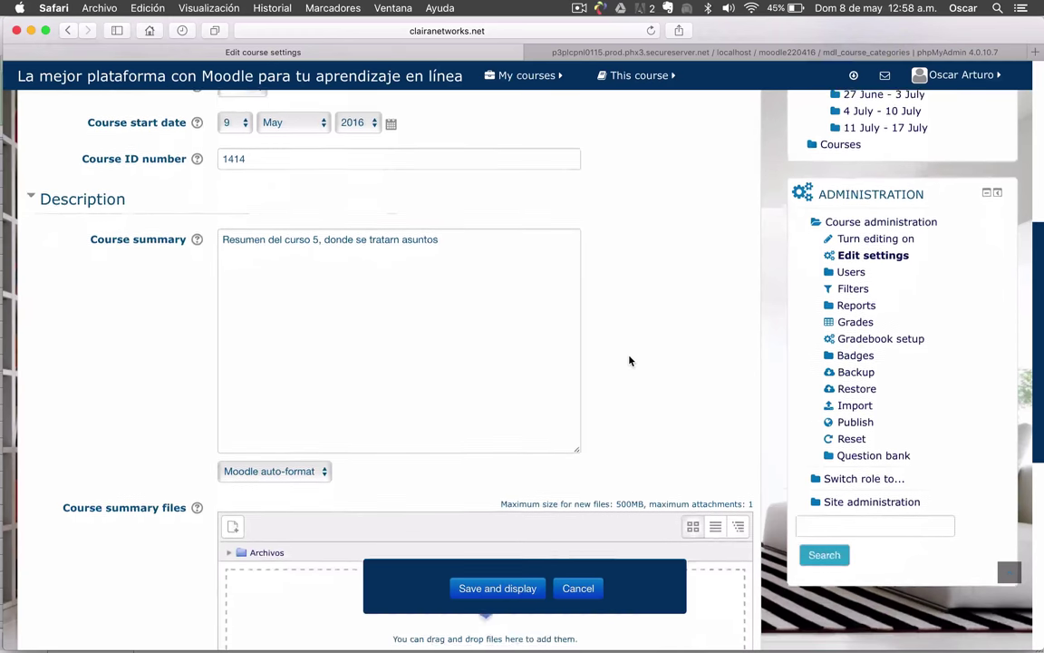
{"action": "scroll", "coordinate": [419, 419], "scroll_direction": "down", "scroll_amount": 4}
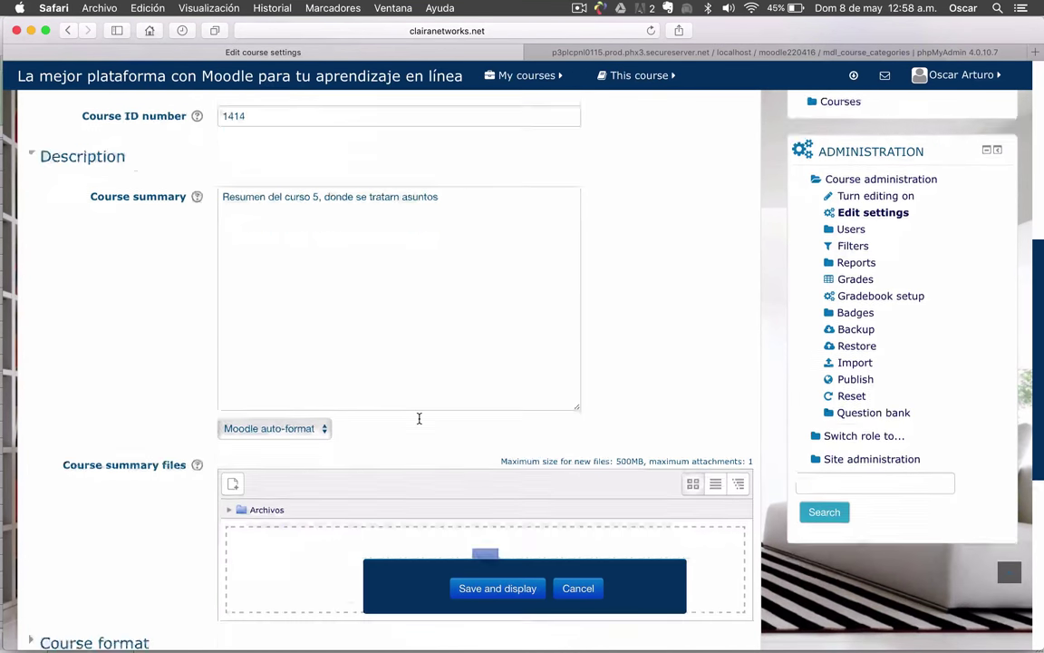
{"action": "scroll", "coordinate": [420, 423], "scroll_direction": "down", "scroll_amount": 4}
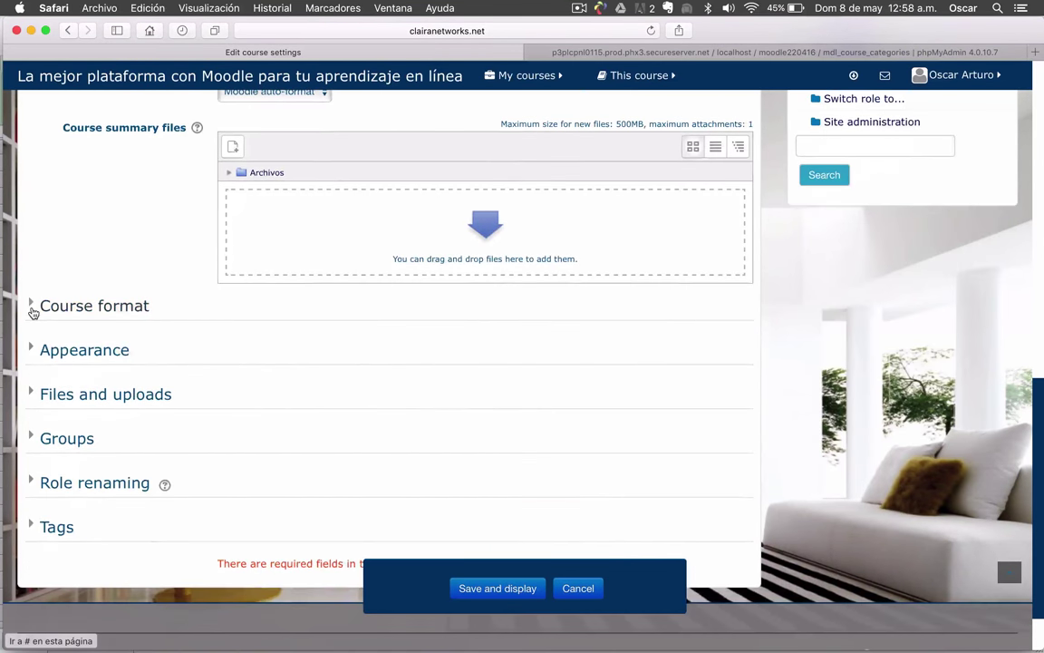
{"action": "left_click", "coordinate": [31, 303]}
{"action": "scroll", "coordinate": [88, 281], "scroll_direction": "down", "scroll_amount": 3}
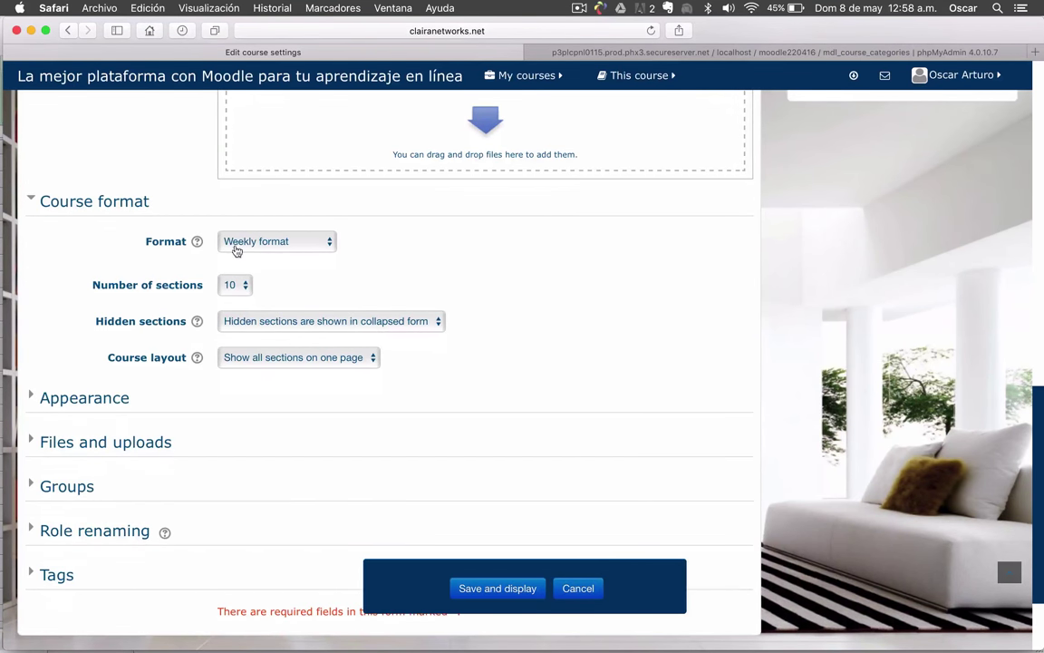
- Switch to the Excel sheet and check the format value in the curso5 row
{"action": "key", "text": "ctrl+Up"}
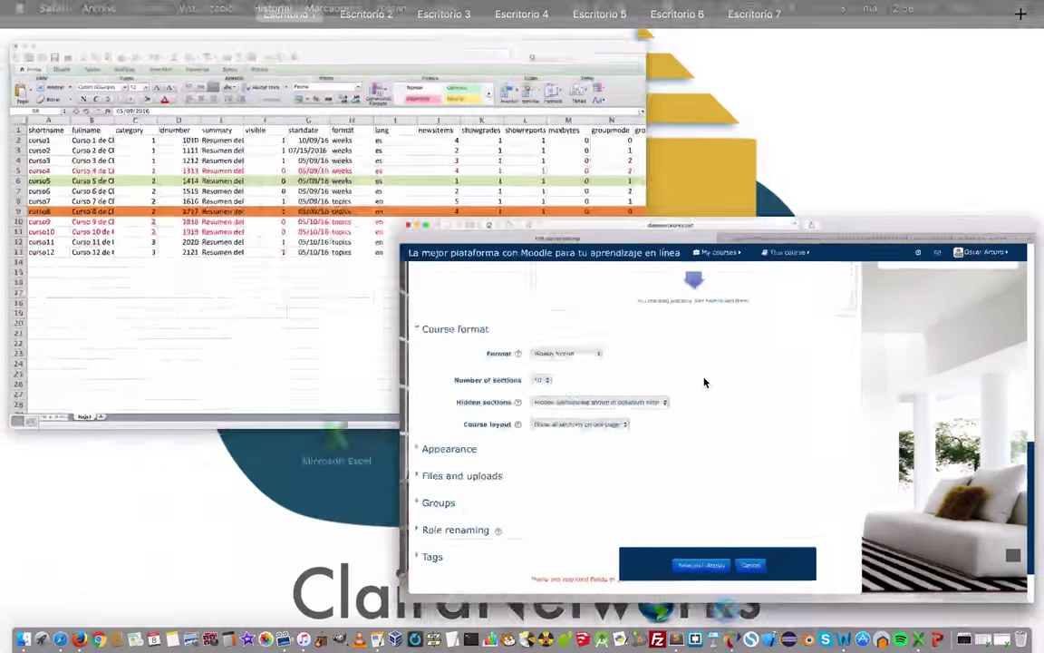
{"action": "left_click", "coordinate": [294, 147]}
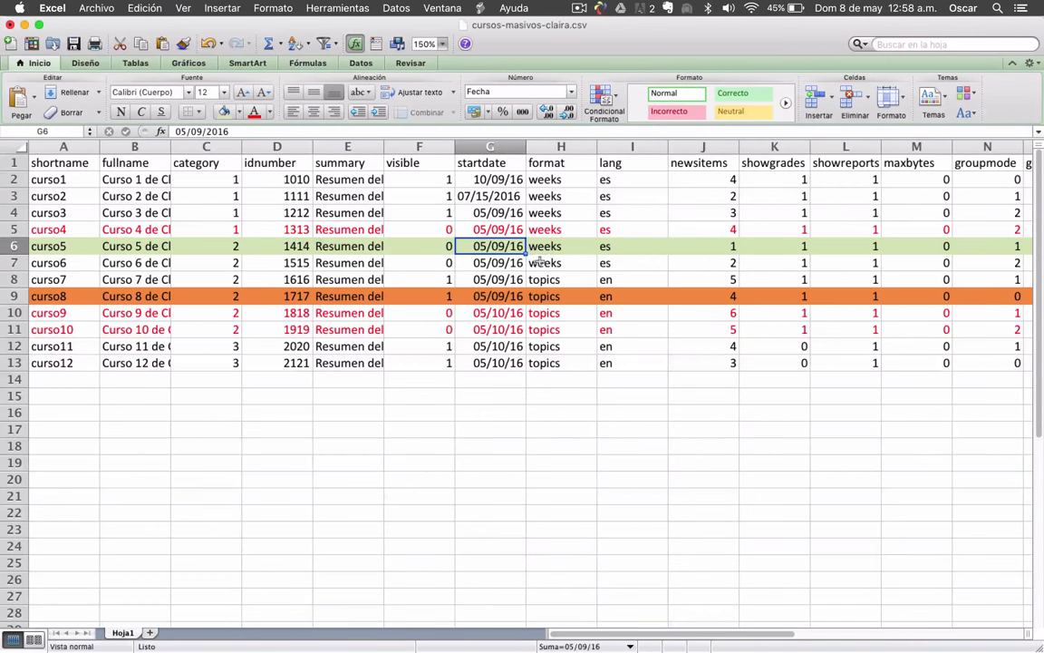
{"action": "left_click", "coordinate": [545, 246]}
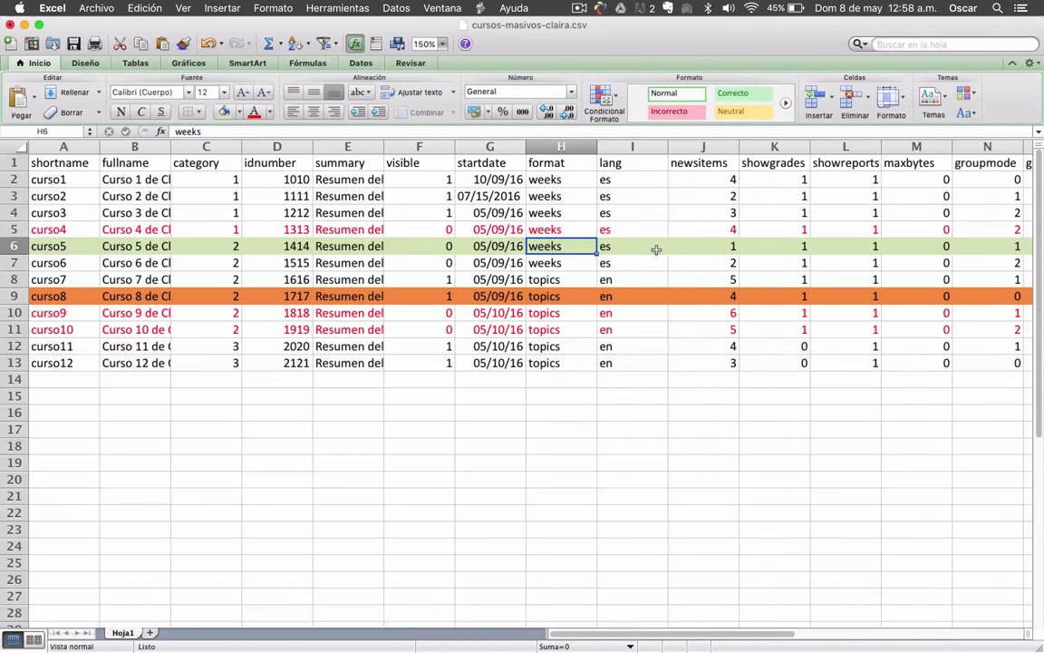
{"action": "scroll", "coordinate": [656, 250], "scroll_direction": "right", "scroll_amount": 2}
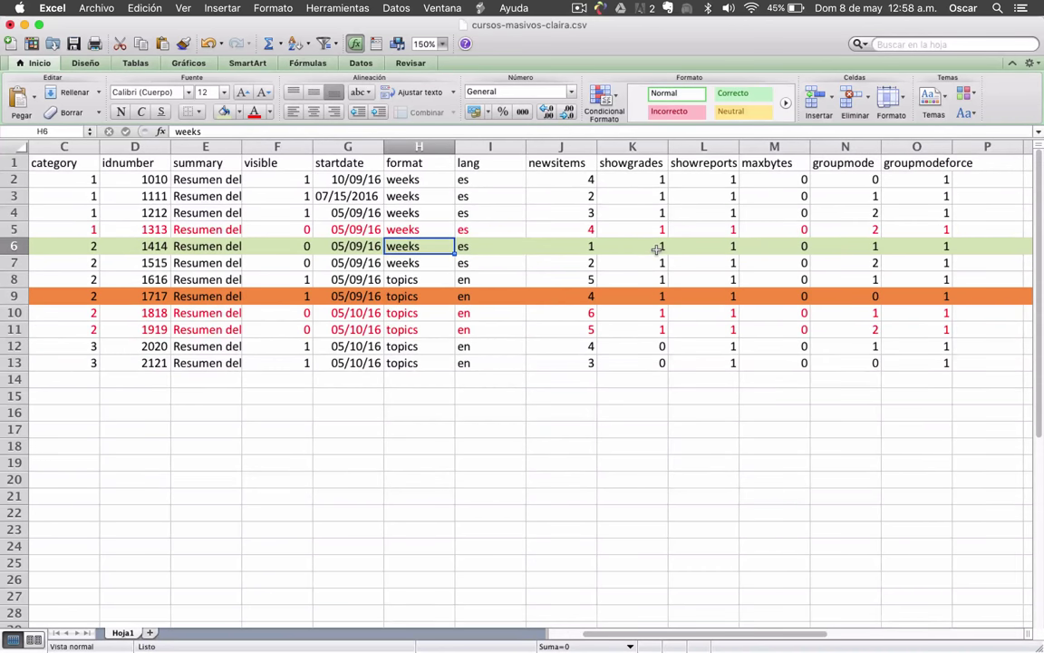
{"action": "scroll", "coordinate": [655, 252], "scroll_direction": "left", "scroll_amount": 2}
- Switch to Safari and expand Curso 5's Appearance and Files and uploads settings to review them
{"action": "key", "text": "ctrl+Up"}
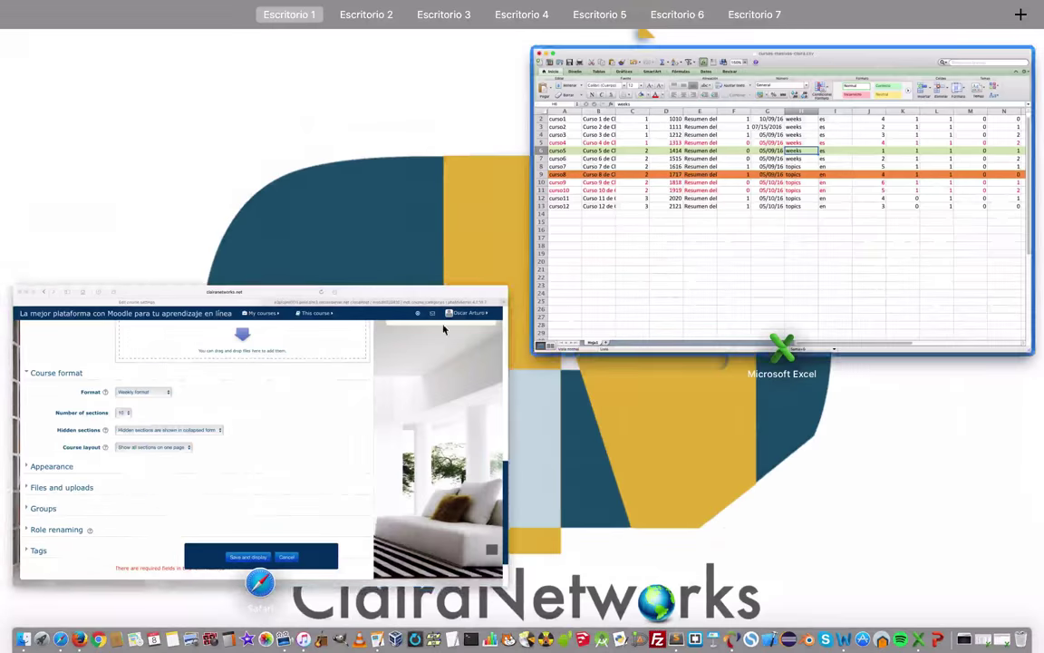
{"action": "left_click", "coordinate": [363, 387]}
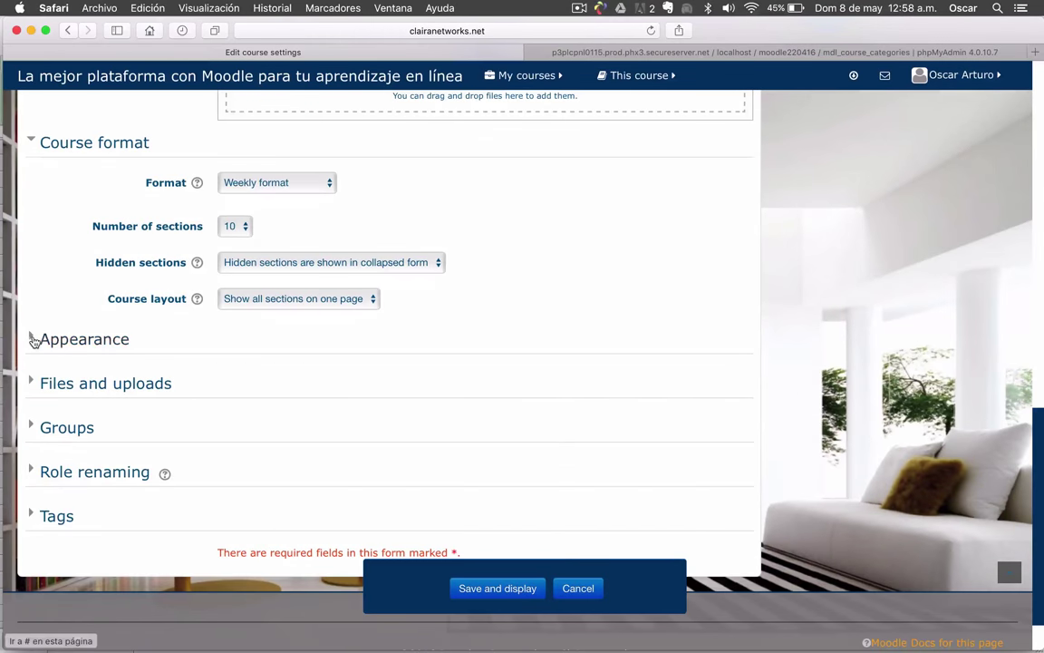
{"action": "left_click", "coordinate": [32, 339]}
{"action": "scroll", "coordinate": [33, 339], "scroll_direction": "down", "scroll_amount": 5}
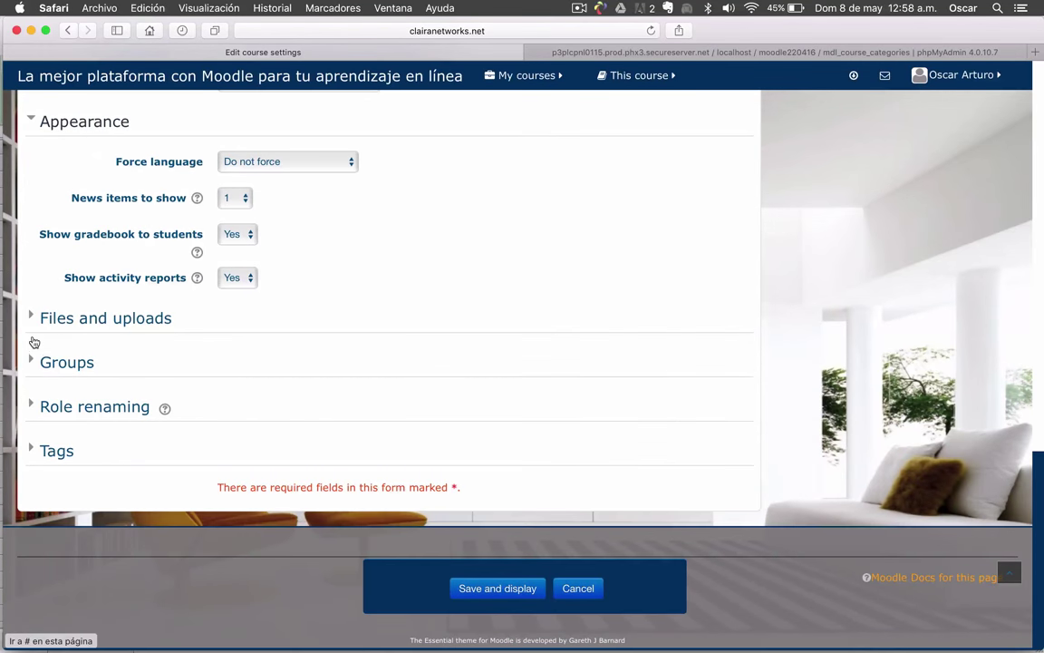
{"action": "left_click", "coordinate": [33, 319]}
{"action": "scroll", "coordinate": [32, 324], "scroll_direction": "down", "scroll_amount": 1}
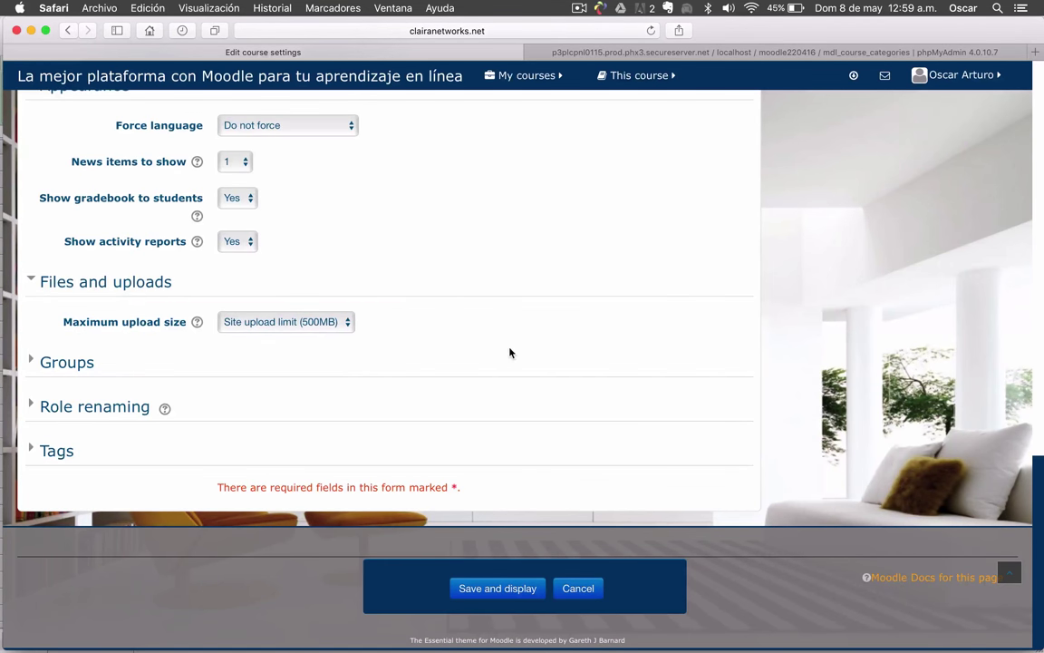
- Switch to the Excel sheet and check the maxbytes value in the curso5 row
{"action": "key", "text": "ctrl+Up"}
{"action": "left_click", "coordinate": [455, 209]}
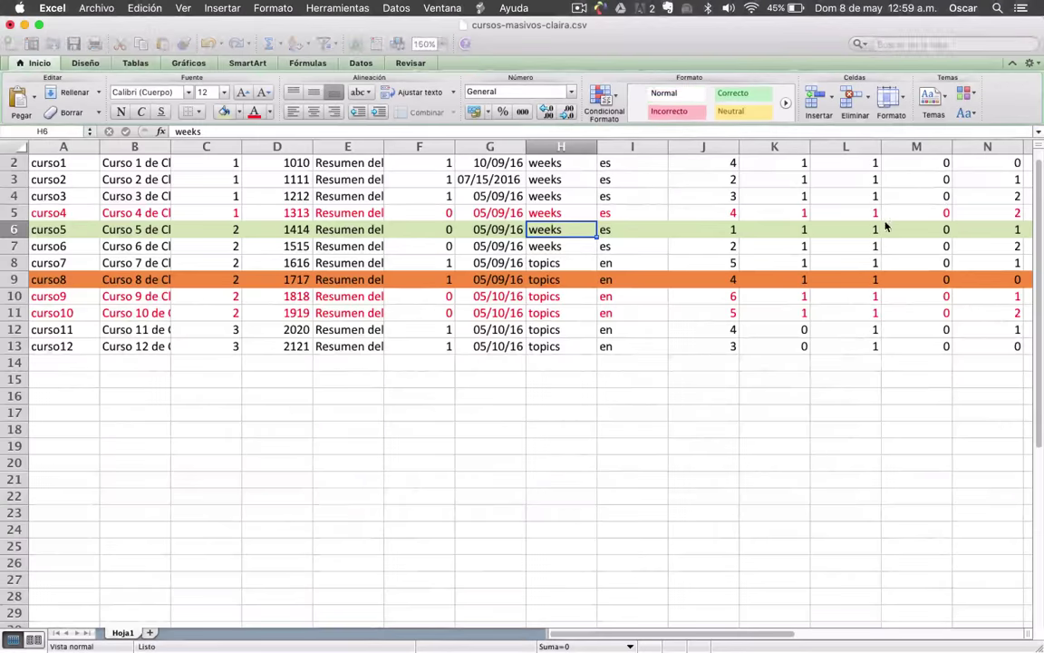
{"action": "left_click", "coordinate": [930, 230]}
{"action": "scroll", "coordinate": [928, 228], "scroll_direction": "up", "scroll_amount": 1}
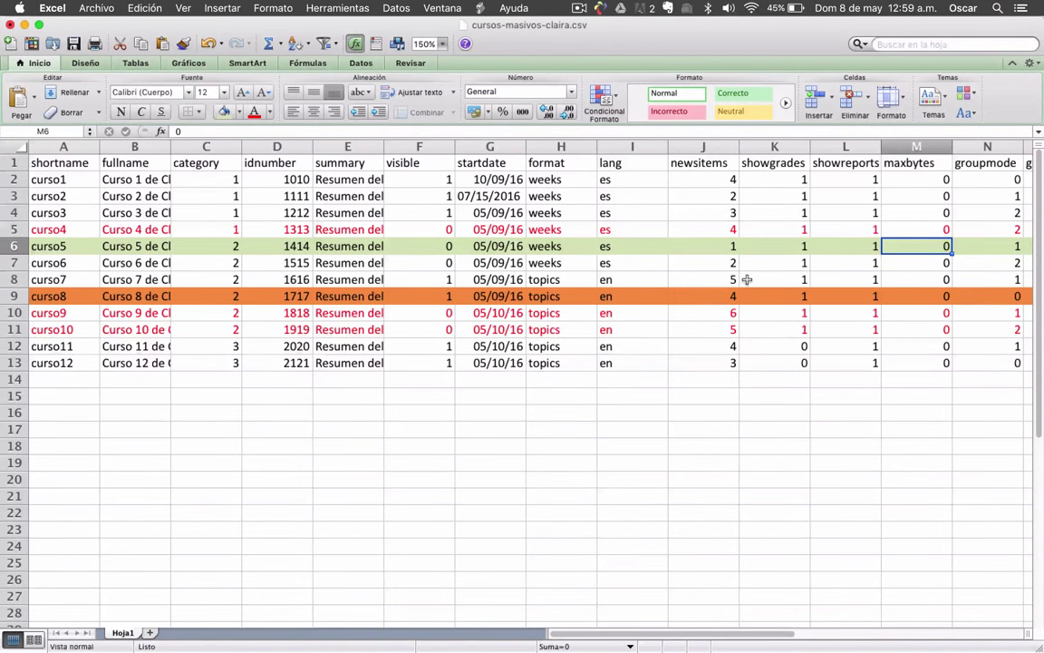
- Switch to Safari and expand Curso 5's Groups settings to review the group mode
{"action": "key", "text": "ctrl+Up"}
{"action": "left_click", "coordinate": [293, 293]}
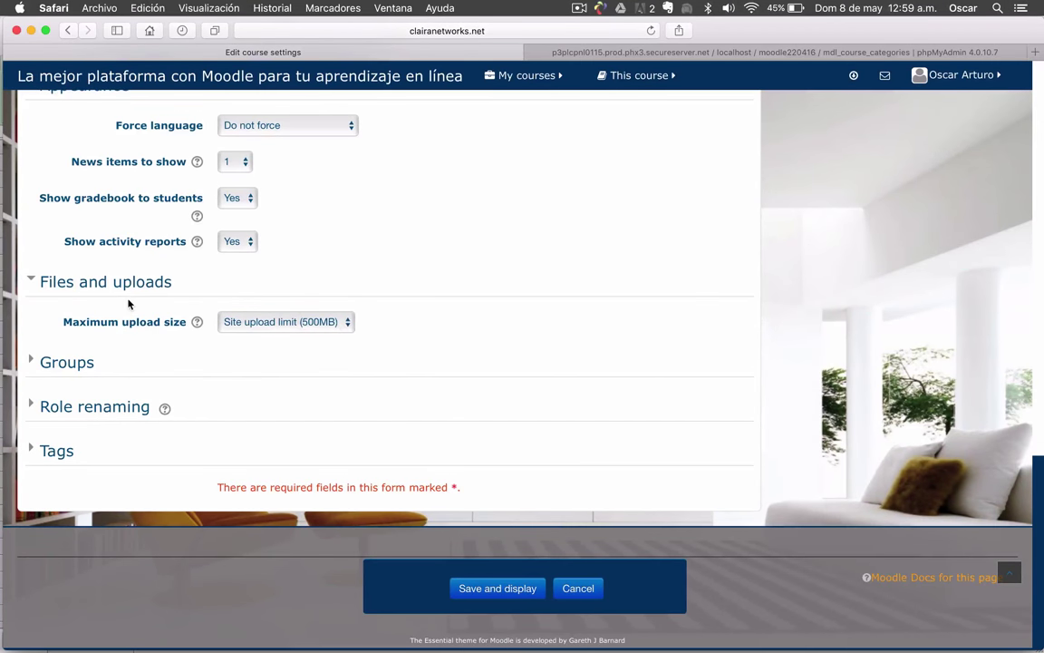
{"action": "left_click", "coordinate": [36, 362]}
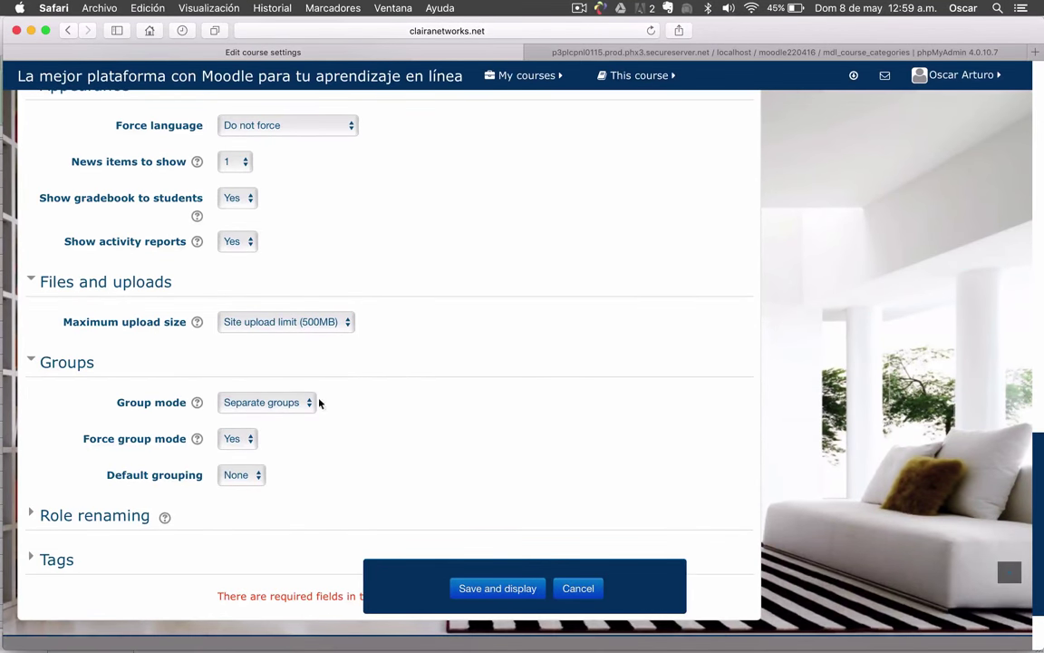
- Switch to the Excel sheet, select the whole curso5 row and check its groupmode value
{"action": "key", "text": "ctrl+Up"}
{"action": "left_click", "coordinate": [420, 187]}
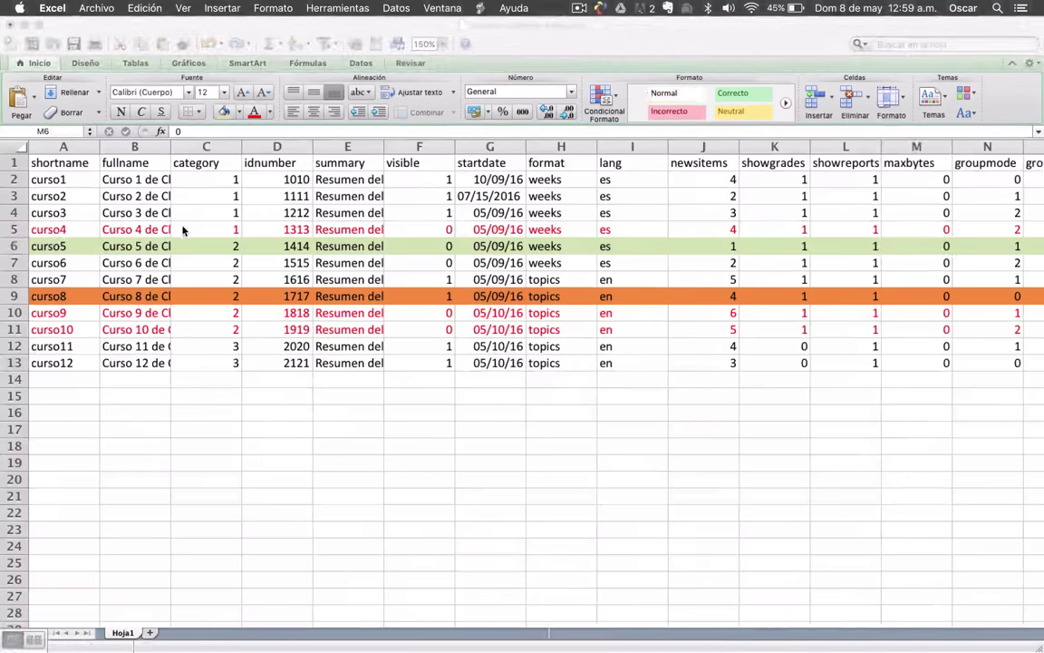
{"action": "left_click", "coordinate": [20, 245]}
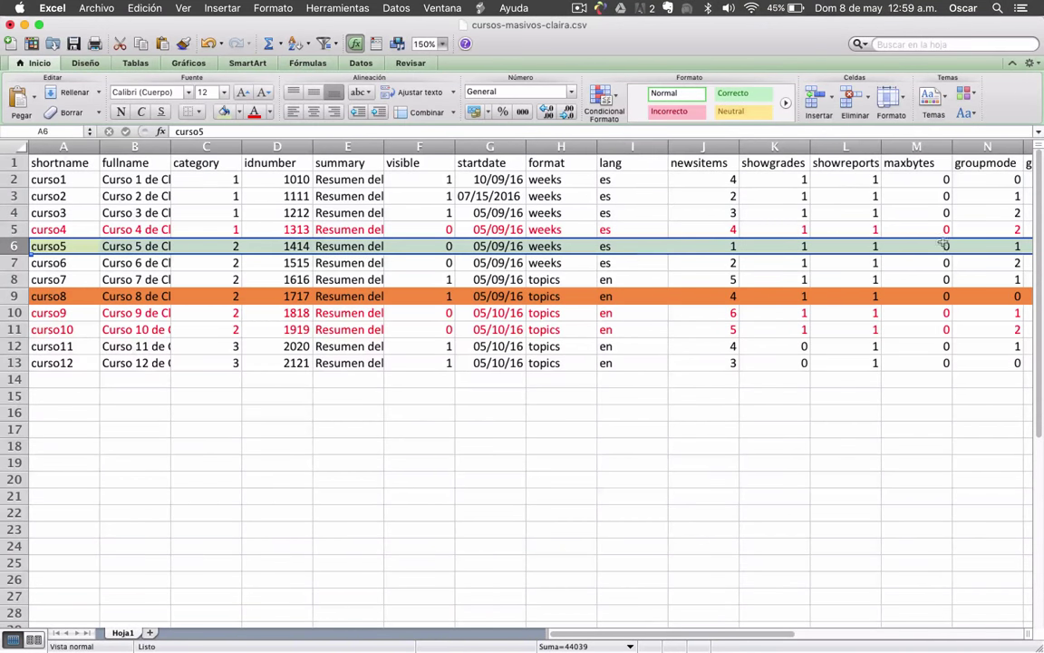
{"action": "scroll", "coordinate": [917, 254], "scroll_direction": "right", "scroll_amount": 3}
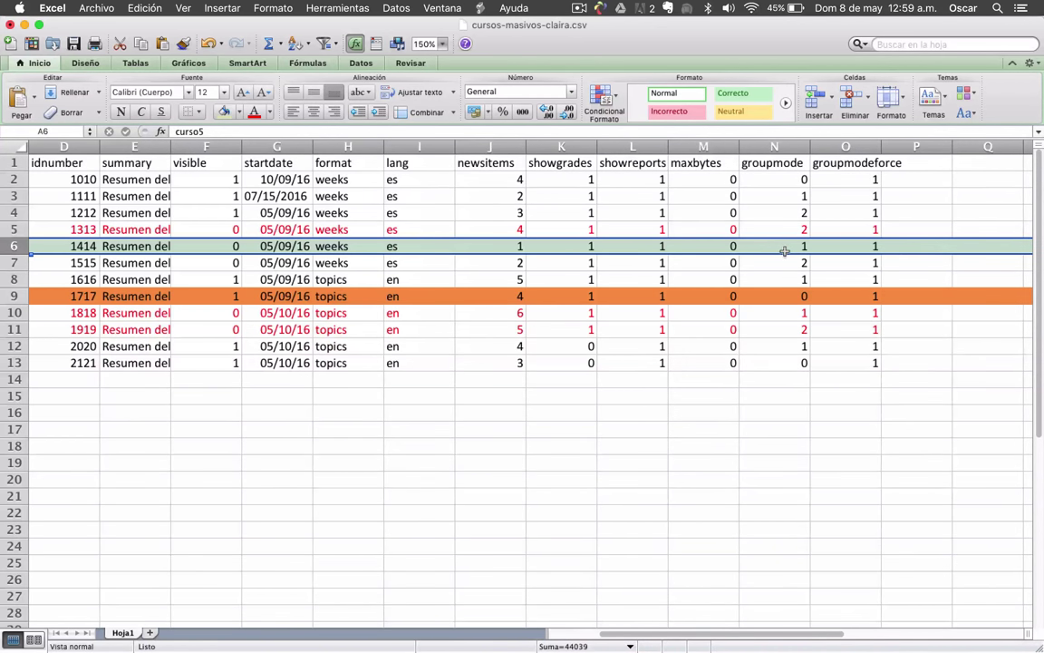
- Compare Curso 5's force group mode setting in Safari with the curso5 row's groupmodeforce value in the Excel sheet
{"action": "key", "text": "ctrl+Up"}
{"action": "left_click", "coordinate": [293, 340]}
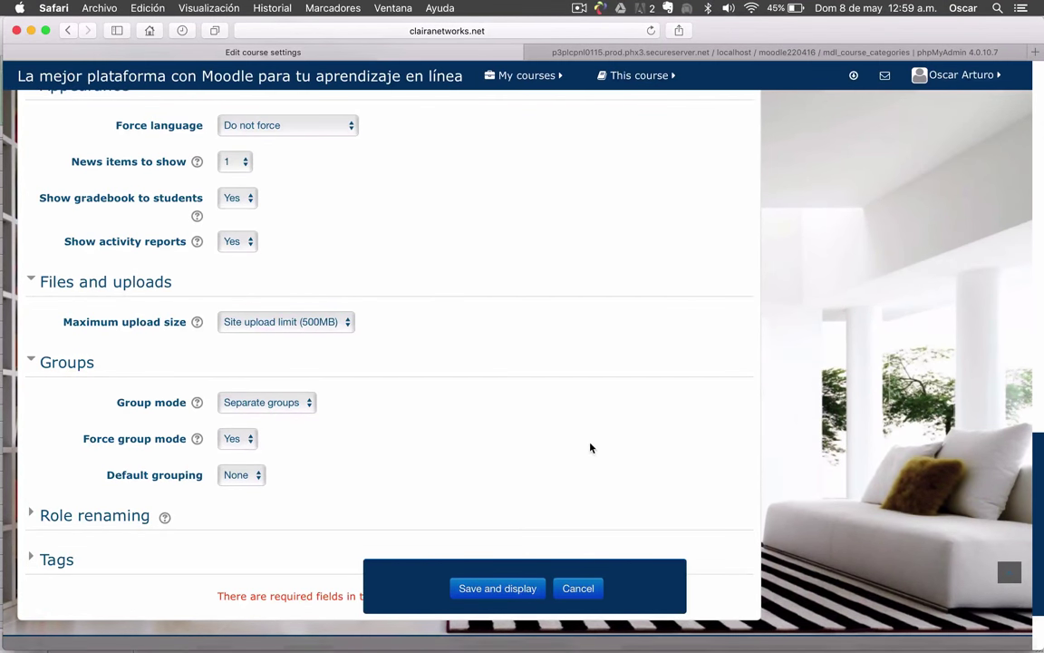
{"action": "key", "text": "ctrl+Up"}
{"action": "left_click", "coordinate": [353, 245]}
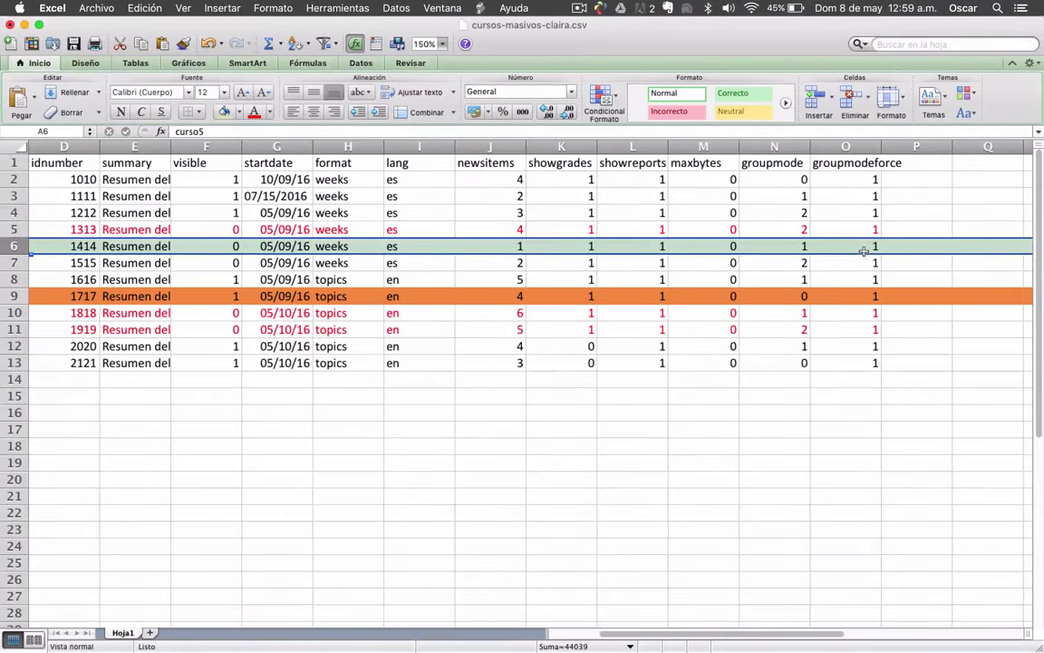
{"action": "left_click", "coordinate": [859, 247]}
{"action": "scroll", "coordinate": [854, 246], "scroll_direction": "left", "scroll_amount": 3}
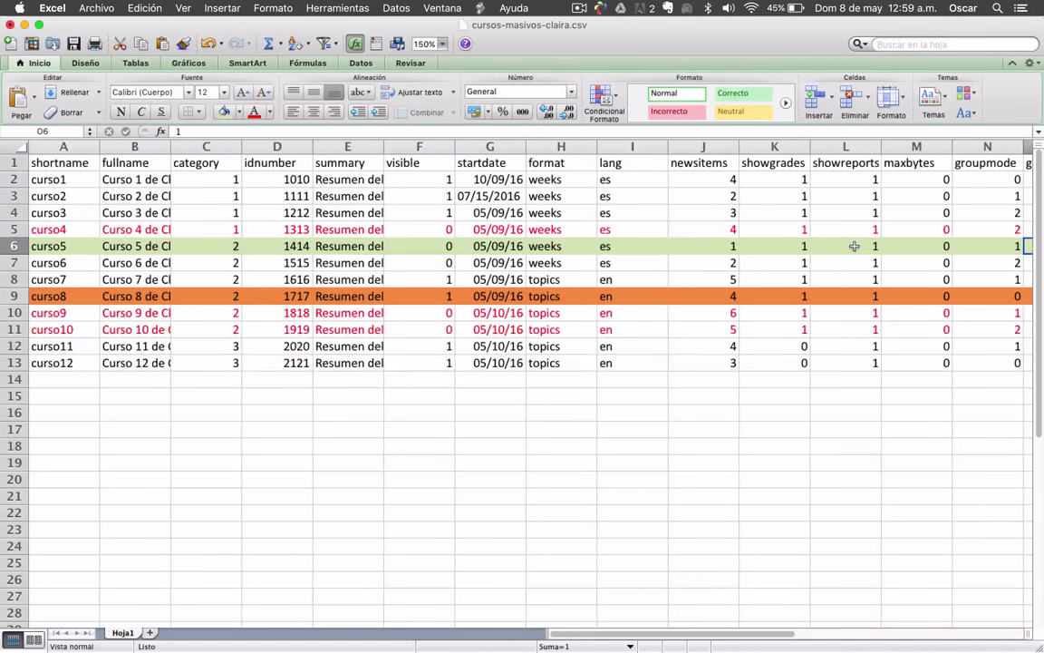
- Check curso2's startdate and select its row, and find Curso 2 de Clairanetworks among the available courses in Safari
{"action": "left_click", "coordinate": [499, 197]}
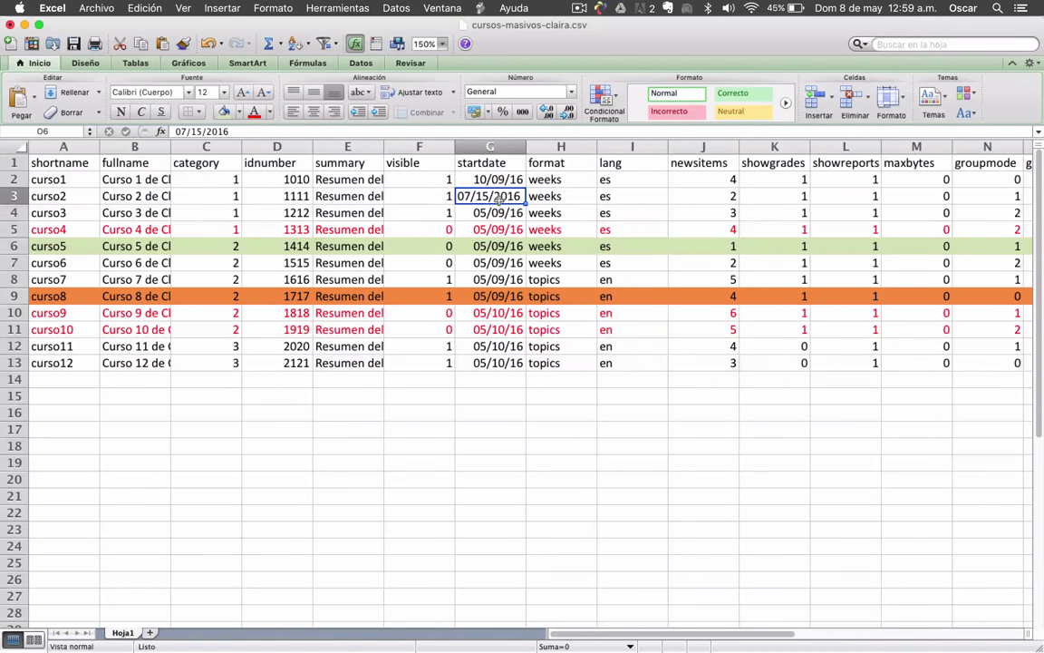
{"action": "left_click", "coordinate": [14, 196]}
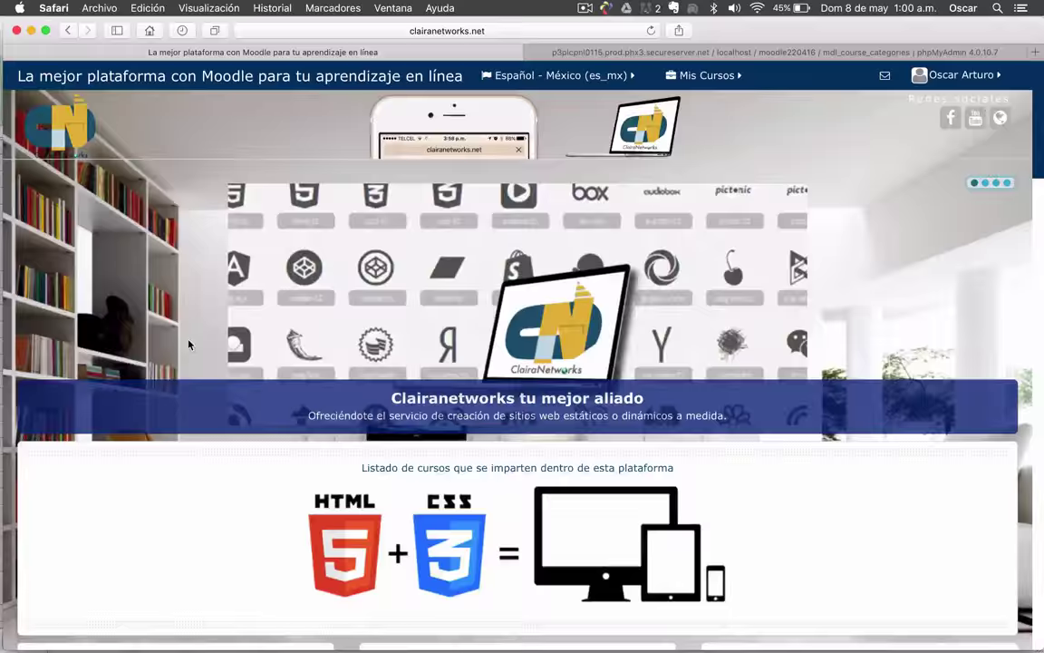
{"action": "scroll", "coordinate": [187, 345], "scroll_direction": "down", "scroll_amount": 10}
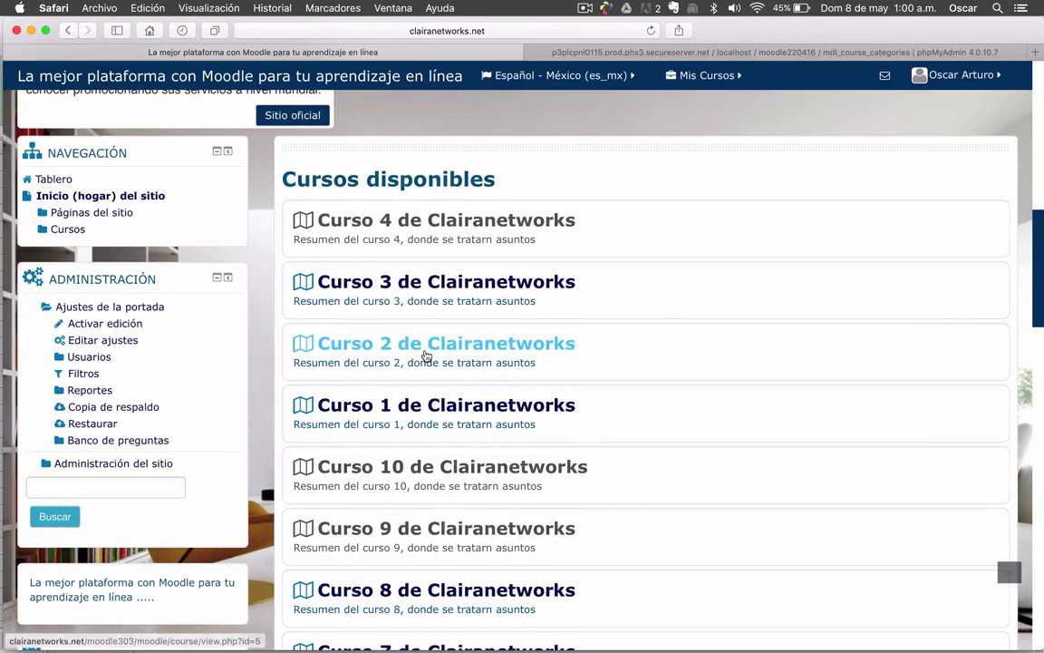
- Open Curso 2 de Clairanetworks and compare its weekly sections with the curso2 row's lang, format and startdate cells in Excel
{"action": "left_click", "coordinate": [426, 354]}
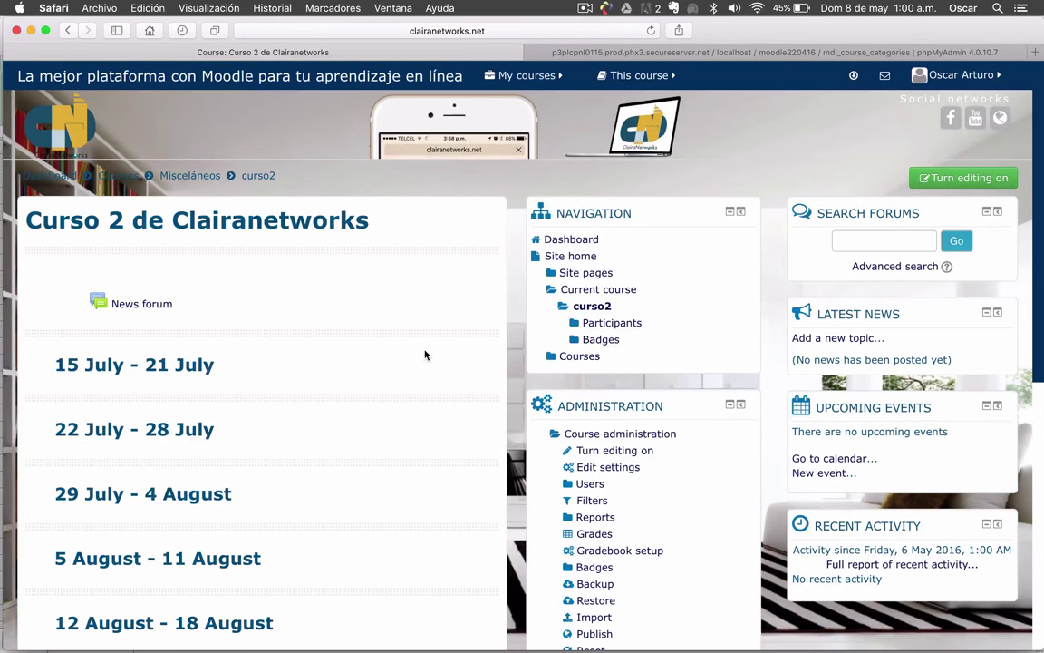
{"action": "key", "text": "ctrl+Up"}
{"action": "left_click", "coordinate": [478, 282]}
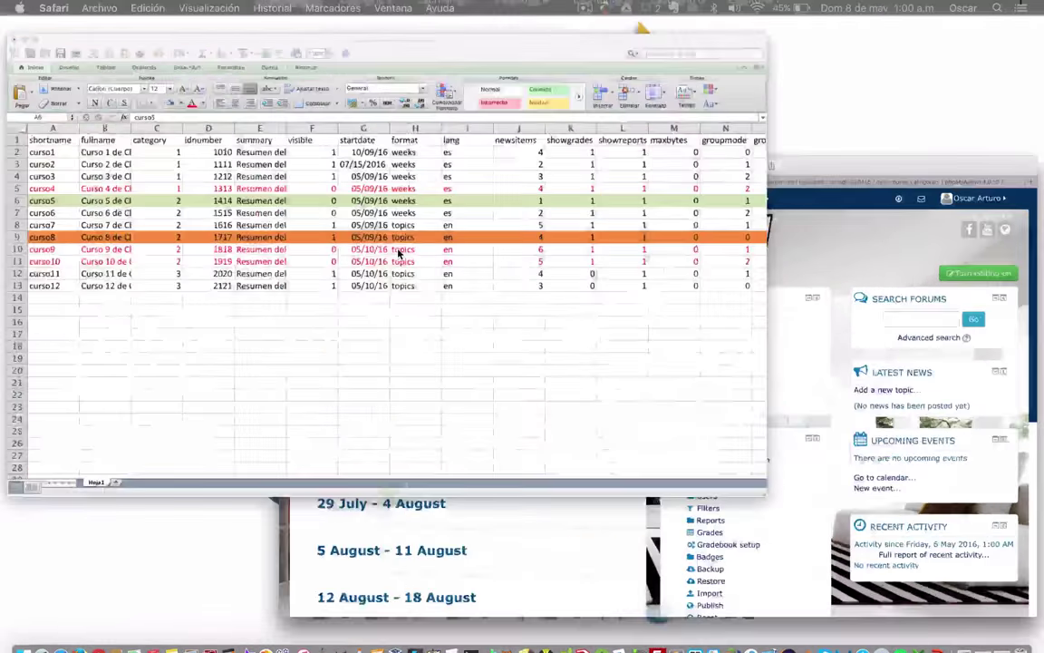
{"action": "left_click", "coordinate": [12, 196]}
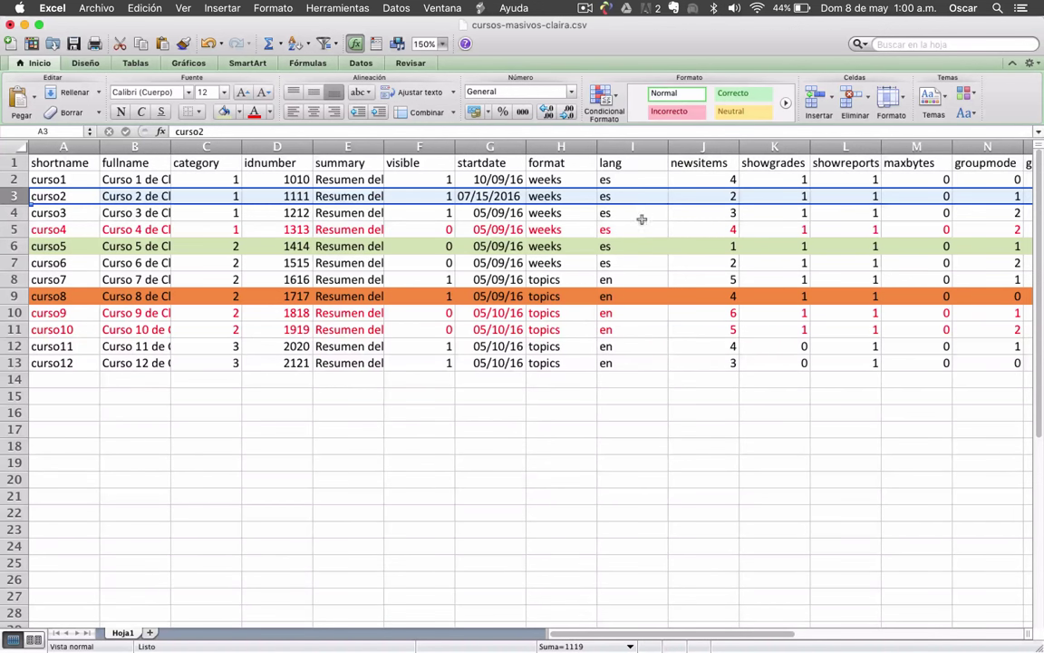
{"action": "left_click", "coordinate": [612, 203]}
{"action": "left_click", "coordinate": [560, 201]}
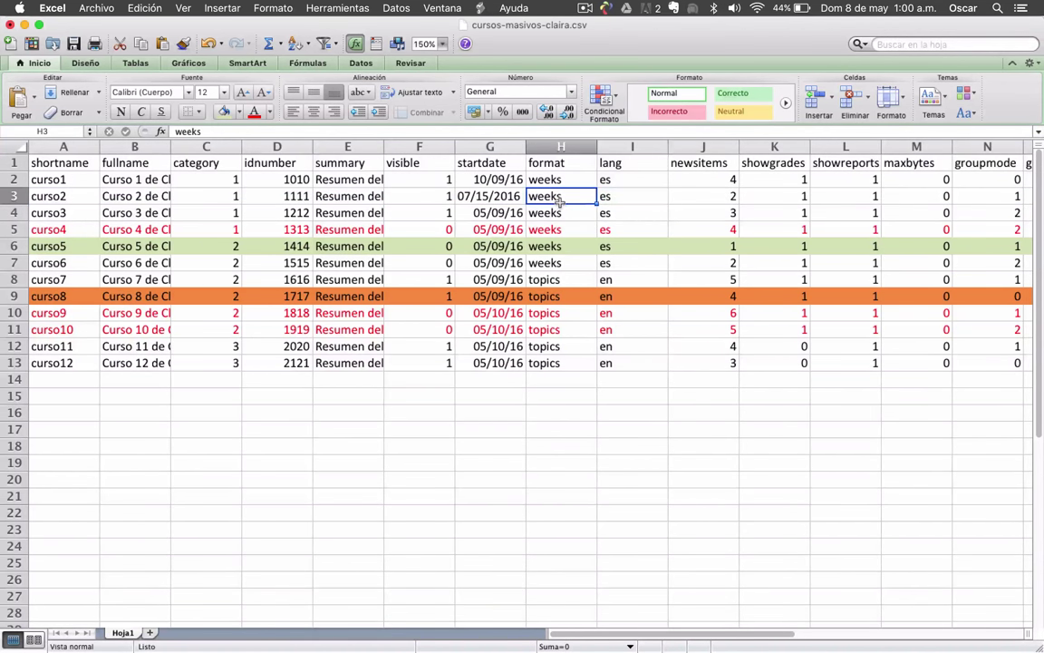
{"action": "left_click", "coordinate": [488, 201]}
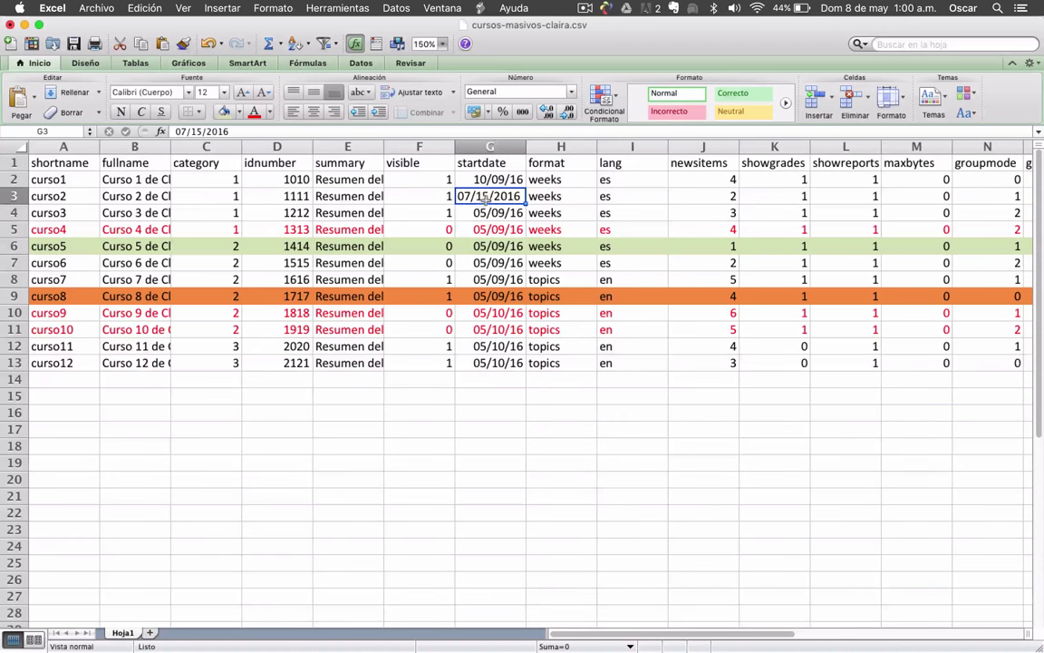
- Switch to Safari and open Curso 2's course settings to review its general details
{"action": "key", "text": "ctrl+Up"}
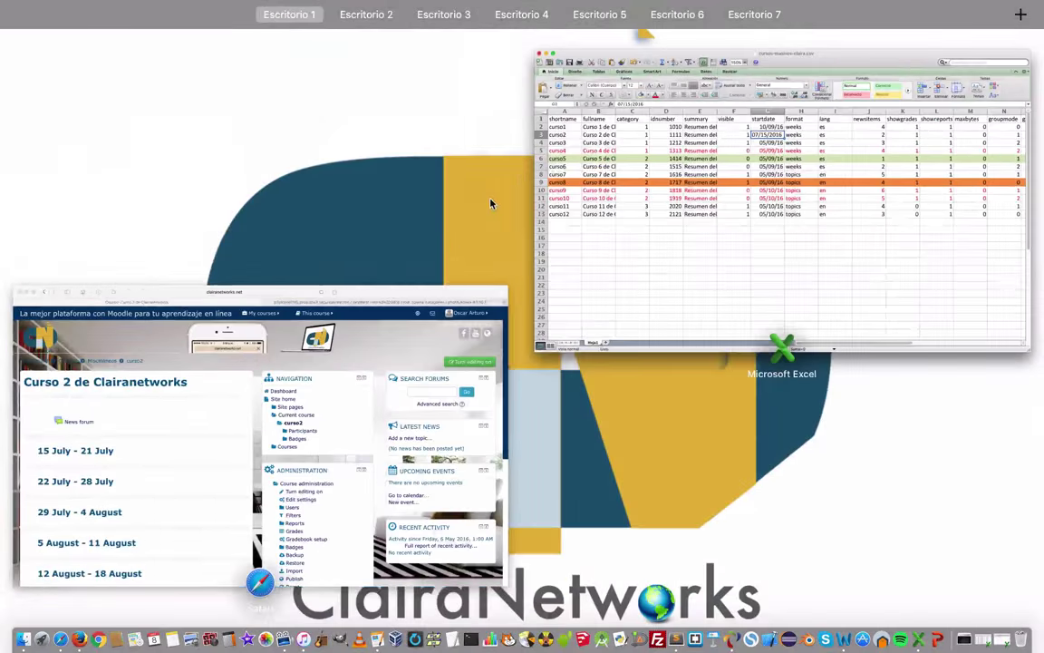
{"action": "left_click", "coordinate": [327, 408]}
{"action": "scroll", "coordinate": [341, 325], "scroll_direction": "down", "scroll_amount": 1}
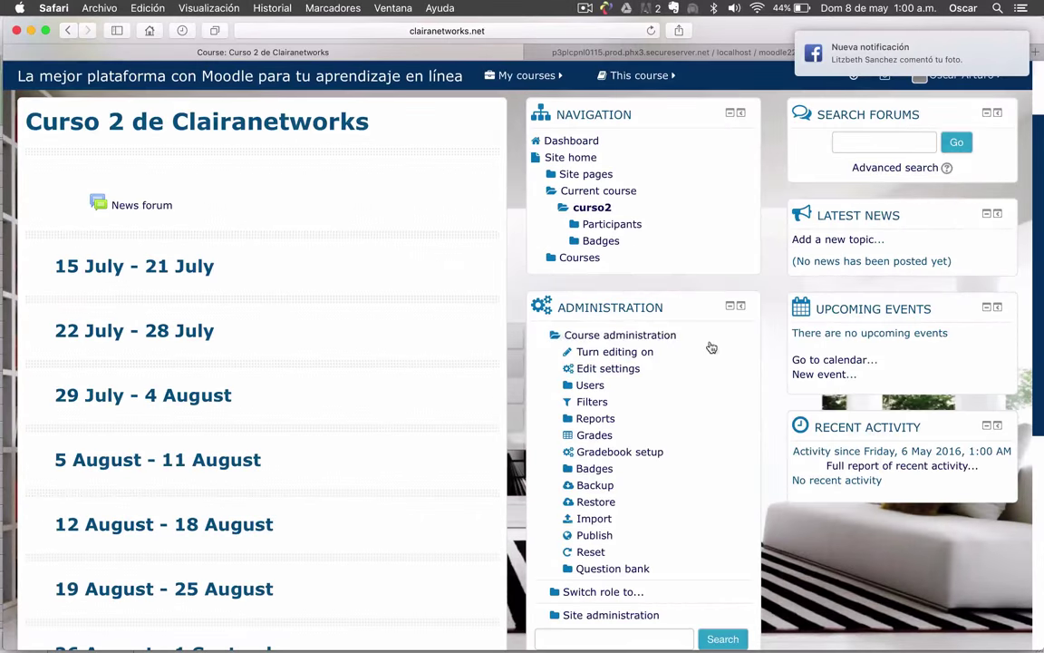
{"action": "left_click", "coordinate": [618, 373]}
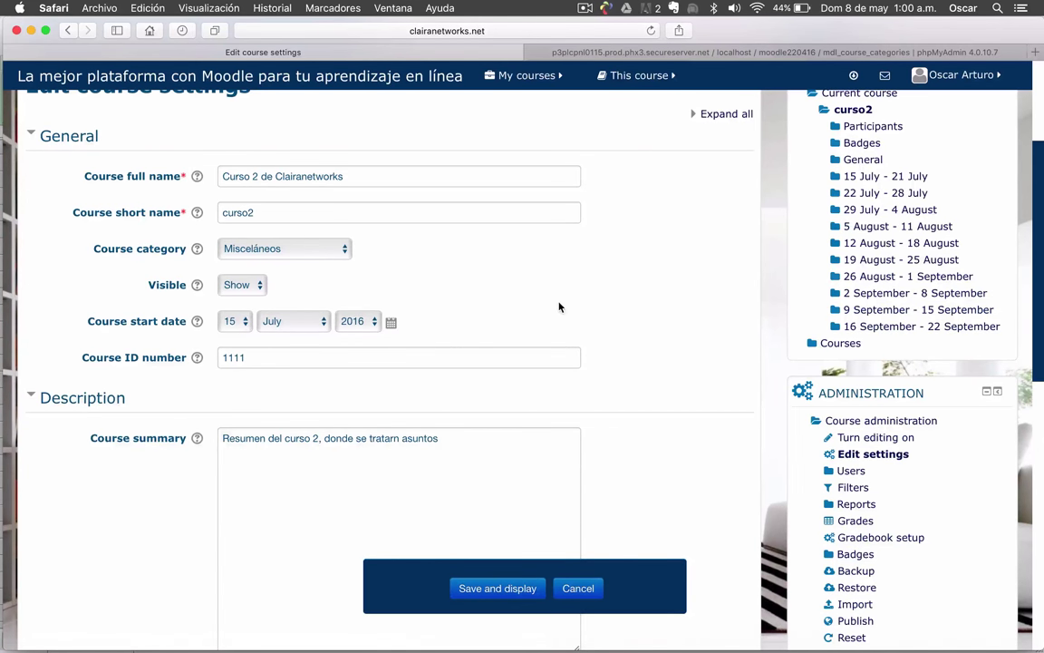
- Switch to Excel, fill the whole curso2 row with light green and check its category and format cells
{"action": "key", "text": "ctrl+Up"}
{"action": "left_click", "coordinate": [320, 226]}
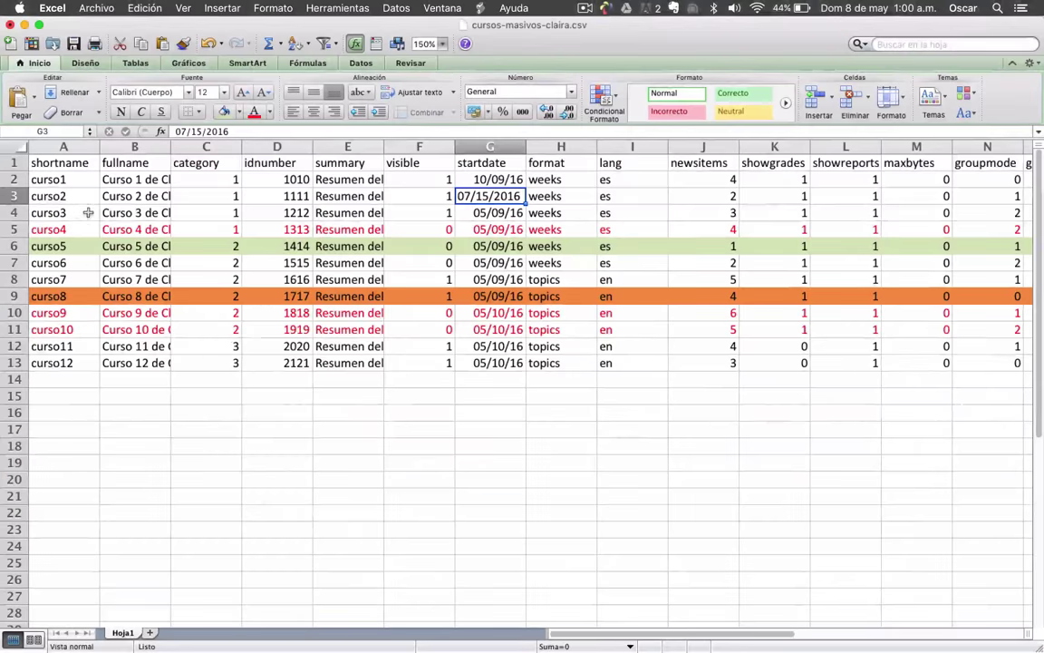
{"action": "left_click", "coordinate": [17, 196]}
{"action": "left_click", "coordinate": [222, 111]}
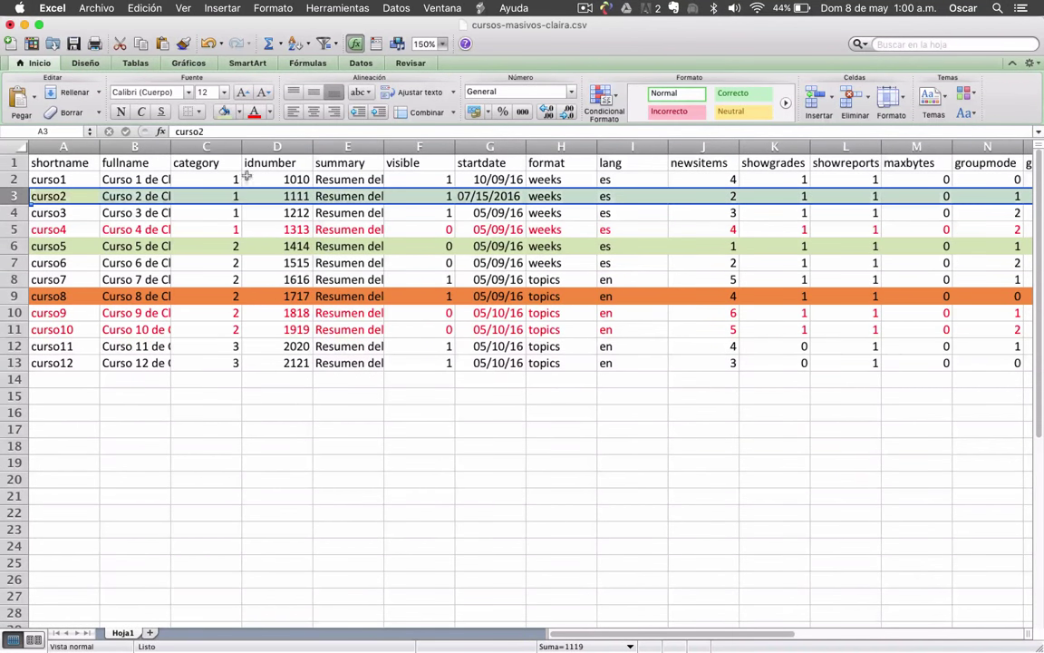
{"action": "left_click", "coordinate": [214, 198]}
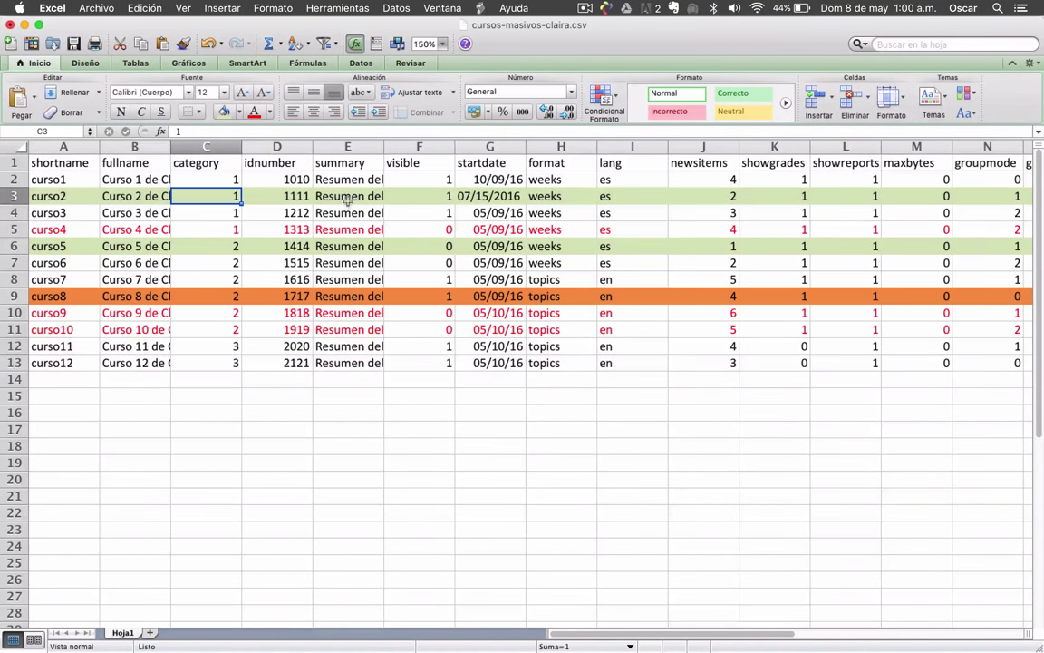
{"action": "left_click", "coordinate": [581, 197]}
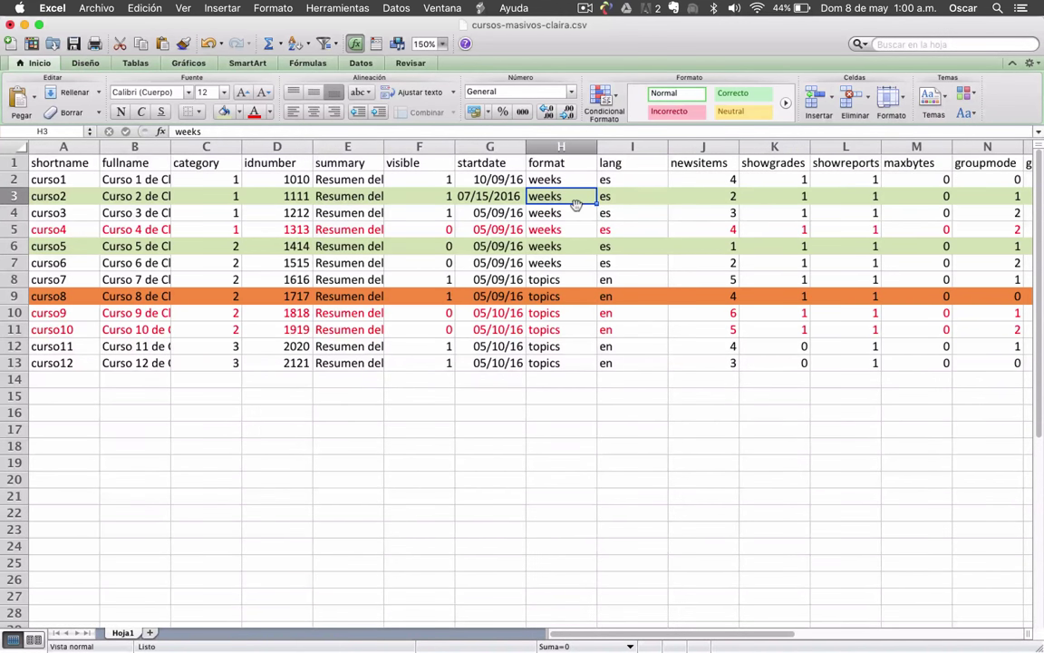
- Switch to Safari and review Curso 2's course format and appearance settings, including news items, gradebook and activity reports
{"action": "key", "text": "ctrl+Up"}
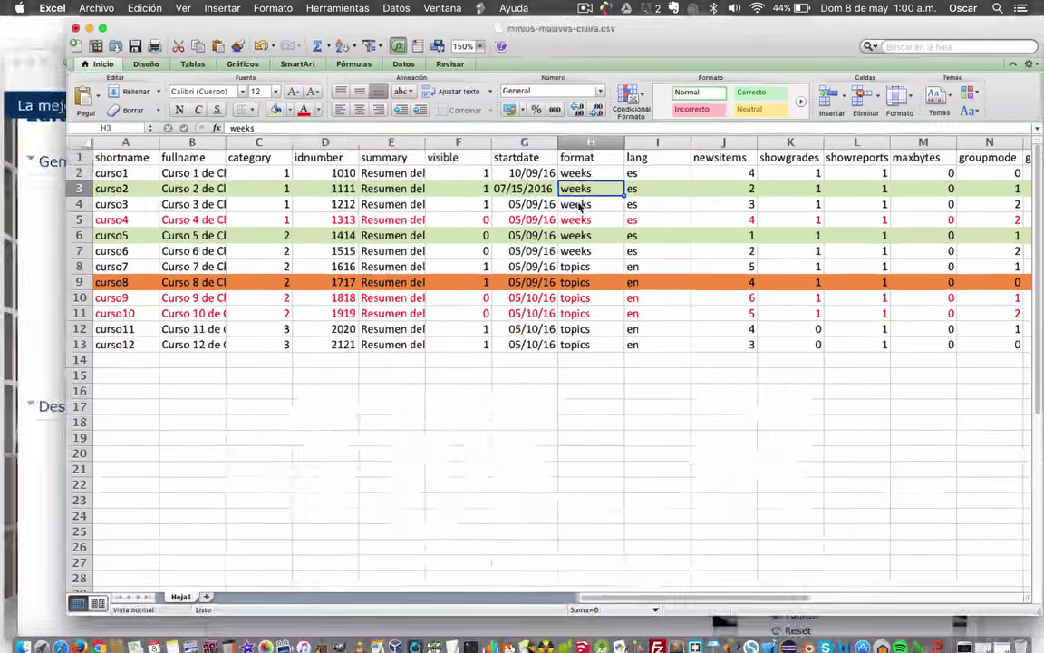
{"action": "left_click", "coordinate": [362, 367]}
{"action": "scroll", "coordinate": [144, 326], "scroll_direction": "down", "scroll_amount": 10}
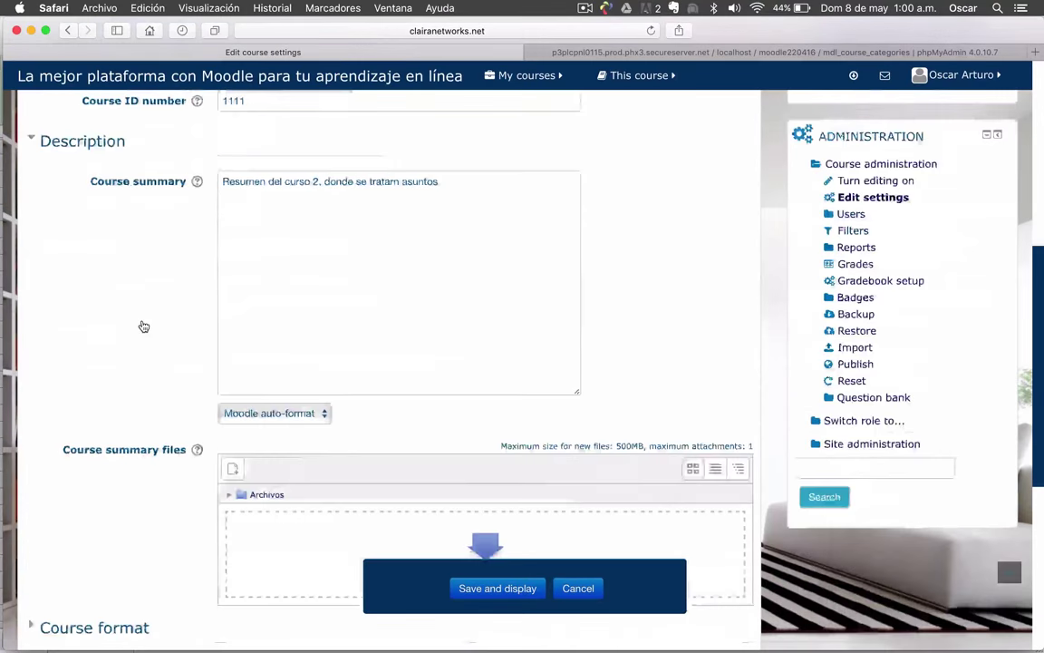
{"action": "left_click", "coordinate": [98, 241]}
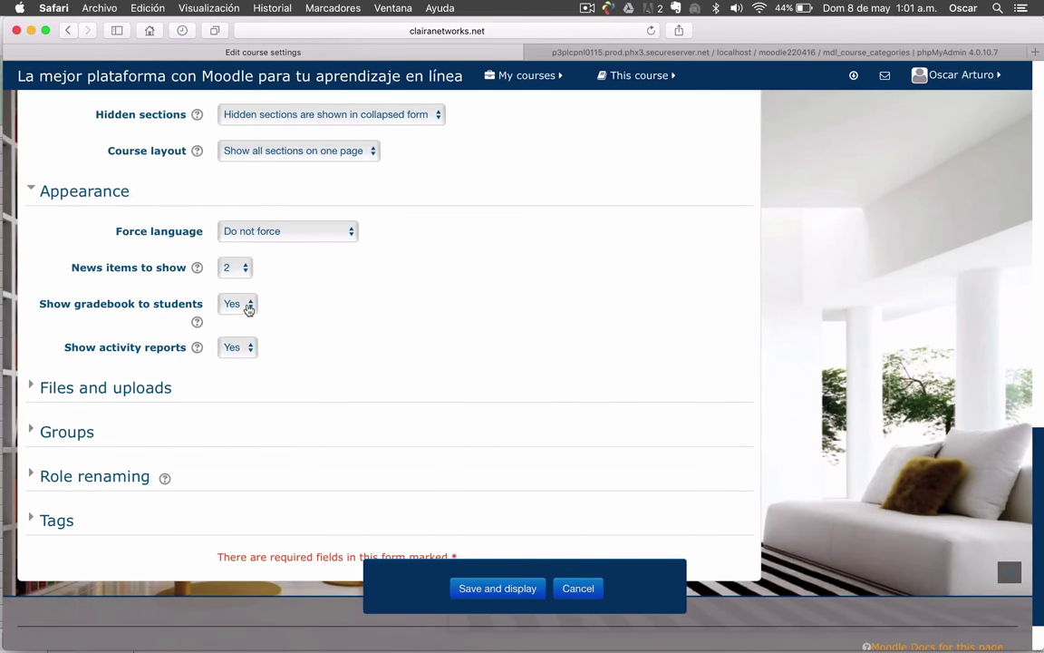
{"action": "key", "text": "ctrl+Up"}
{"action": "key", "text": "ctrl+Up"}
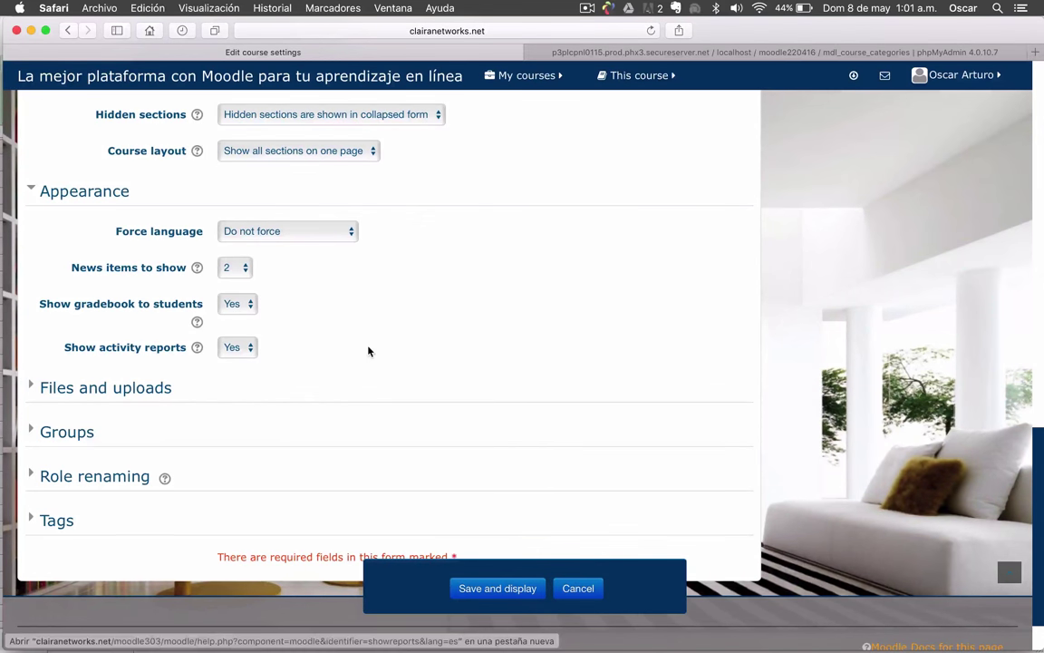
- Switch to Excel and check the curso2 row's values from showgrades through groupmode
{"action": "key", "text": "ctrl+Up"}
{"action": "left_click", "coordinate": [358, 174]}
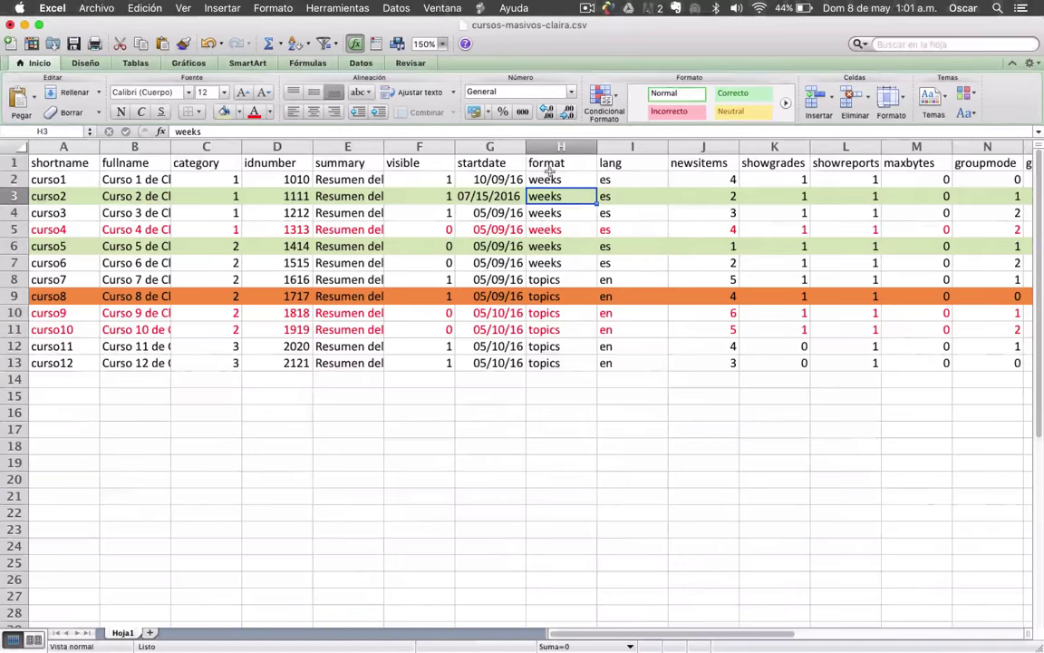
{"action": "left_click", "coordinate": [792, 197]}
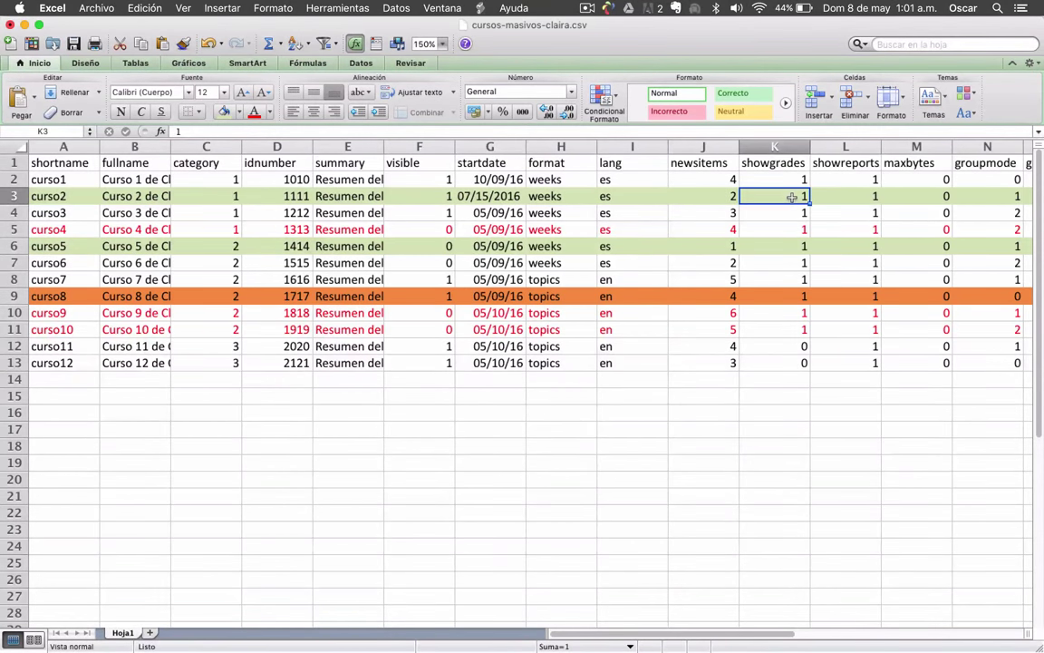
{"action": "key", "text": "Right"}
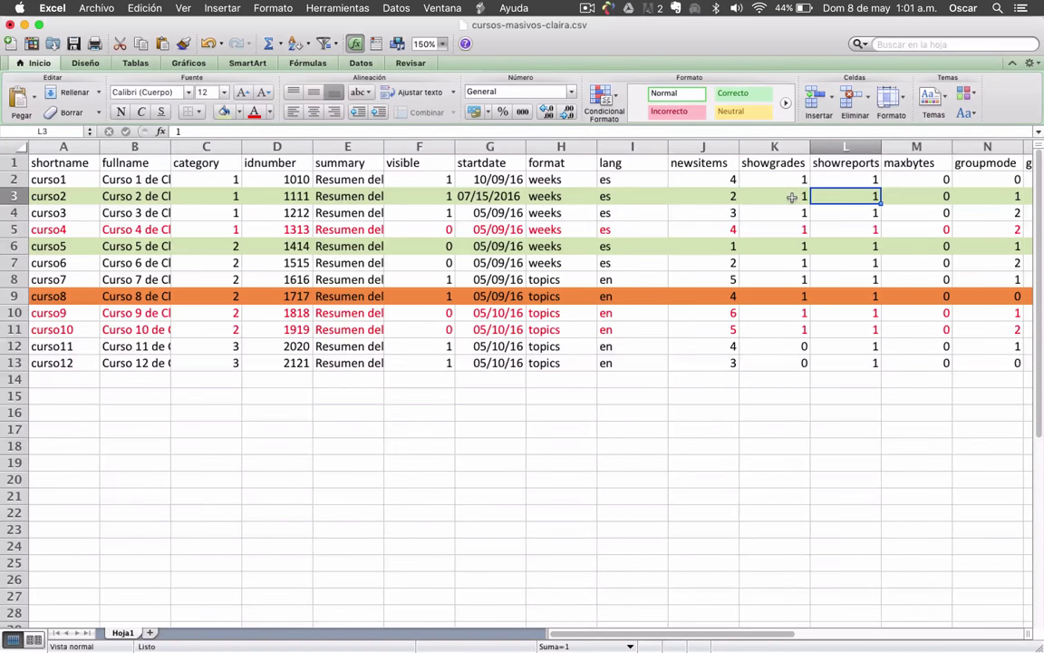
{"action": "key", "text": "Right"}
{"action": "key", "text": "Right"}
- Review curso2's idnumber, visible and startdate cells, plus curso9's visible and curso11's summary cells
{"action": "left_click", "coordinate": [203, 214]}
{"action": "left_click", "coordinate": [274, 214]}
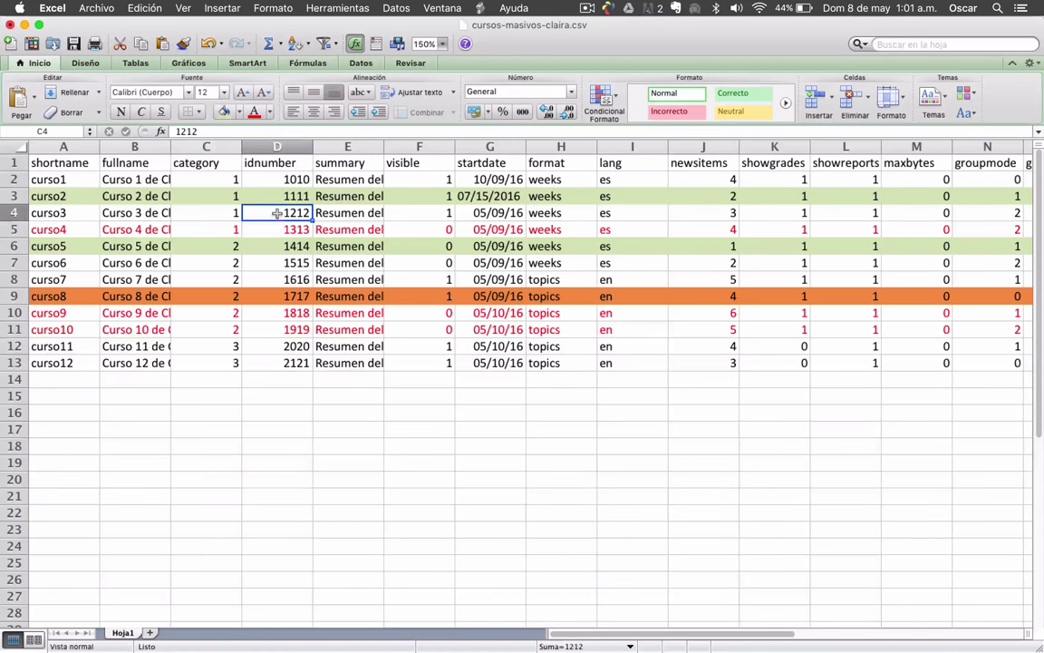
{"action": "key", "text": "Up"}
{"action": "key", "text": "Right"}
{"action": "key", "text": "Right"}
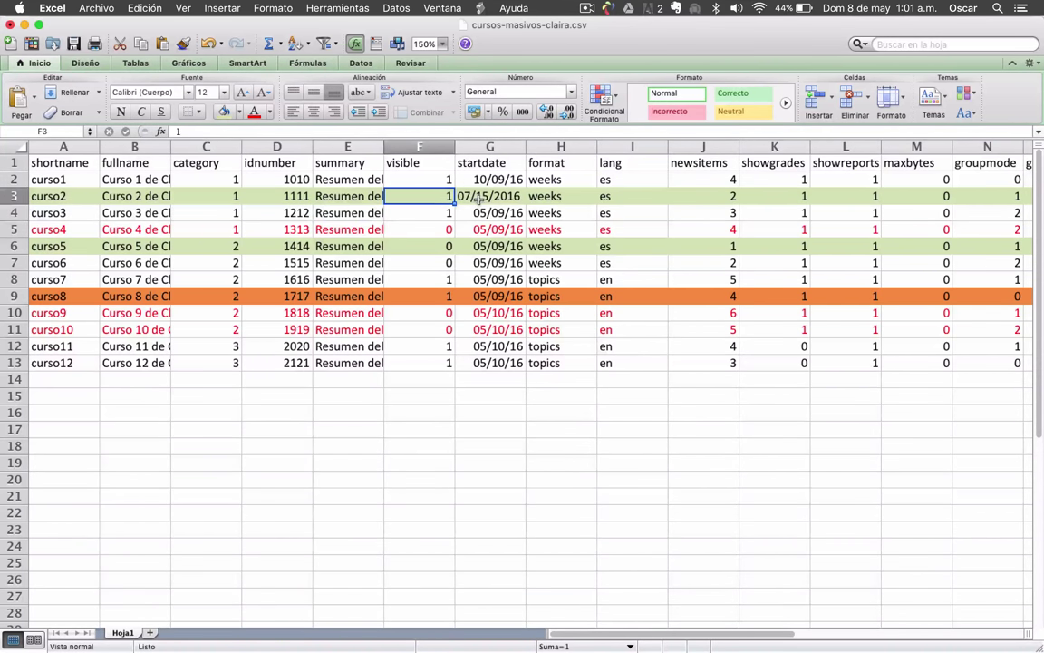
{"action": "key", "text": "Right"}
{"action": "left_click", "coordinate": [419, 320]}
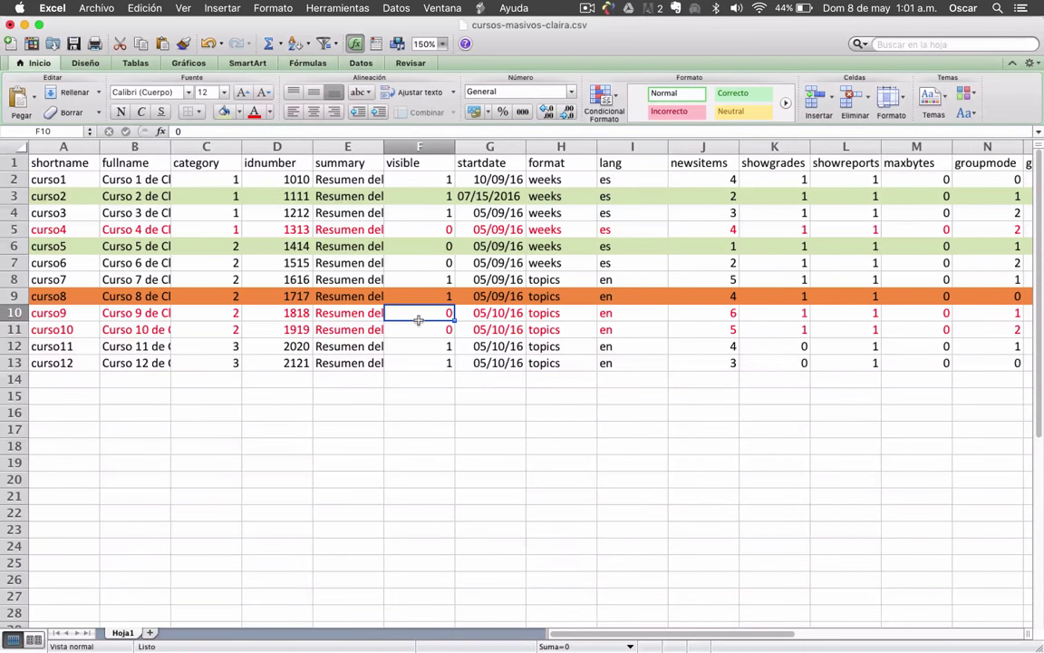
{"action": "left_click", "coordinate": [354, 345]}
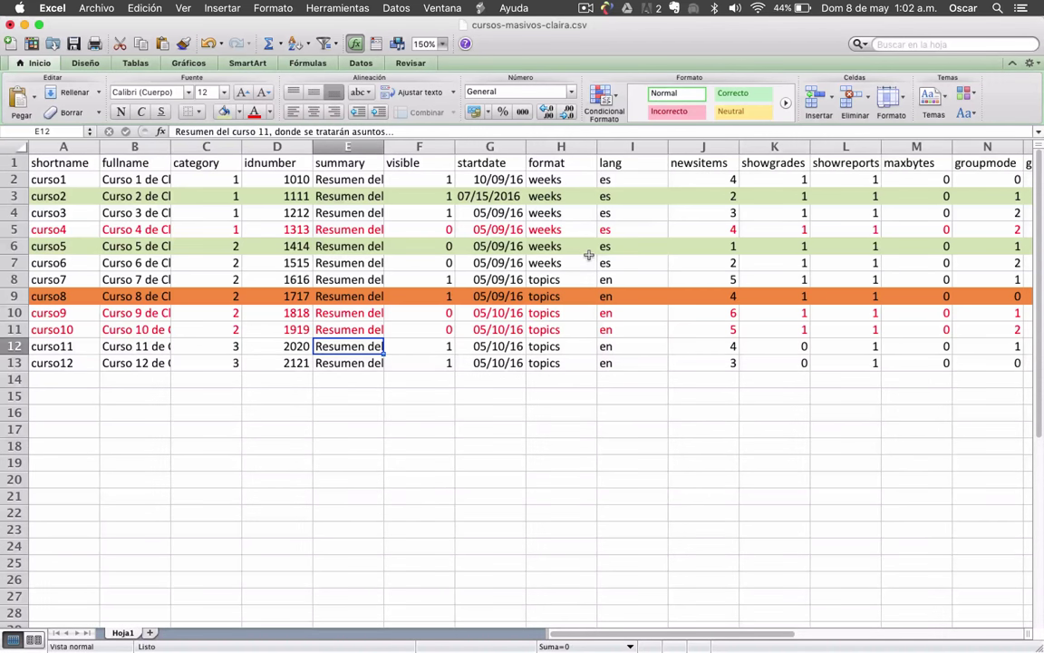
- Examine the lang column's header and its values for curso1, curso2 and curso3
{"action": "left_click", "coordinate": [651, 227]}
{"action": "left_click", "coordinate": [615, 166]}
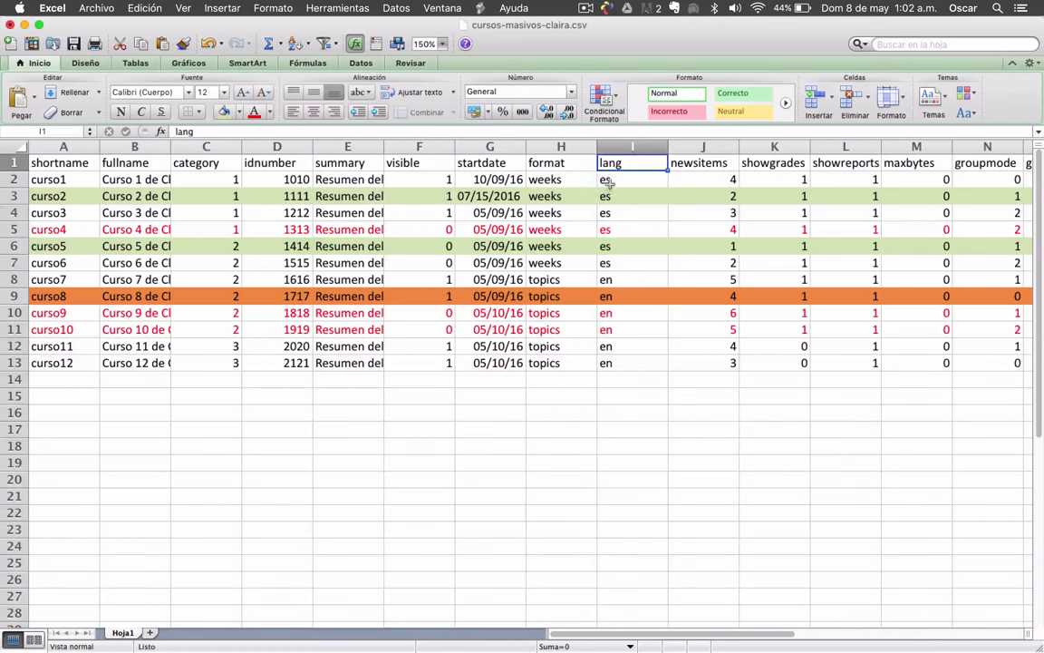
{"action": "left_click", "coordinate": [609, 184]}
{"action": "left_click", "coordinate": [625, 214]}
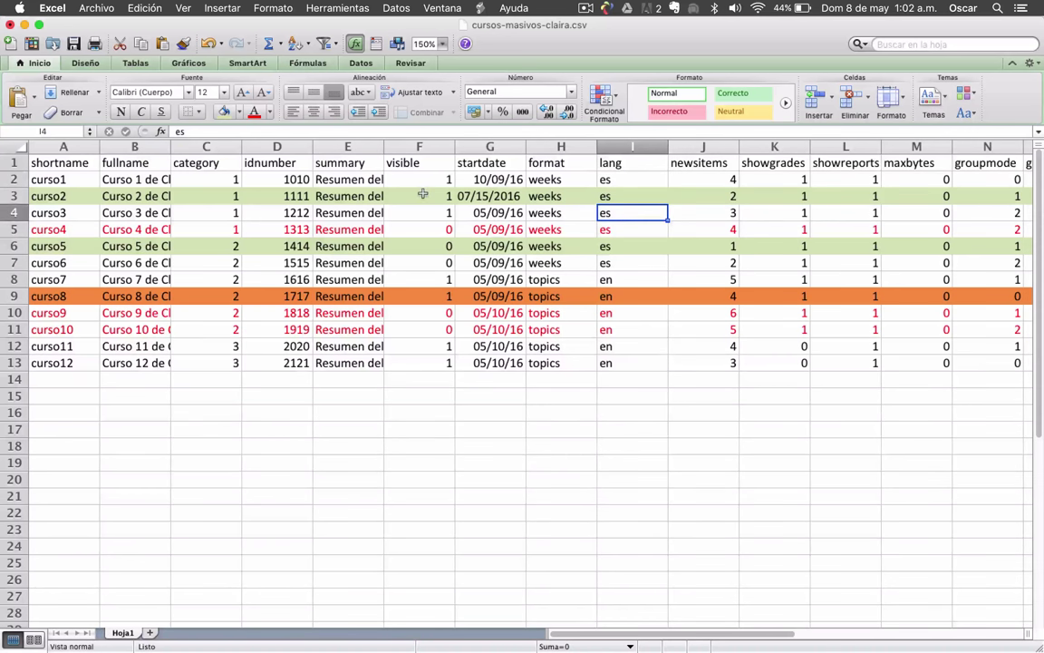
{"action": "key", "text": "ctrl+Home"}
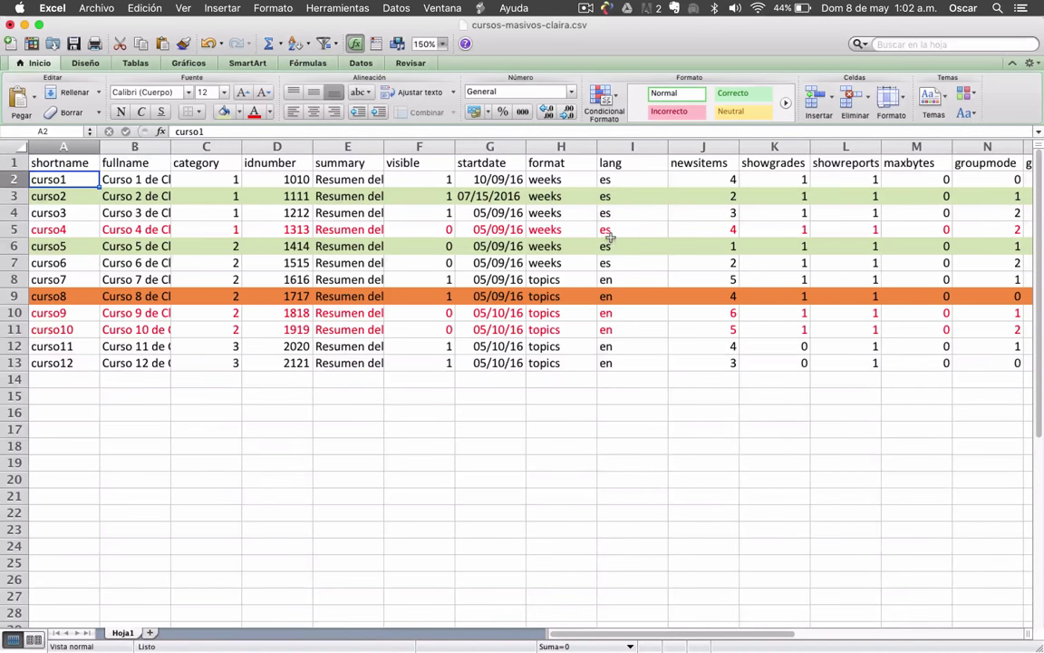
{"action": "left_click", "coordinate": [632, 181]}
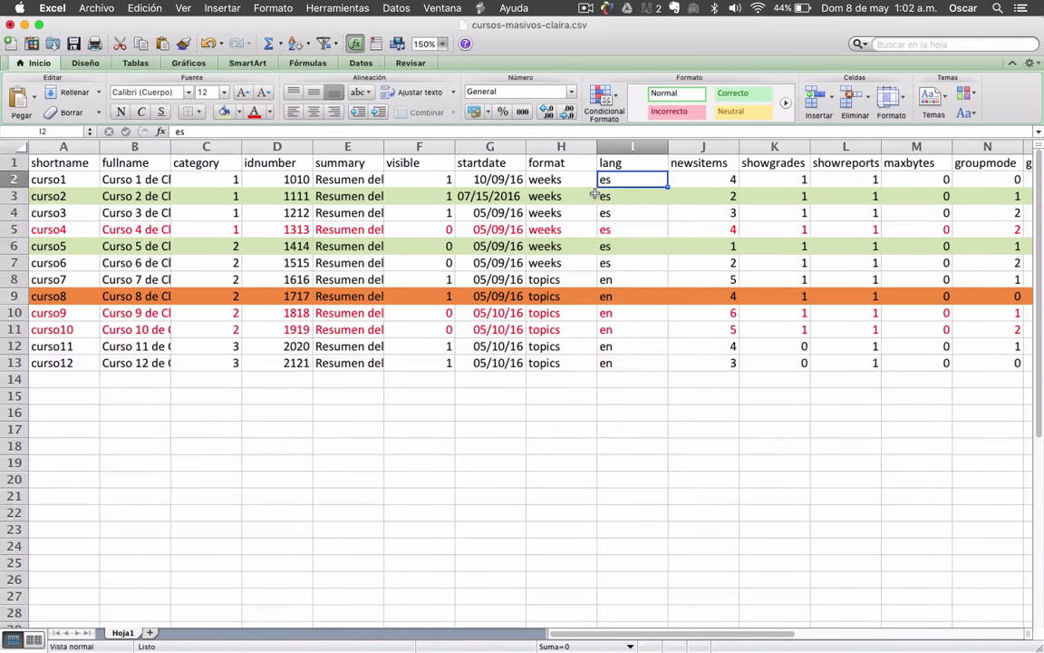
{"action": "left_click", "coordinate": [626, 197]}
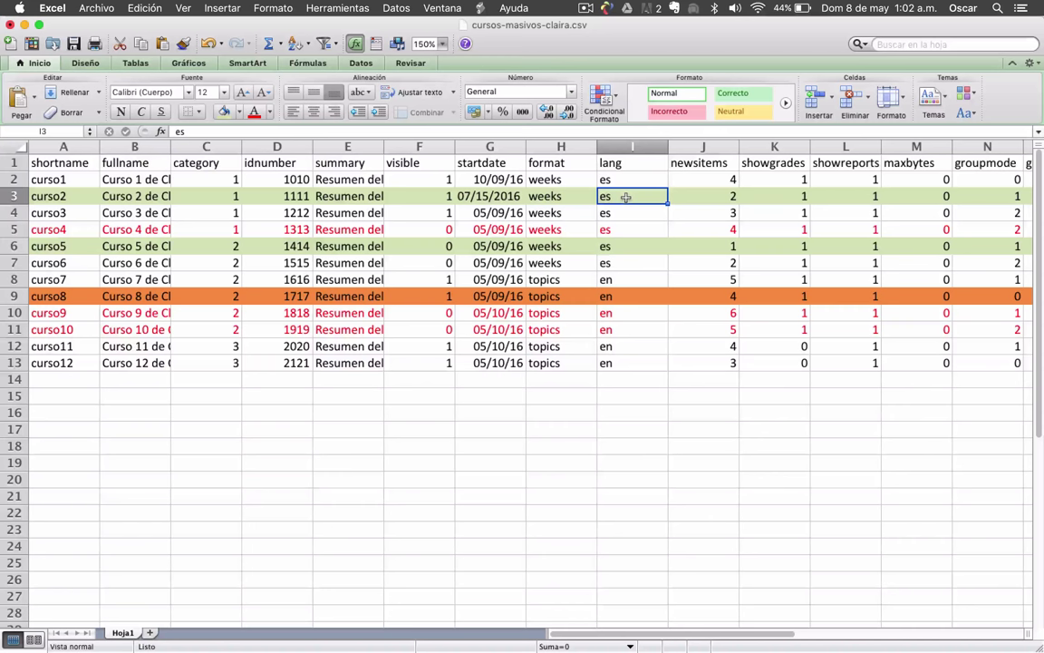
- Switch to Safari, leave Curso 2's settings and return to the available courses on the site home page
{"action": "key", "text": "ctrl+Up"}
{"action": "left_click", "coordinate": [354, 396]}
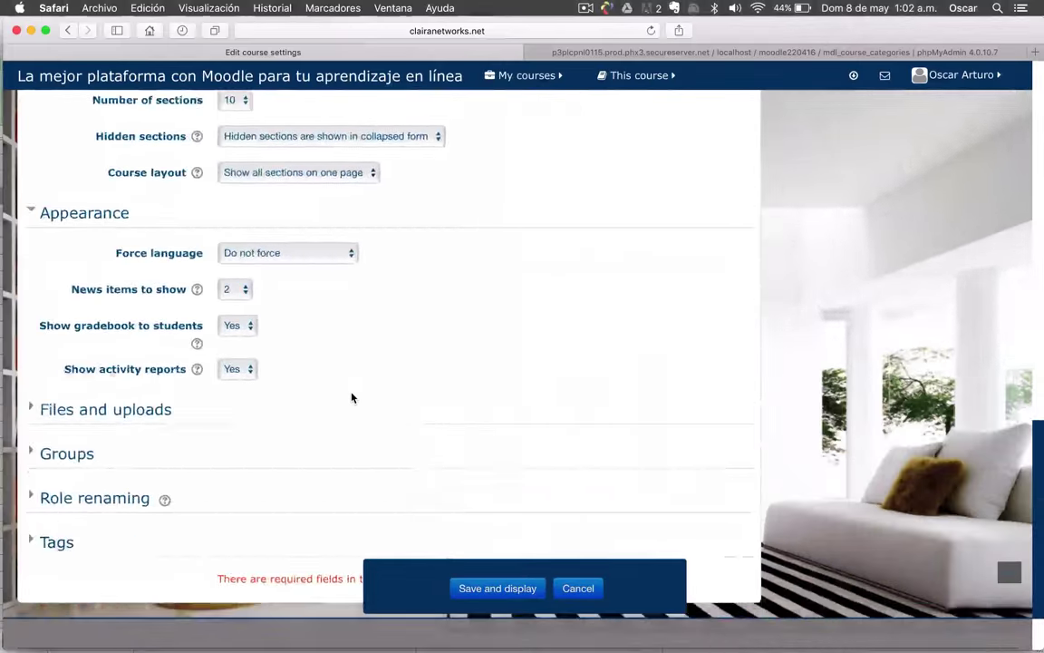
{"action": "left_click", "coordinate": [52, 153]}
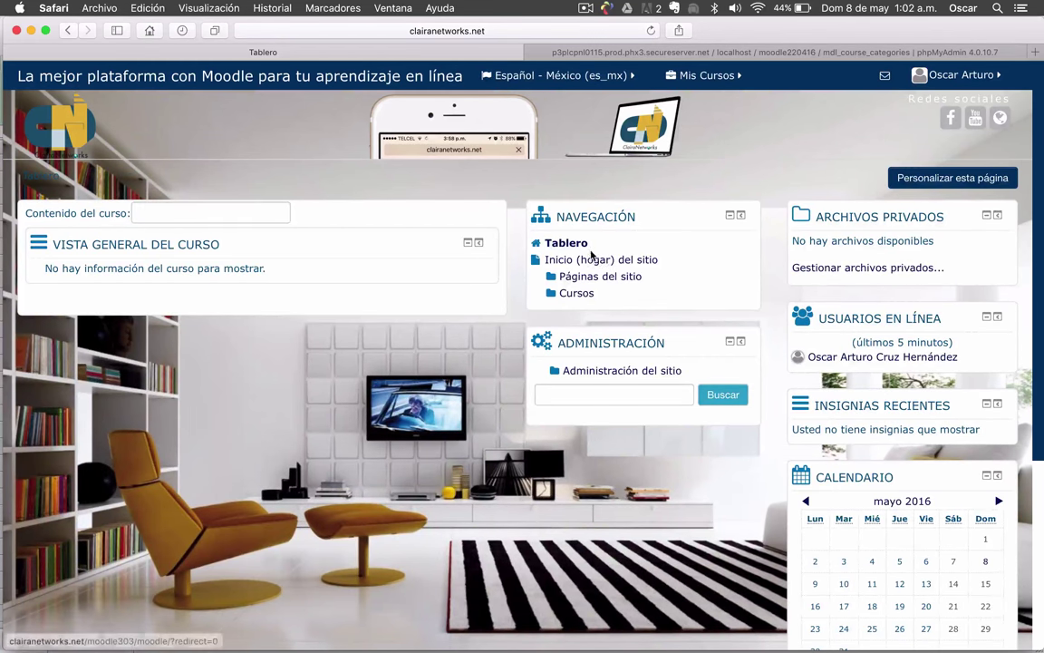
{"action": "left_click", "coordinate": [570, 263]}
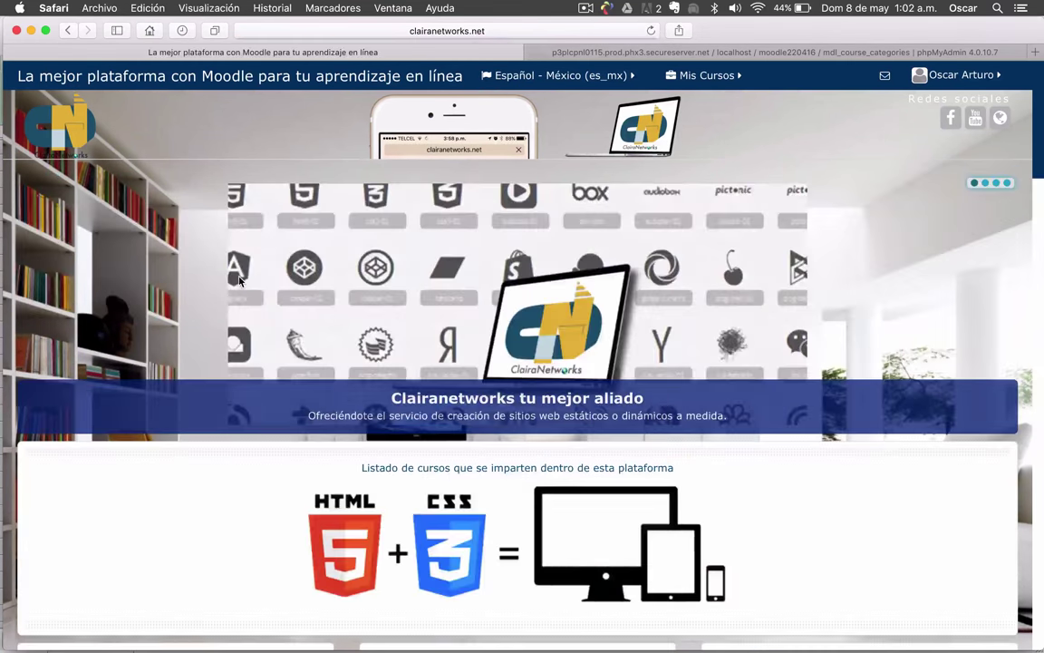
{"action": "scroll", "coordinate": [240, 281], "scroll_direction": "down", "scroll_amount": 5}
{"action": "scroll", "coordinate": [241, 282], "scroll_direction": "down", "scroll_amount": 10}
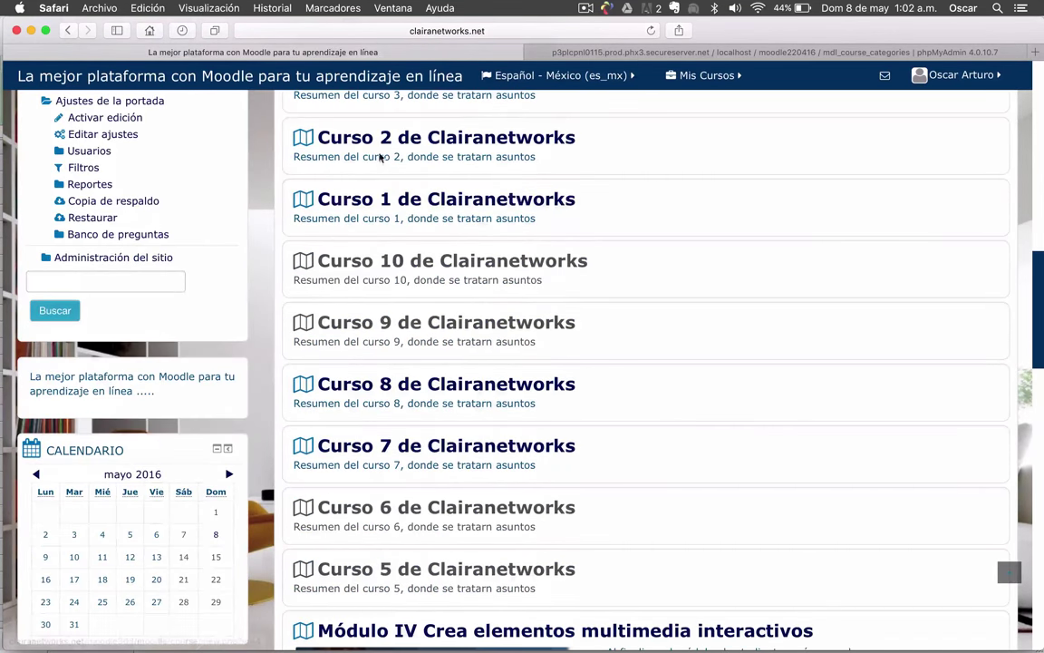
- Open Curso 1 de Clairanetworks and review the dates of its weekly sections
{"action": "left_click", "coordinate": [362, 200]}
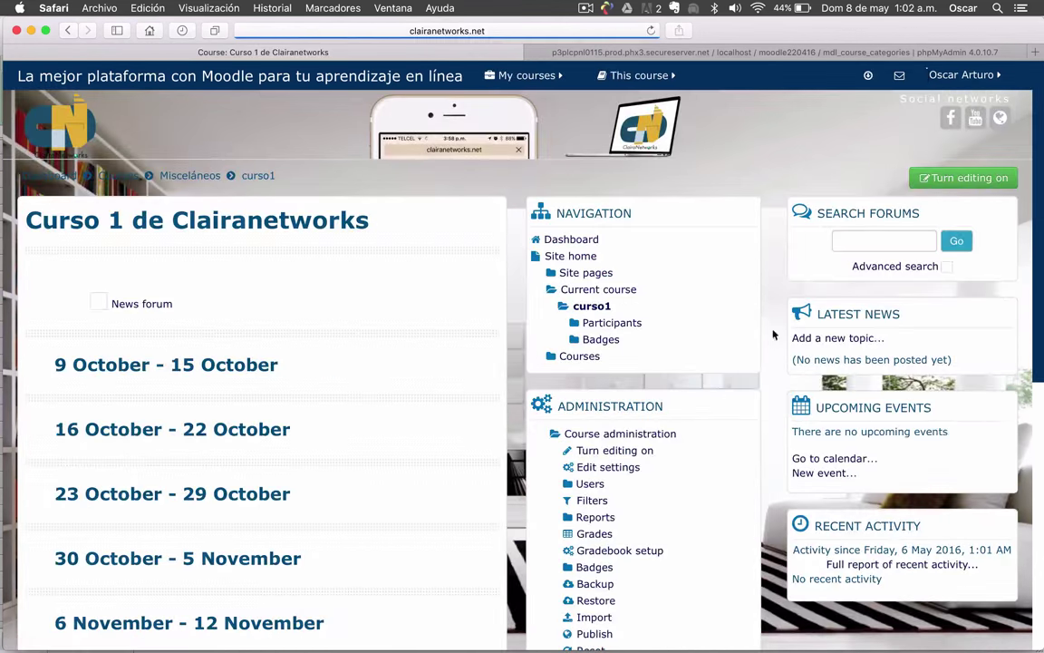
{"action": "scroll", "coordinate": [351, 373], "scroll_direction": "down", "scroll_amount": 4}
{"action": "scroll", "coordinate": [144, 221], "scroll_direction": "down", "scroll_amount": 6}
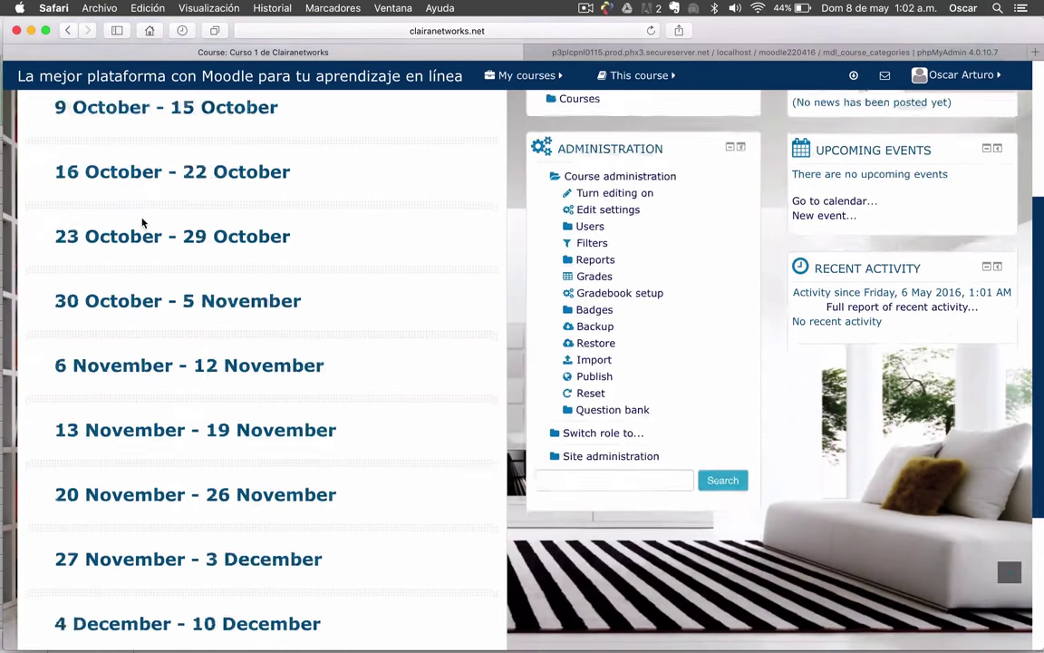
{"action": "scroll", "coordinate": [144, 222], "scroll_direction": "up", "scroll_amount": 10}
{"action": "scroll", "coordinate": [142, 223], "scroll_direction": "down", "scroll_amount": 2}
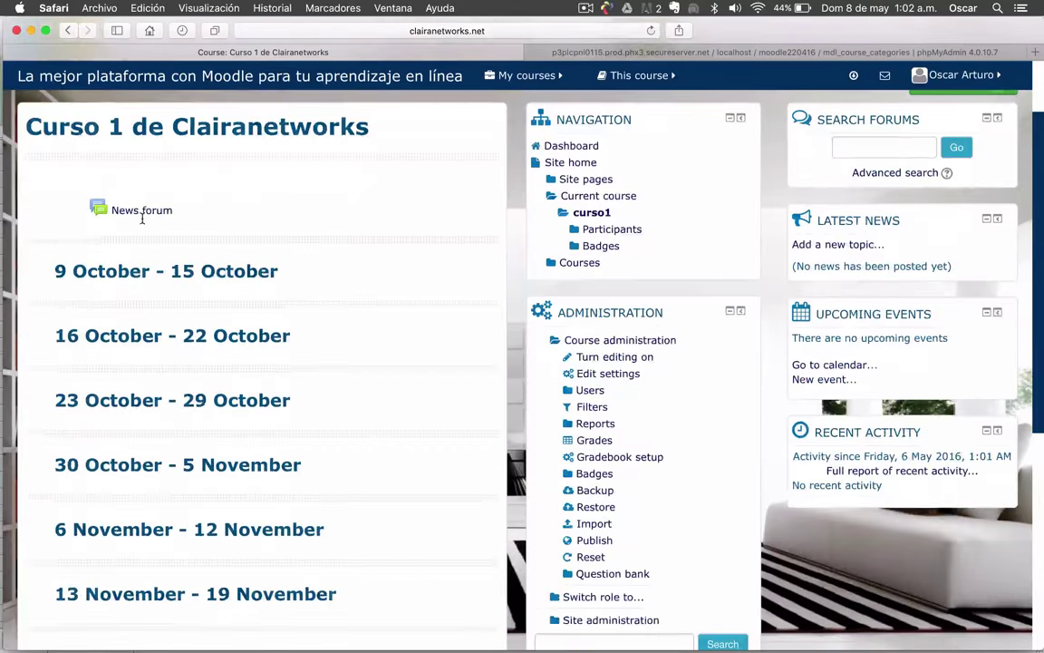
- Review Curso 1's weekly sections, then switch to Excel and check the lang cells of curso1 and curso2
{"action": "scroll", "coordinate": [143, 223], "scroll_direction": "up", "scroll_amount": 2}
{"action": "scroll", "coordinate": [307, 408], "scroll_direction": "down", "scroll_amount": 3}
{"action": "scroll", "coordinate": [307, 408], "scroll_direction": "up", "scroll_amount": 5}
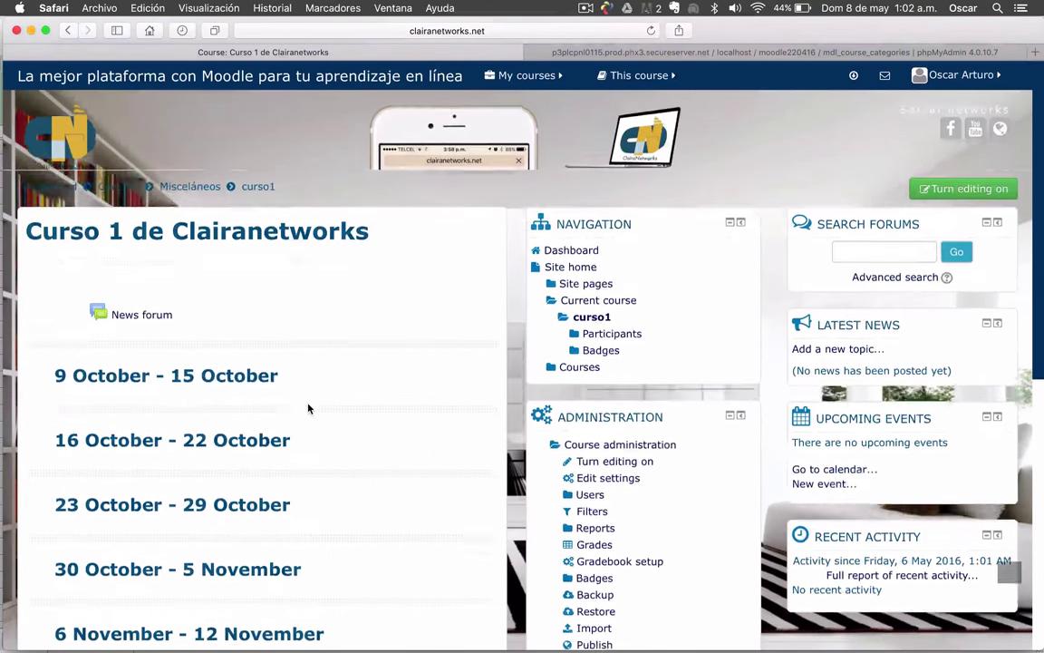
{"action": "key", "text": "ctrl+Up"}
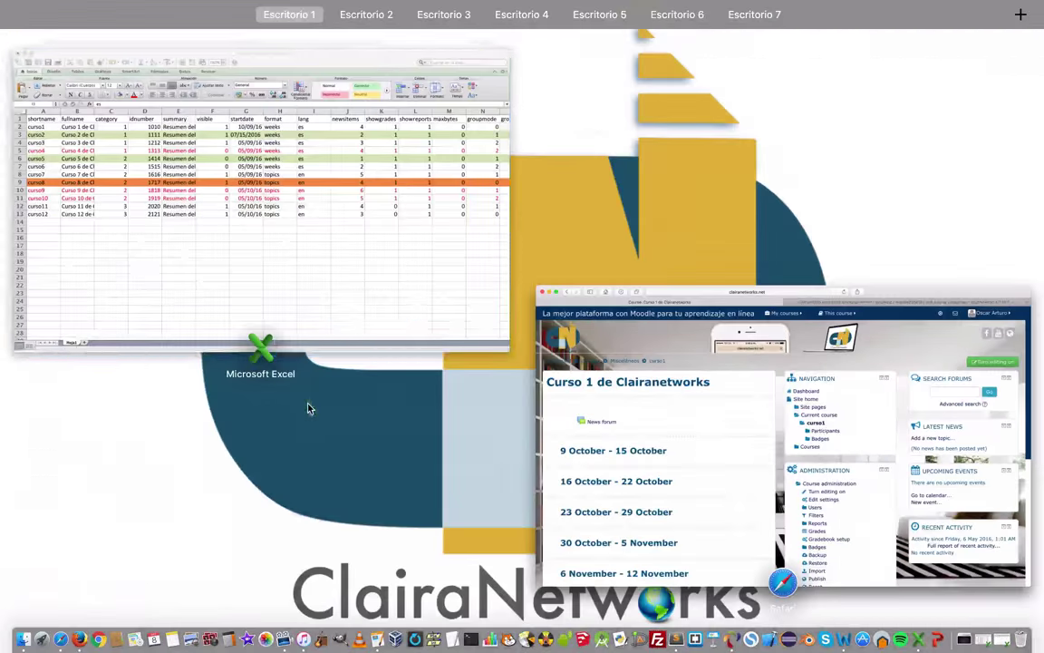
{"action": "left_click", "coordinate": [392, 180]}
{"action": "left_click", "coordinate": [605, 181]}
{"action": "left_click", "coordinate": [621, 196]}
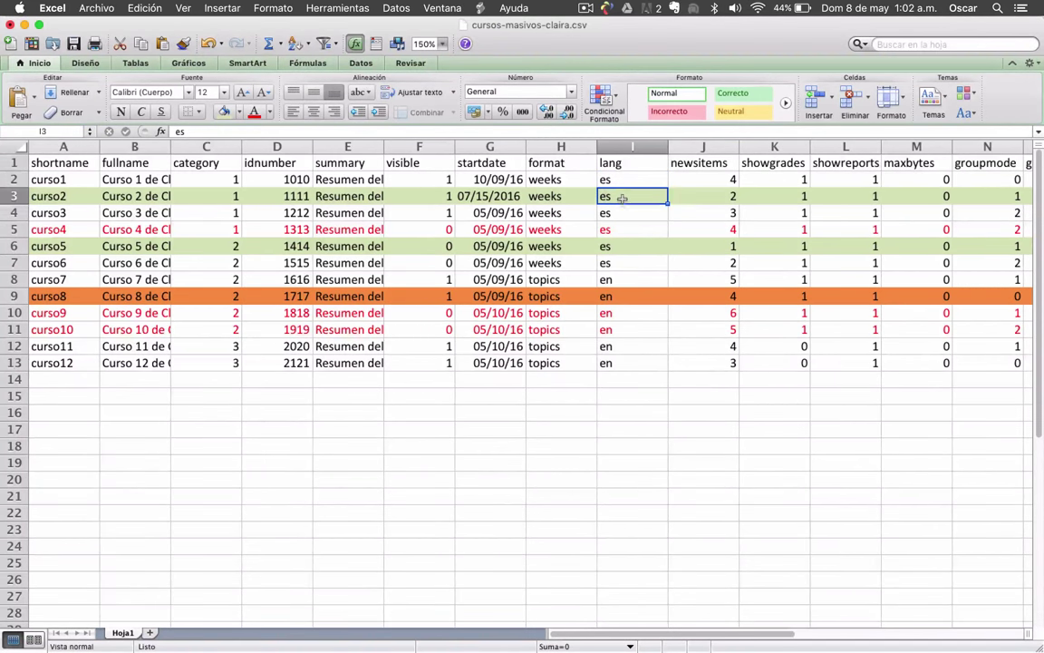
{"action": "left_click", "coordinate": [617, 180]}
{"action": "left_click", "coordinate": [619, 196]}
{"action": "left_click", "coordinate": [605, 181]}
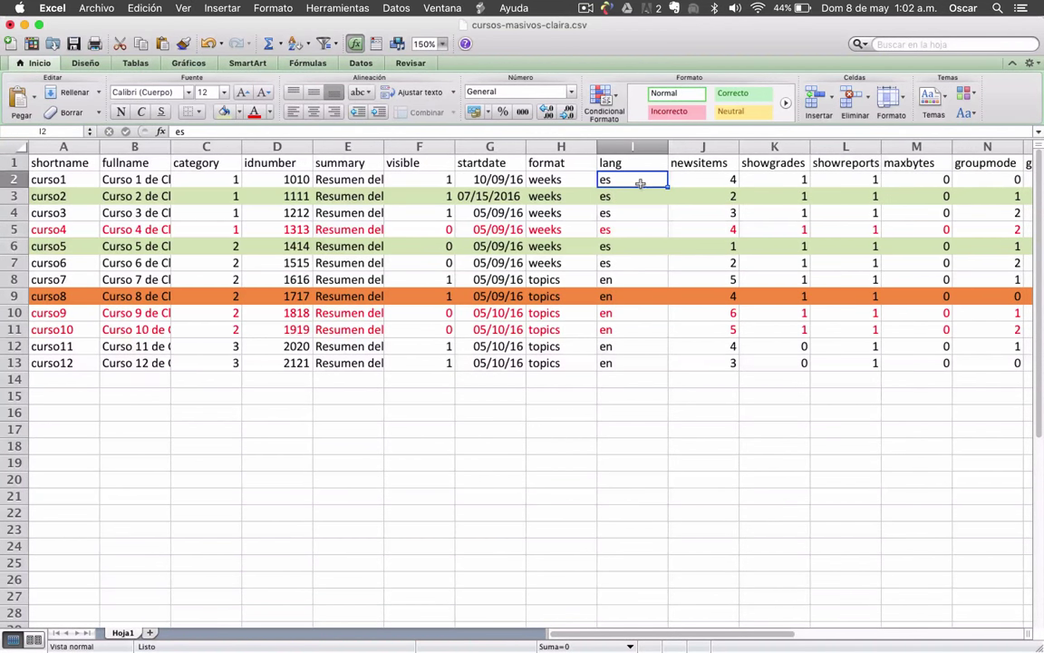
- Switch to Safari and open the edit settings page of Curso 1 de Clairanetworks
{"action": "key", "text": "ctrl+Up"}
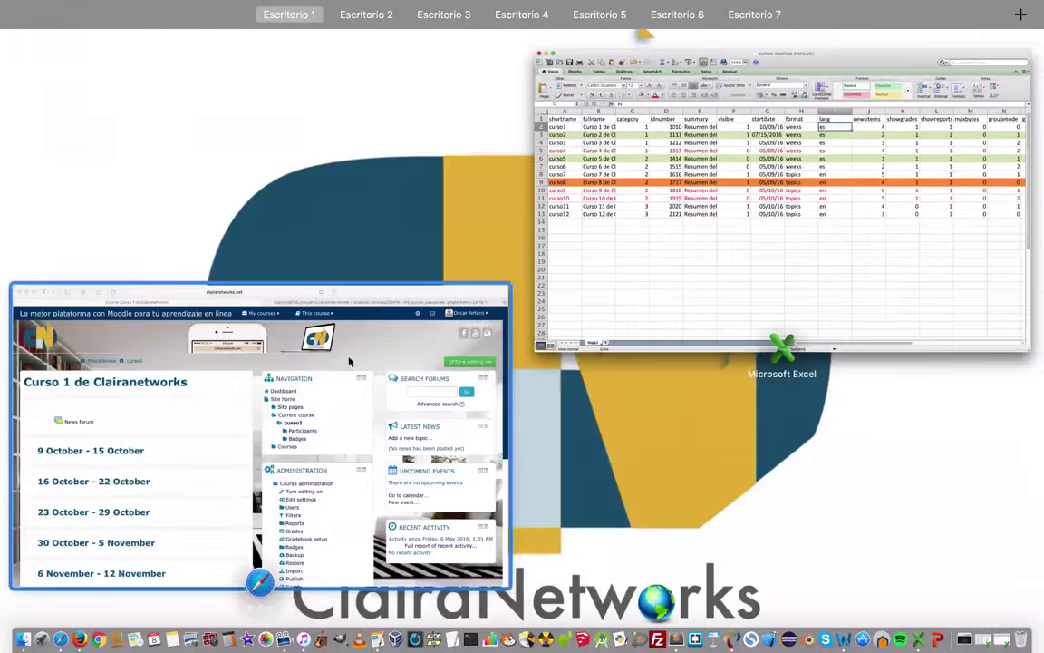
{"action": "left_click", "coordinate": [432, 366]}
{"action": "scroll", "coordinate": [622, 365], "scroll_direction": "down", "scroll_amount": 4}
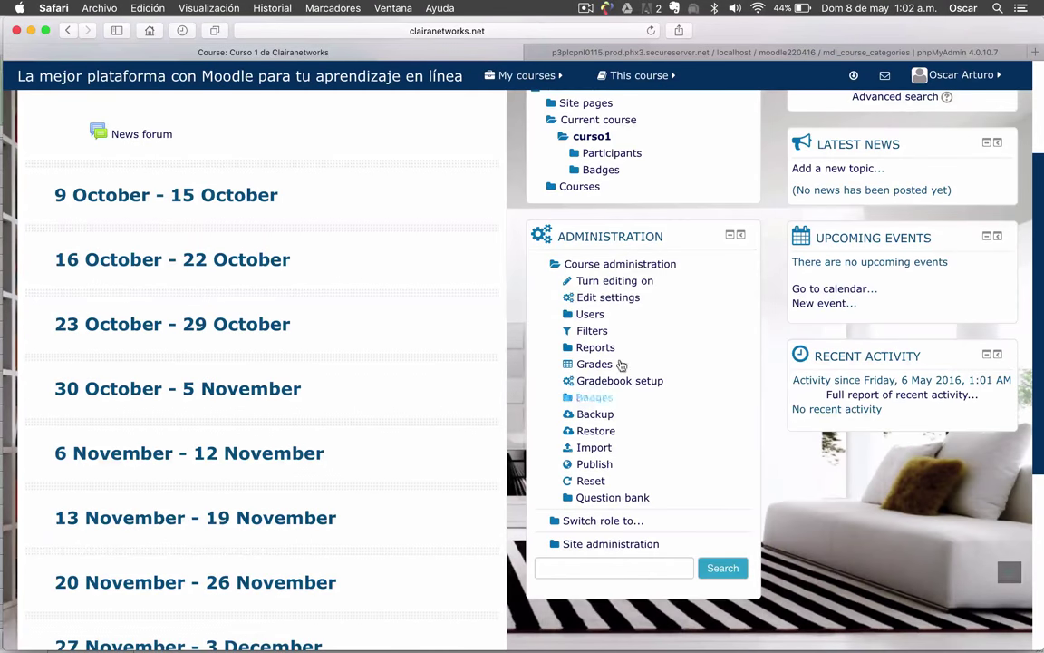
{"action": "left_click", "coordinate": [608, 297]}
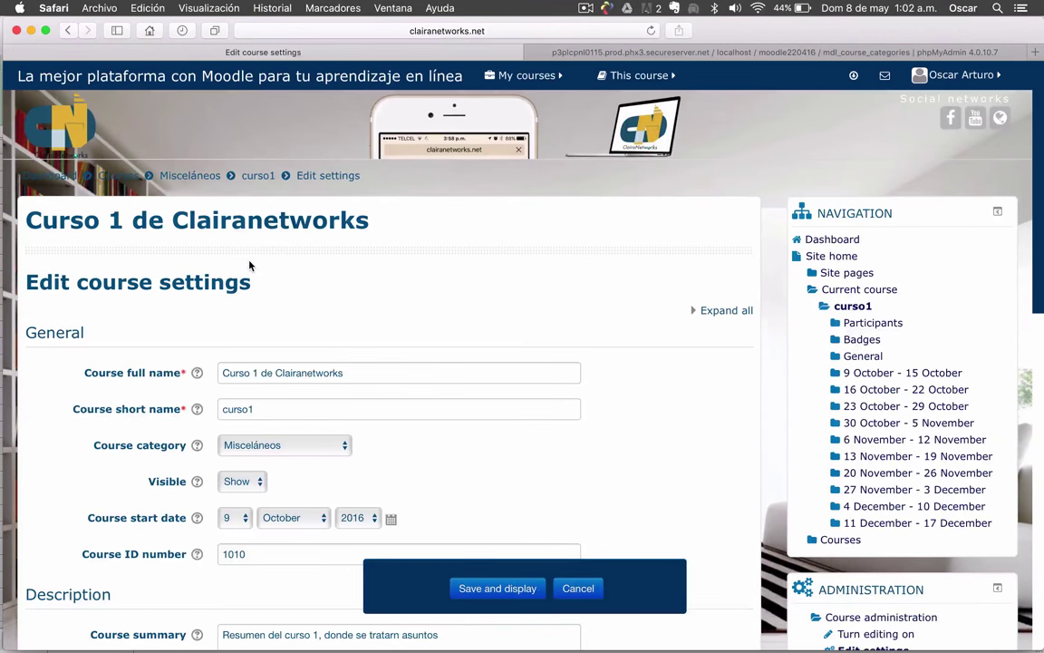
- Force Curso 1's language to Español - México (es_mx) in its appearance settings, then save and display the course
{"action": "scroll", "coordinate": [250, 263], "scroll_direction": "down", "scroll_amount": 10}
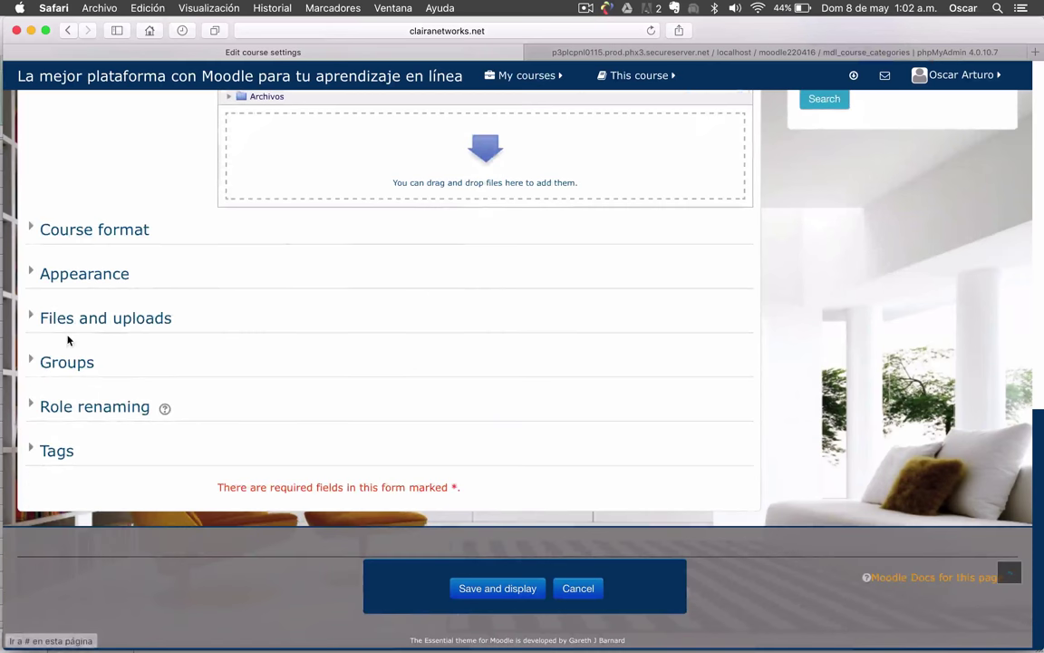
{"action": "left_click", "coordinate": [84, 275]}
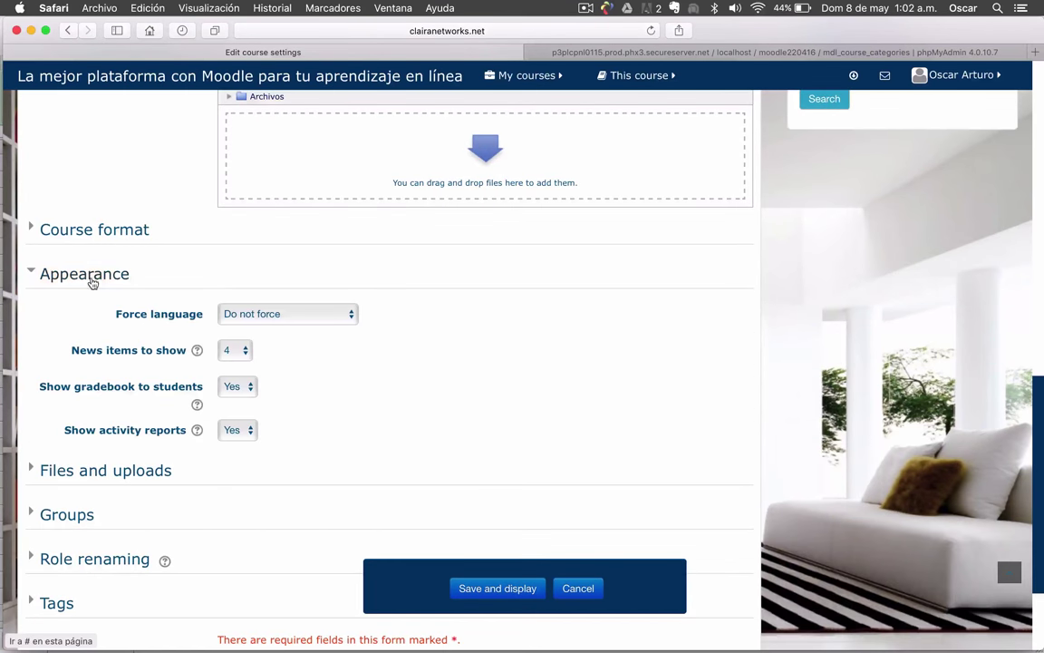
{"action": "left_click", "coordinate": [354, 313]}
{"action": "left_click", "coordinate": [260, 353]}
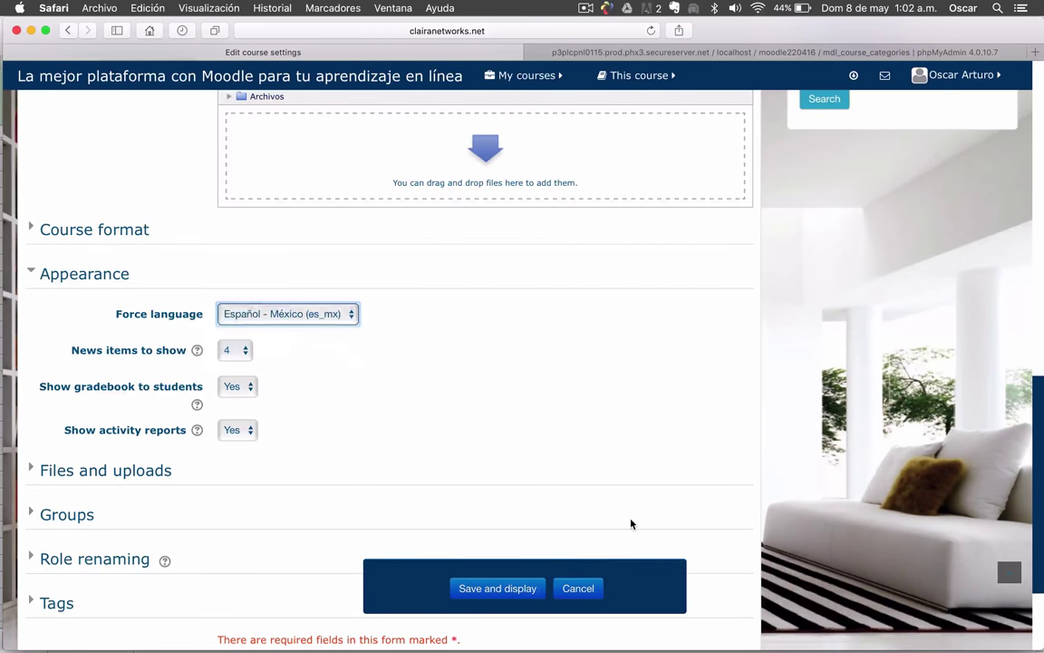
{"action": "left_click", "coordinate": [513, 591]}
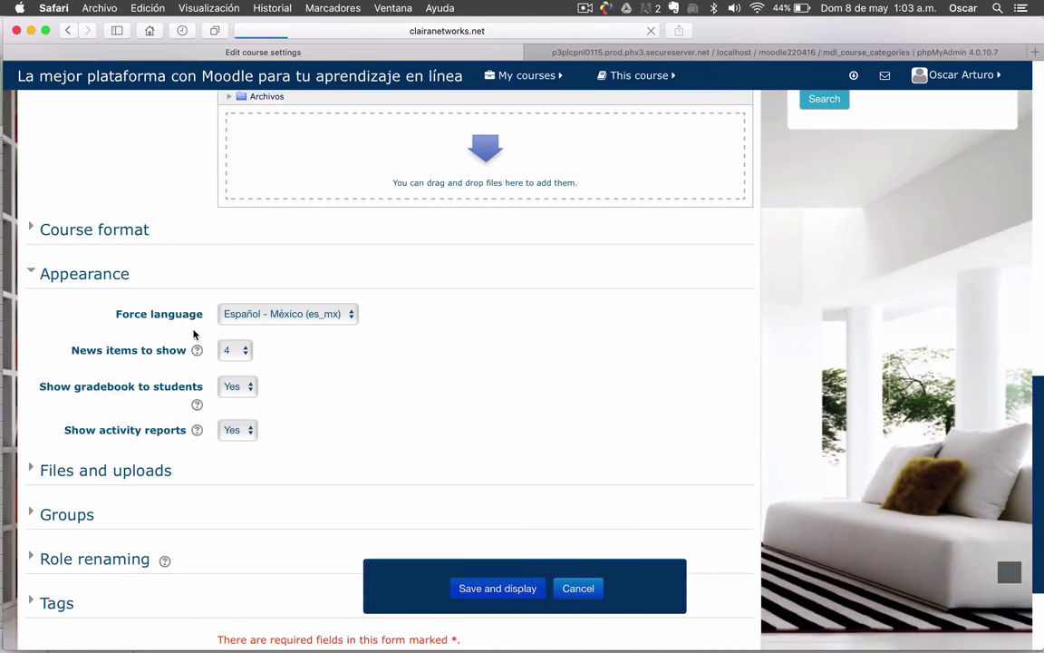
- Look over the Curso 1 page's weekly sections and side blocks to check the language
{"action": "scroll", "coordinate": [193, 334], "scroll_direction": "down", "scroll_amount": 5}
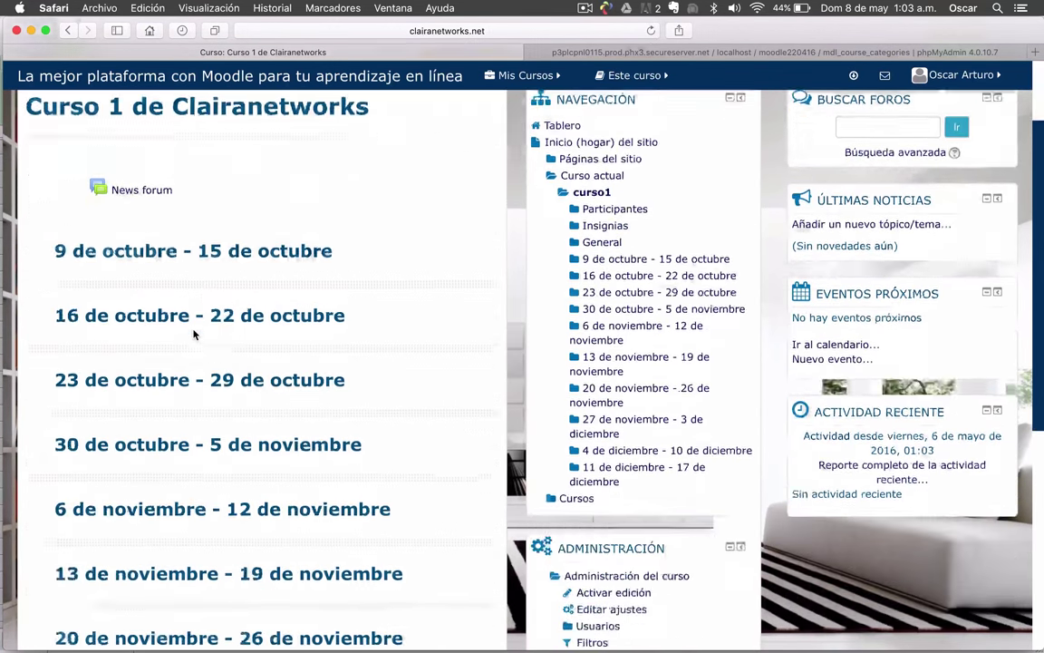
{"action": "scroll", "coordinate": [237, 272], "scroll_direction": "down", "scroll_amount": 7}
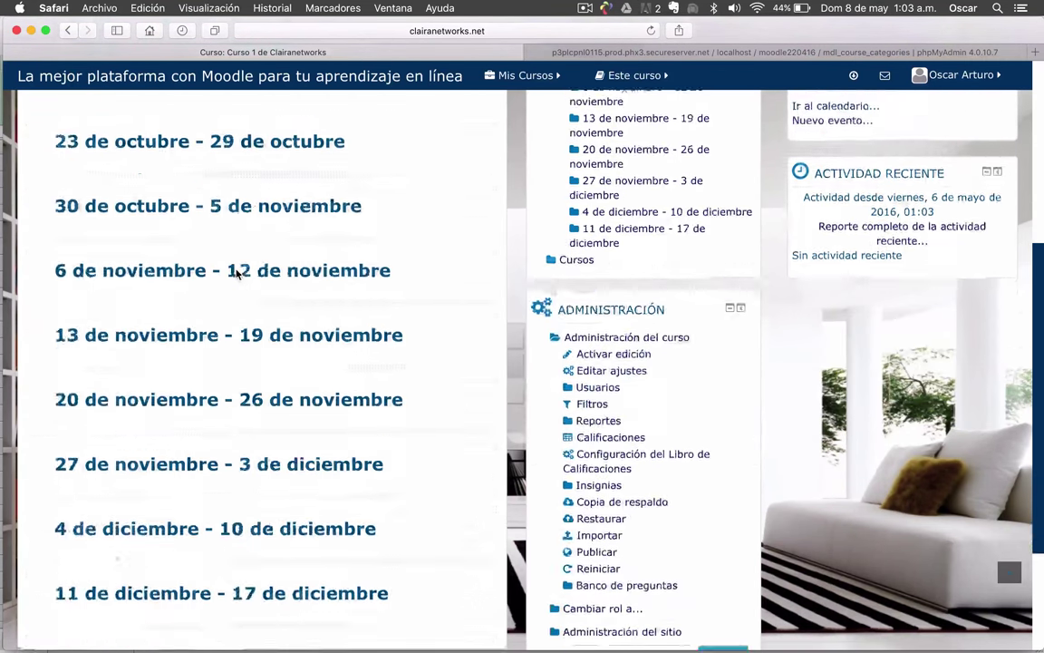
{"action": "scroll", "coordinate": [238, 272], "scroll_direction": "up", "scroll_amount": 14}
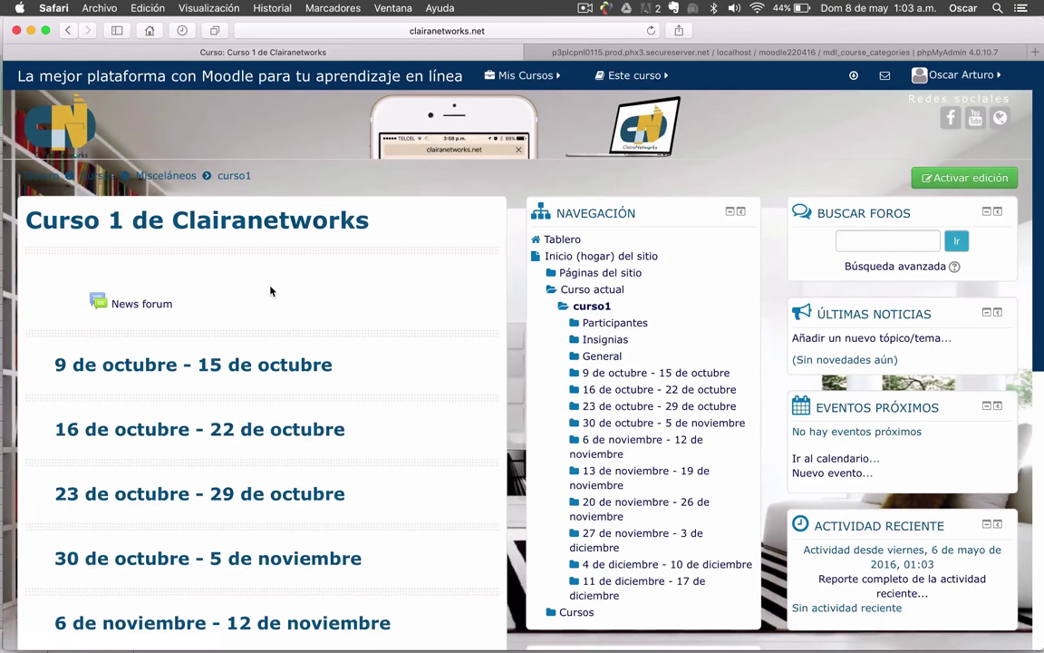
- Switch to Excel and review the lang values of curso2 through curso6
{"action": "key", "text": "ctrl+Up"}
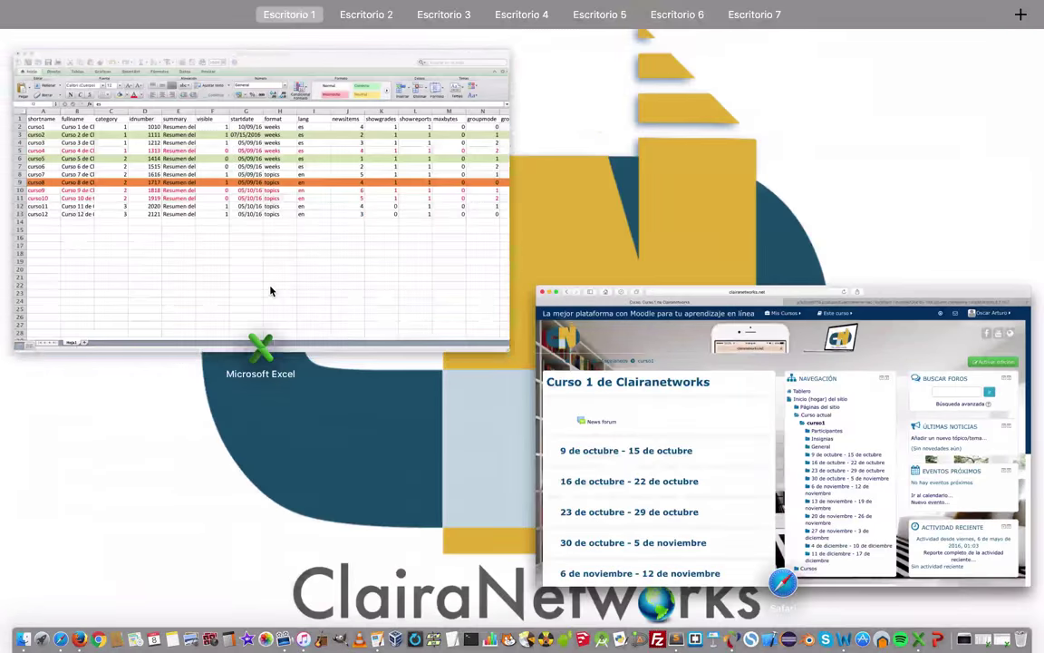
{"action": "left_click", "coordinate": [440, 201]}
{"action": "left_click", "coordinate": [613, 194]}
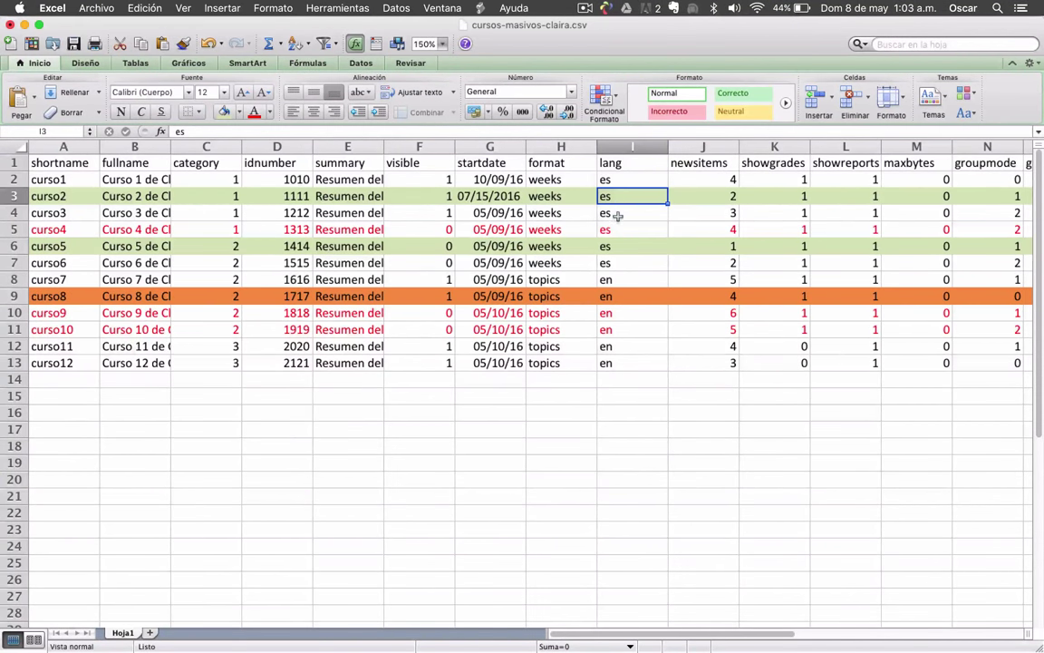
{"action": "left_click", "coordinate": [617, 216]}
{"action": "left_click", "coordinate": [618, 230]}
{"action": "left_click", "coordinate": [617, 246]}
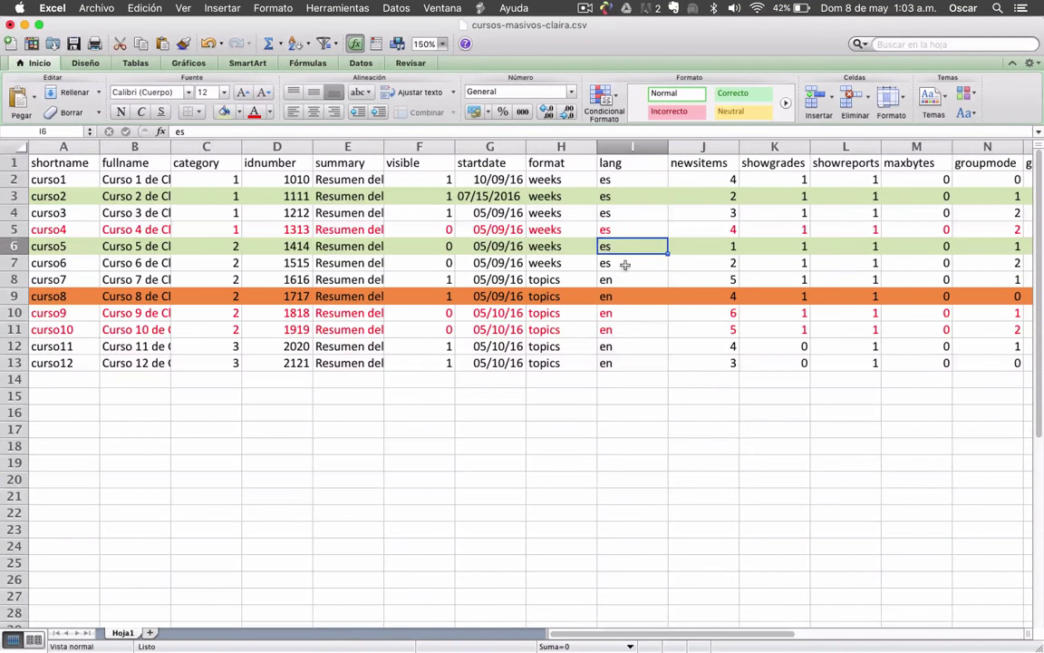
{"action": "left_click", "coordinate": [622, 263]}
- Review the lang values of curso7 through curso12
{"action": "left_click", "coordinate": [621, 279]}
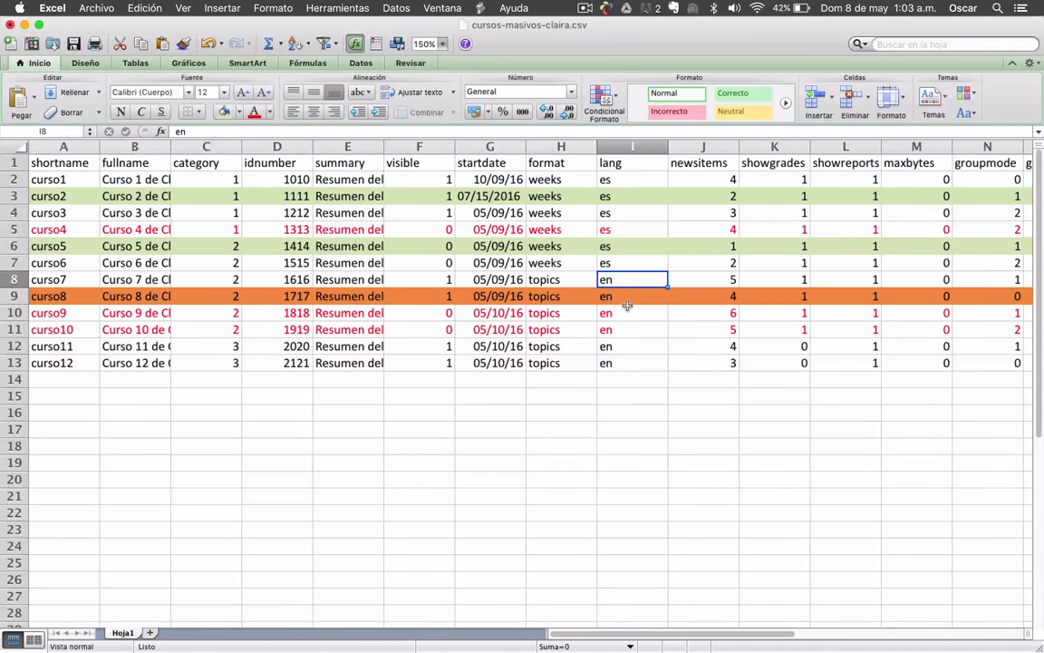
{"action": "left_click", "coordinate": [627, 305]}
{"action": "left_click", "coordinate": [622, 311]}
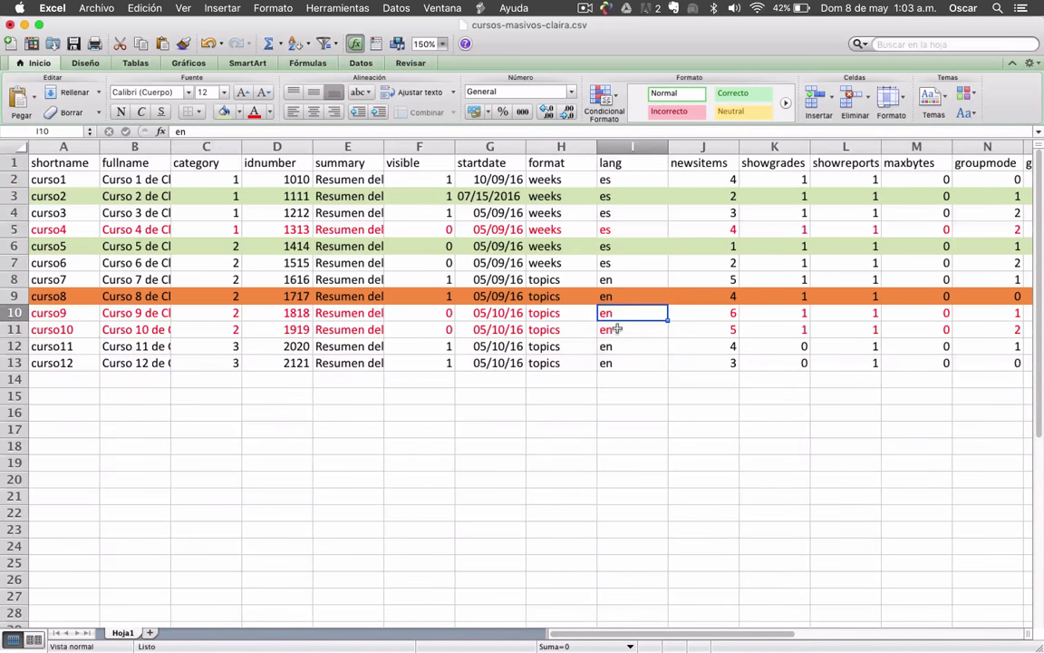
{"action": "left_click", "coordinate": [617, 329]}
{"action": "left_click", "coordinate": [626, 350]}
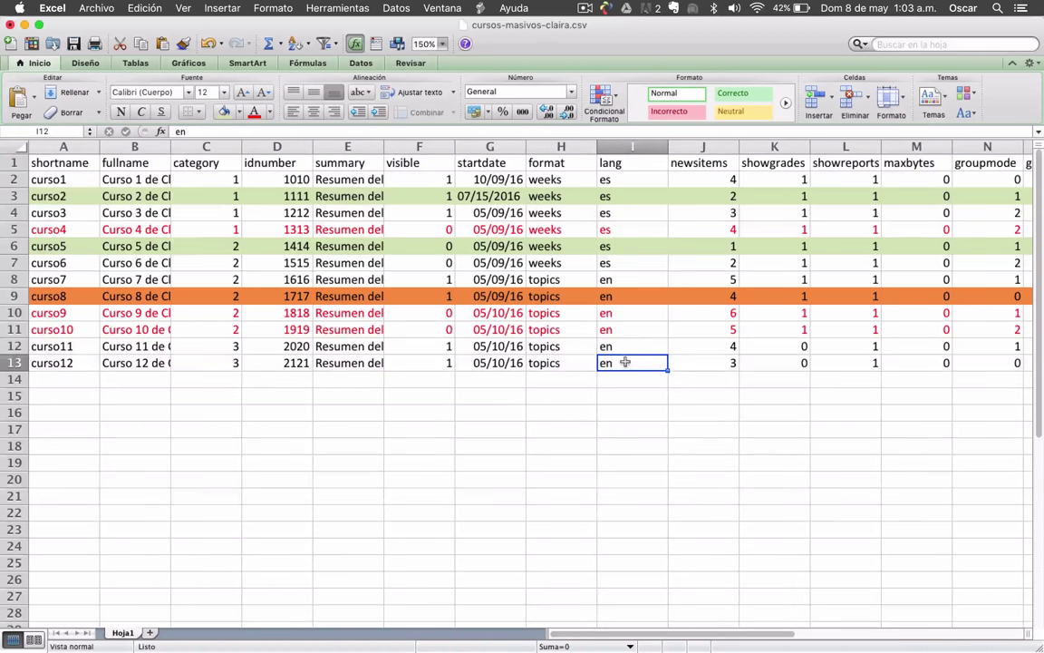
{"action": "left_click", "coordinate": [626, 363]}
{"action": "scroll", "coordinate": [626, 362], "scroll_direction": "right", "scroll_amount": 2}
{"action": "scroll", "coordinate": [625, 363], "scroll_direction": "left", "scroll_amount": 2}
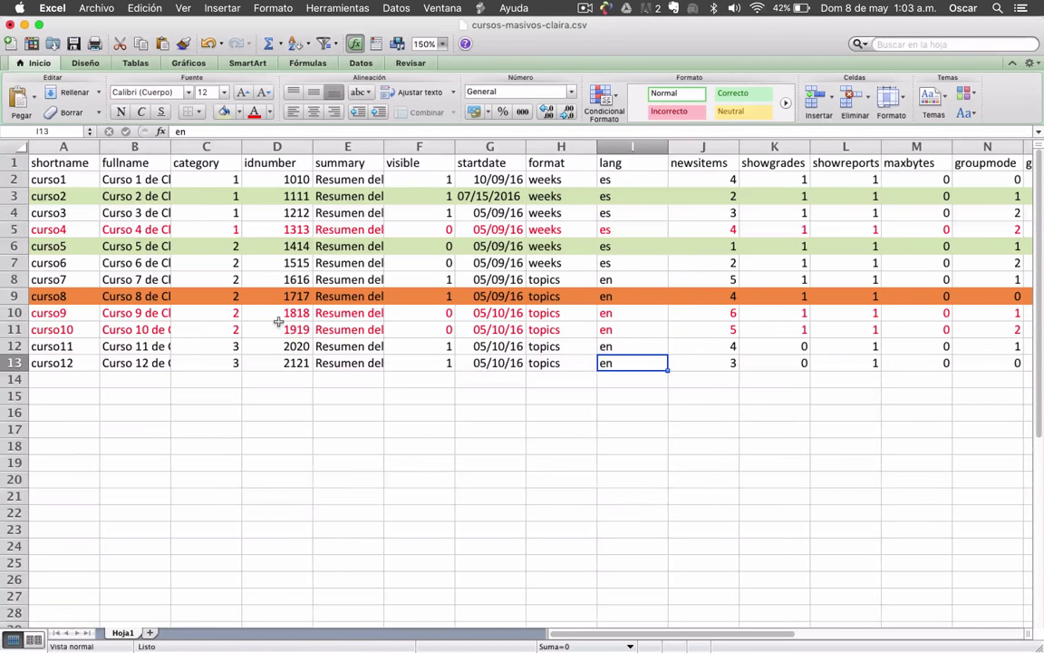
- Switch to Safari, look over the Curso 1 page, and open the Tablero page to examine it
{"action": "key", "text": "ctrl+Up"}
{"action": "left_click", "coordinate": [394, 372]}
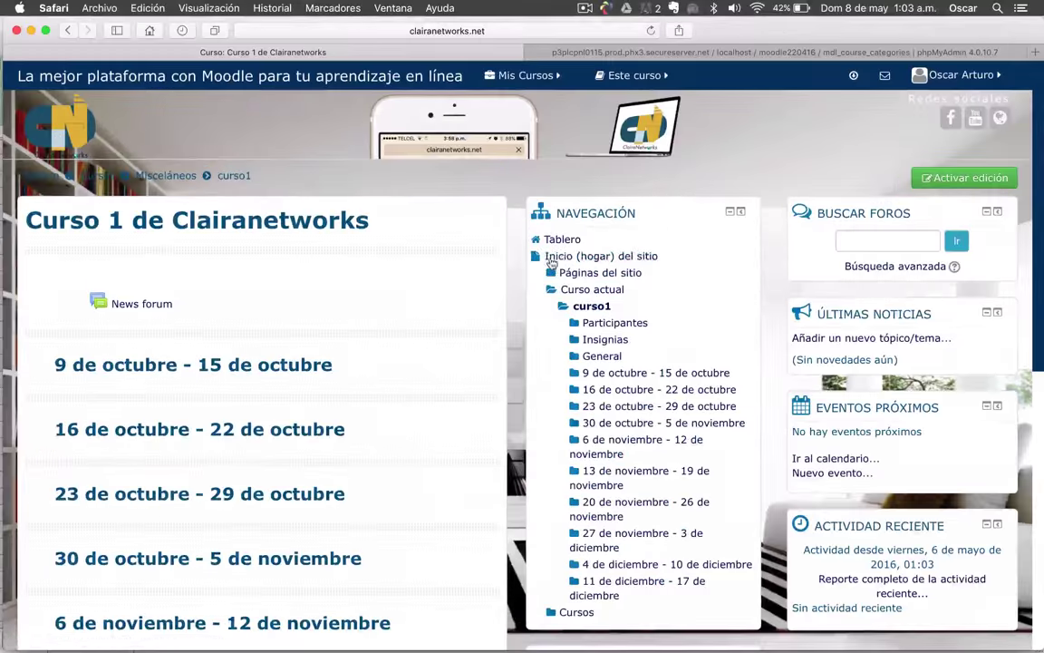
{"action": "scroll", "coordinate": [524, 292], "scroll_direction": "down", "scroll_amount": 10}
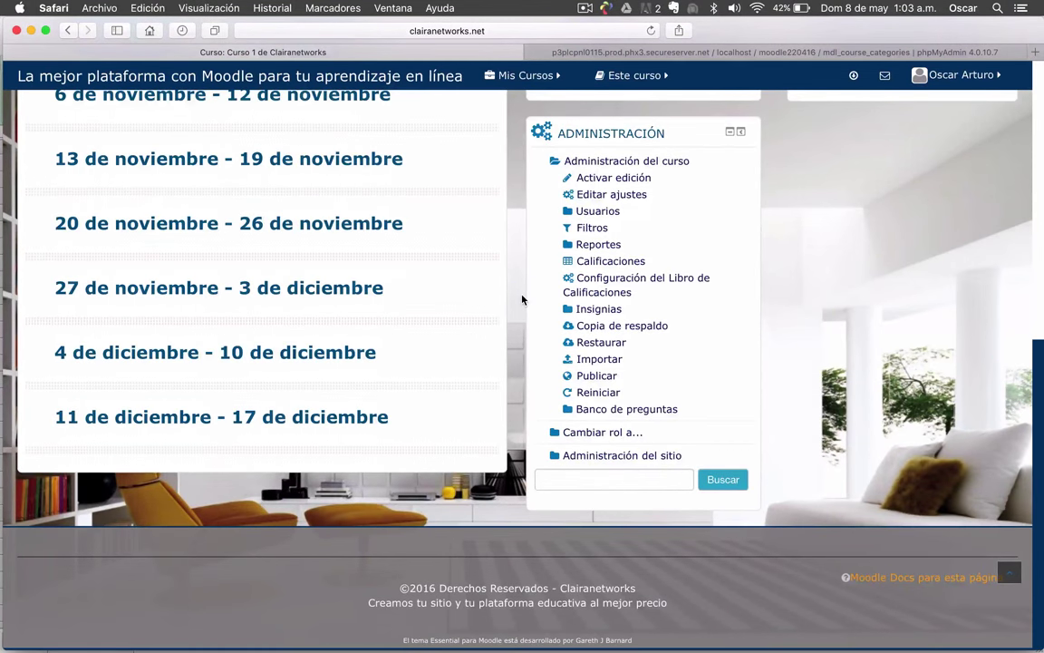
{"action": "scroll", "coordinate": [522, 299], "scroll_direction": "up", "scroll_amount": 10}
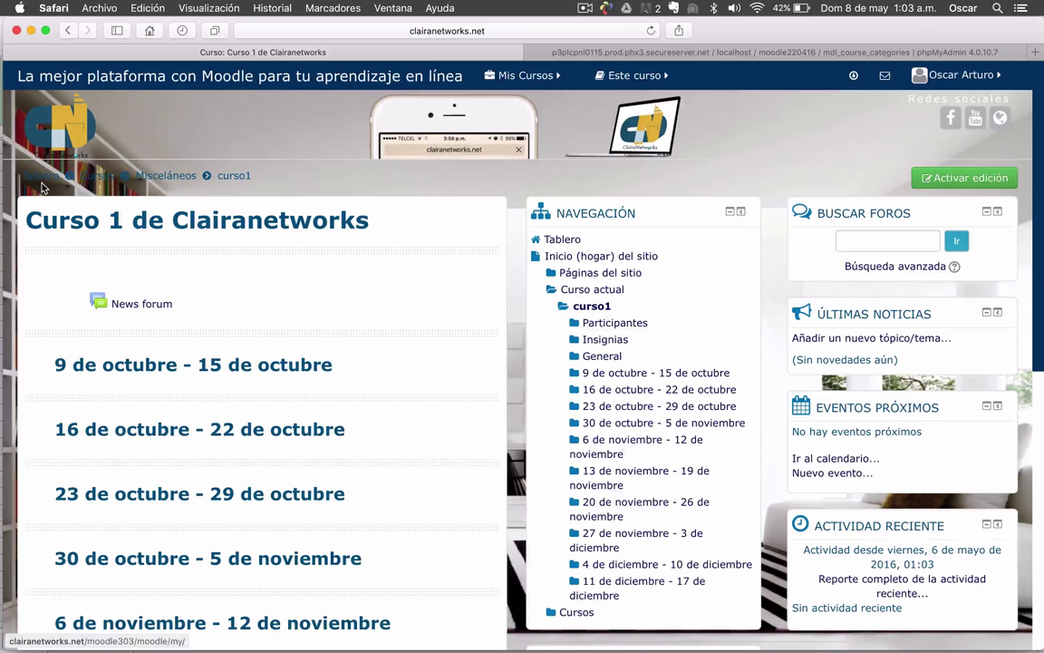
{"action": "left_click", "coordinate": [38, 176]}
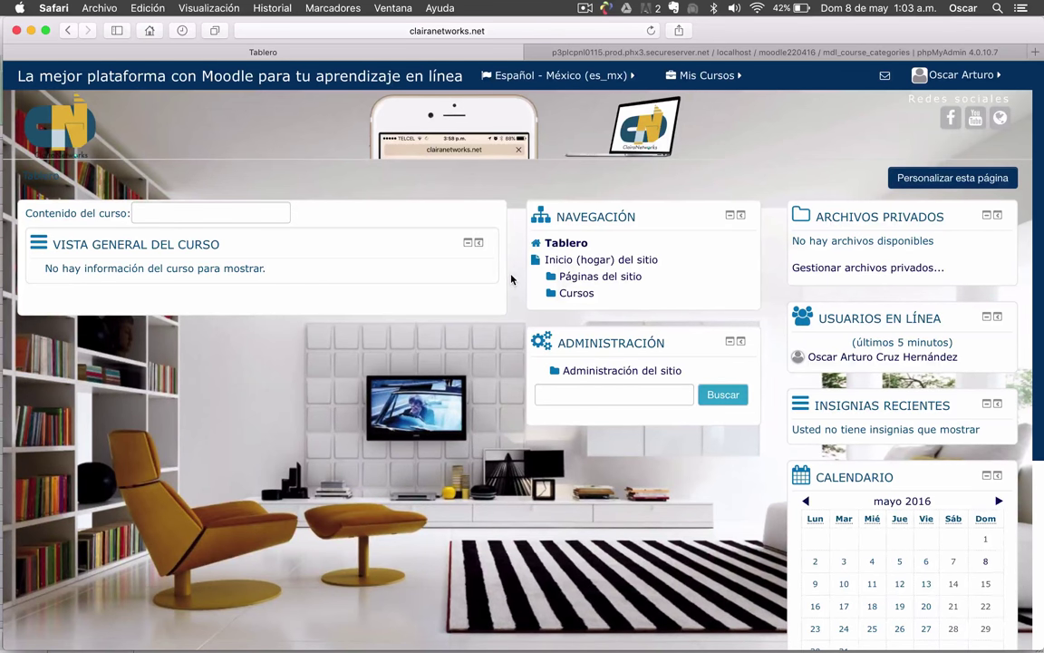
{"action": "scroll", "coordinate": [511, 279], "scroll_direction": "down", "scroll_amount": 3}
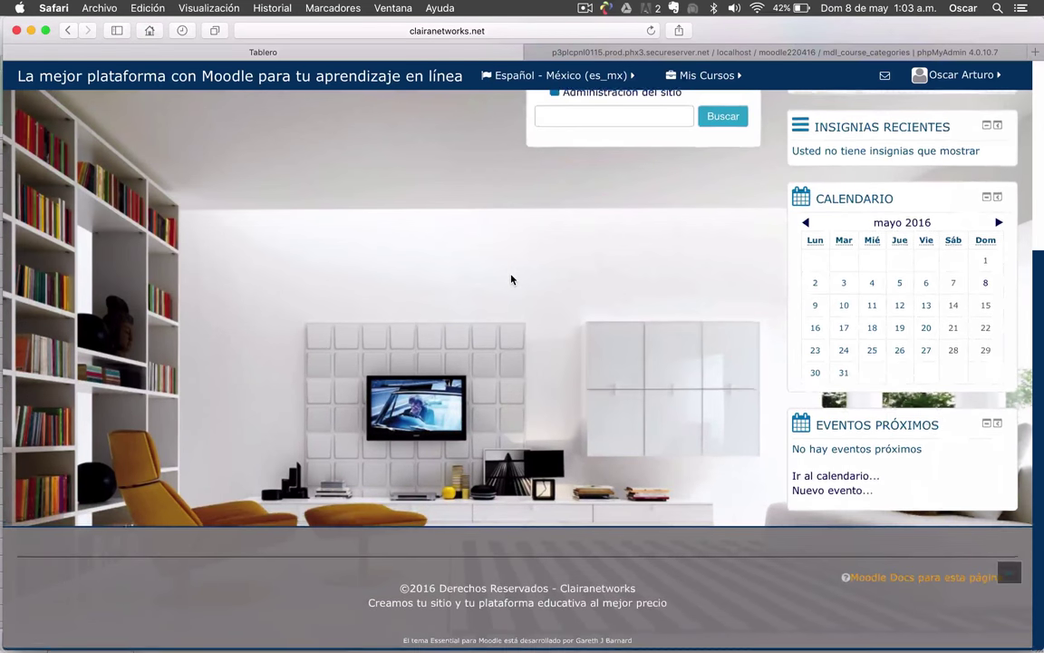
{"action": "scroll", "coordinate": [511, 280], "scroll_direction": "up", "scroll_amount": 3}
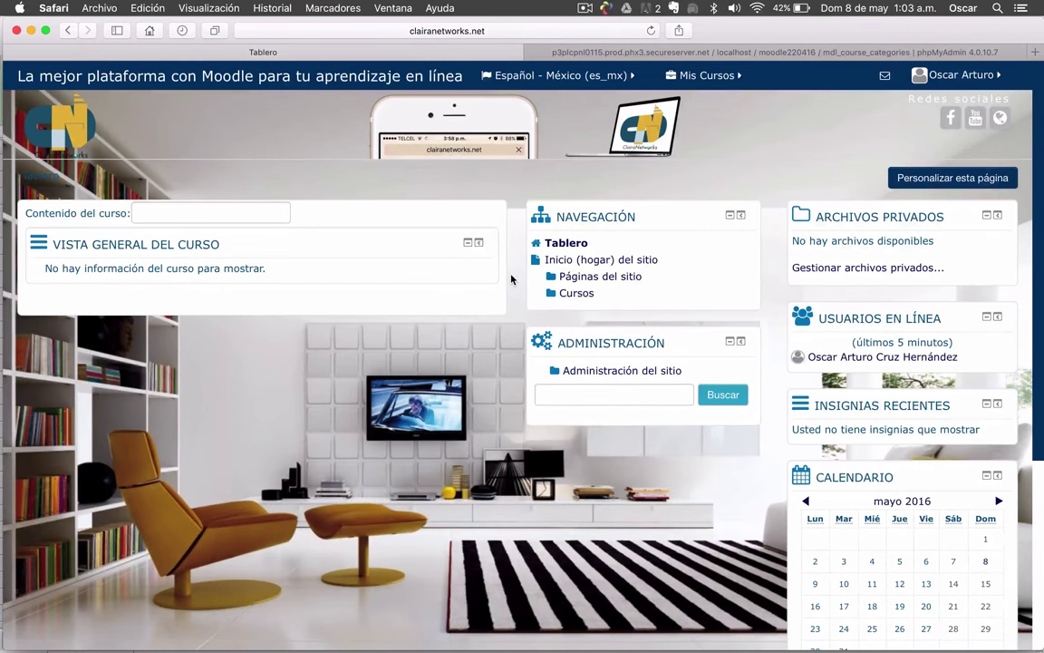
{"action": "key", "text": "ctrl+Up"}
{"action": "key", "text": "ctrl+Up"}
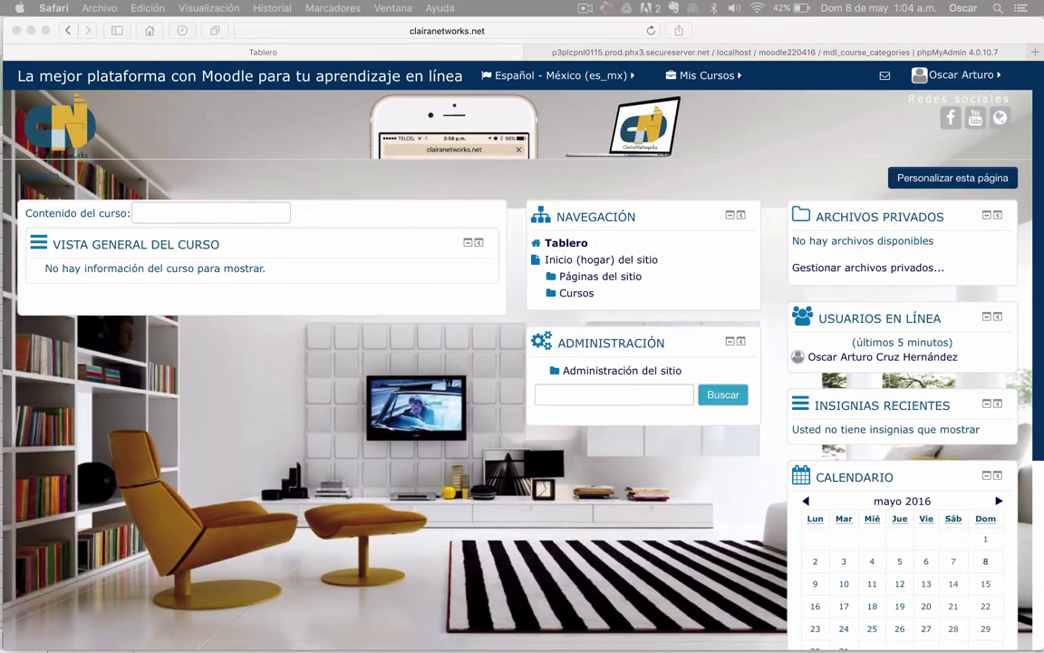
{"action": "left_click", "coordinate": [323, 439]}
- Switch to Excel, look through the course sheet and review visible cells including those of curso7 and curso9
{"action": "key", "text": "ctrl+Up"}
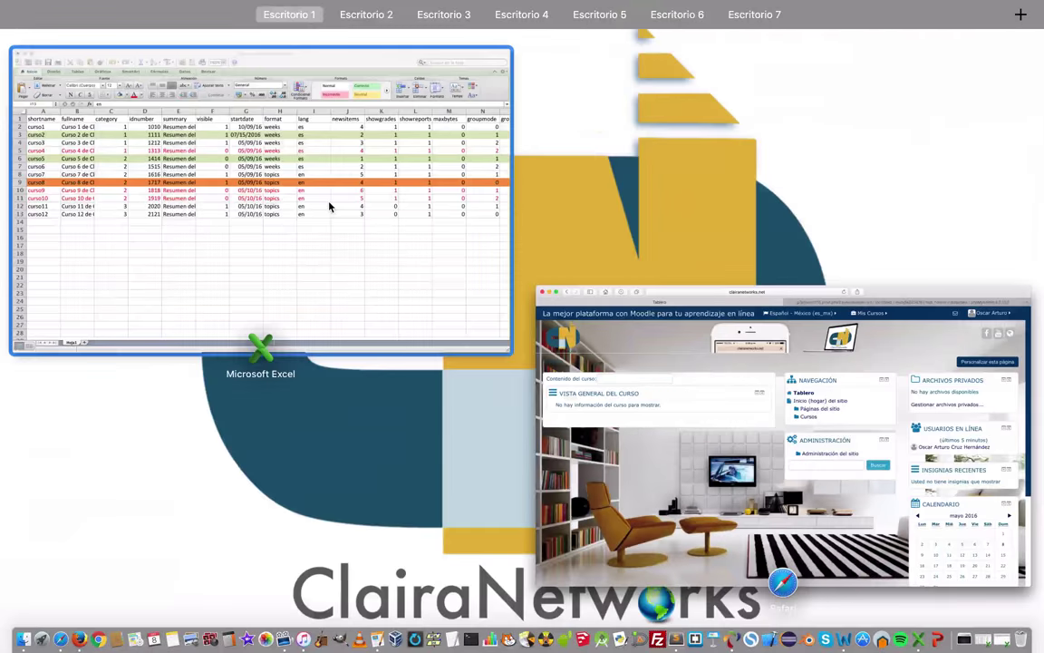
{"action": "left_click", "coordinate": [331, 205]}
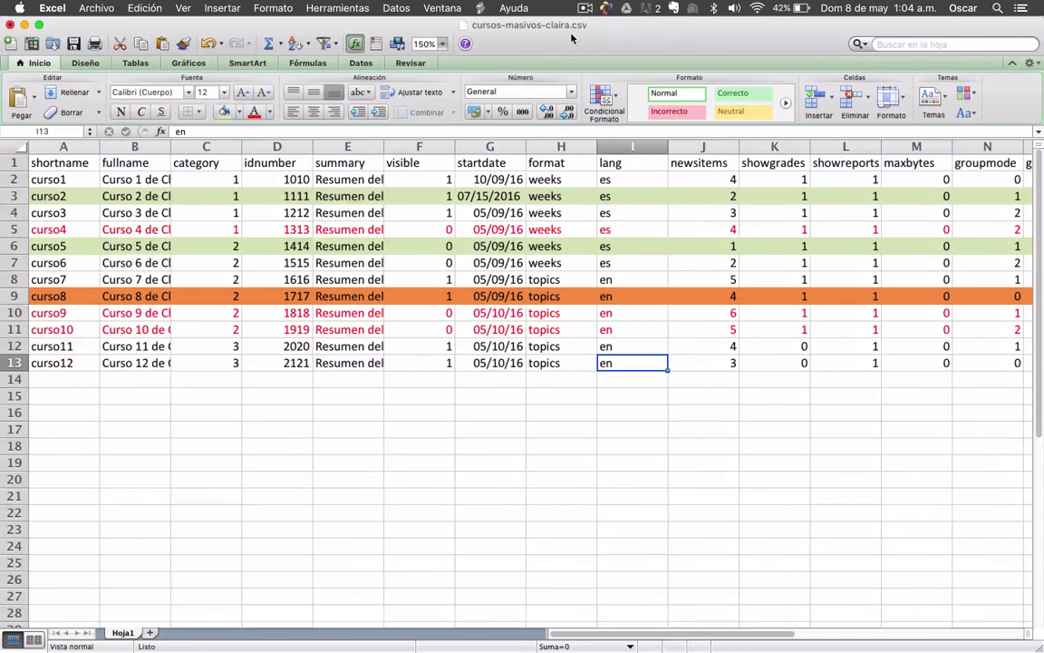
{"action": "scroll", "coordinate": [193, 371], "scroll_direction": "down", "scroll_amount": 20}
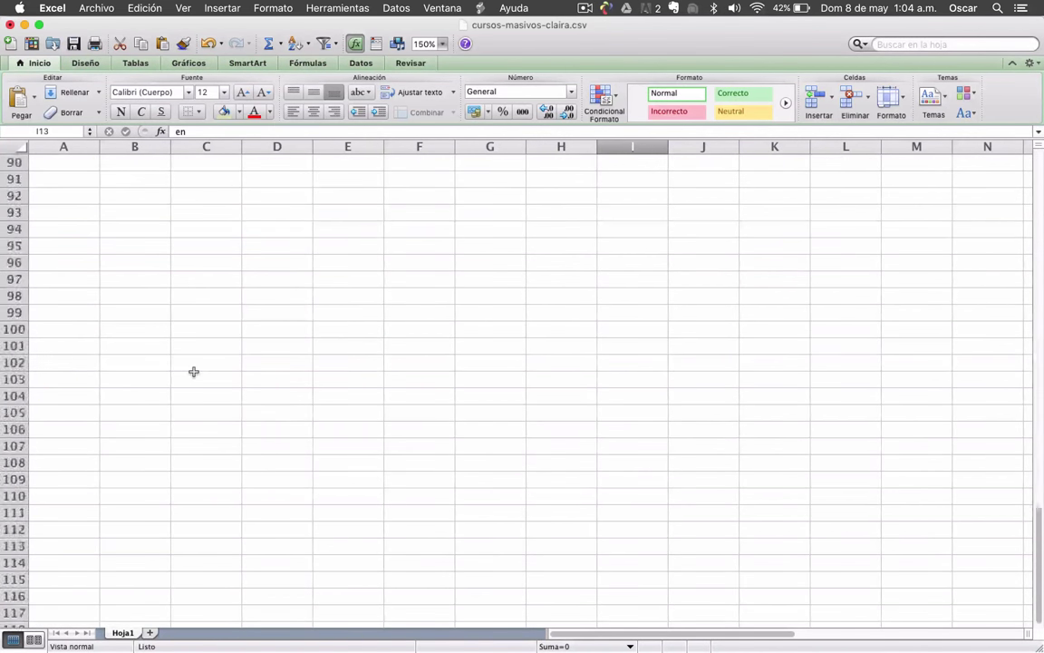
{"action": "scroll", "coordinate": [193, 372], "scroll_direction": "down", "scroll_amount": 3}
{"action": "scroll", "coordinate": [194, 372], "scroll_direction": "up", "scroll_amount": 20}
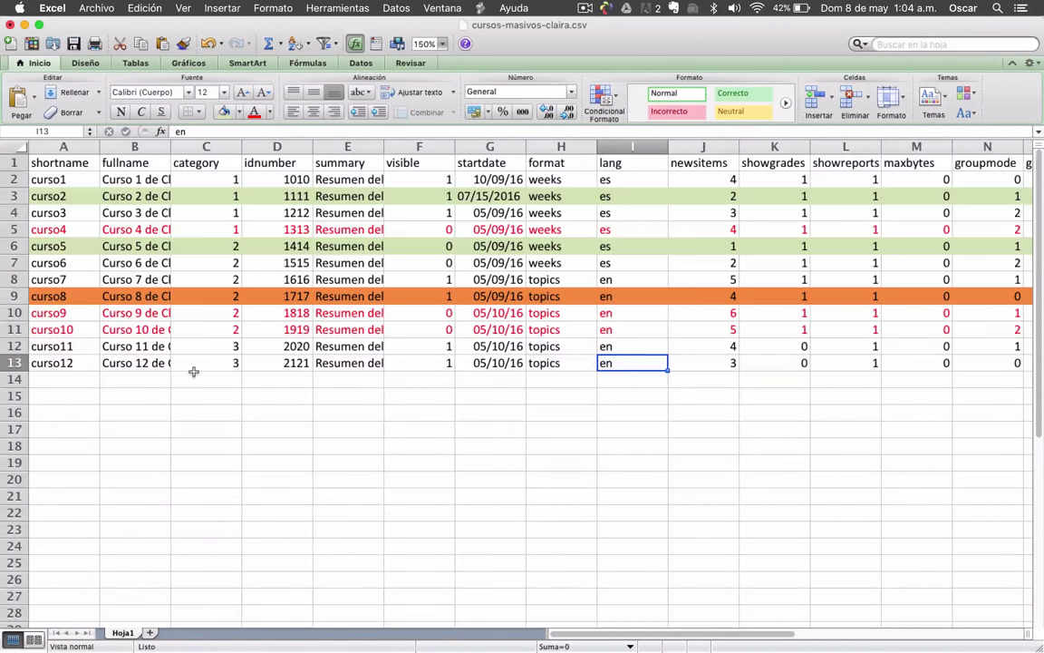
{"action": "left_click", "coordinate": [465, 236]}
{"action": "left_click", "coordinate": [426, 246]}
{"action": "left_click", "coordinate": [420, 285]}
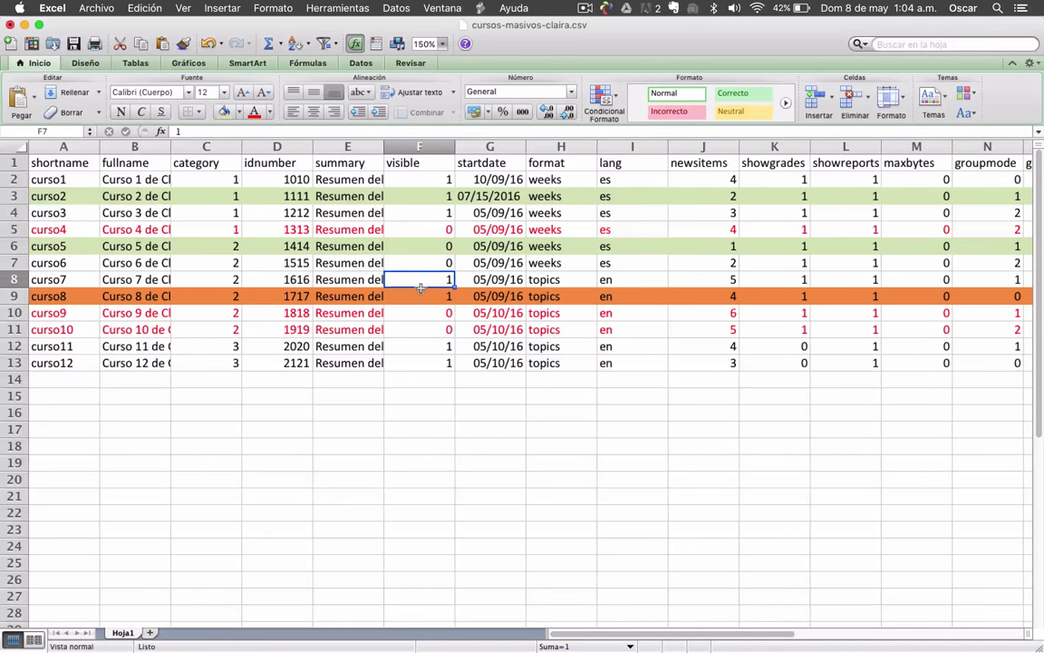
{"action": "left_click", "coordinate": [427, 314]}
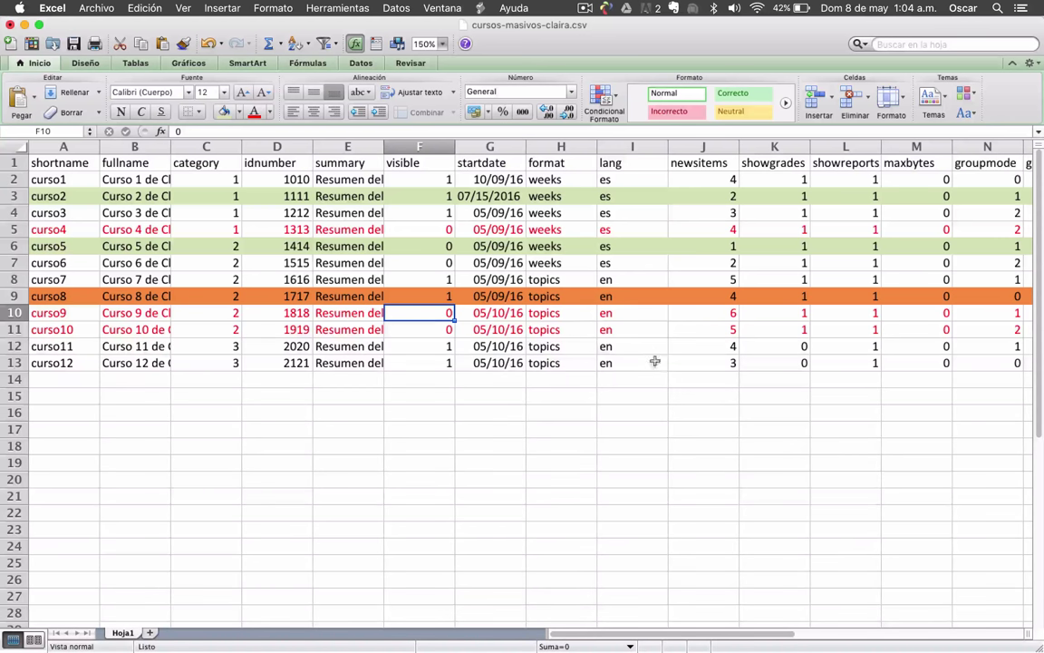
- Review the format cells of curso7, curso10, curso11 and curso12
{"action": "left_click", "coordinate": [555, 281]}
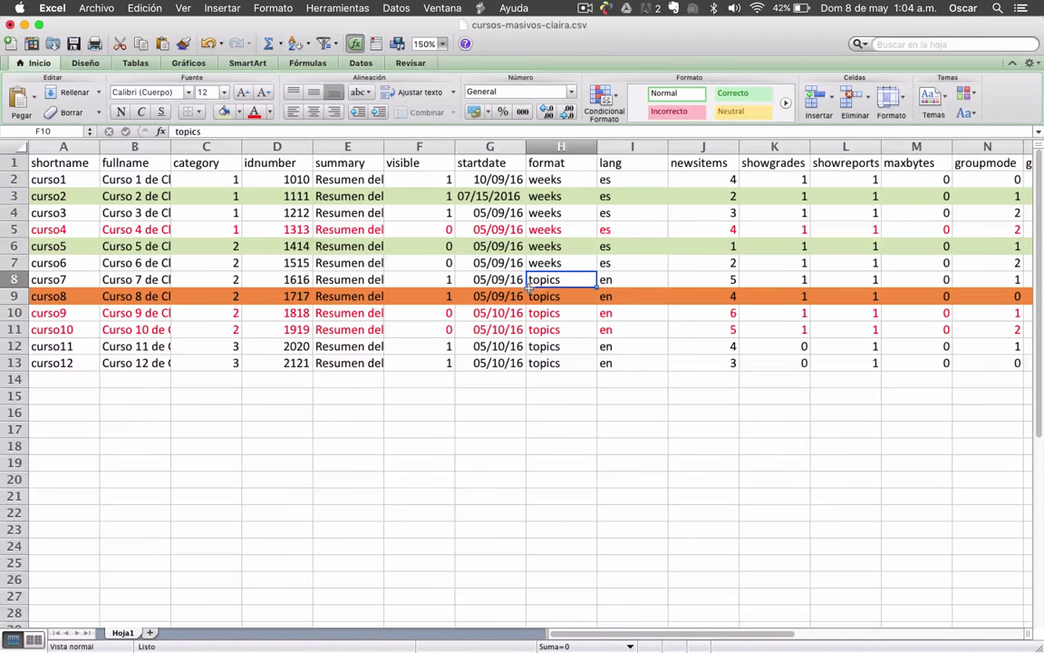
{"action": "left_click", "coordinate": [550, 329]}
{"action": "left_click", "coordinate": [555, 345]}
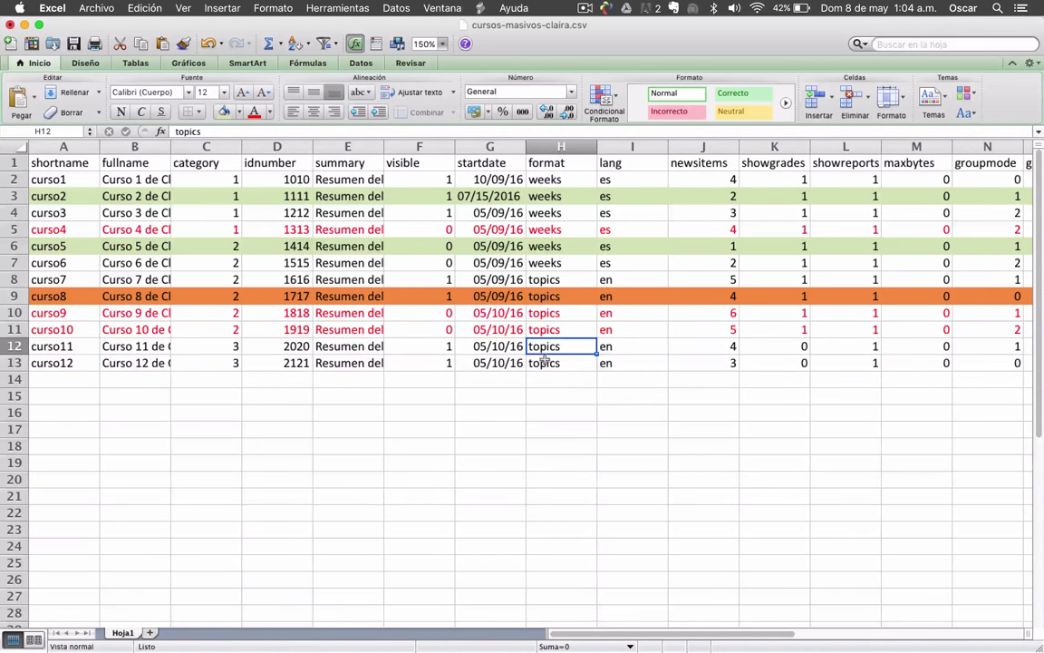
{"action": "left_click", "coordinate": [542, 362]}
- Review curso12's startdate and visible cells, plus the summary cells from curso12 up to curso9
{"action": "left_click", "coordinate": [485, 363]}
{"action": "left_click", "coordinate": [443, 363]}
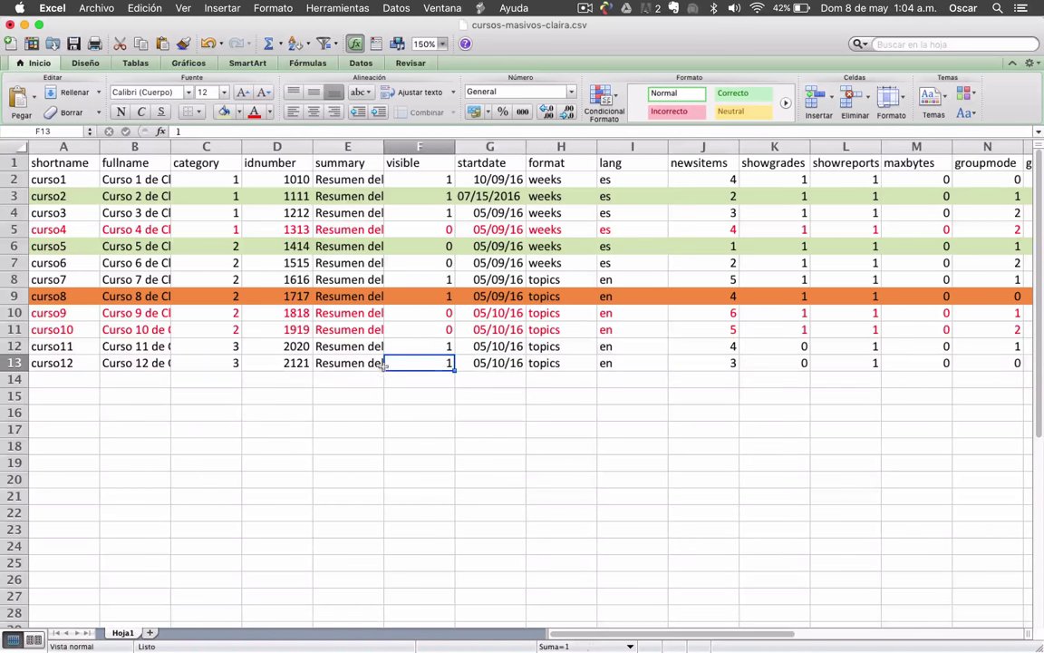
{"action": "left_click", "coordinate": [344, 363]}
{"action": "left_click", "coordinate": [345, 347]}
{"action": "left_click", "coordinate": [351, 331]}
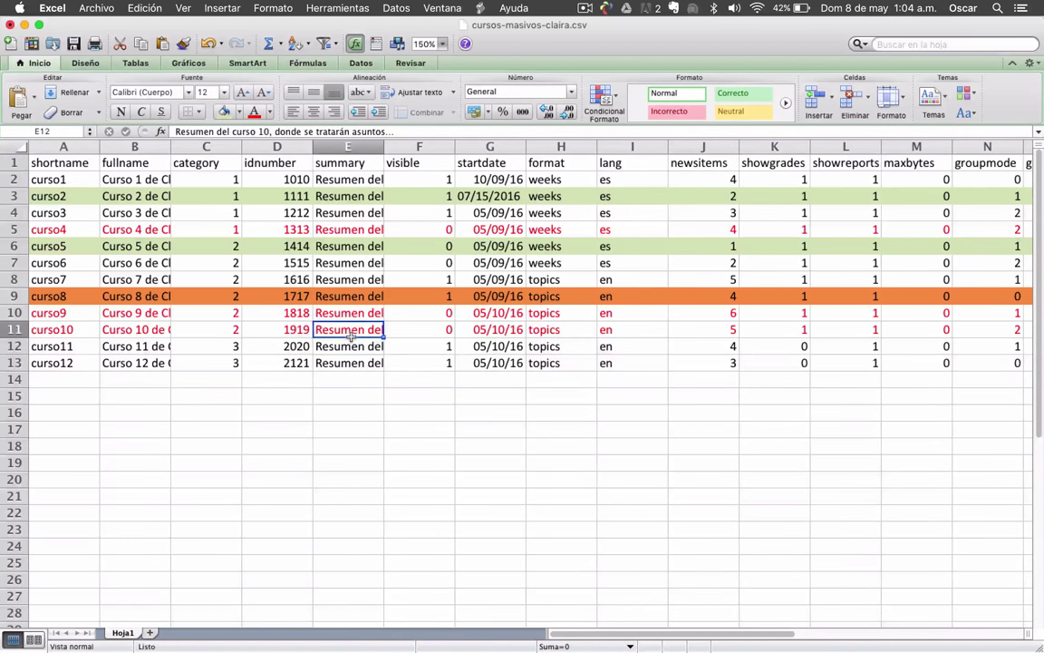
{"action": "left_click", "coordinate": [345, 313]}
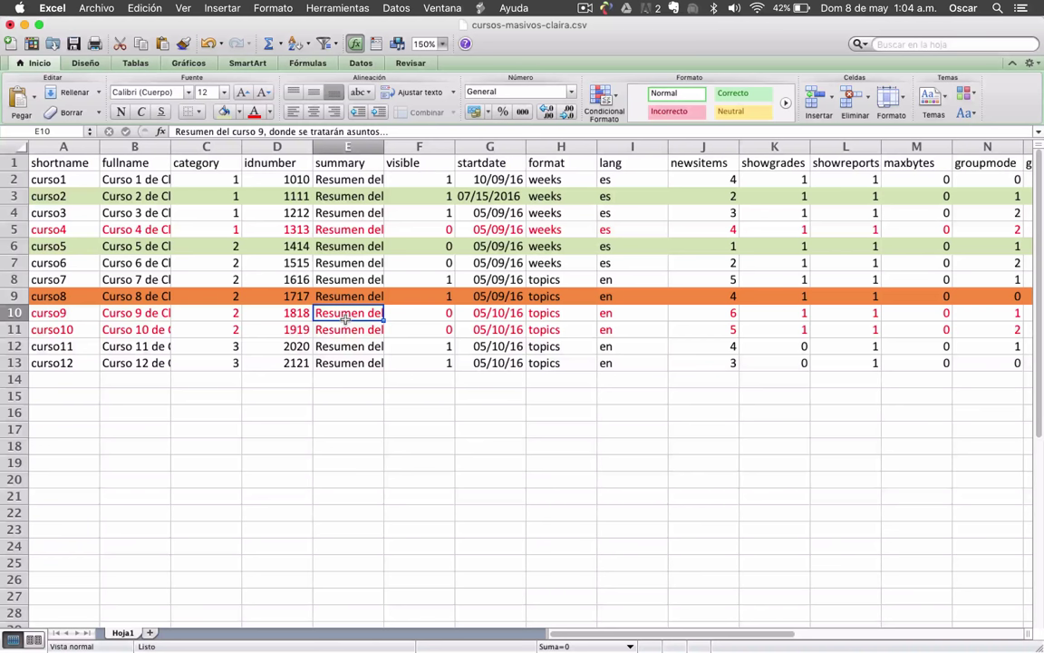